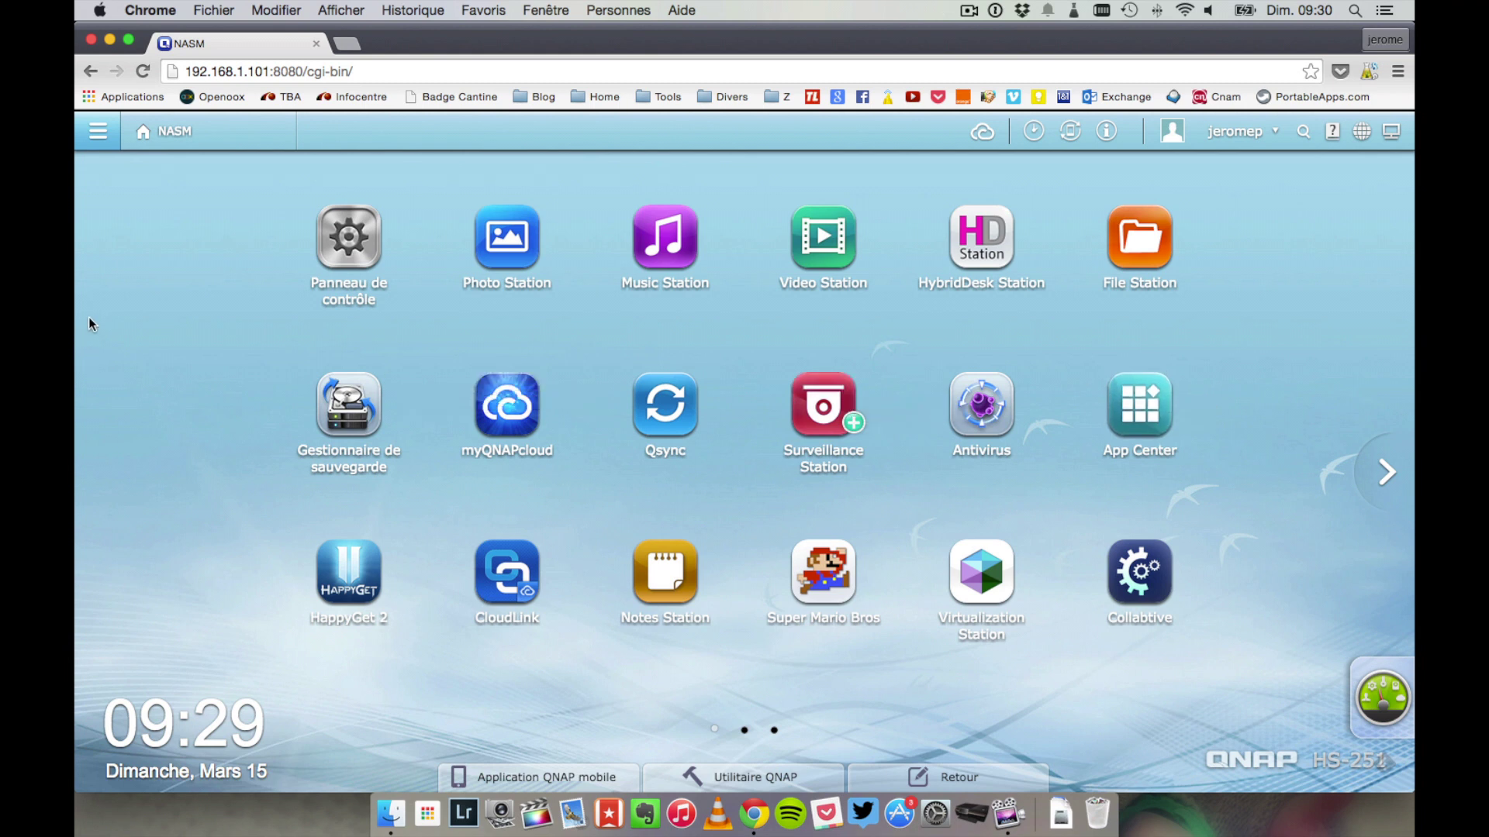
- Launch App Center and scroll through its app listing
{"action": "left_click", "coordinate": [1138, 388]}
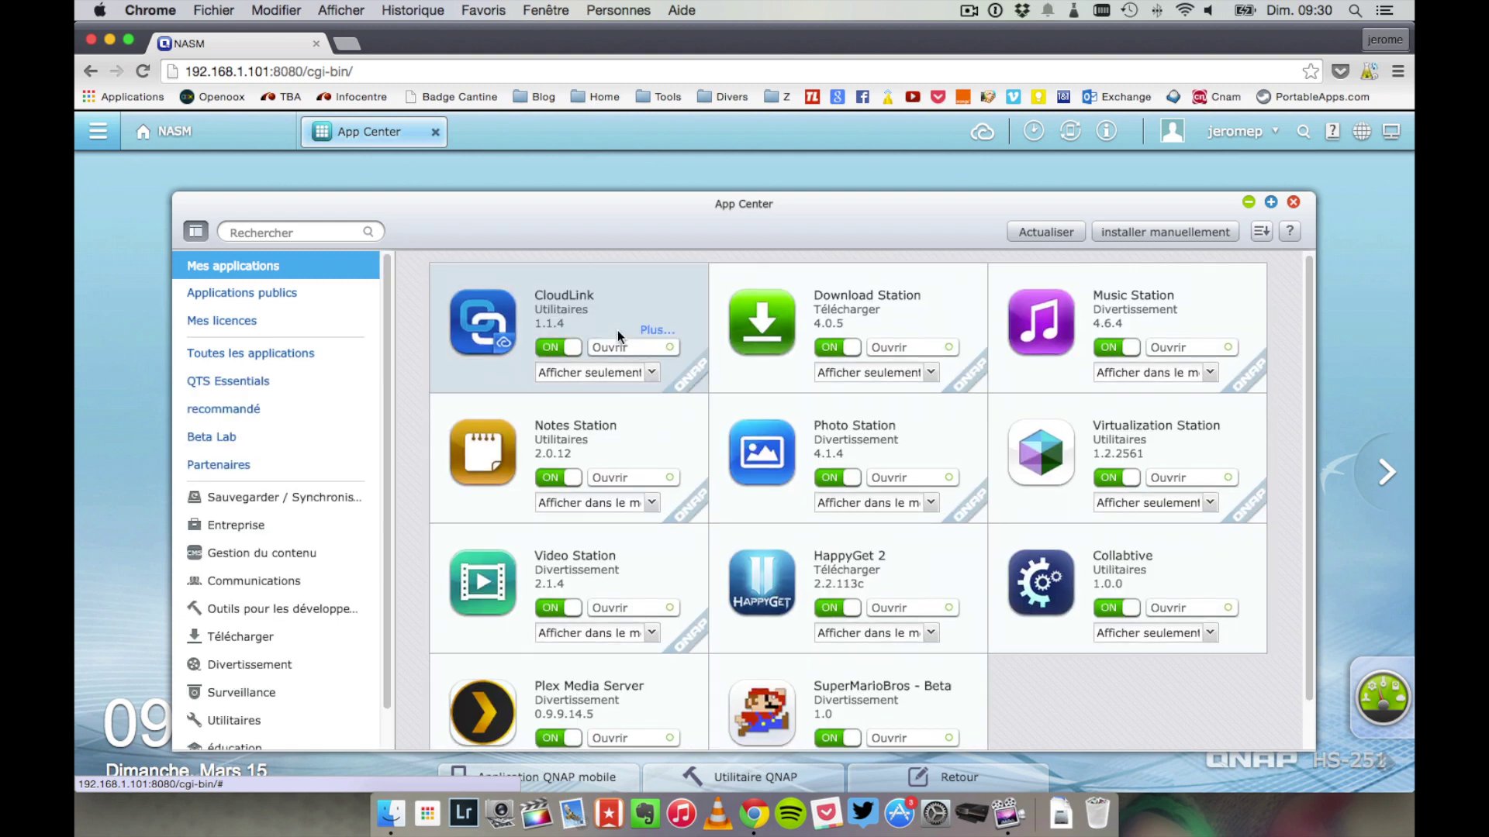
{"action": "scroll", "coordinate": [617, 331], "scroll_direction": "down", "scroll_amount": 2}
{"action": "scroll", "coordinate": [617, 330], "scroll_direction": "up", "scroll_amount": 2}
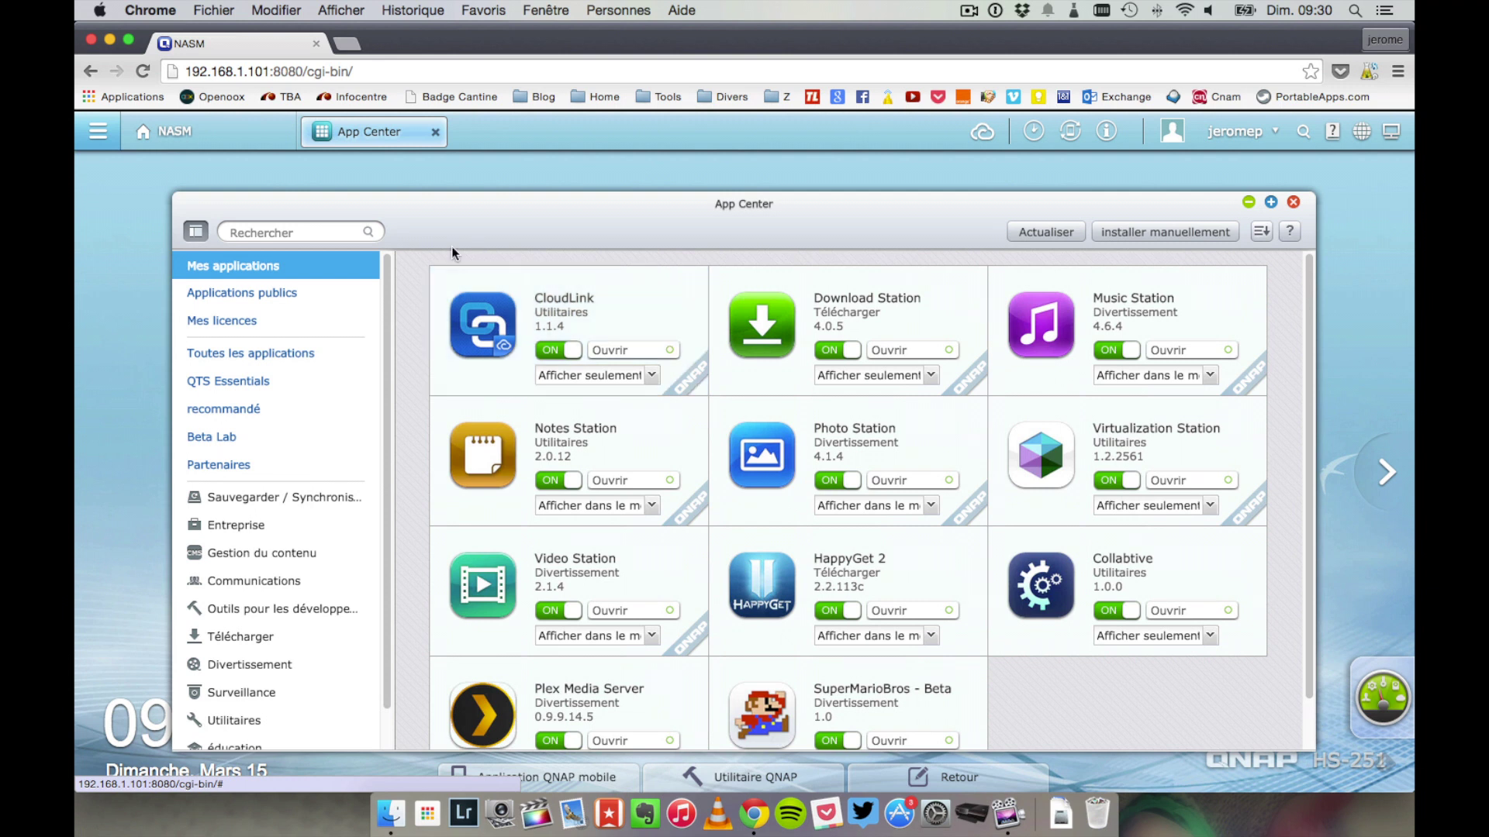
{"action": "scroll", "coordinate": [296, 387], "scroll_direction": "down", "scroll_amount": 1}
- Browse the Sauvegarder / Synchronisation apps like Dropbox, Glacier and CrashPlan, then pick Entreprise
{"action": "left_click", "coordinate": [295, 462]}
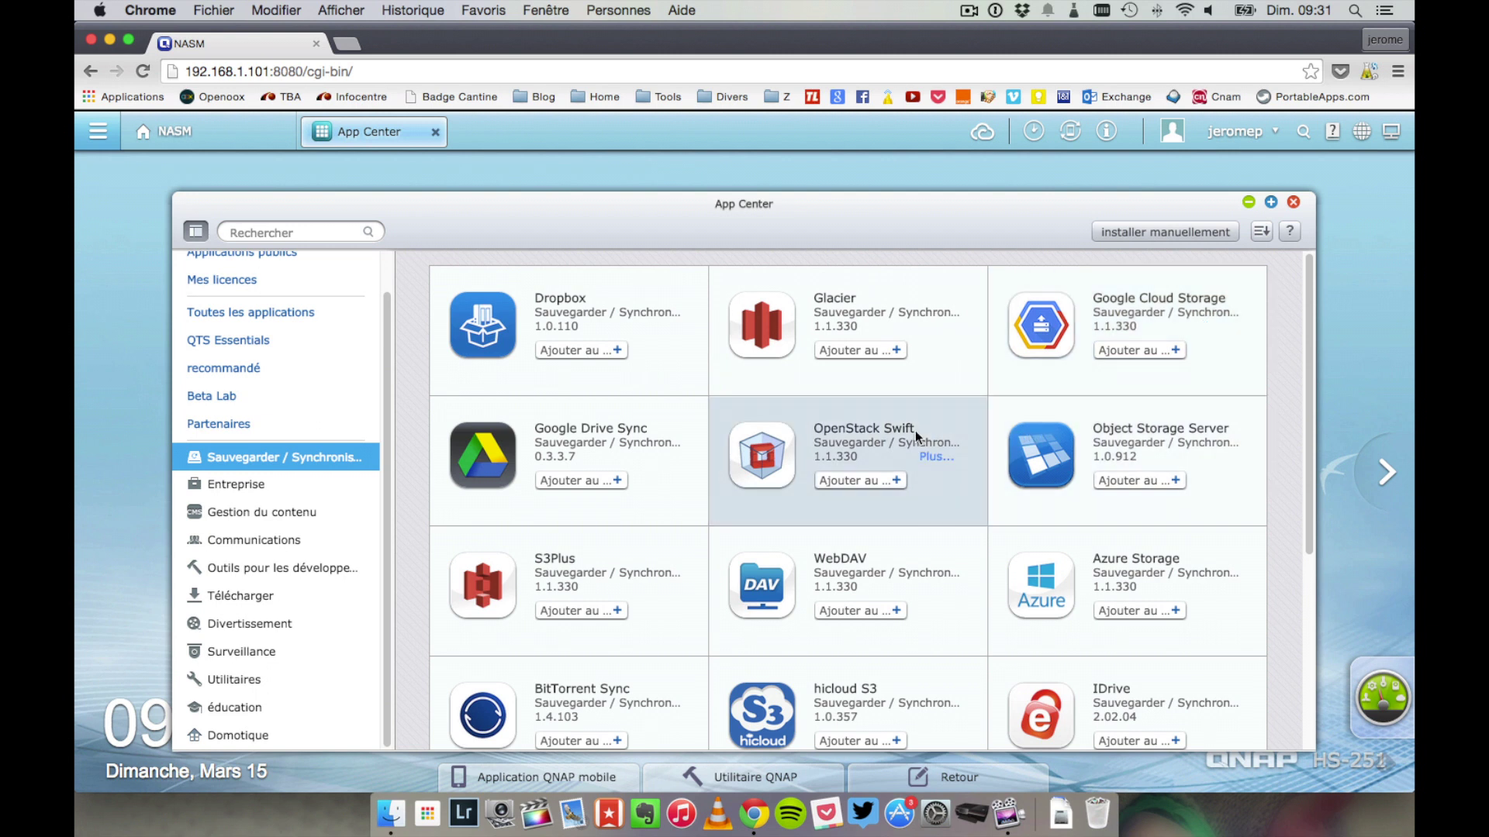
{"action": "scroll", "coordinate": [915, 430], "scroll_direction": "down", "scroll_amount": 2}
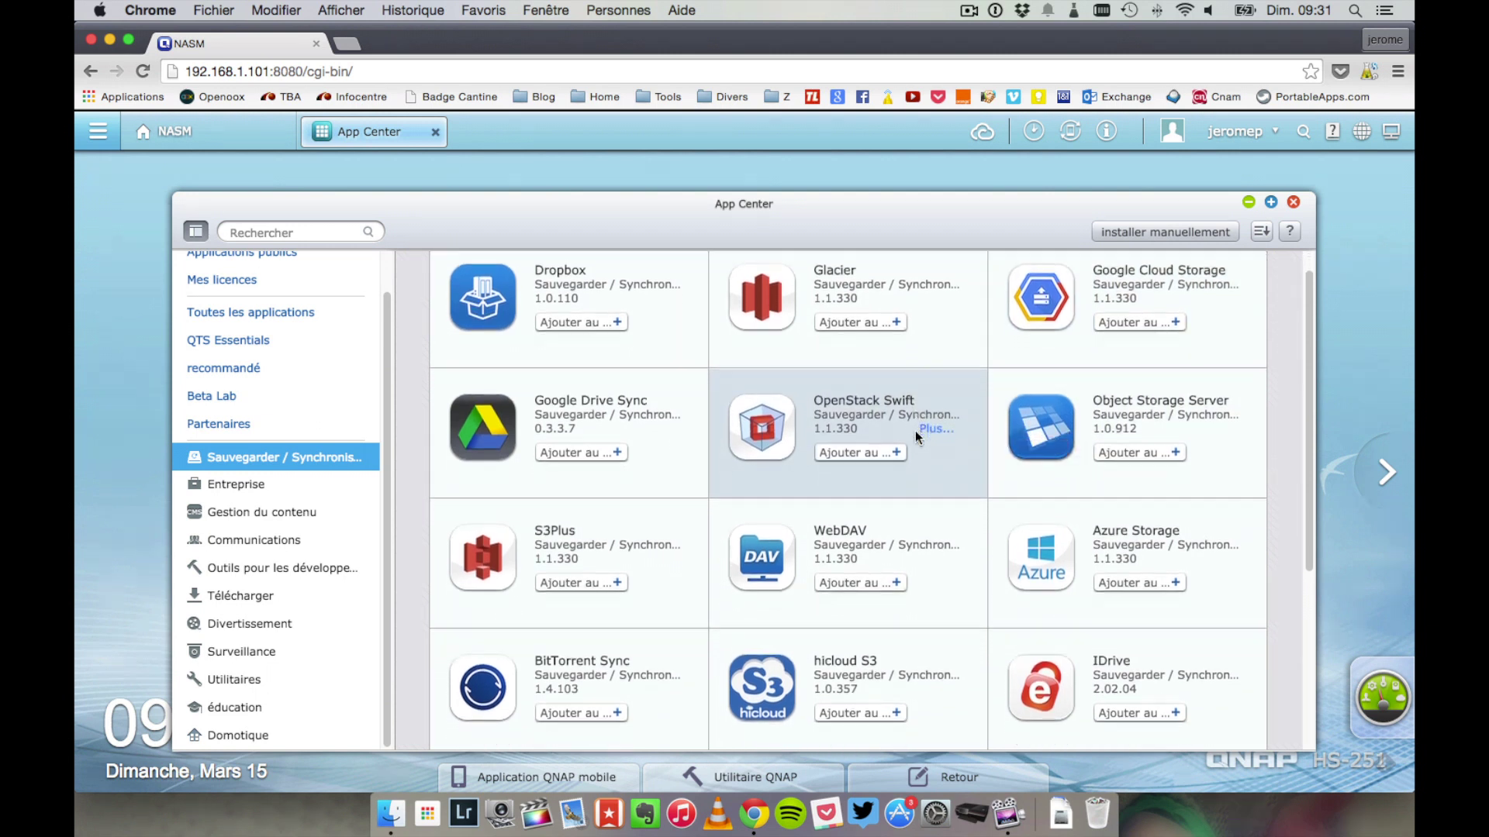
{"action": "scroll", "coordinate": [915, 430], "scroll_direction": "down", "scroll_amount": 3}
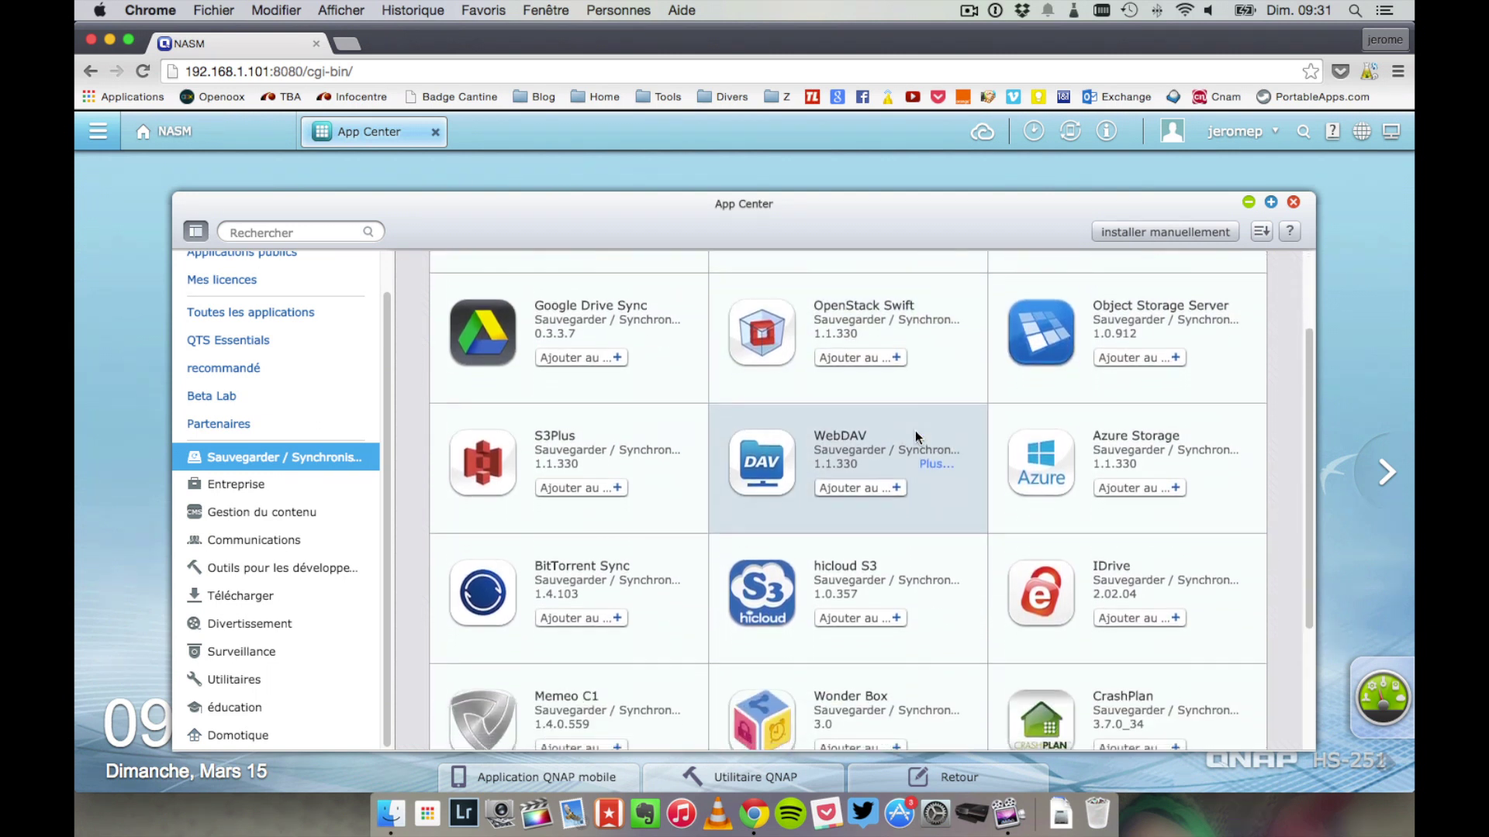
{"action": "scroll", "coordinate": [915, 434], "scroll_direction": "down", "scroll_amount": 5}
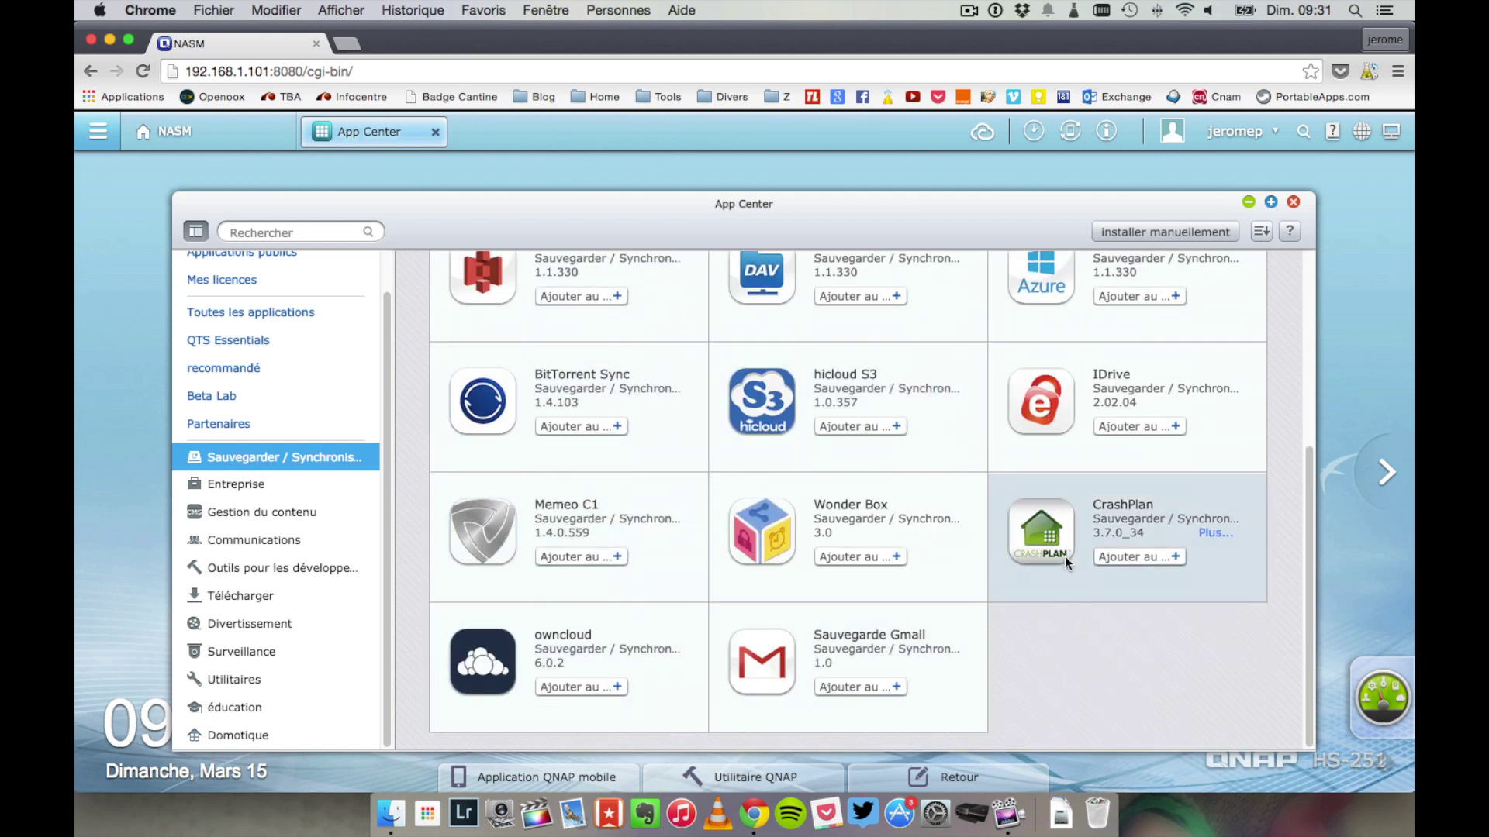
{"action": "left_click", "coordinate": [212, 482]}
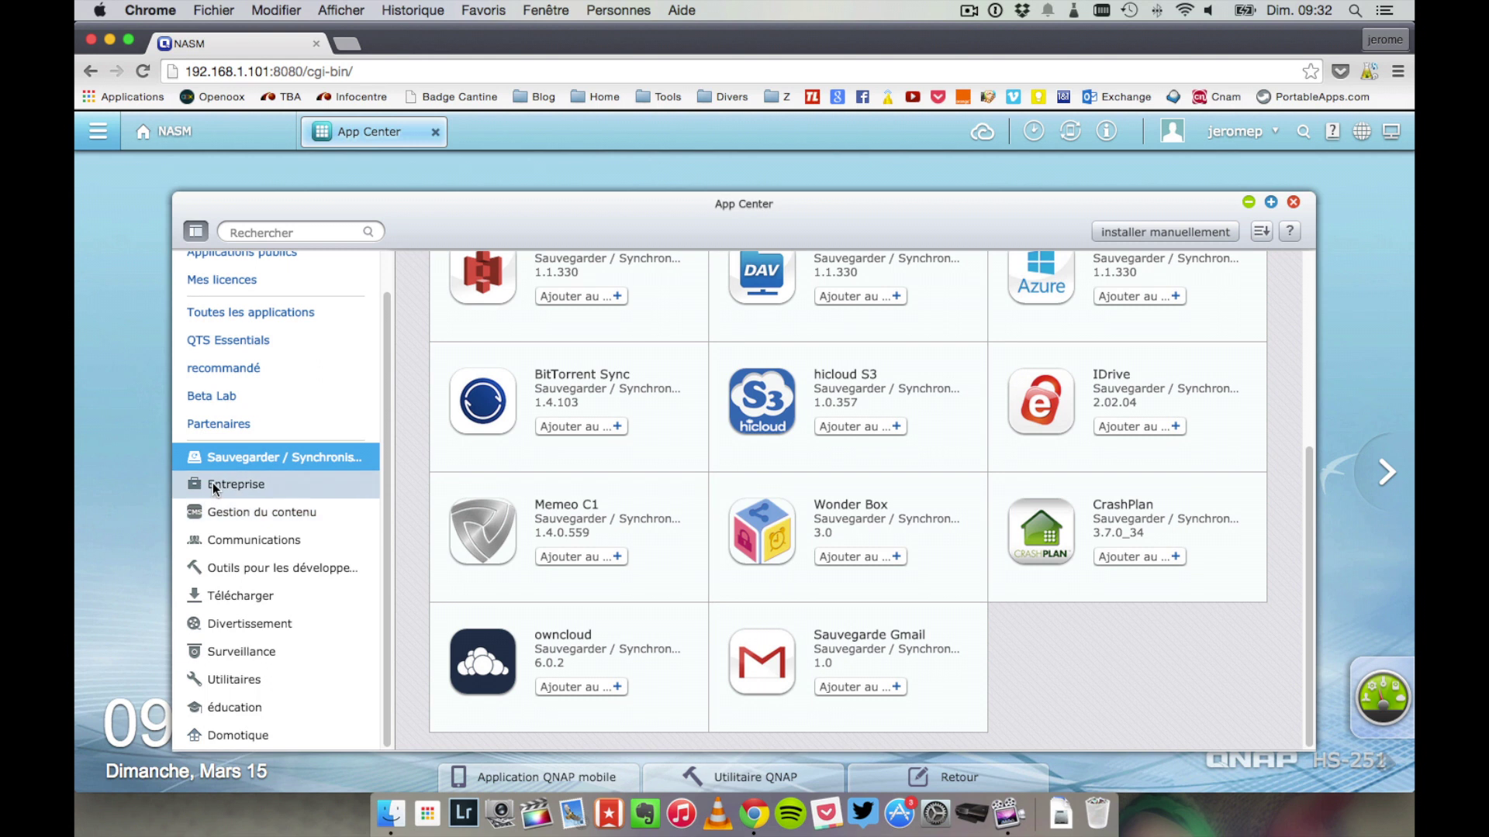
- Scroll through the Entreprise business apps grid
{"action": "scroll", "coordinate": [366, 434], "scroll_direction": "up", "scroll_amount": 1}
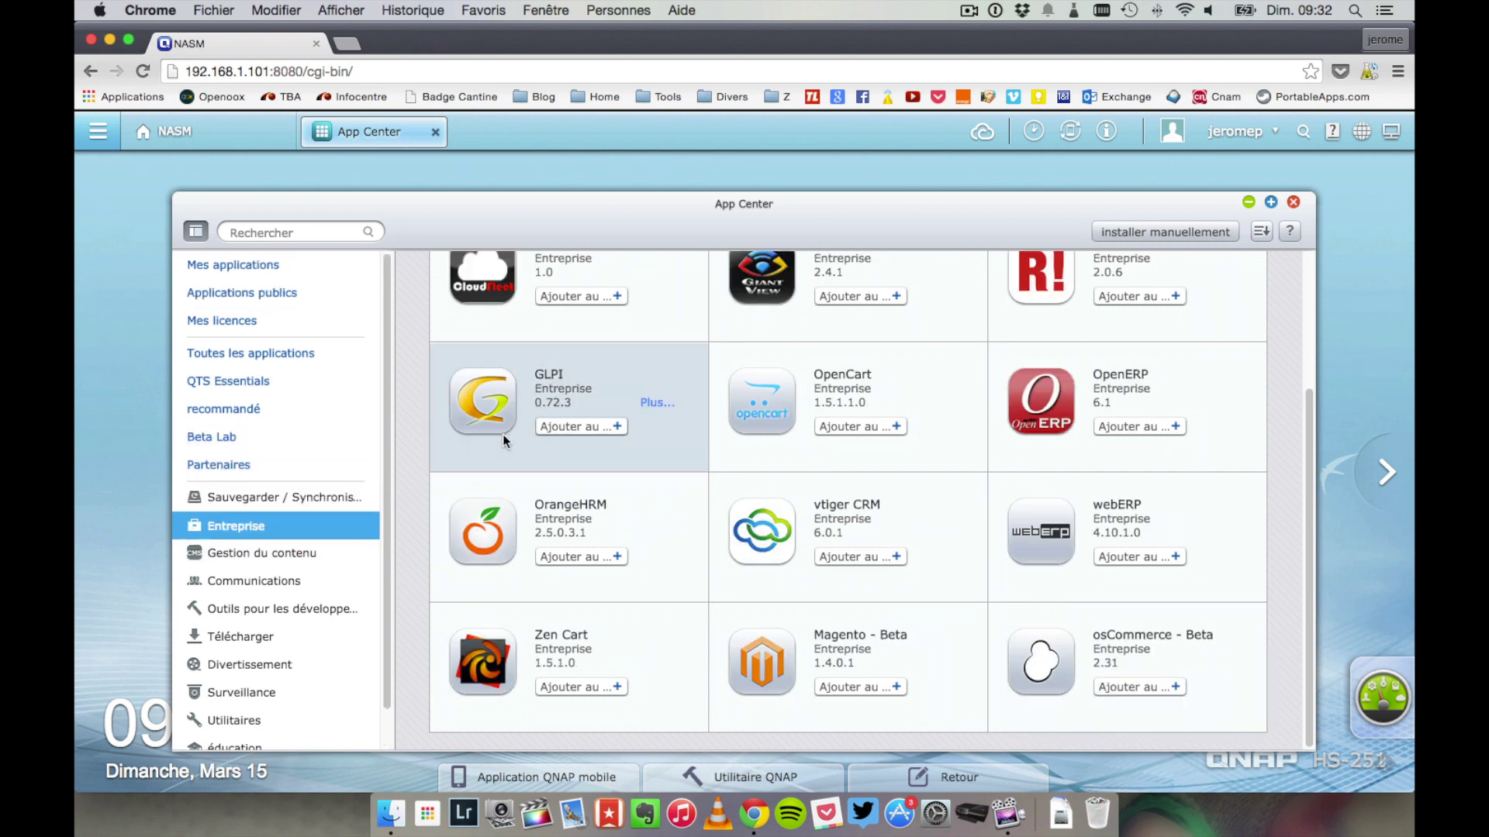
{"action": "scroll", "coordinate": [502, 434], "scroll_direction": "up", "scroll_amount": 3}
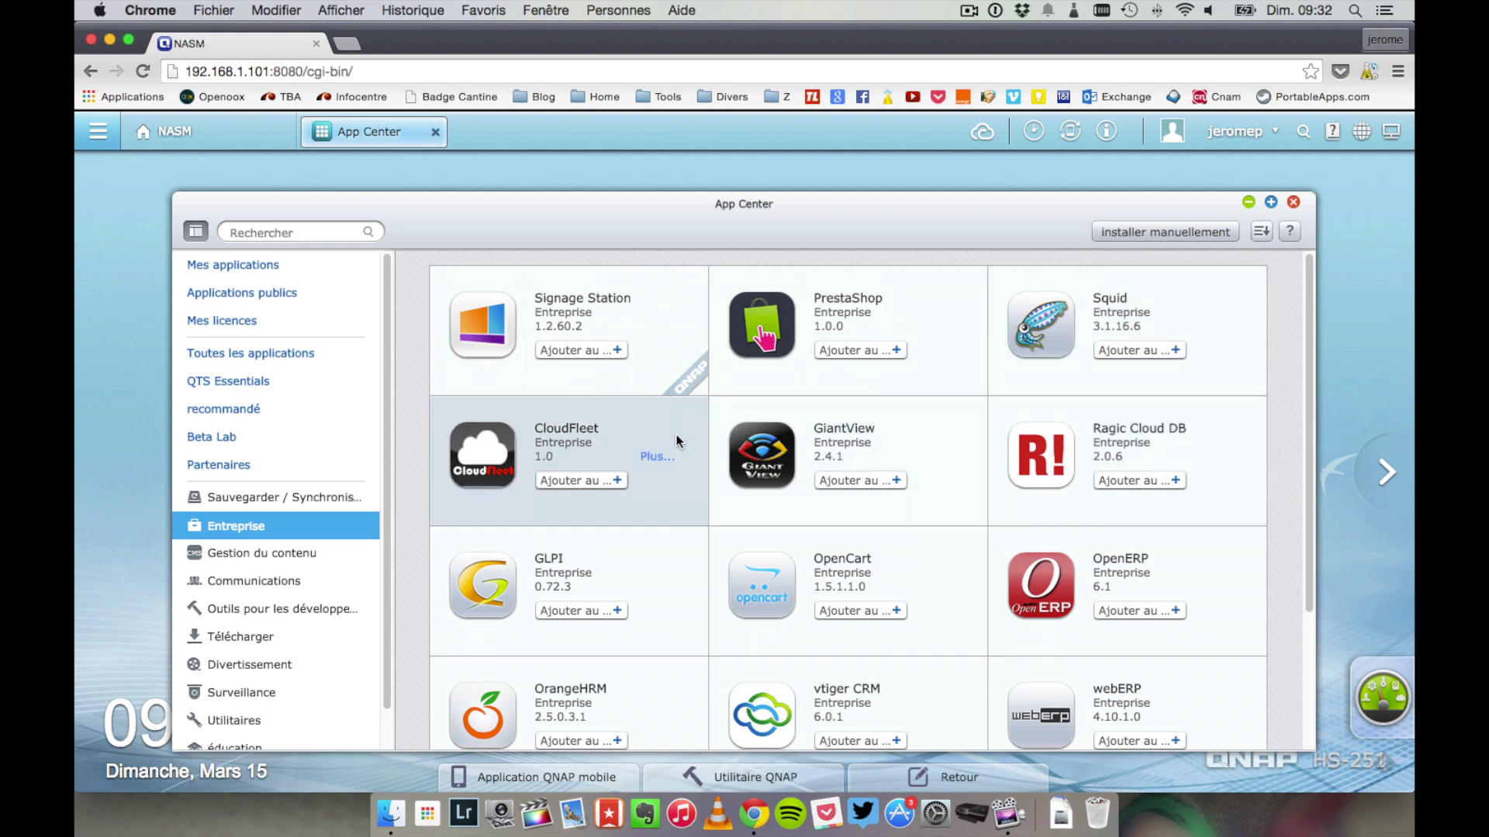
{"action": "scroll", "coordinate": [676, 442], "scroll_direction": "down", "scroll_amount": 2}
{"action": "scroll", "coordinate": [676, 439], "scroll_direction": "down", "scroll_amount": 1}
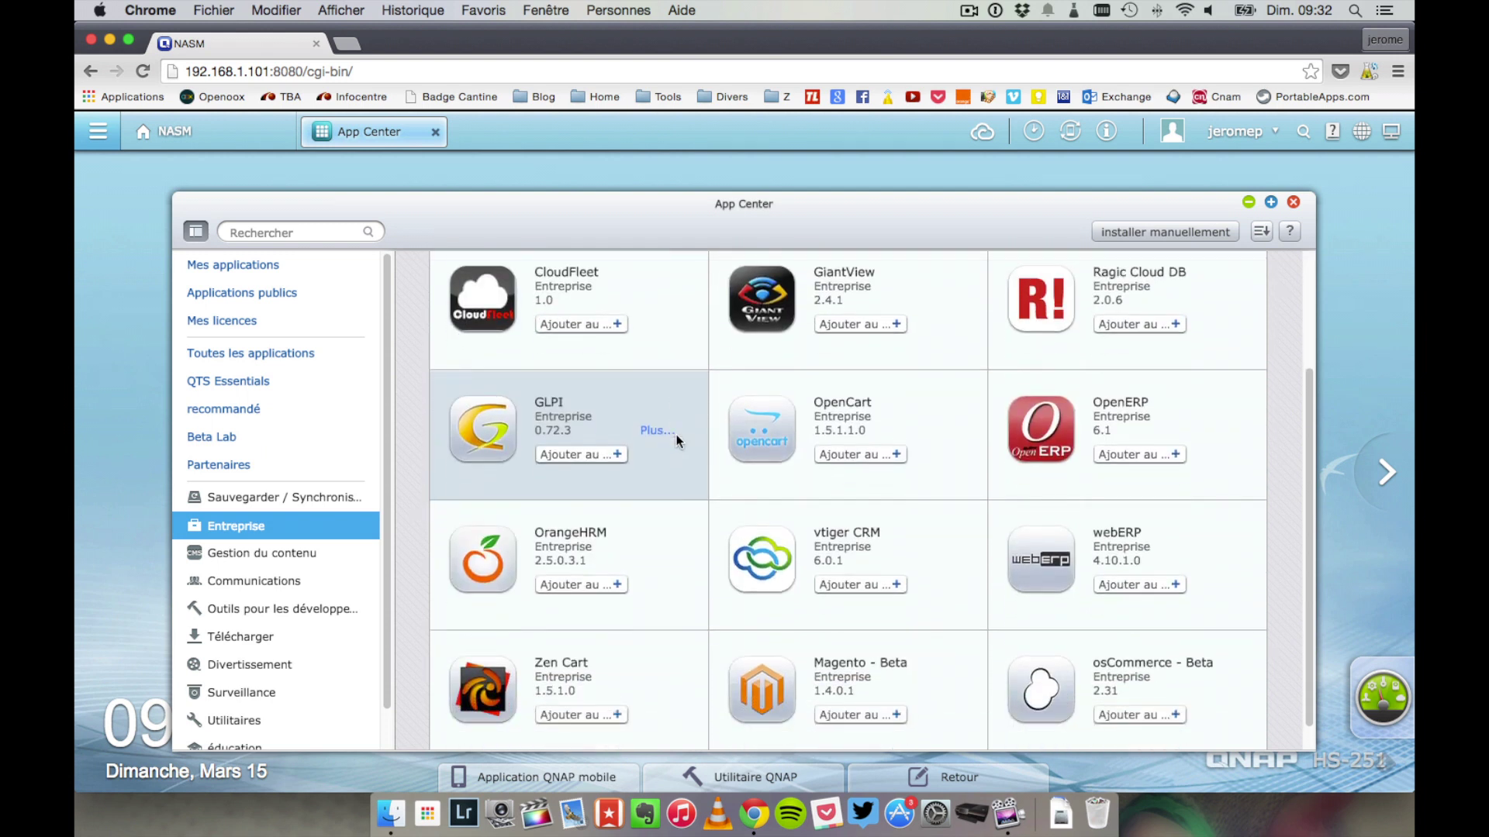
{"action": "scroll", "coordinate": [676, 440], "scroll_direction": "down", "scroll_amount": 1}
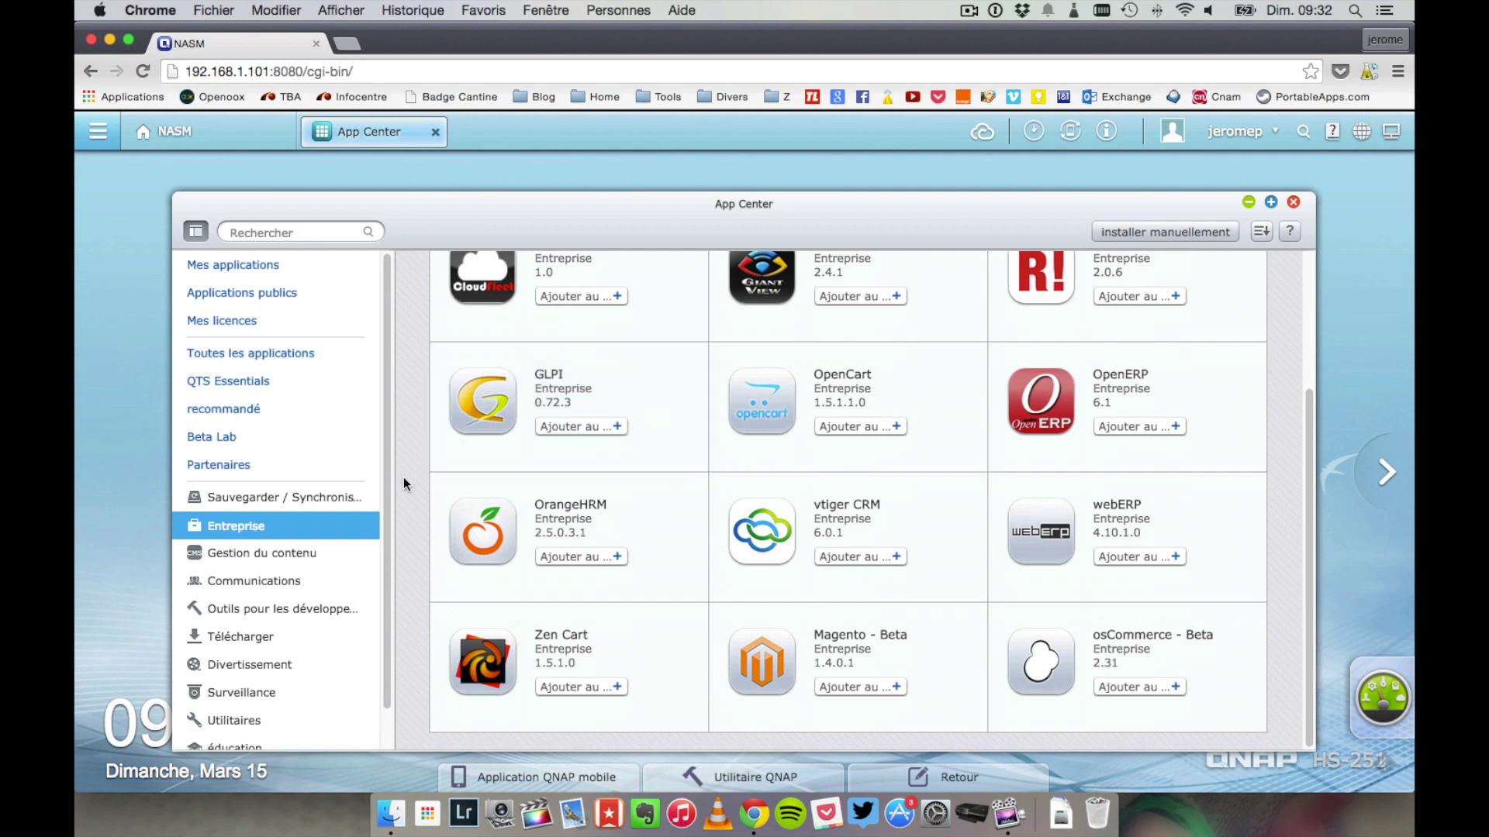
- List the Gestion du contenu apps such as Drupal, Joomla, WordPress and MediaWiki
{"action": "left_click", "coordinate": [324, 553]}
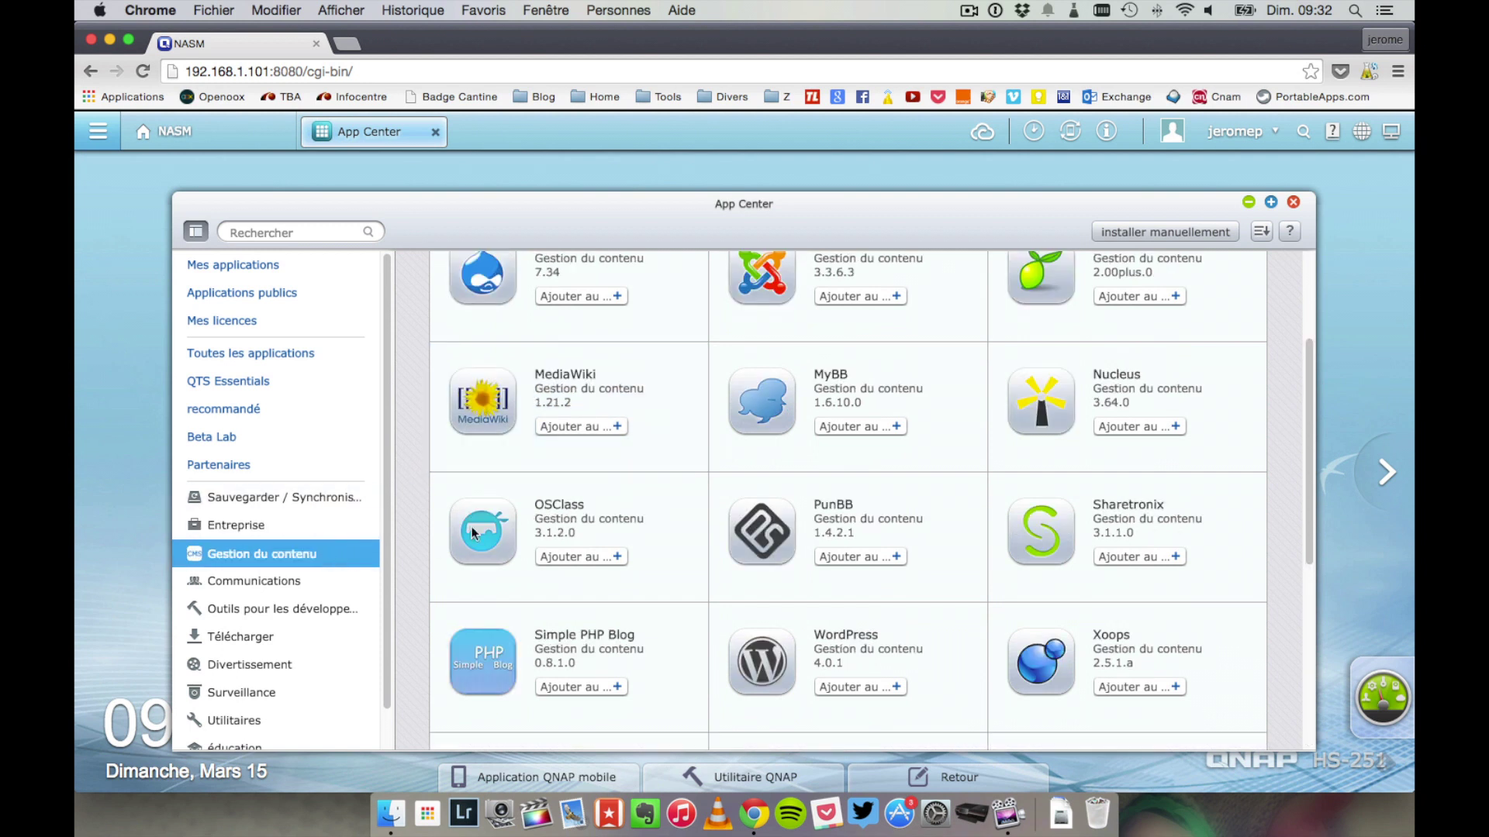
{"action": "scroll", "coordinate": [554, 477], "scroll_direction": "up", "scroll_amount": 2}
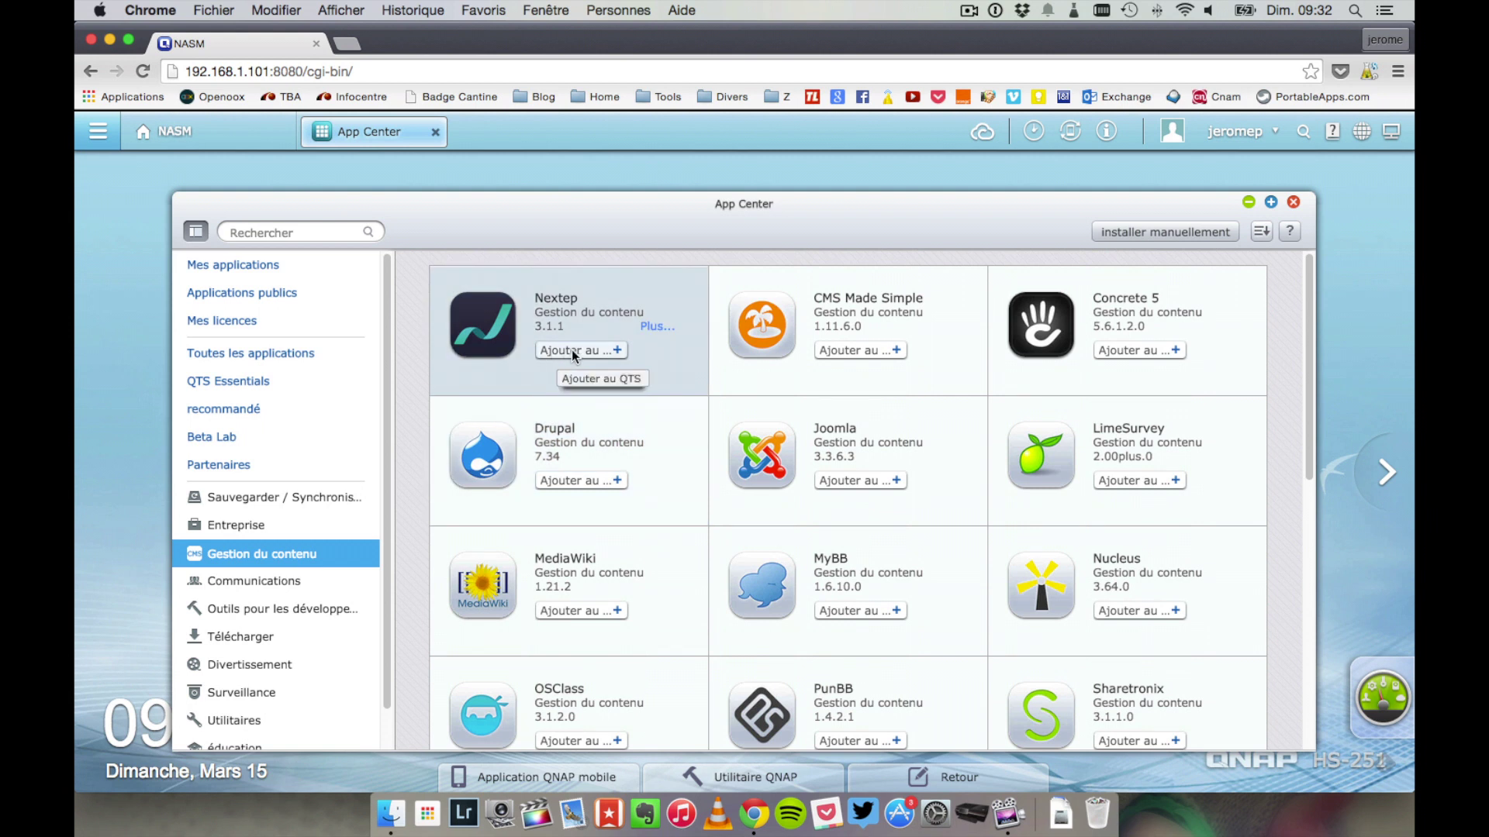
{"action": "scroll", "coordinate": [514, 448], "scroll_direction": "down", "scroll_amount": 2}
{"action": "scroll", "coordinate": [514, 447], "scroll_direction": "down", "scroll_amount": 1}
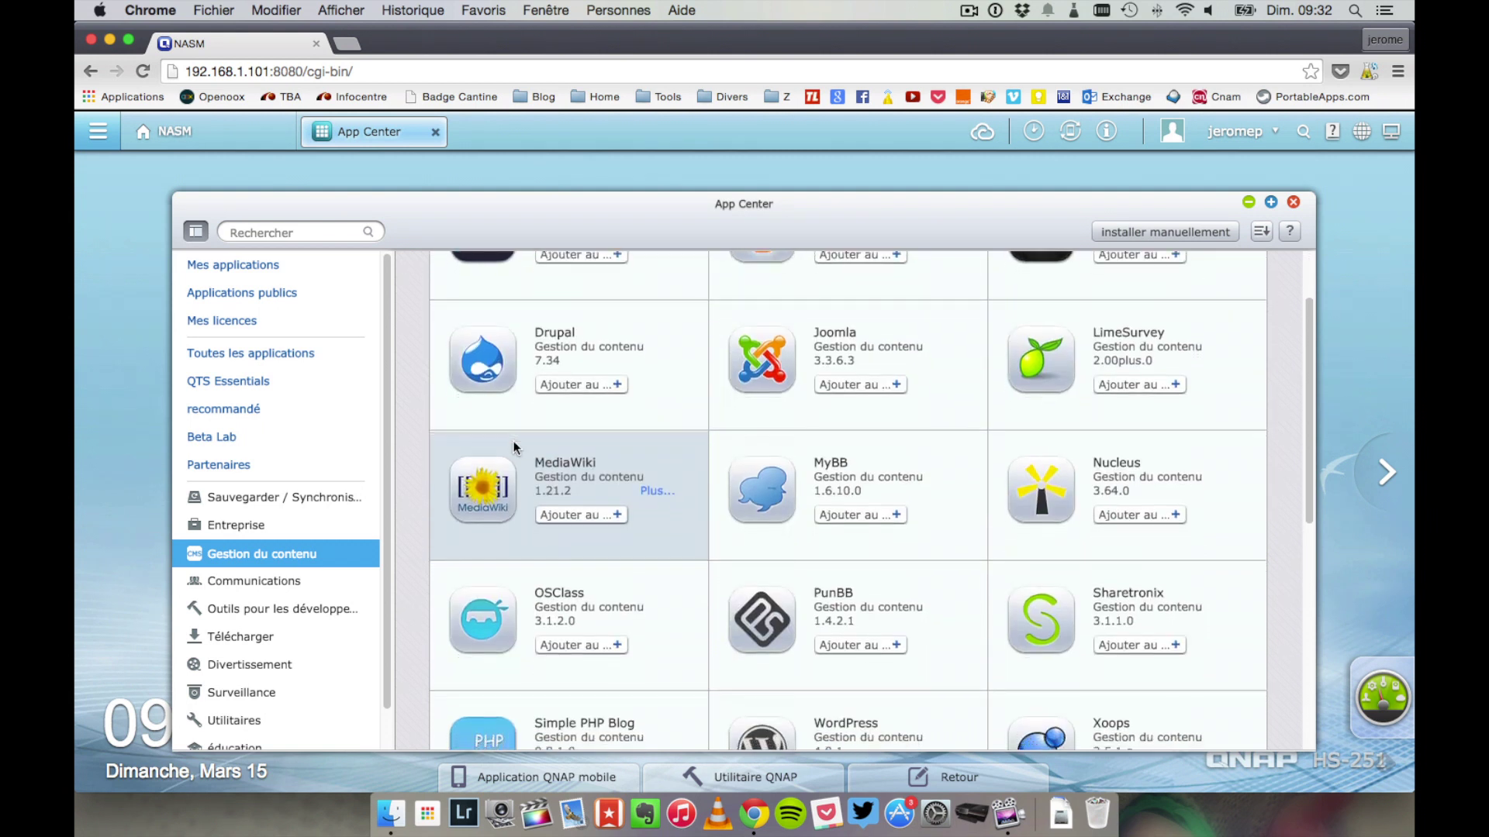
{"action": "scroll", "coordinate": [514, 447], "scroll_direction": "down", "scroll_amount": 4}
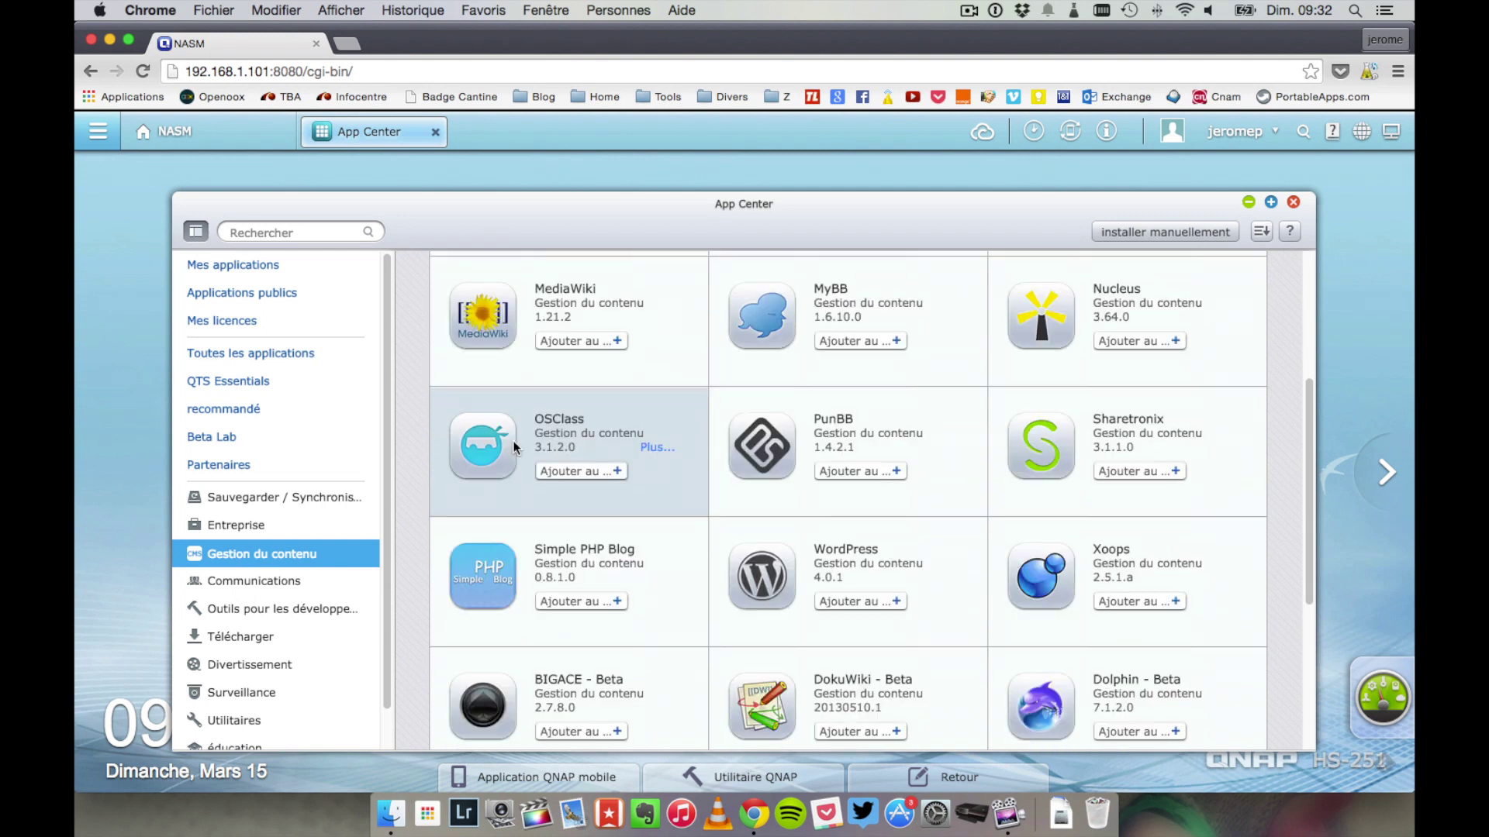
{"action": "scroll", "coordinate": [514, 448], "scroll_direction": "down", "scroll_amount": 6}
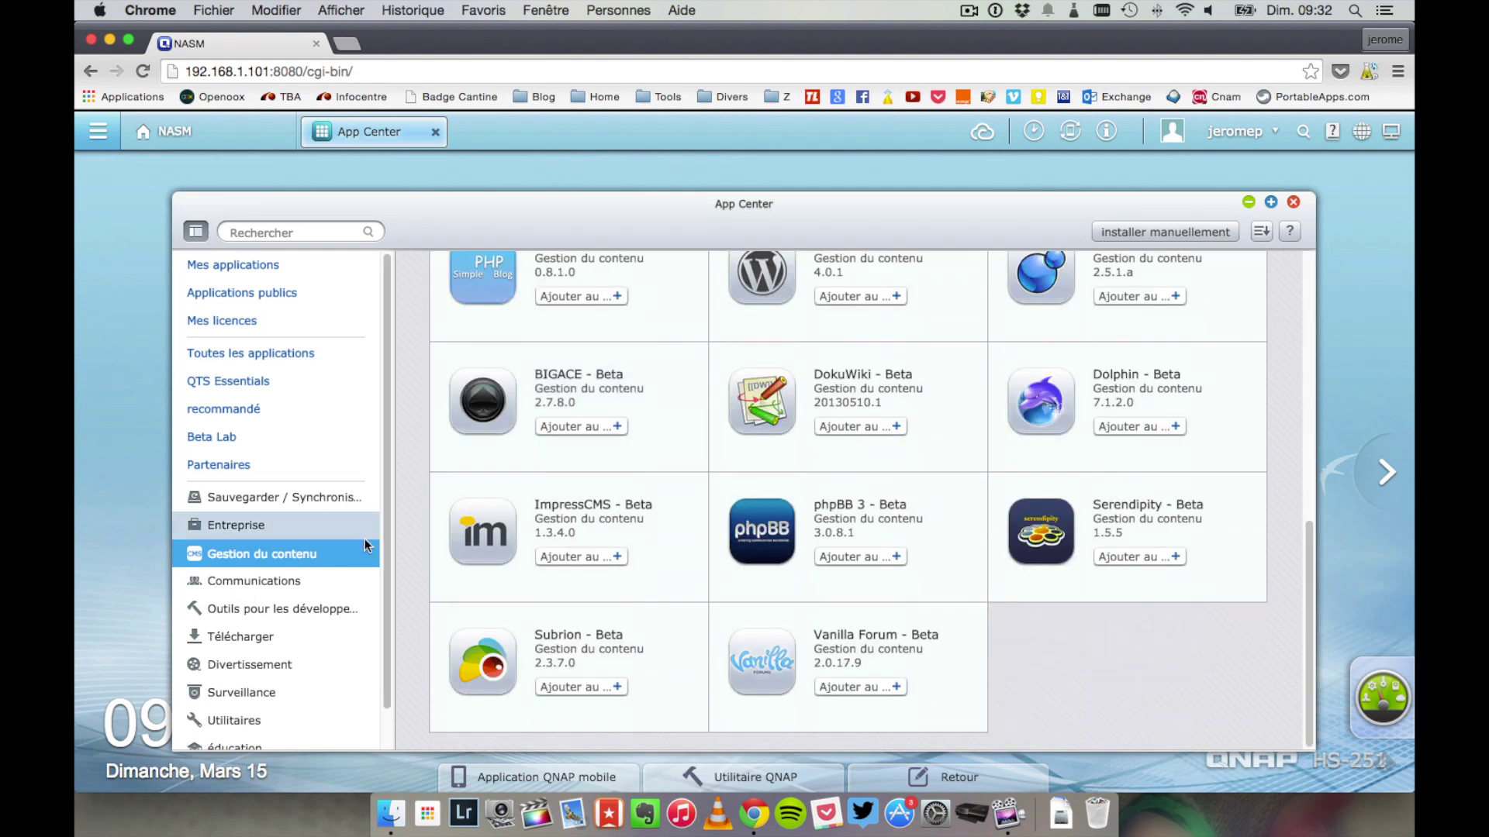
- Browse Communications and Outils pour les développeurs, ending on Télécharger apps like Download Station
{"action": "left_click", "coordinate": [282, 583]}
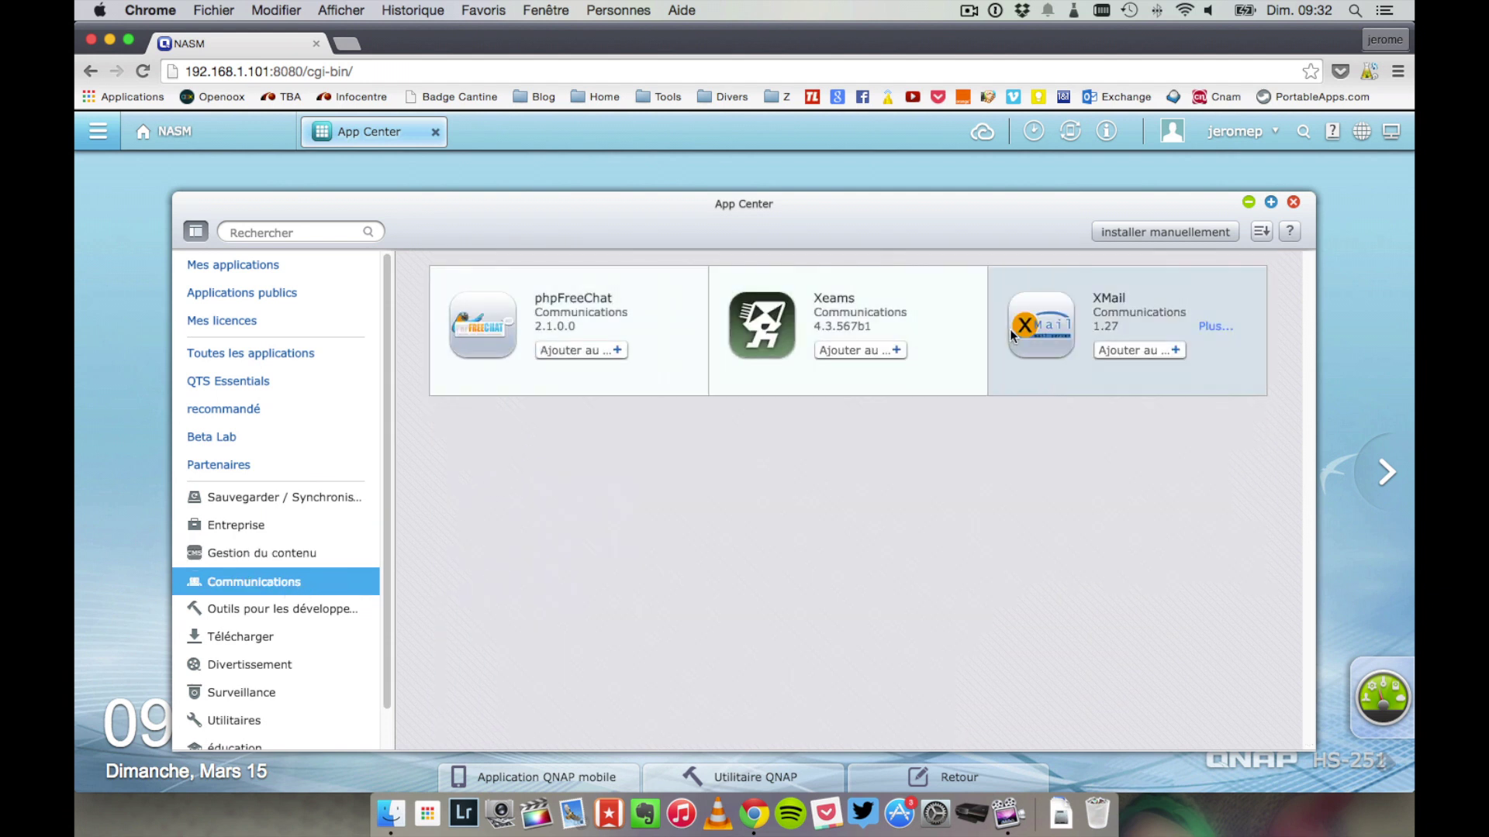
{"action": "left_click", "coordinate": [272, 607]}
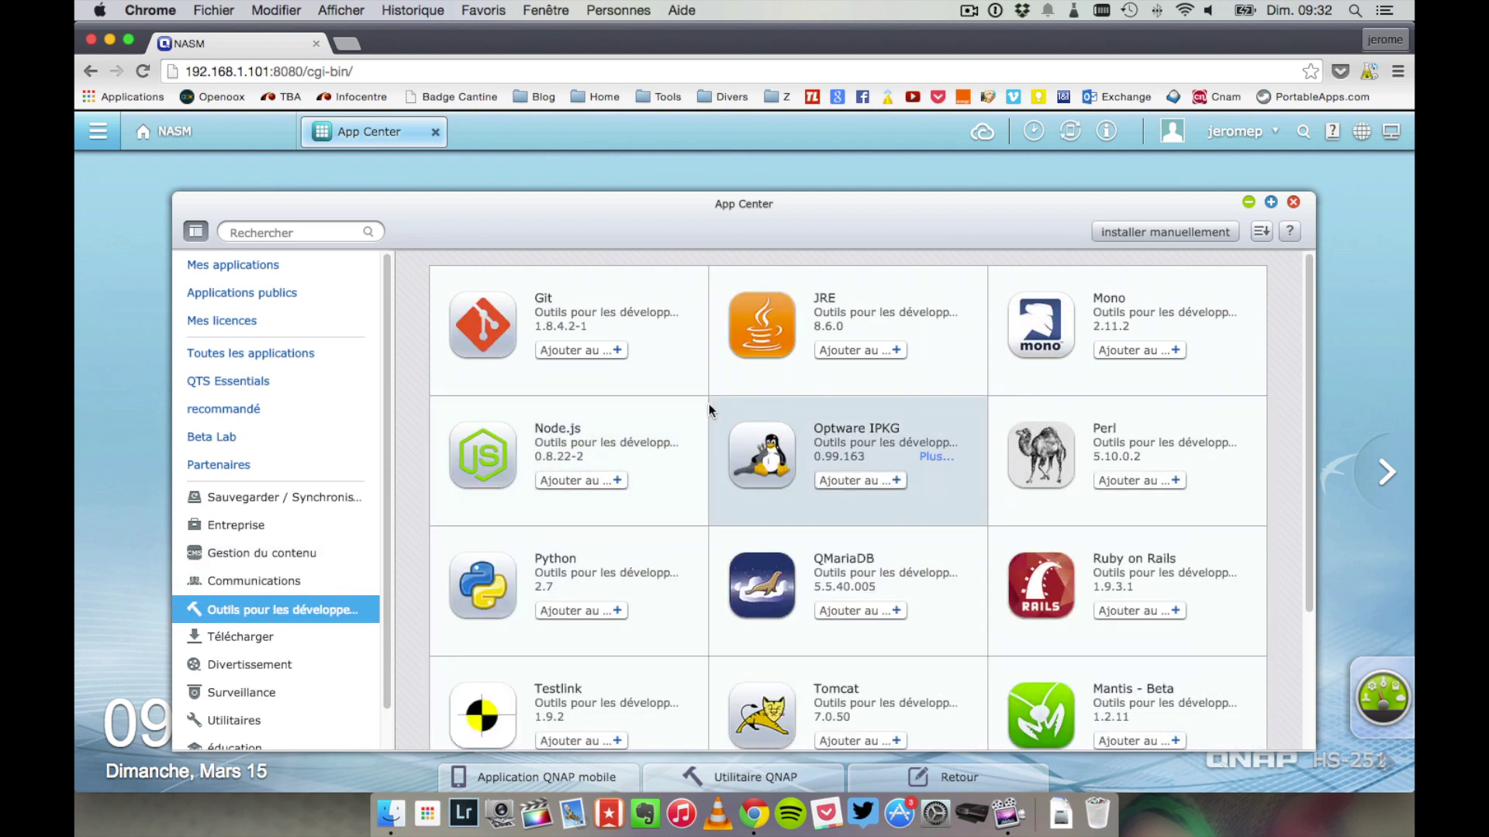
{"action": "scroll", "coordinate": [709, 411], "scroll_direction": "down", "scroll_amount": 2}
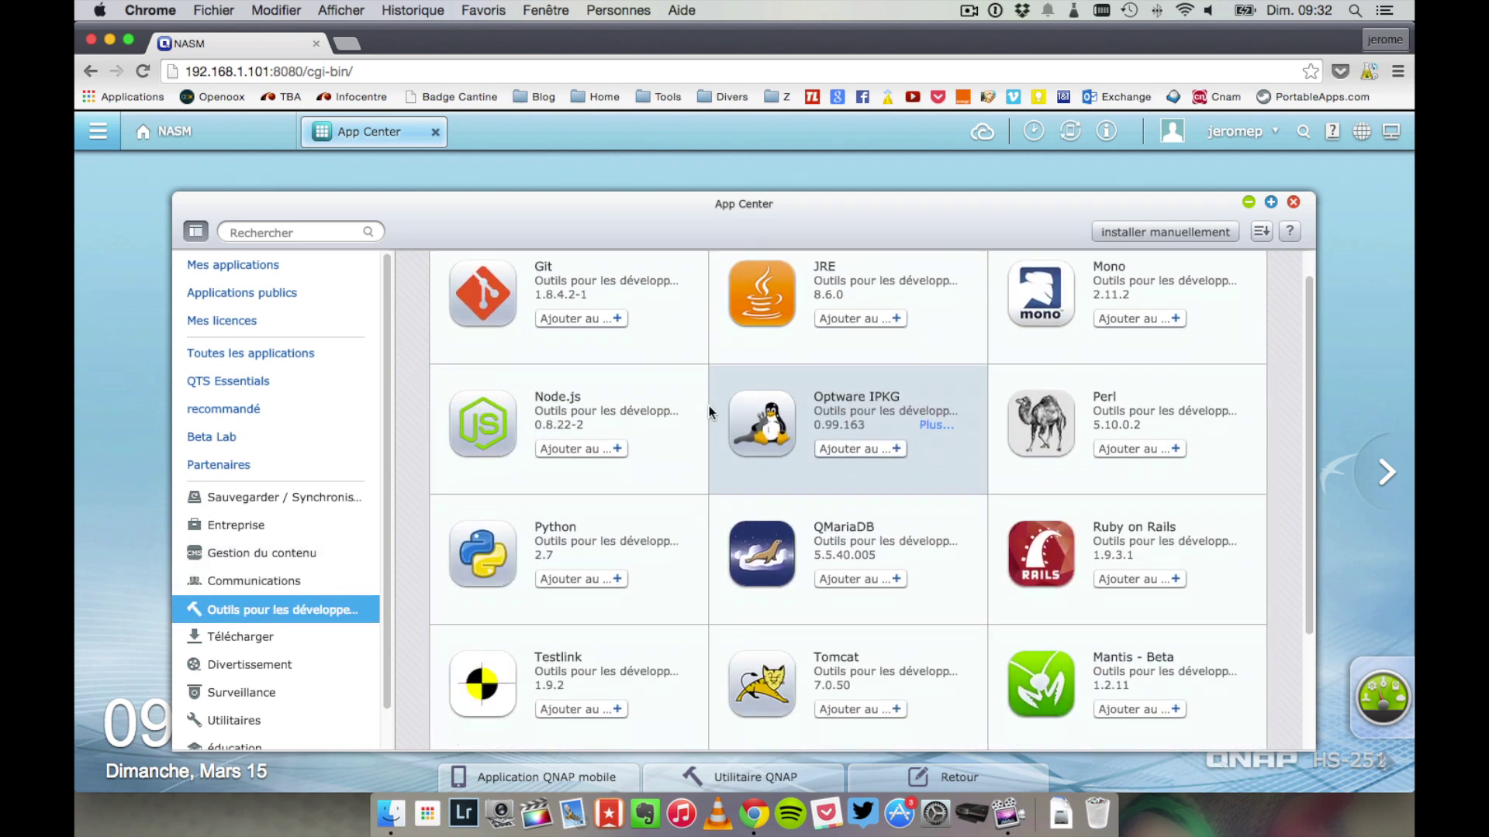
{"action": "scroll", "coordinate": [709, 406], "scroll_direction": "down", "scroll_amount": 4}
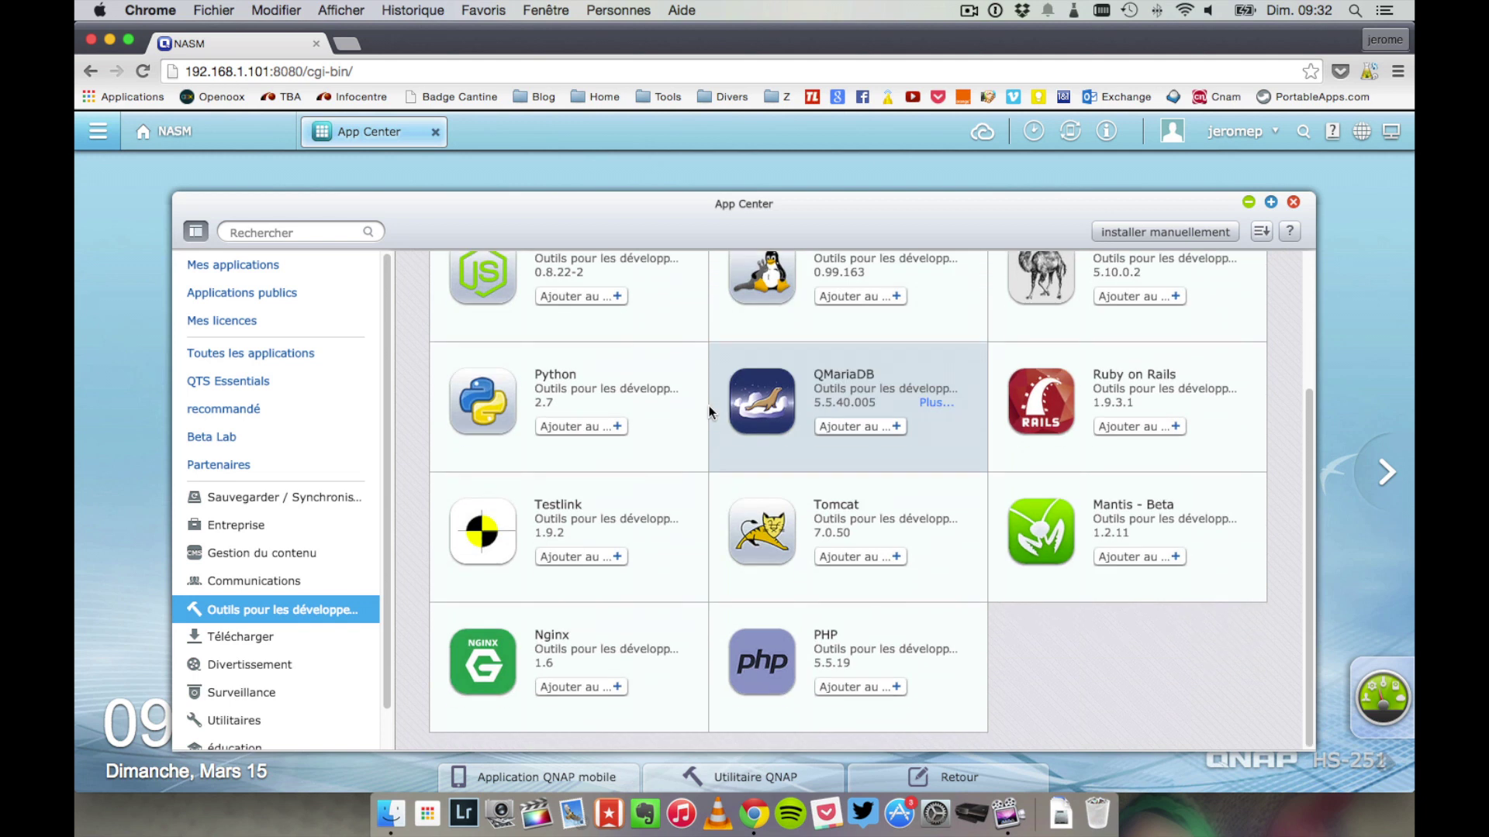
{"action": "left_click", "coordinate": [298, 634]}
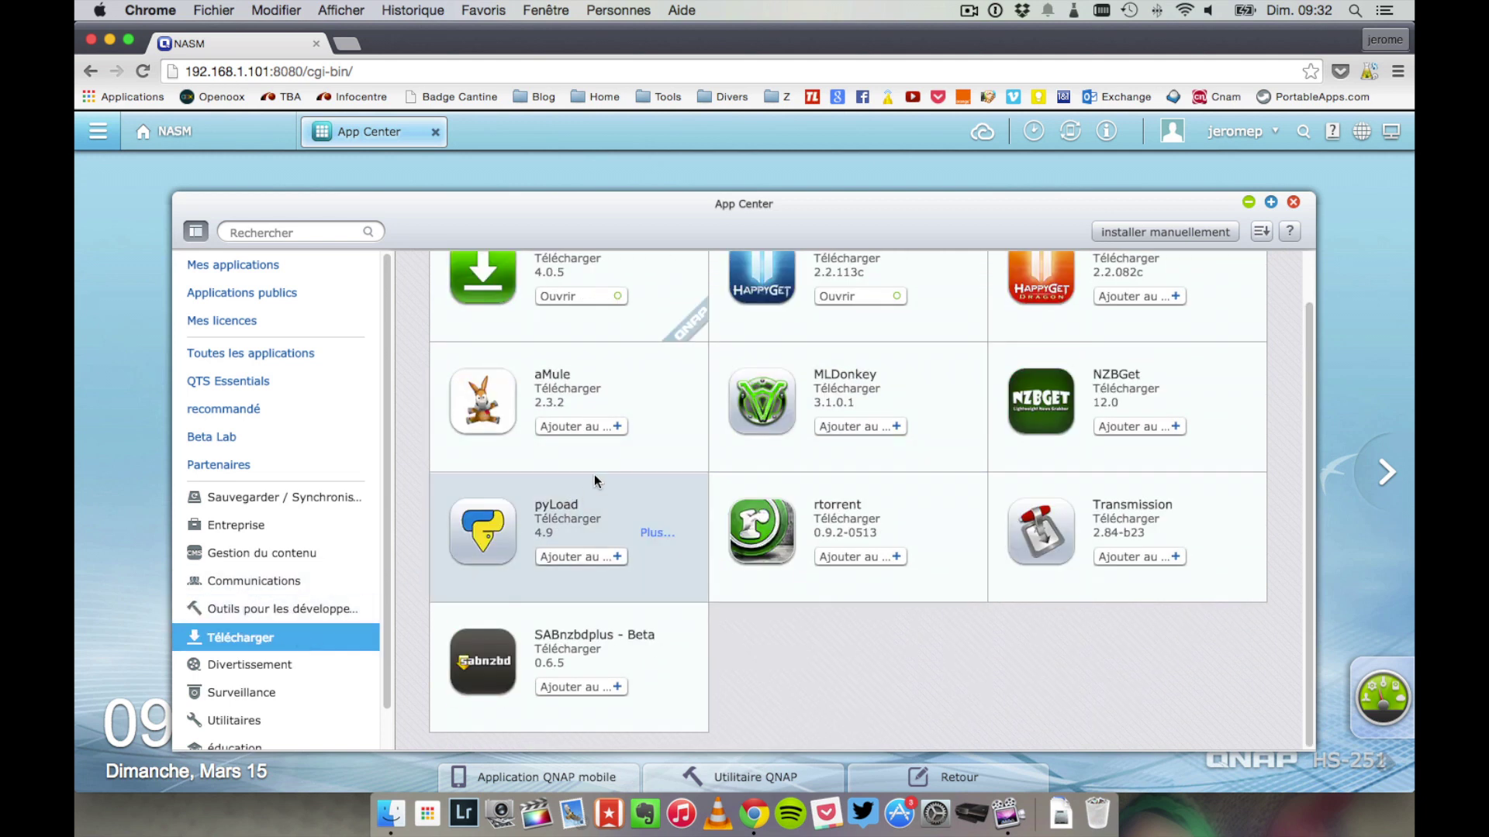
{"action": "scroll", "coordinate": [594, 474], "scroll_direction": "up", "scroll_amount": 1}
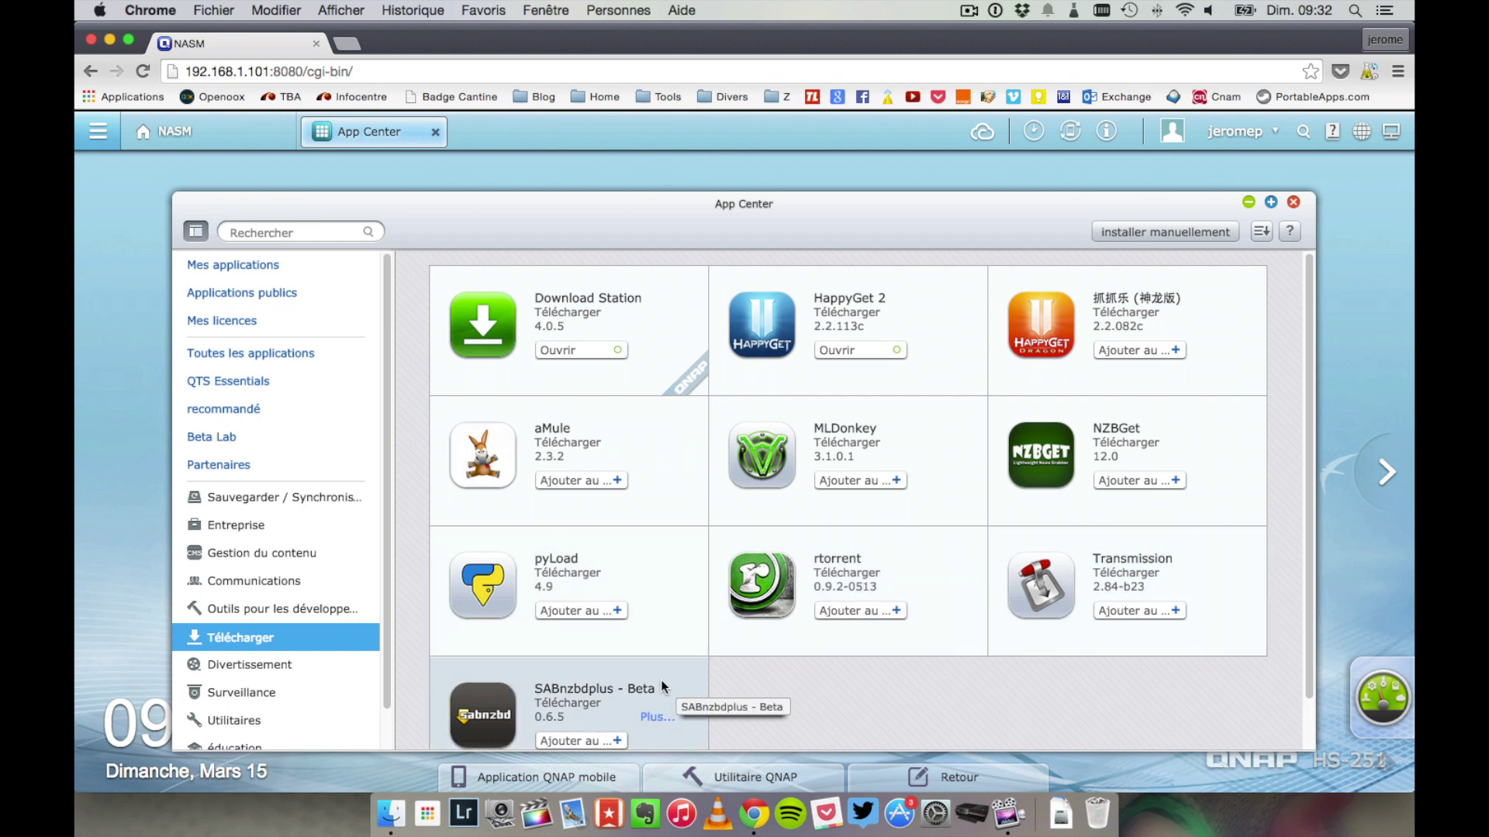
- Show the Divertissement apps and view the QAirplay Chromecast details
{"action": "left_click", "coordinate": [296, 658]}
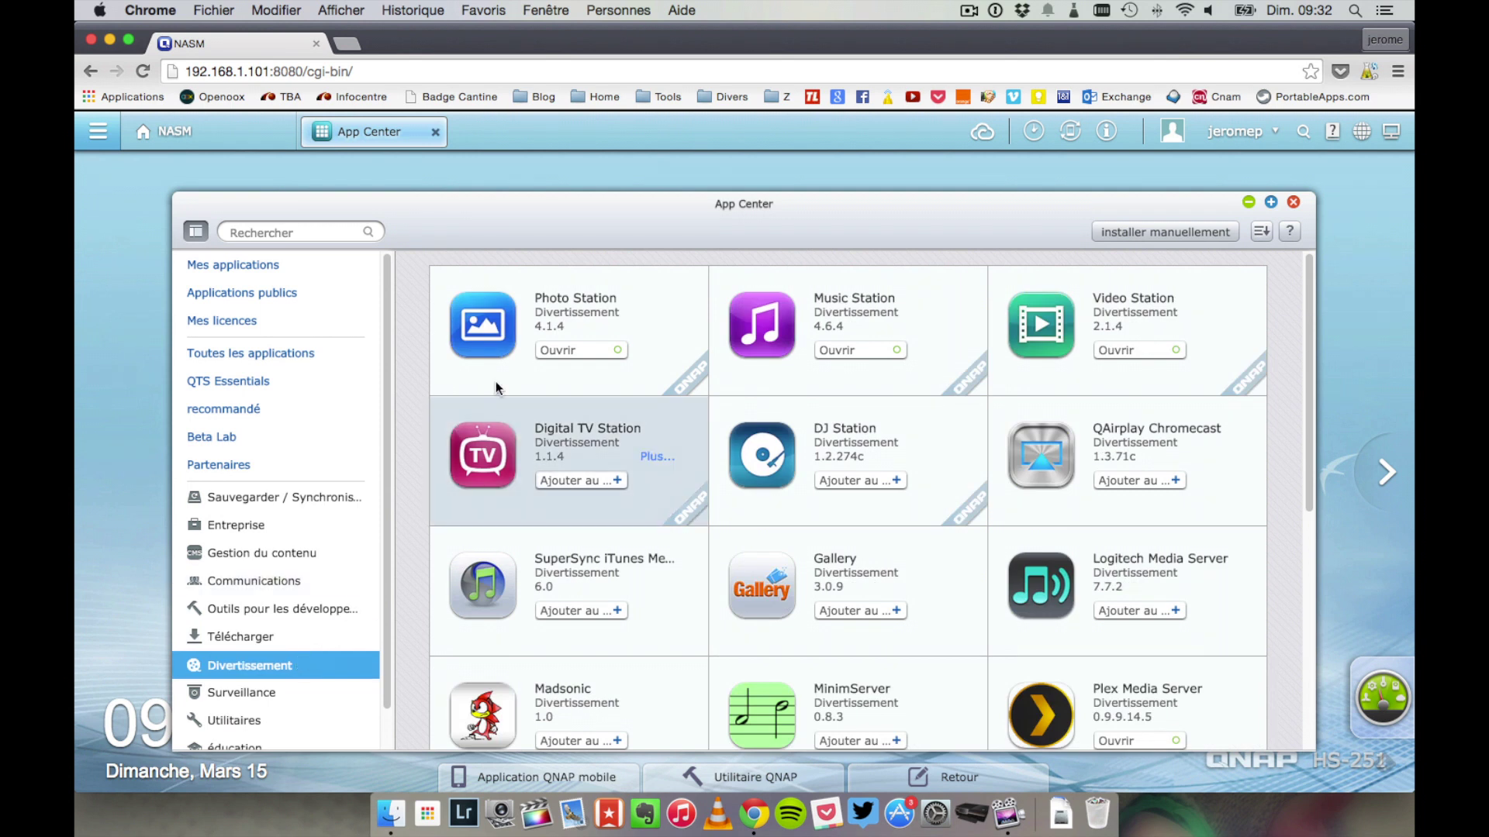
{"action": "left_click", "coordinate": [1100, 439]}
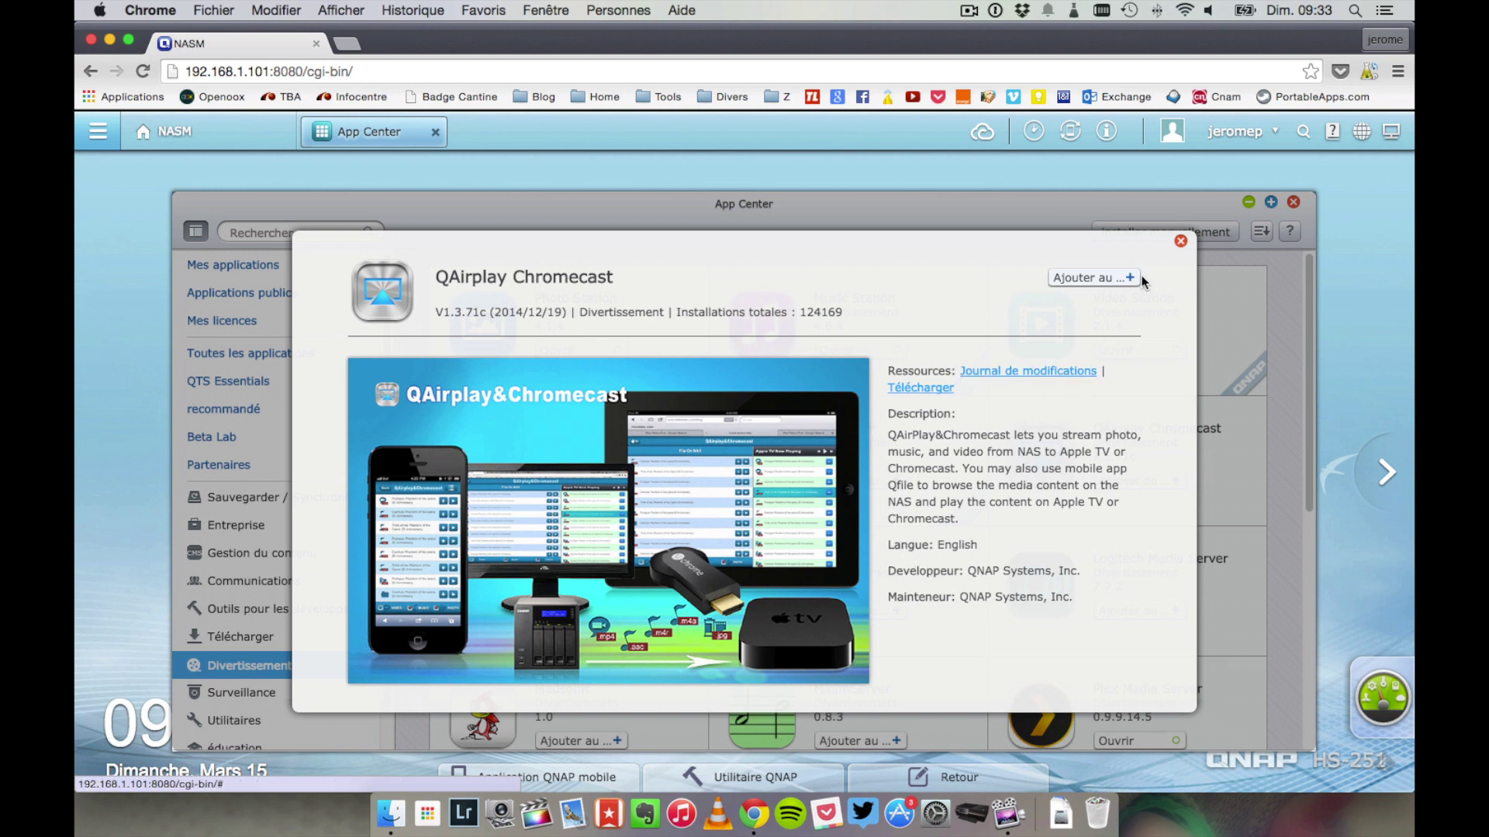
{"action": "left_click", "coordinate": [1180, 241]}
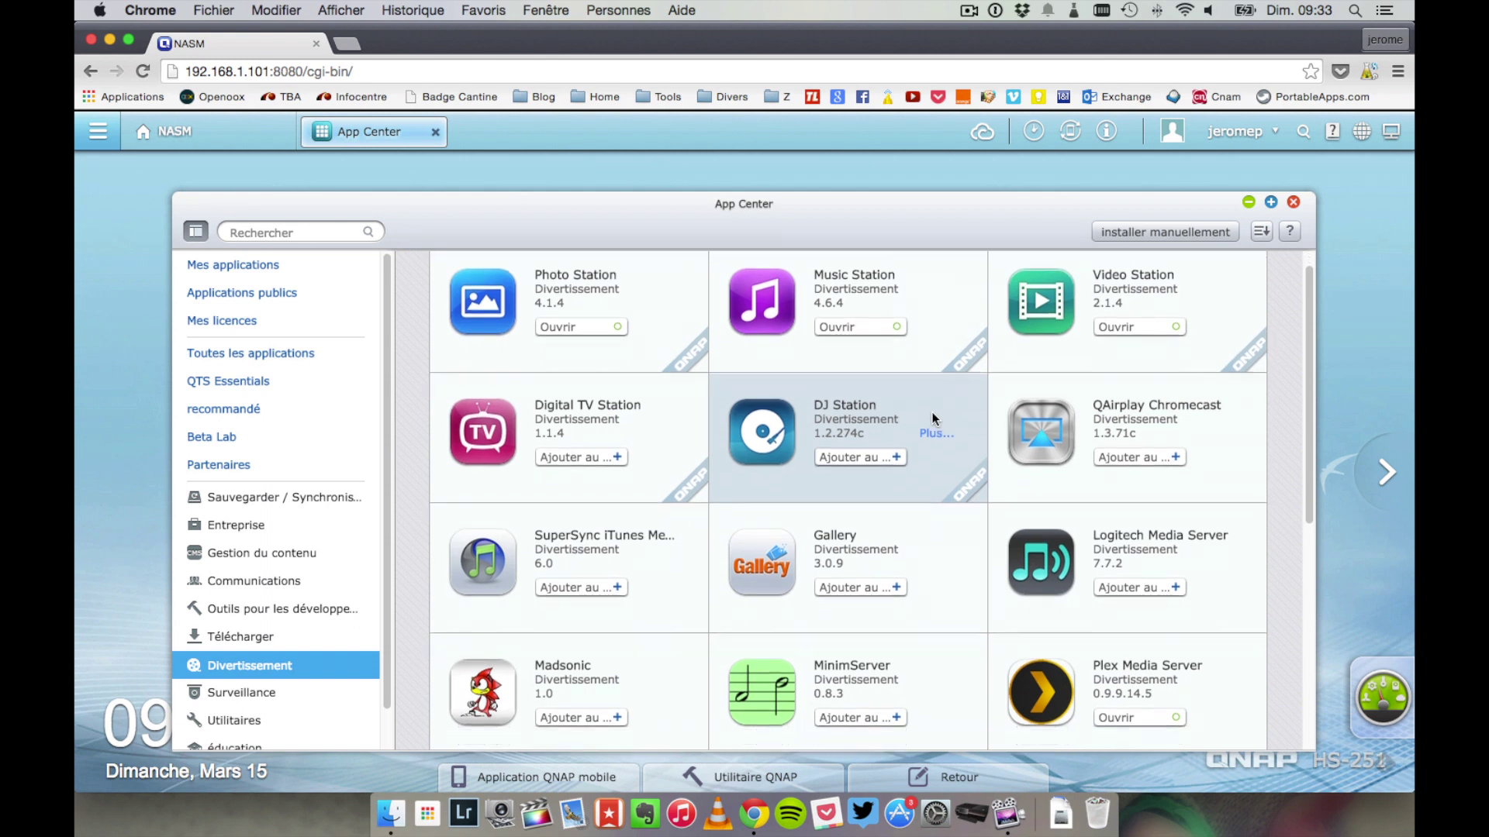
- Scroll the entertainment apps and view the Plex Media Server details
{"action": "scroll", "coordinate": [932, 411], "scroll_direction": "down", "scroll_amount": 3}
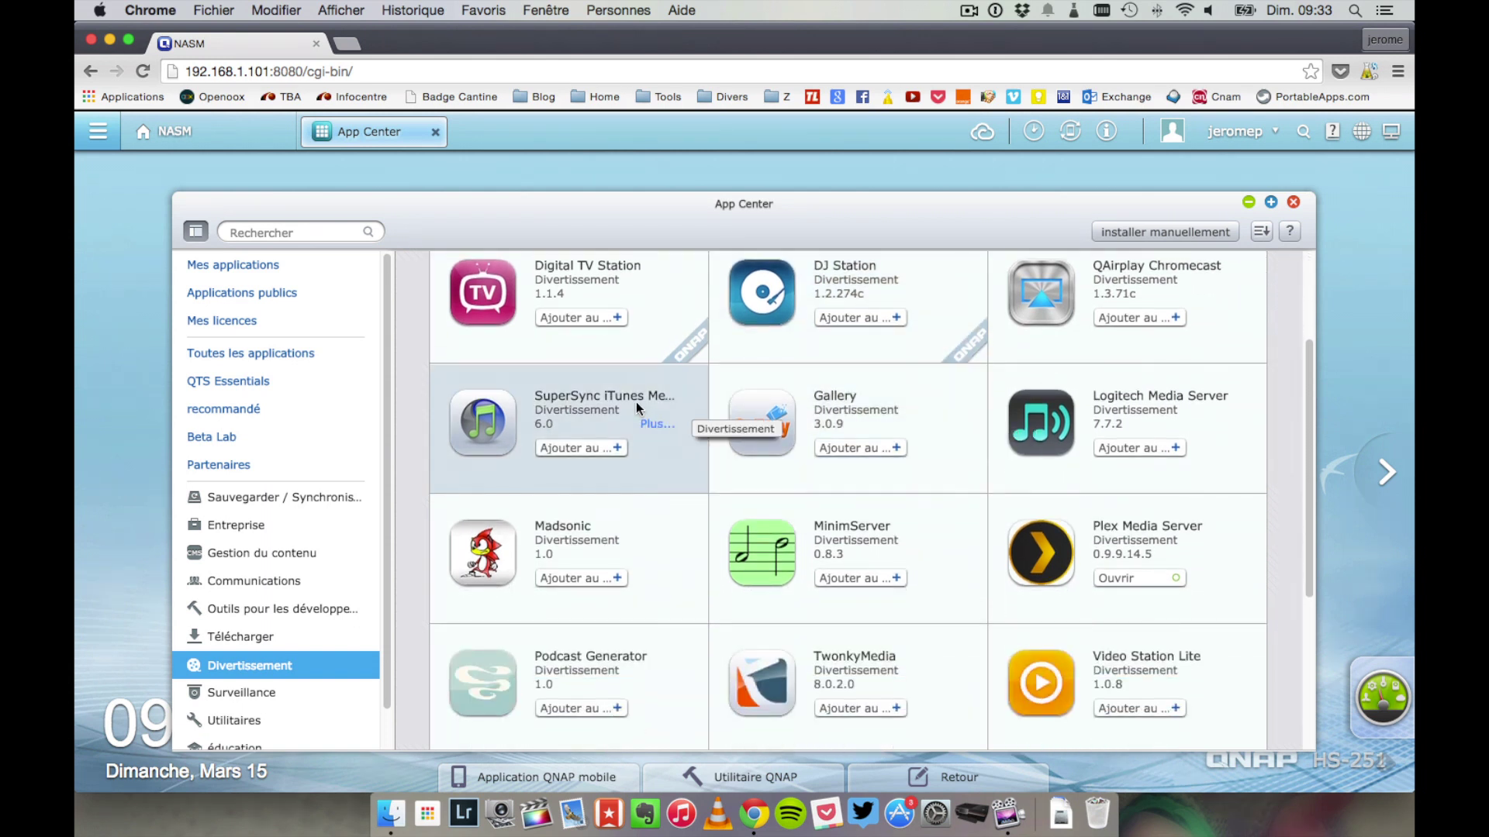
{"action": "scroll", "coordinate": [658, 453], "scroll_direction": "down", "scroll_amount": 5}
{"action": "scroll", "coordinate": [888, 378], "scroll_direction": "up", "scroll_amount": 1}
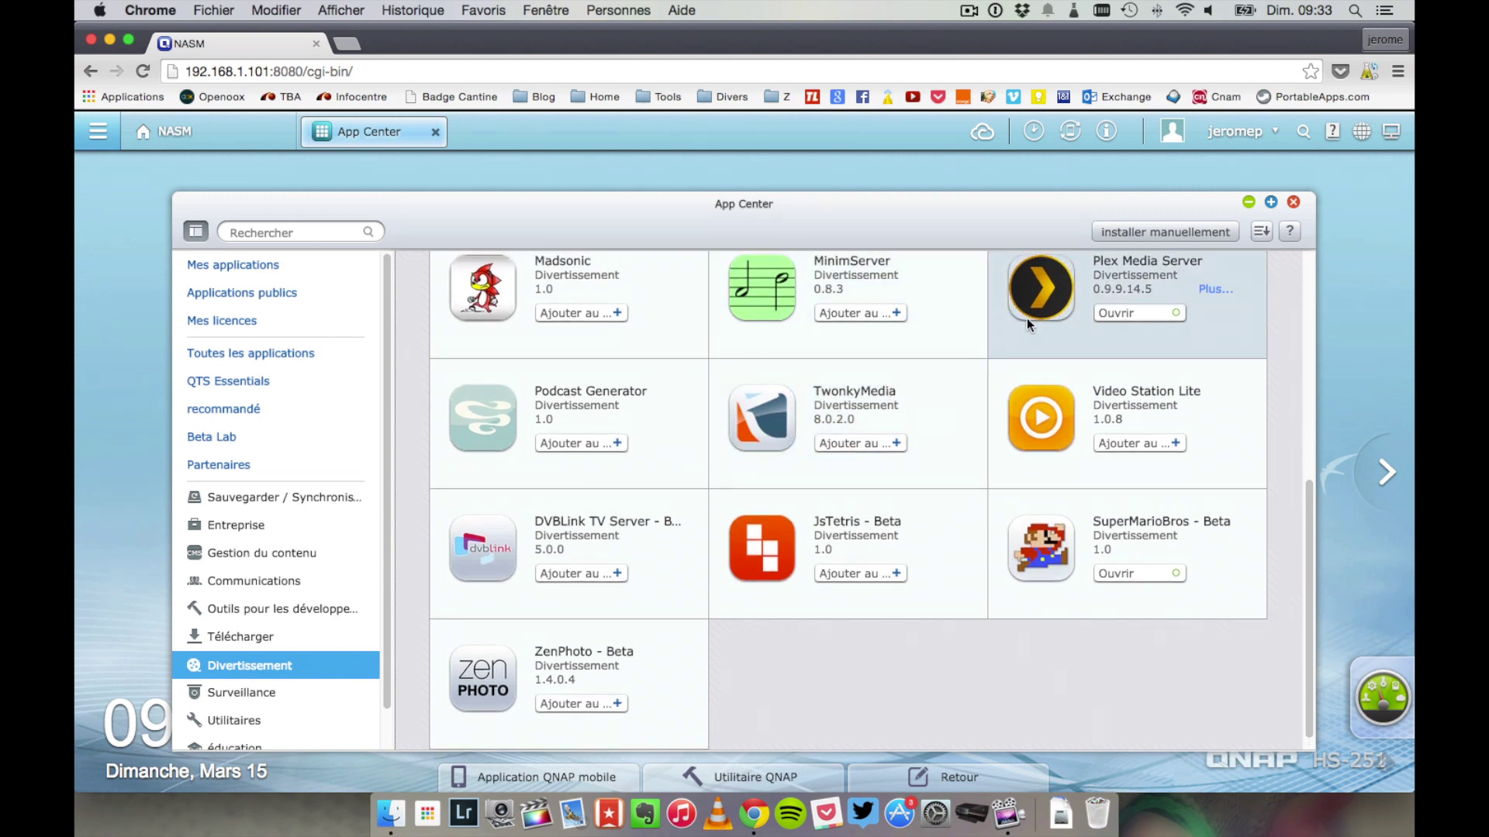
{"action": "left_click", "coordinate": [1028, 322]}
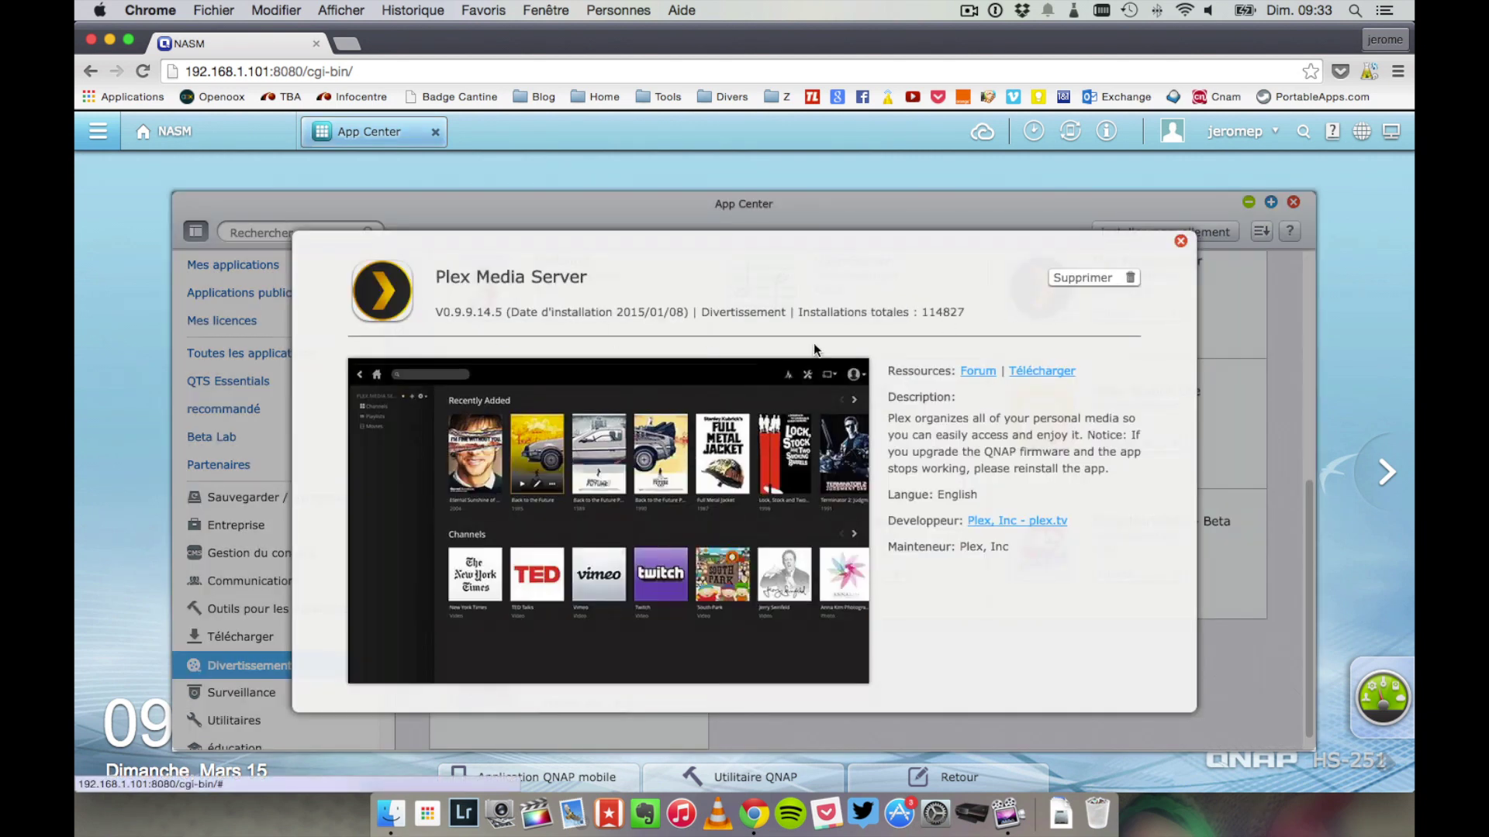
{"action": "left_click", "coordinate": [1180, 241]}
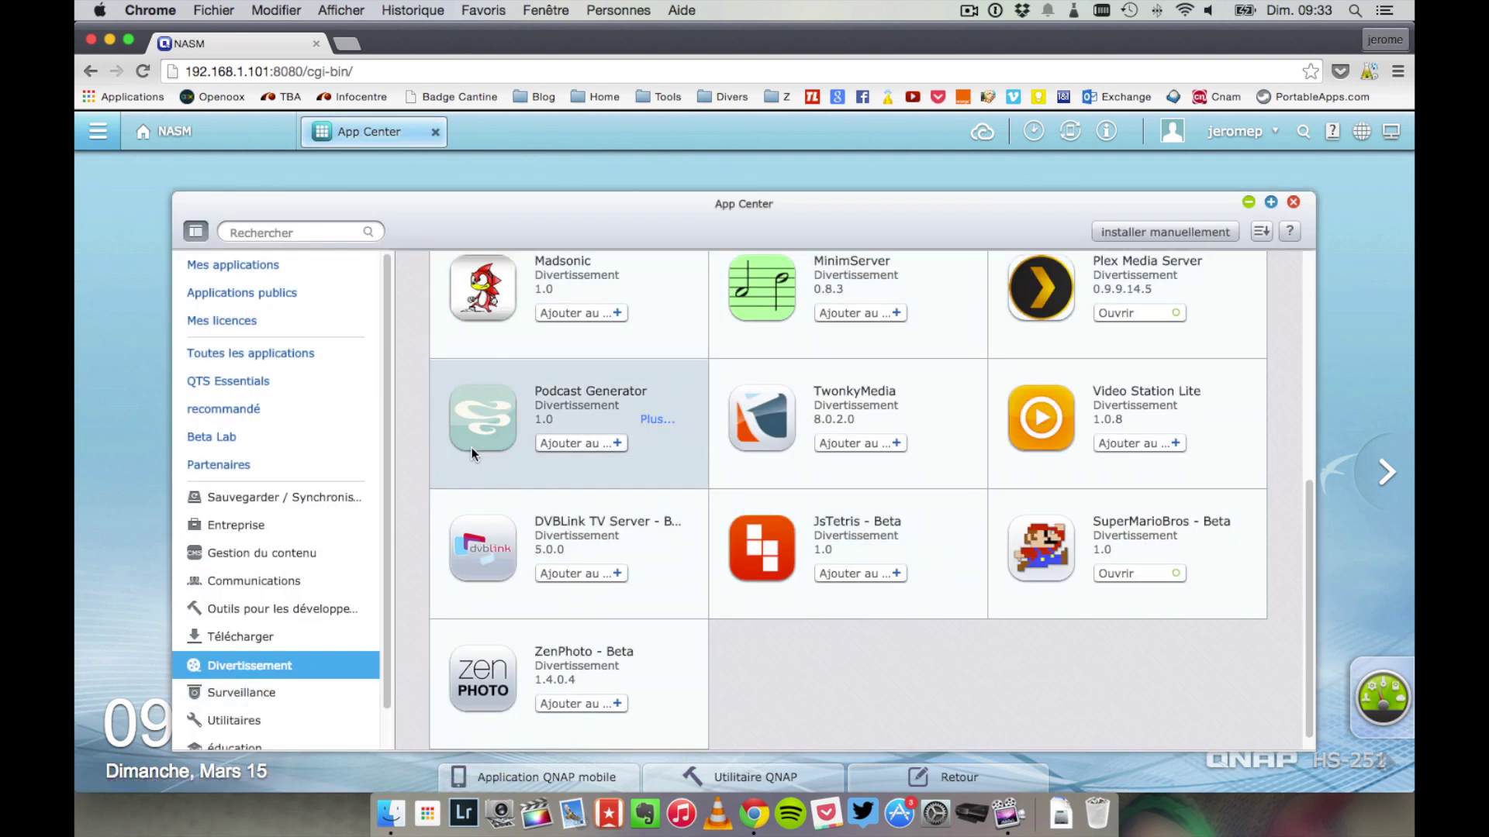
- Browse the Surveillance and Utilitaires app categories
{"action": "left_click", "coordinate": [323, 697]}
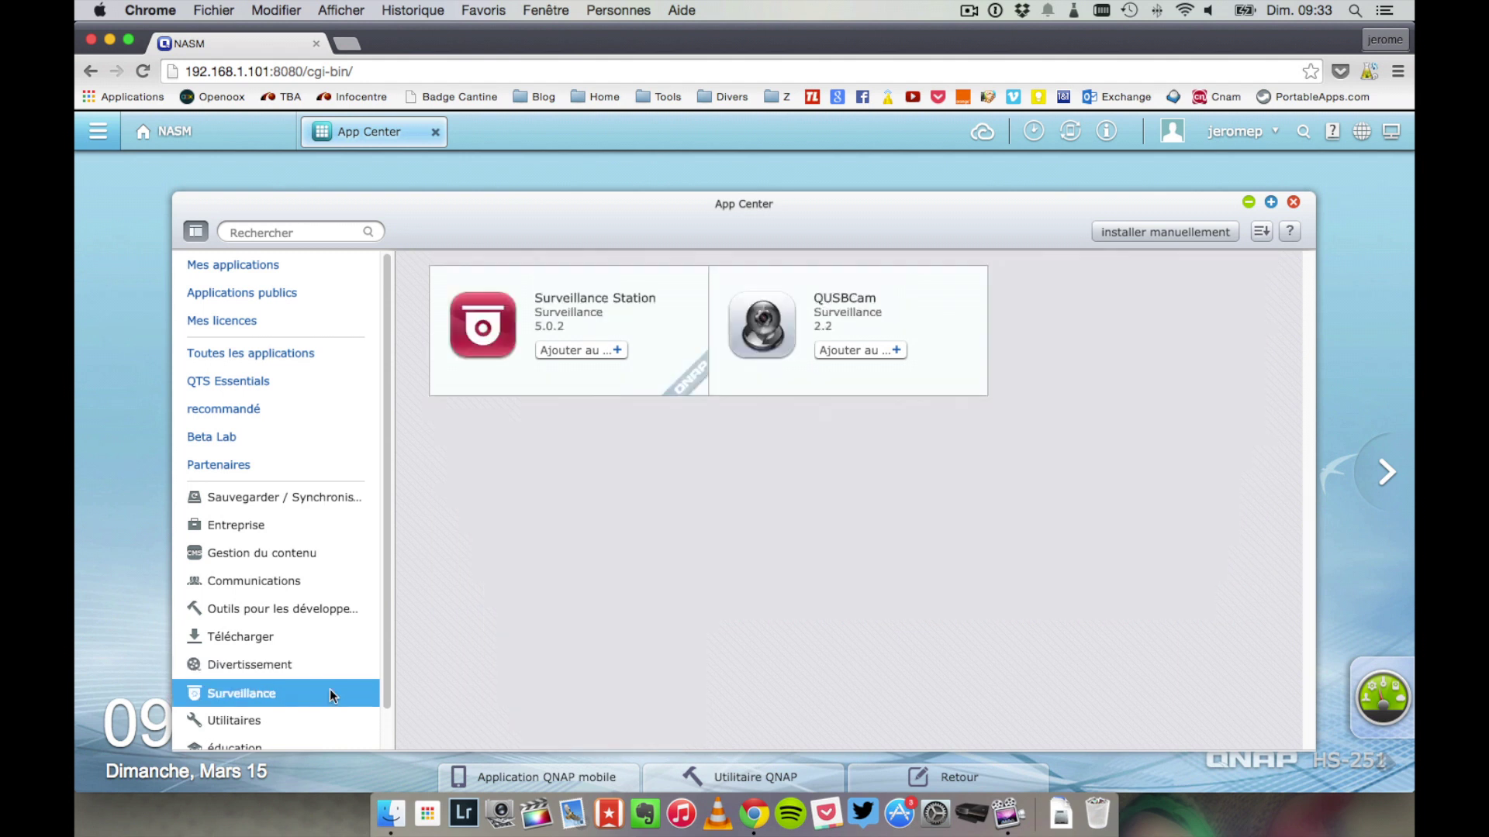
{"action": "scroll", "coordinate": [330, 630], "scroll_direction": "down", "scroll_amount": 3}
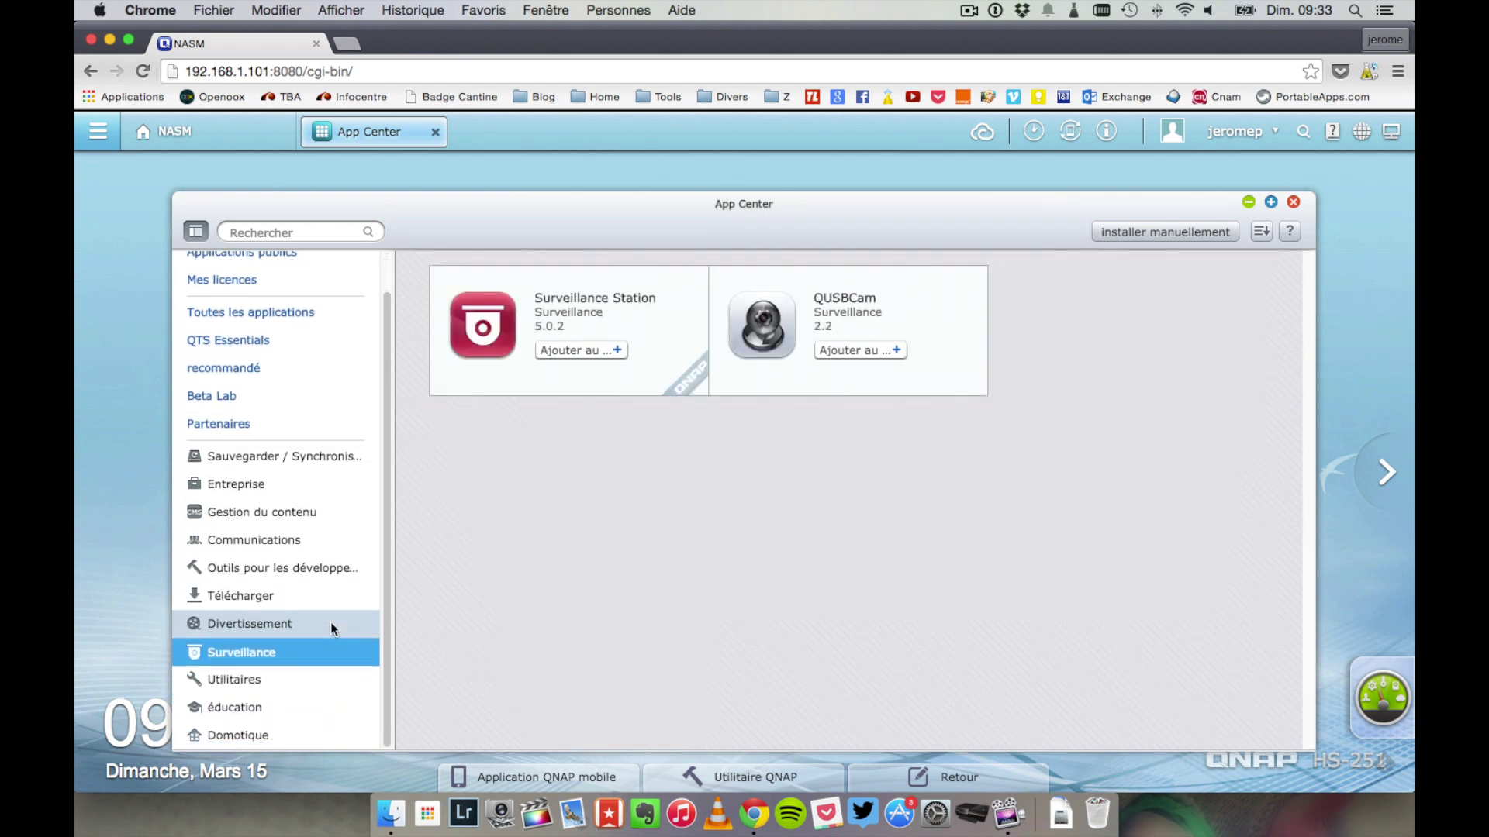
{"action": "left_click", "coordinate": [284, 680]}
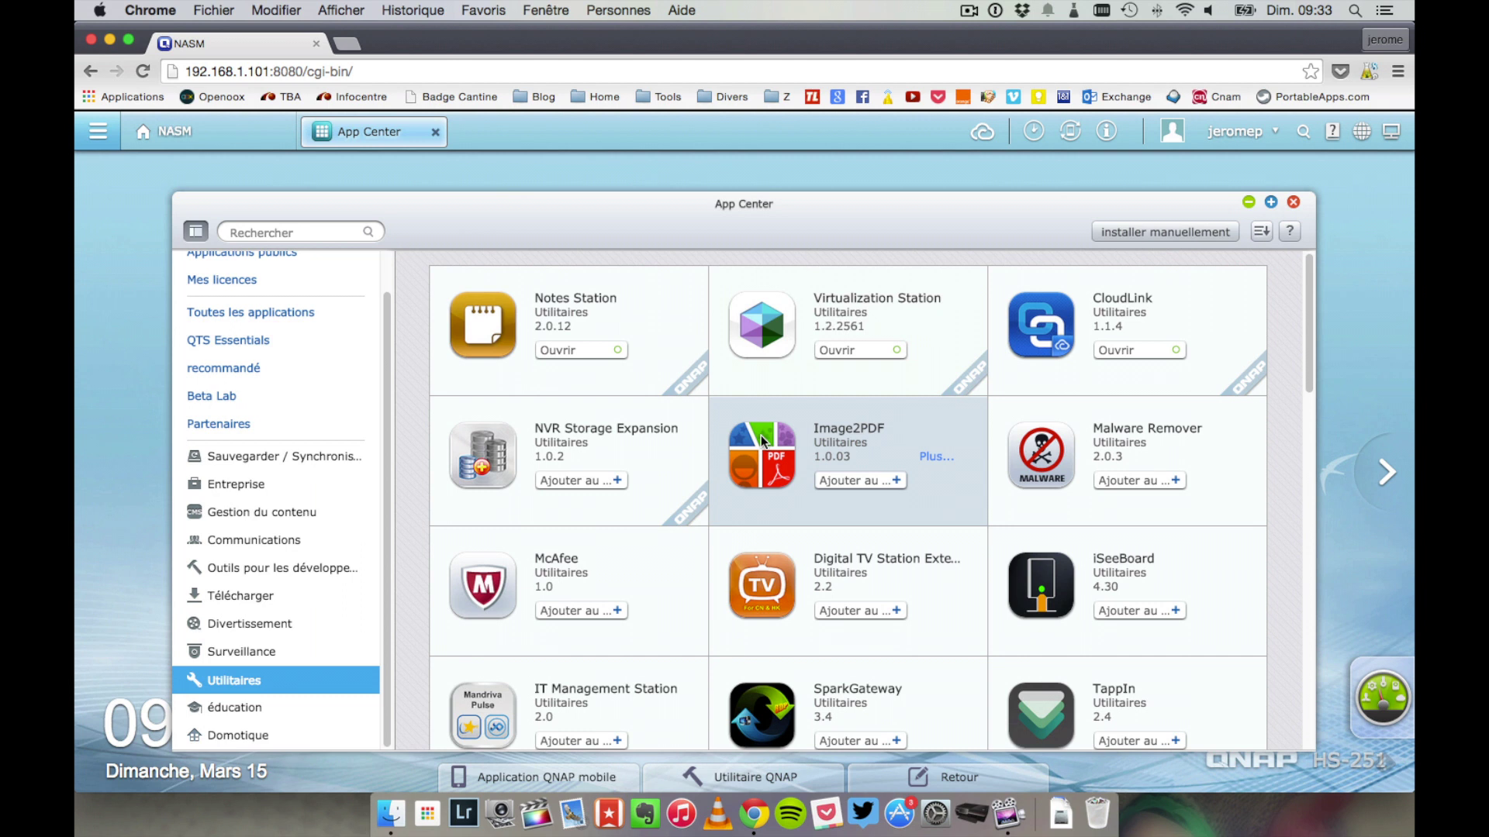
{"action": "scroll", "coordinate": [761, 450], "scroll_direction": "down", "scroll_amount": 5}
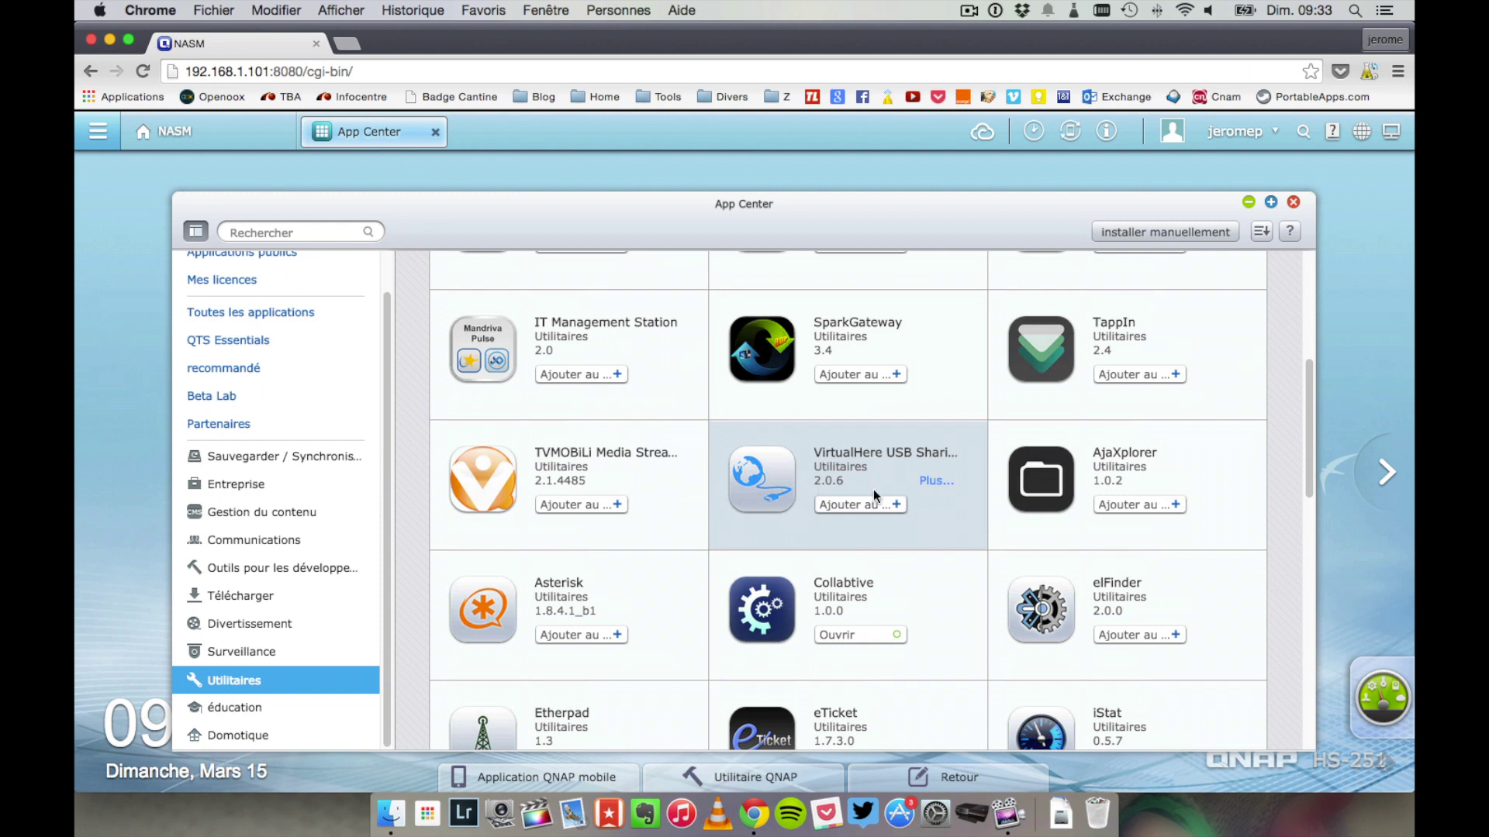
{"action": "scroll", "coordinate": [887, 560], "scroll_direction": "down", "scroll_amount": 2}
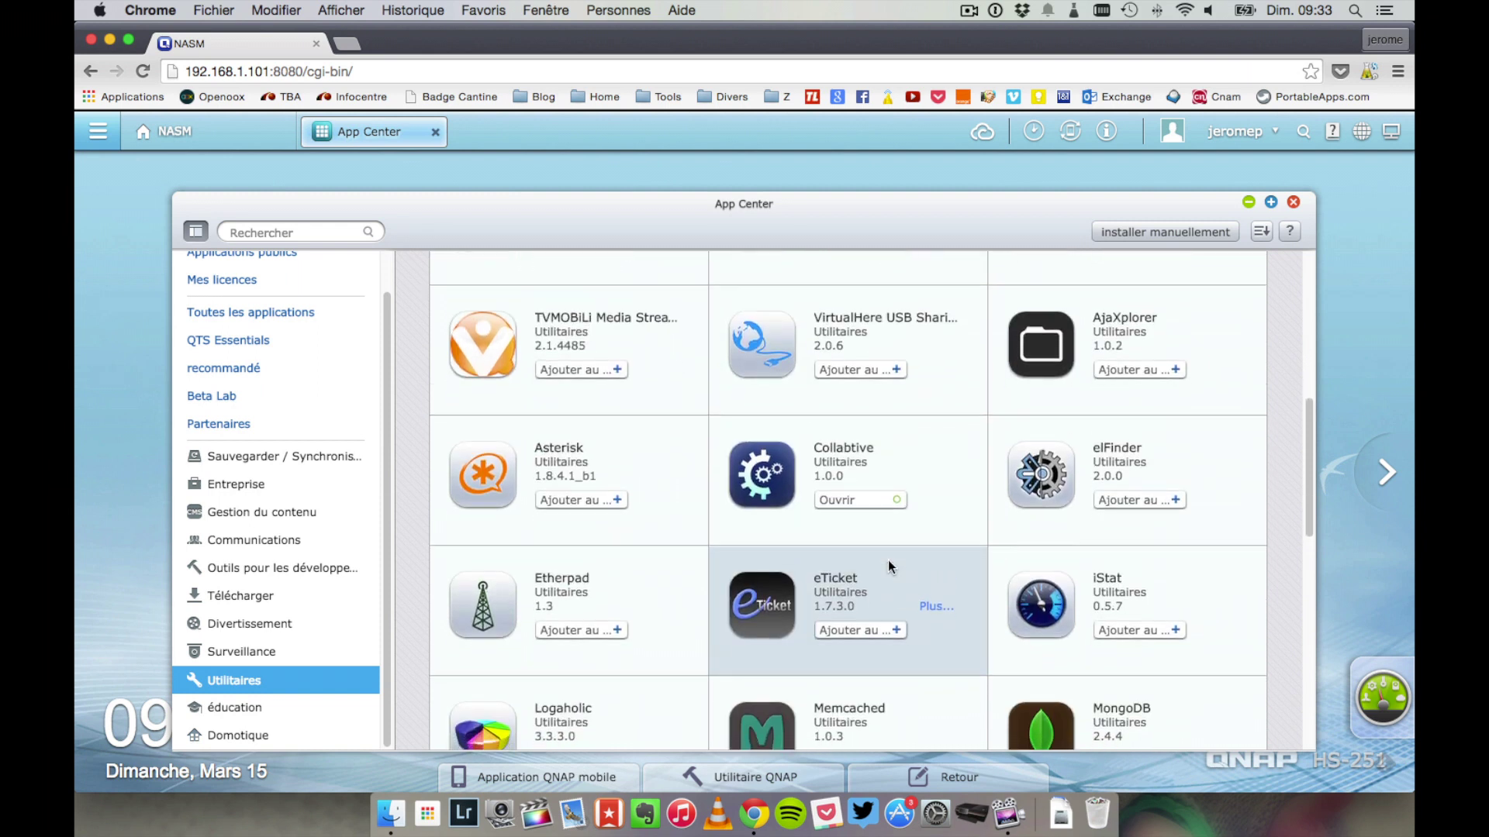
{"action": "scroll", "coordinate": [887, 560], "scroll_direction": "down", "scroll_amount": 3}
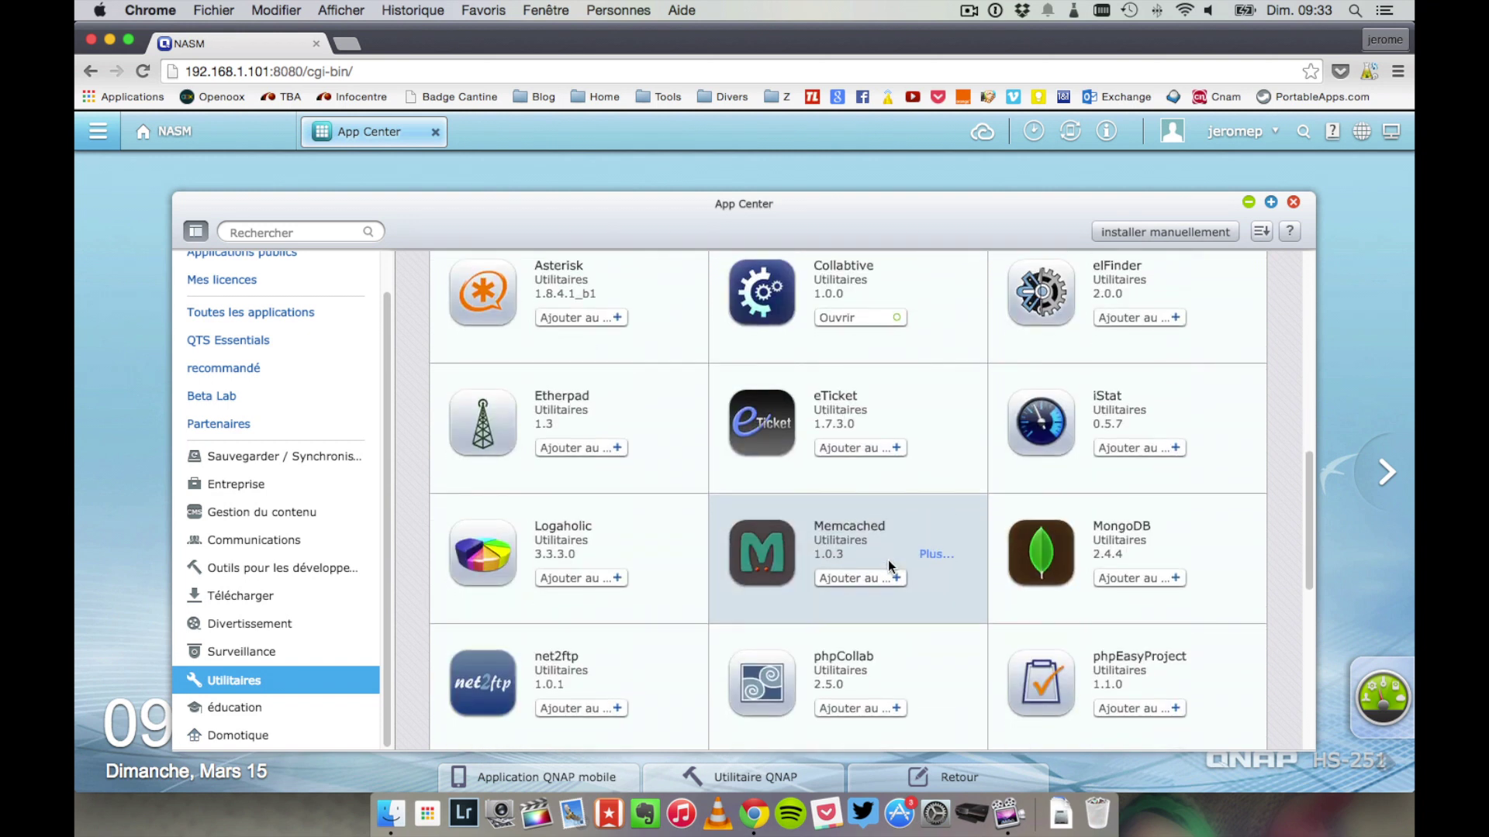
{"action": "scroll", "coordinate": [887, 560], "scroll_direction": "down", "scroll_amount": 1}
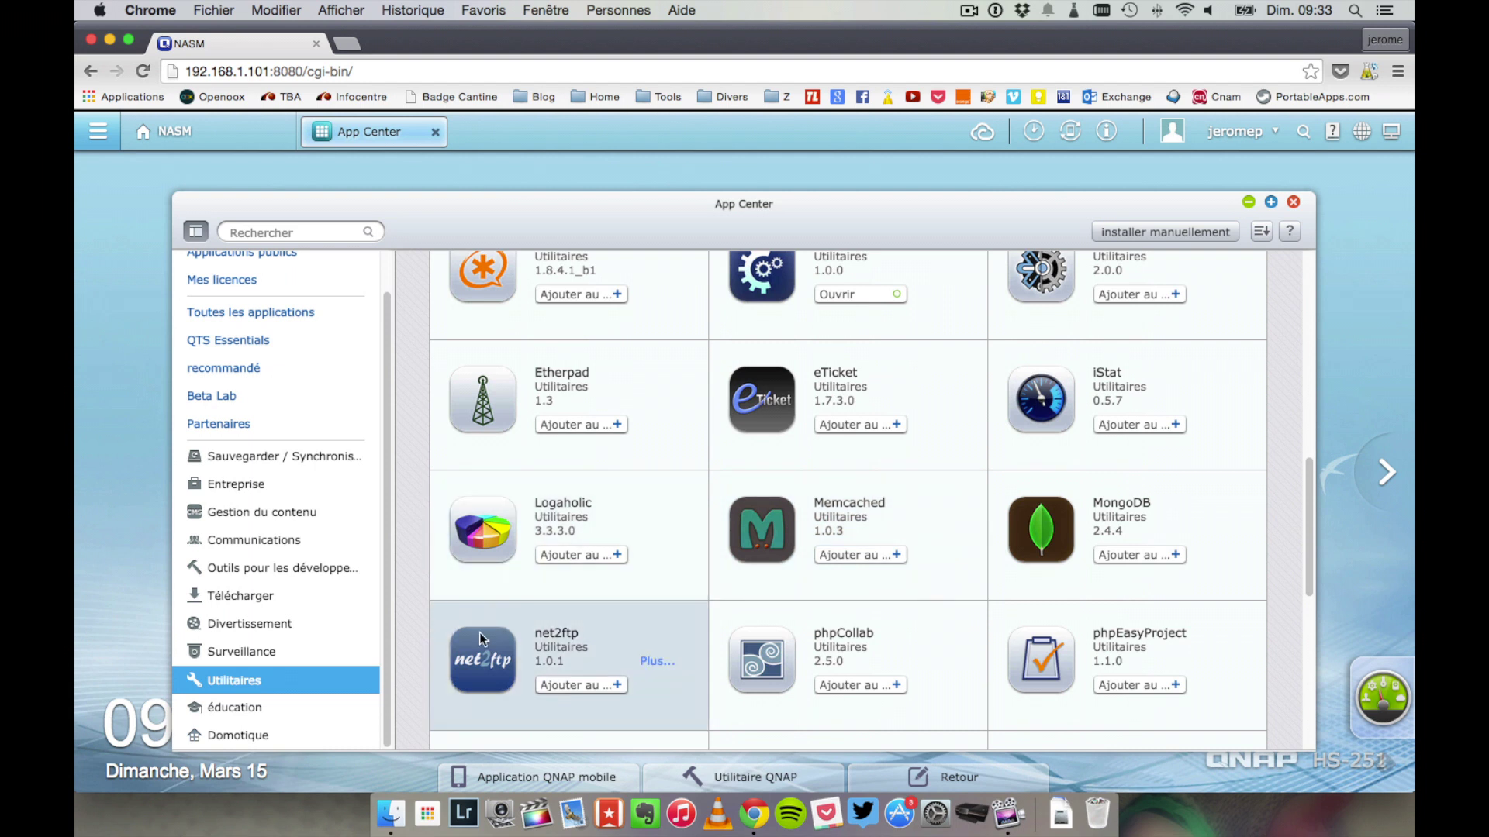
- View the éducation and Domotique apps, then close App Center
{"action": "left_click", "coordinate": [321, 702]}
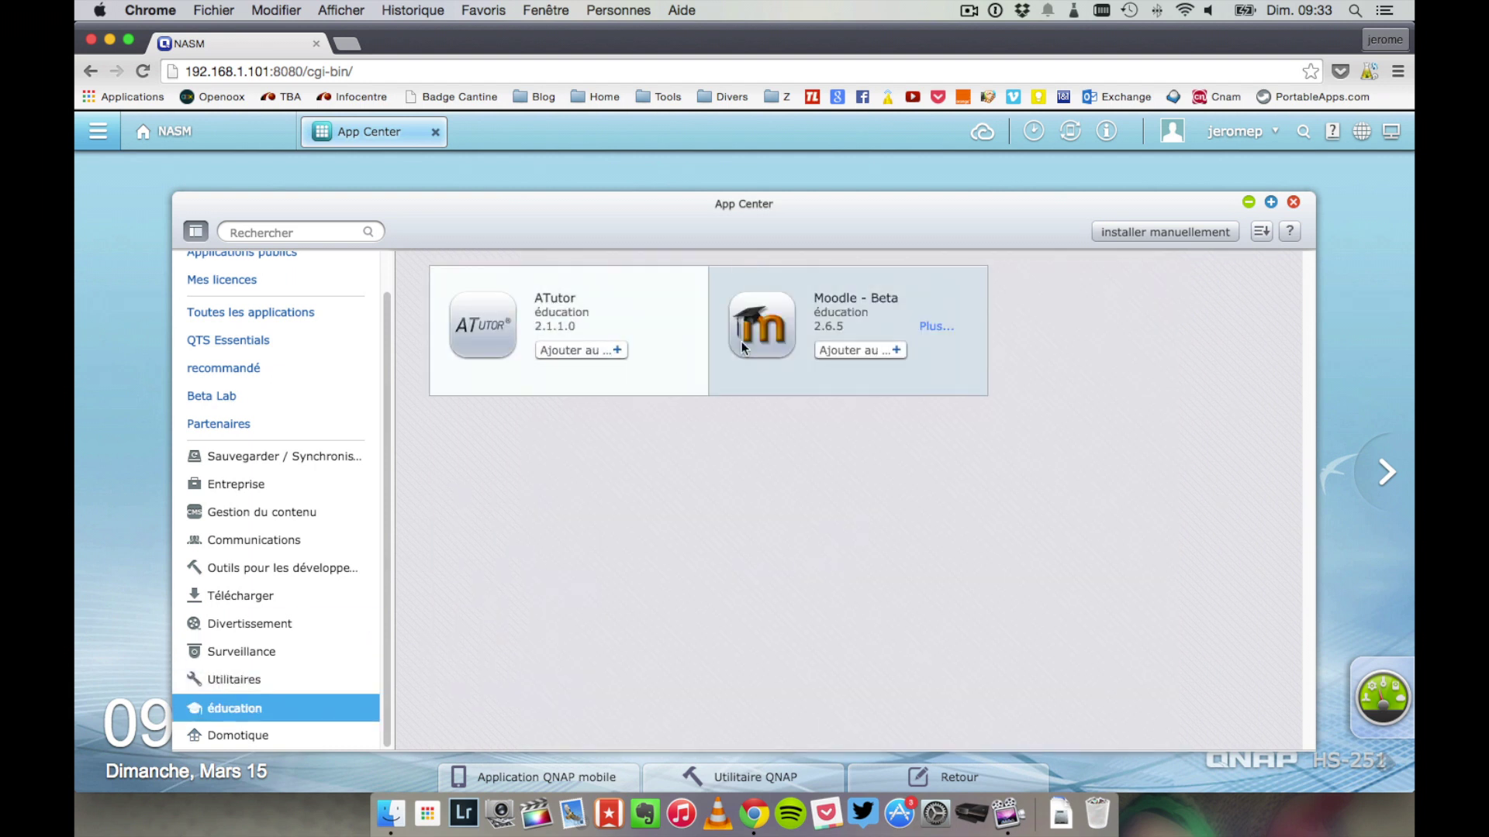
{"action": "left_click", "coordinate": [318, 735]}
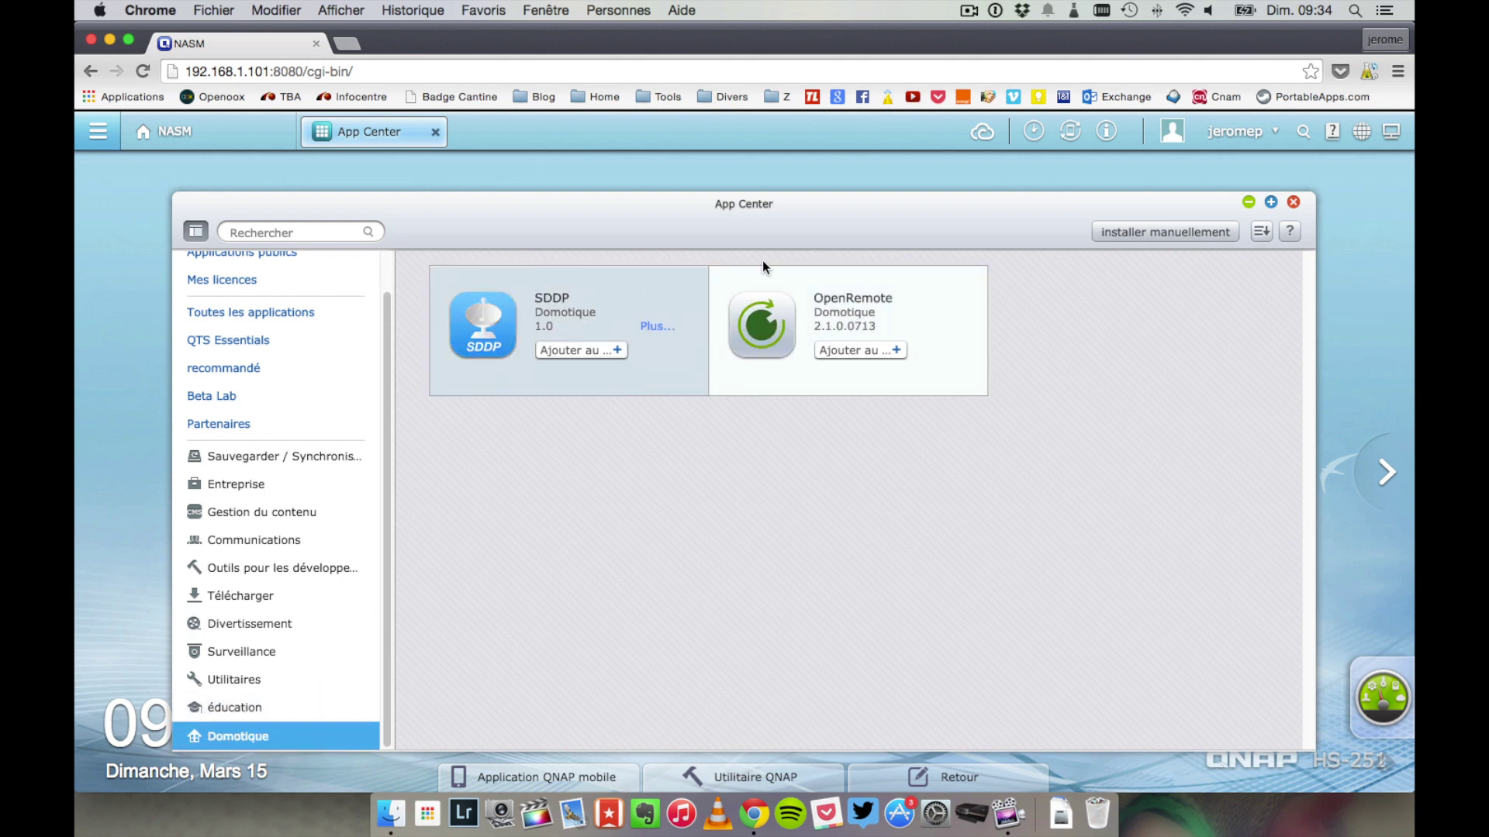
{"action": "left_click", "coordinate": [1292, 202]}
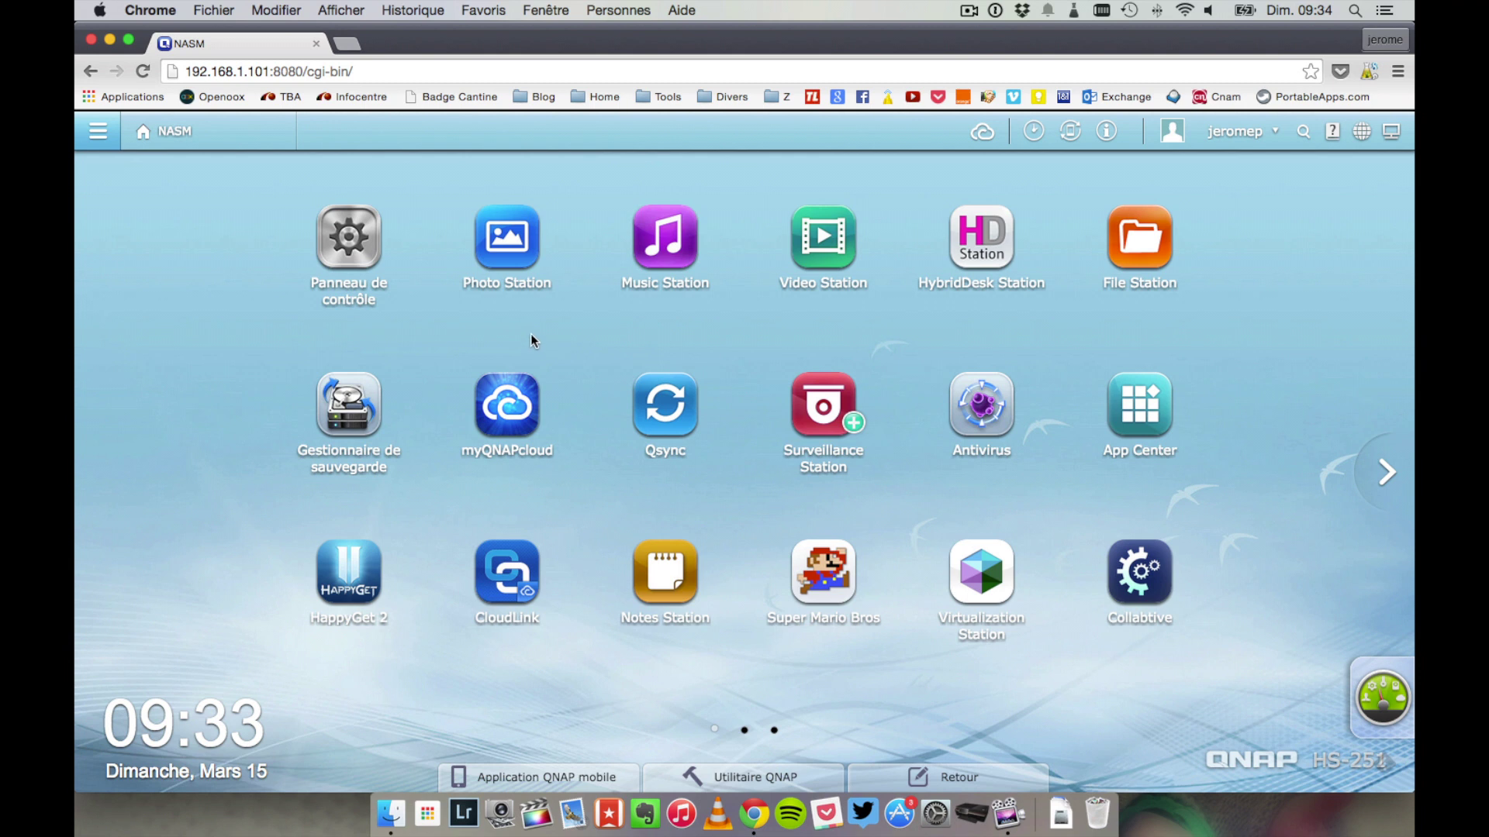
- In Photo Station, view the hot-air balloon photo full size, then return to the grid
{"action": "left_click", "coordinate": [510, 234]}
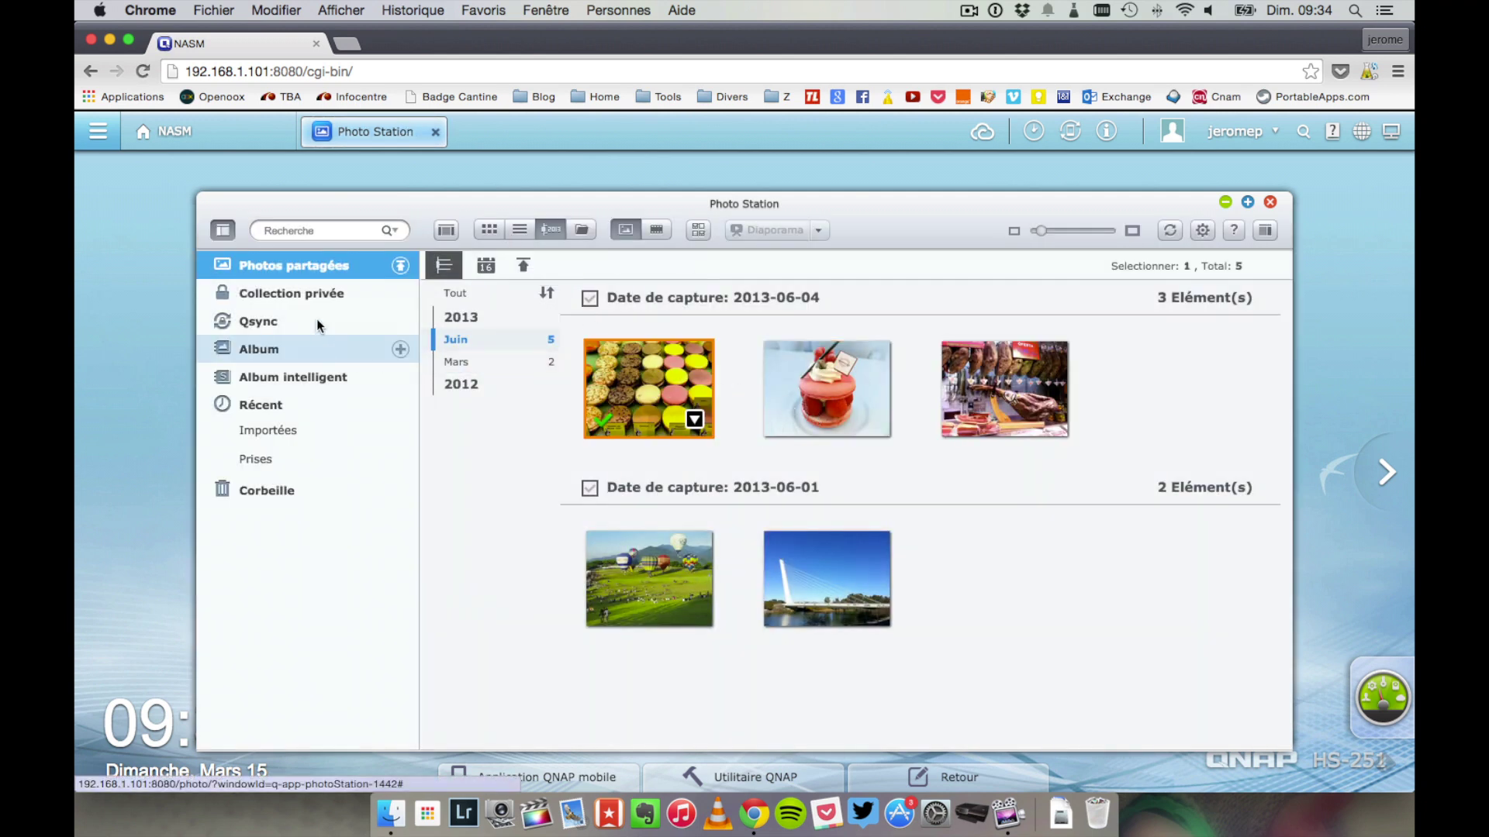
{"action": "left_click", "coordinate": [844, 366]}
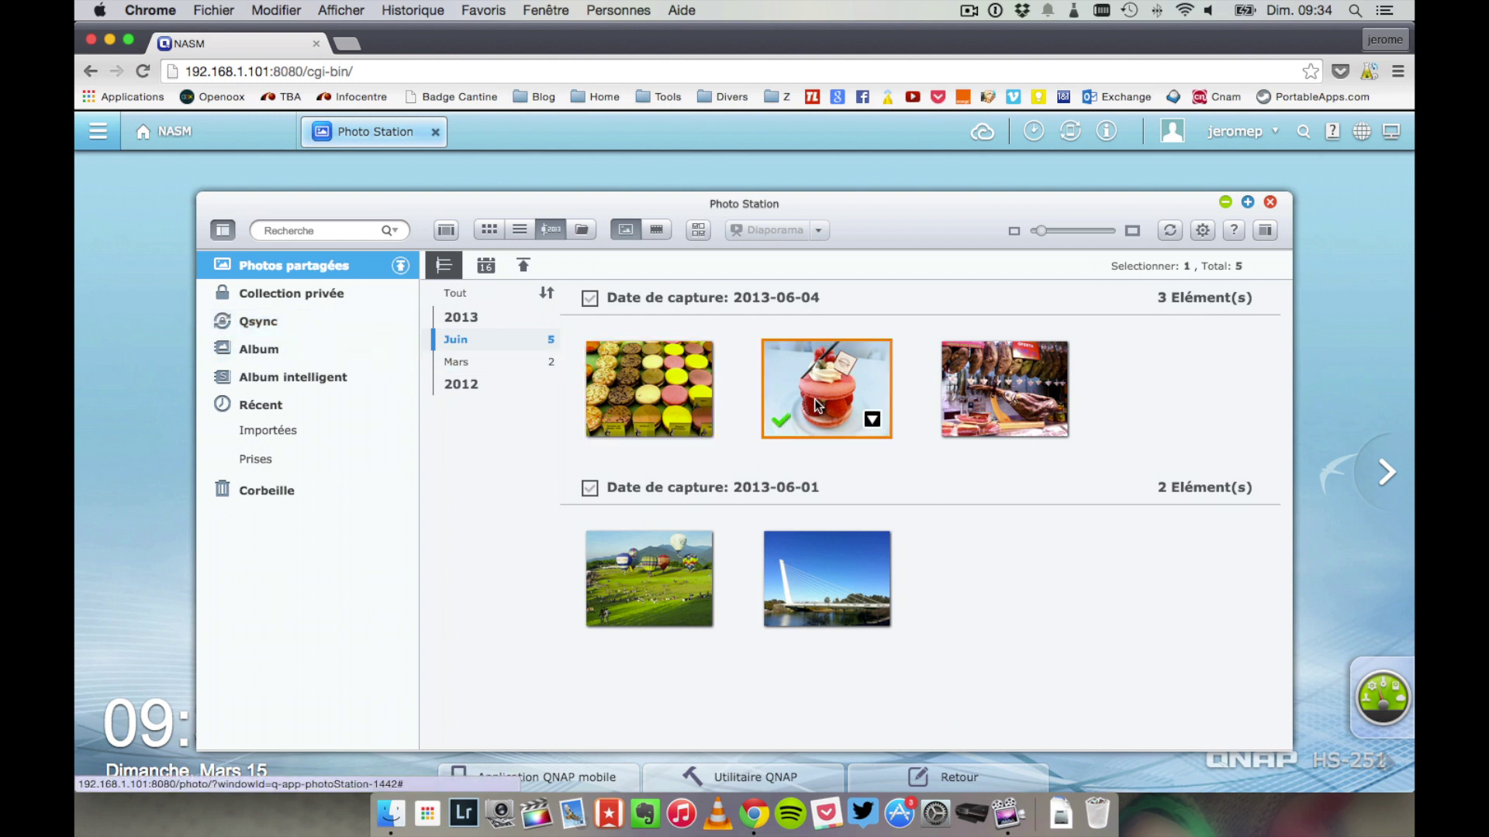
{"action": "left_click", "coordinate": [661, 555]}
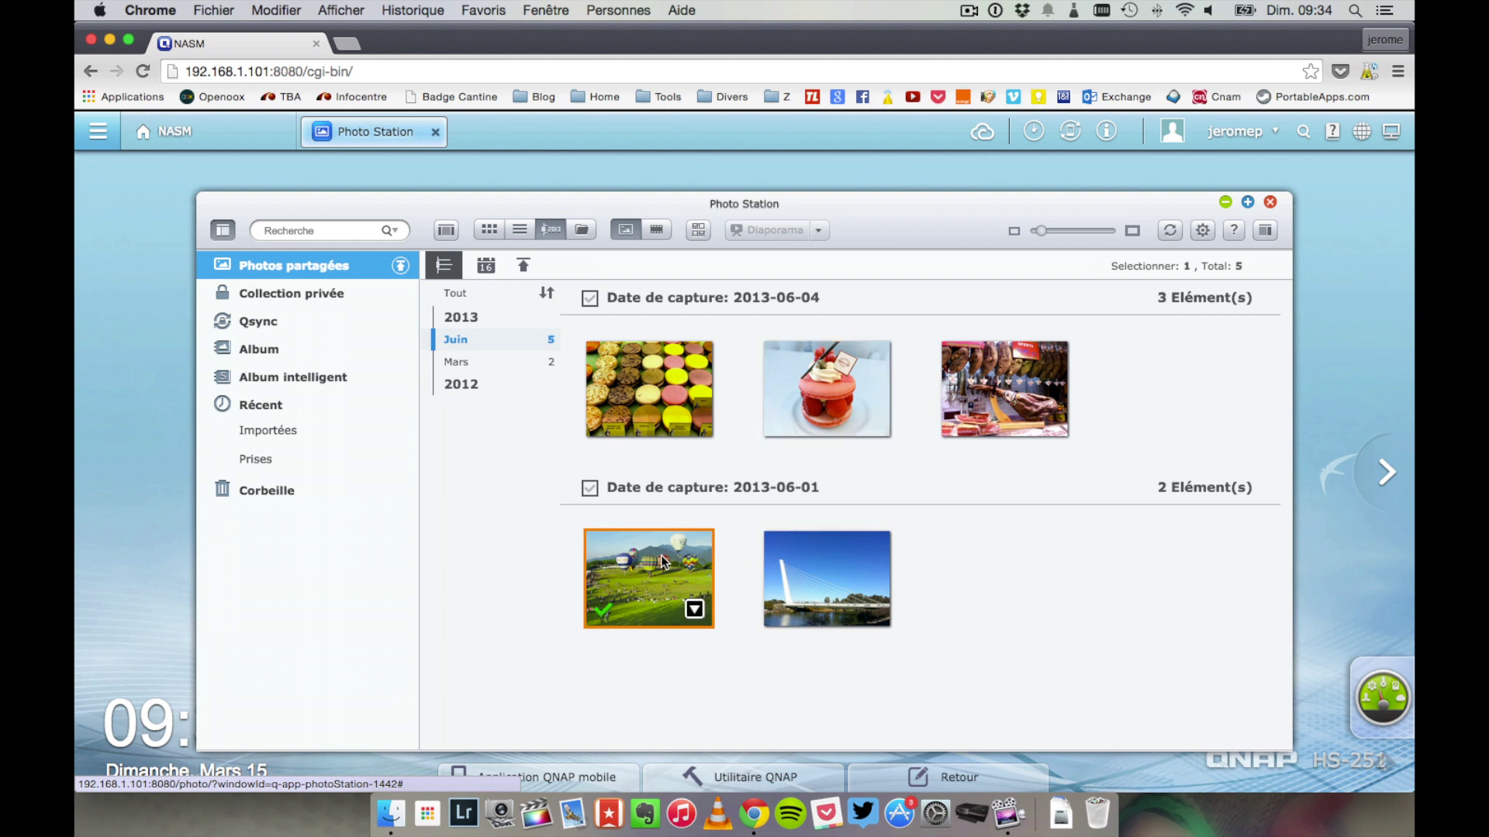
{"action": "double_click", "coordinate": [661, 555]}
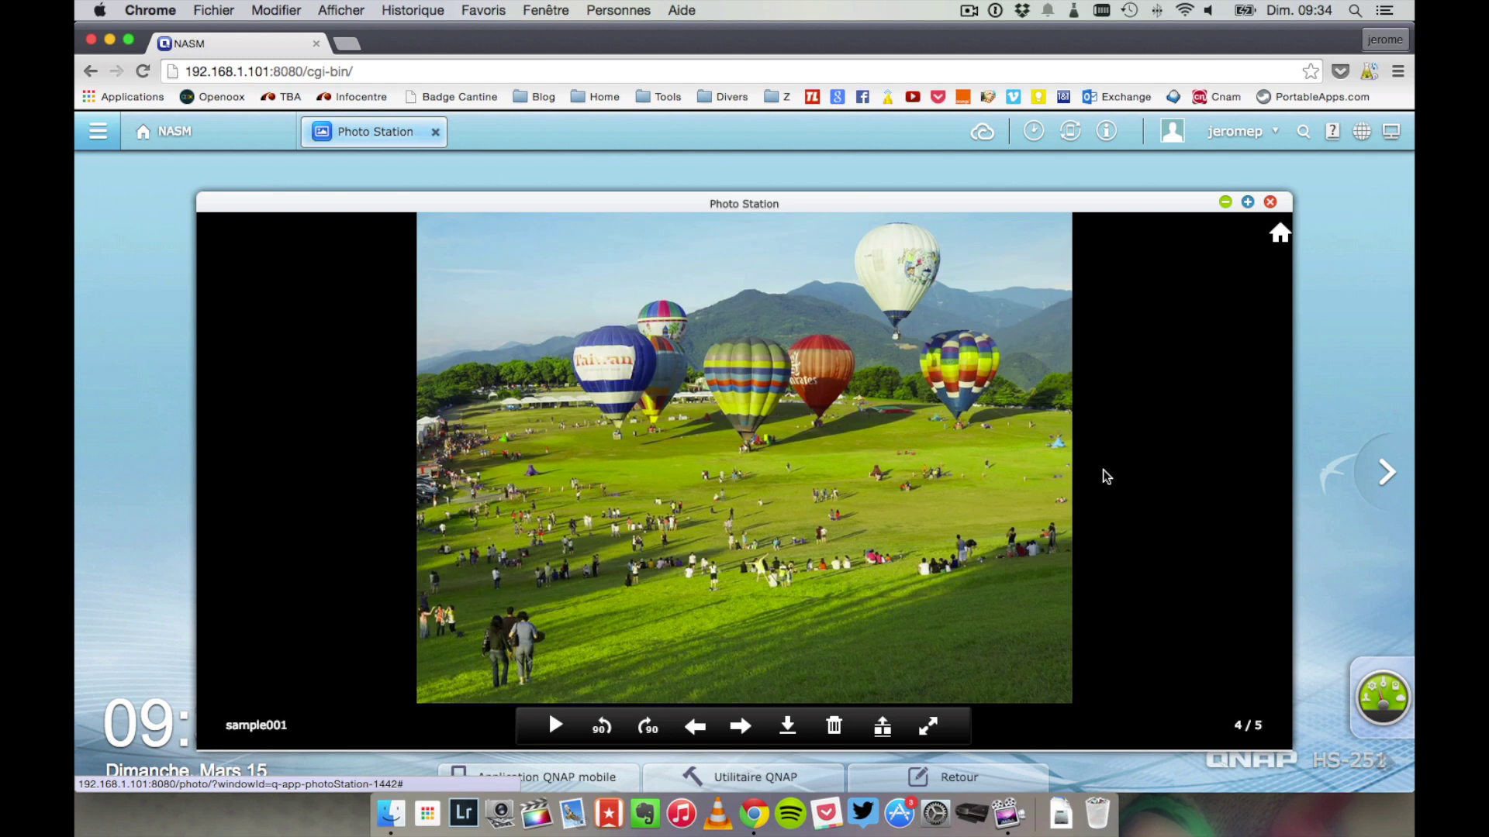
{"action": "left_click", "coordinate": [739, 727]}
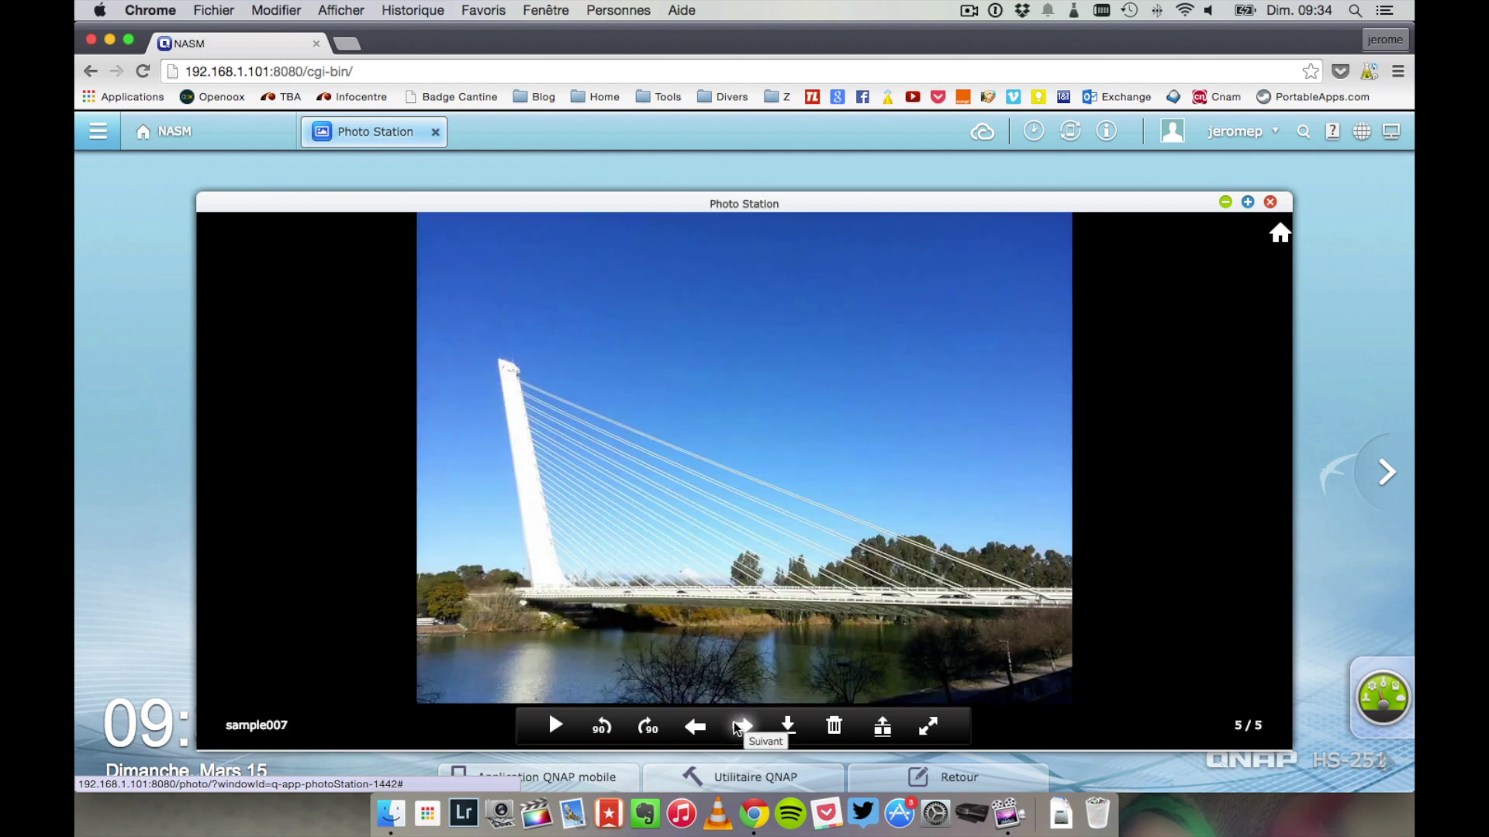
{"action": "left_click", "coordinate": [690, 727]}
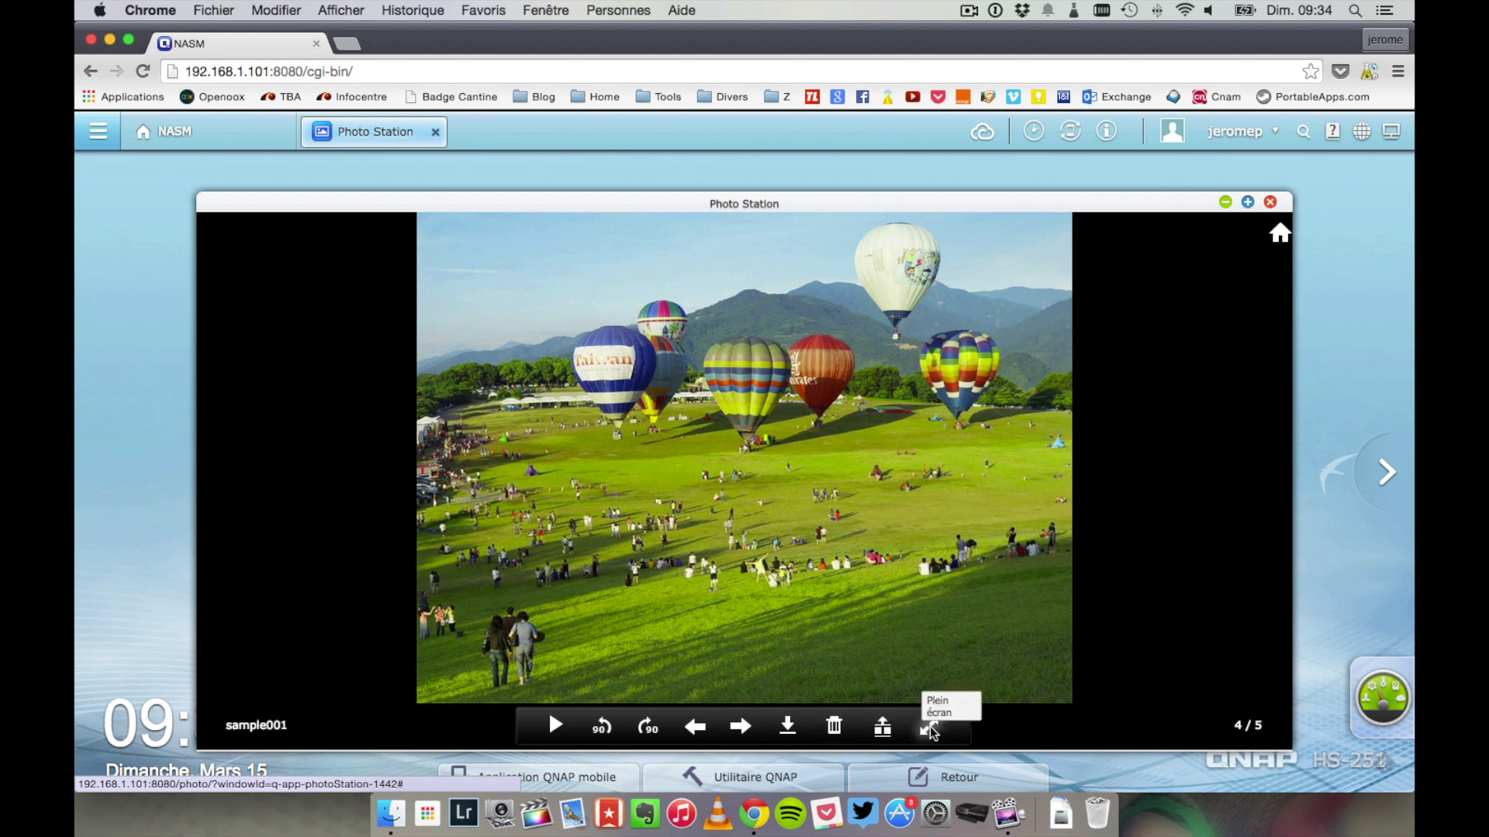
{"action": "left_click", "coordinate": [1276, 231]}
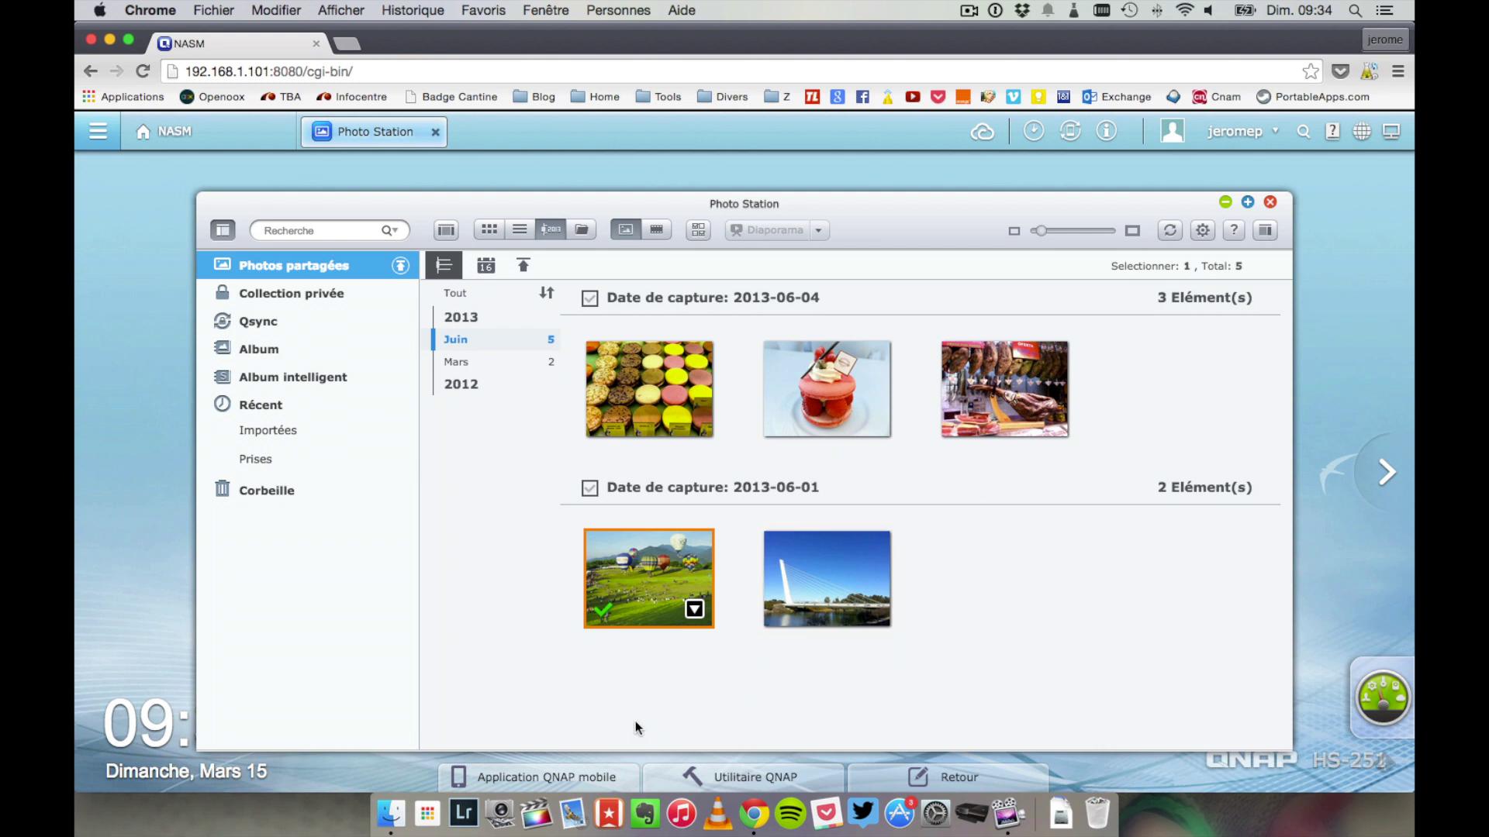
- Open the balloon photo in Pixlr Editor, turning off the save-under-new-name reminder
{"action": "left_click", "coordinate": [695, 612]}
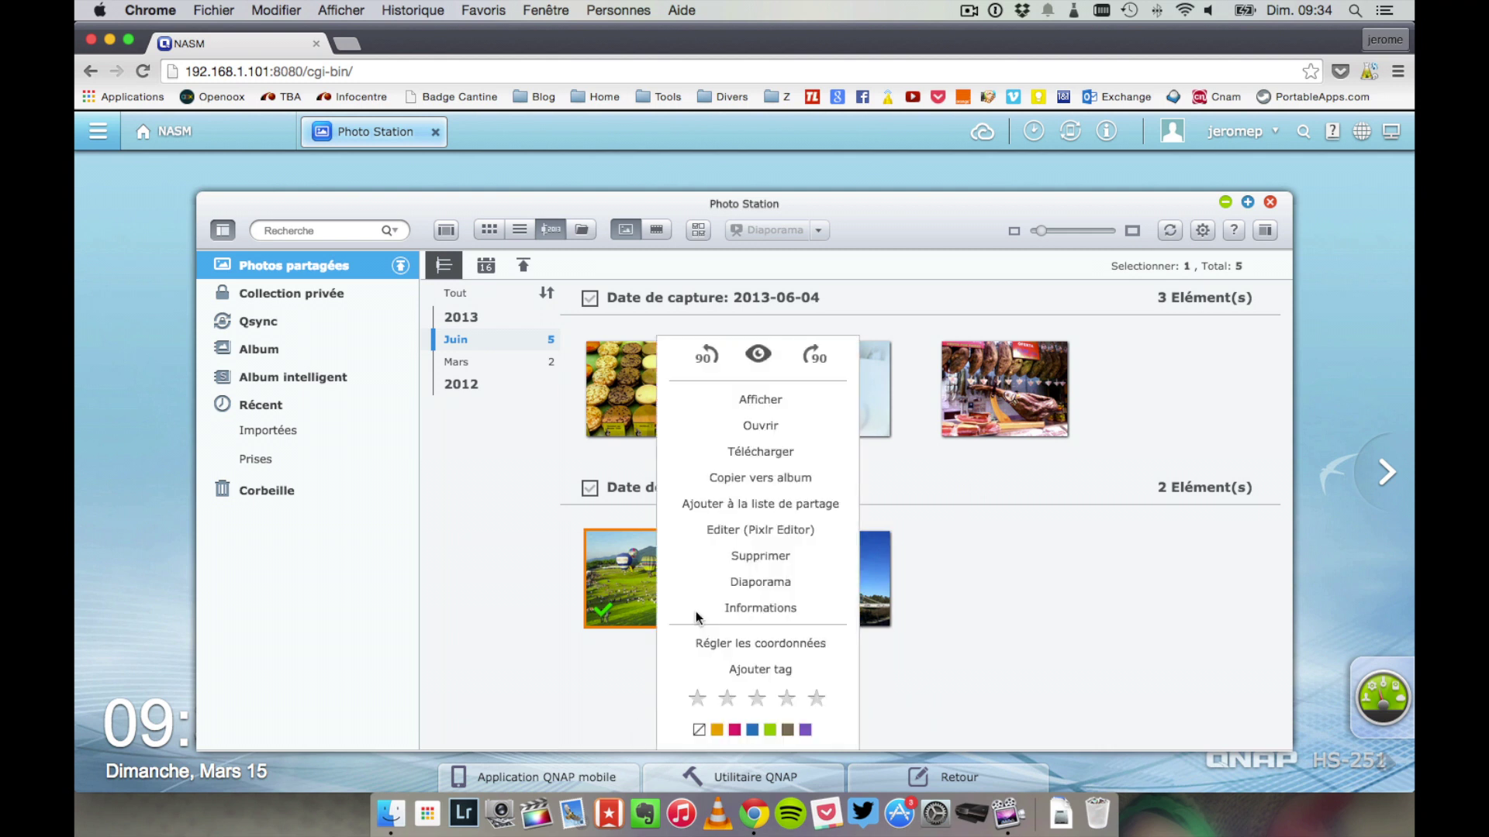
{"action": "left_click", "coordinate": [762, 534]}
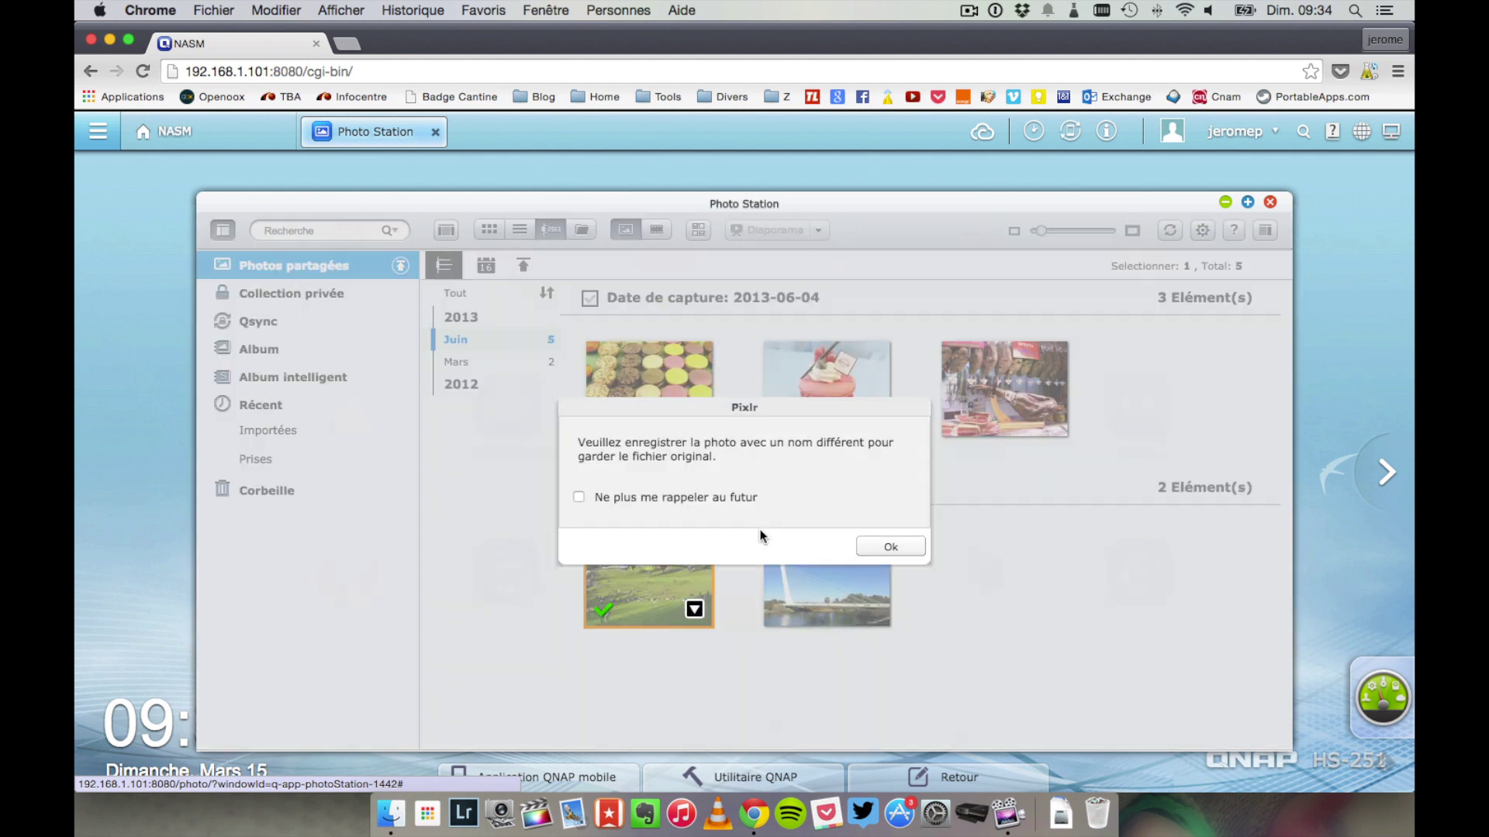
{"action": "left_click", "coordinate": [710, 495]}
{"action": "left_click", "coordinate": [898, 549]}
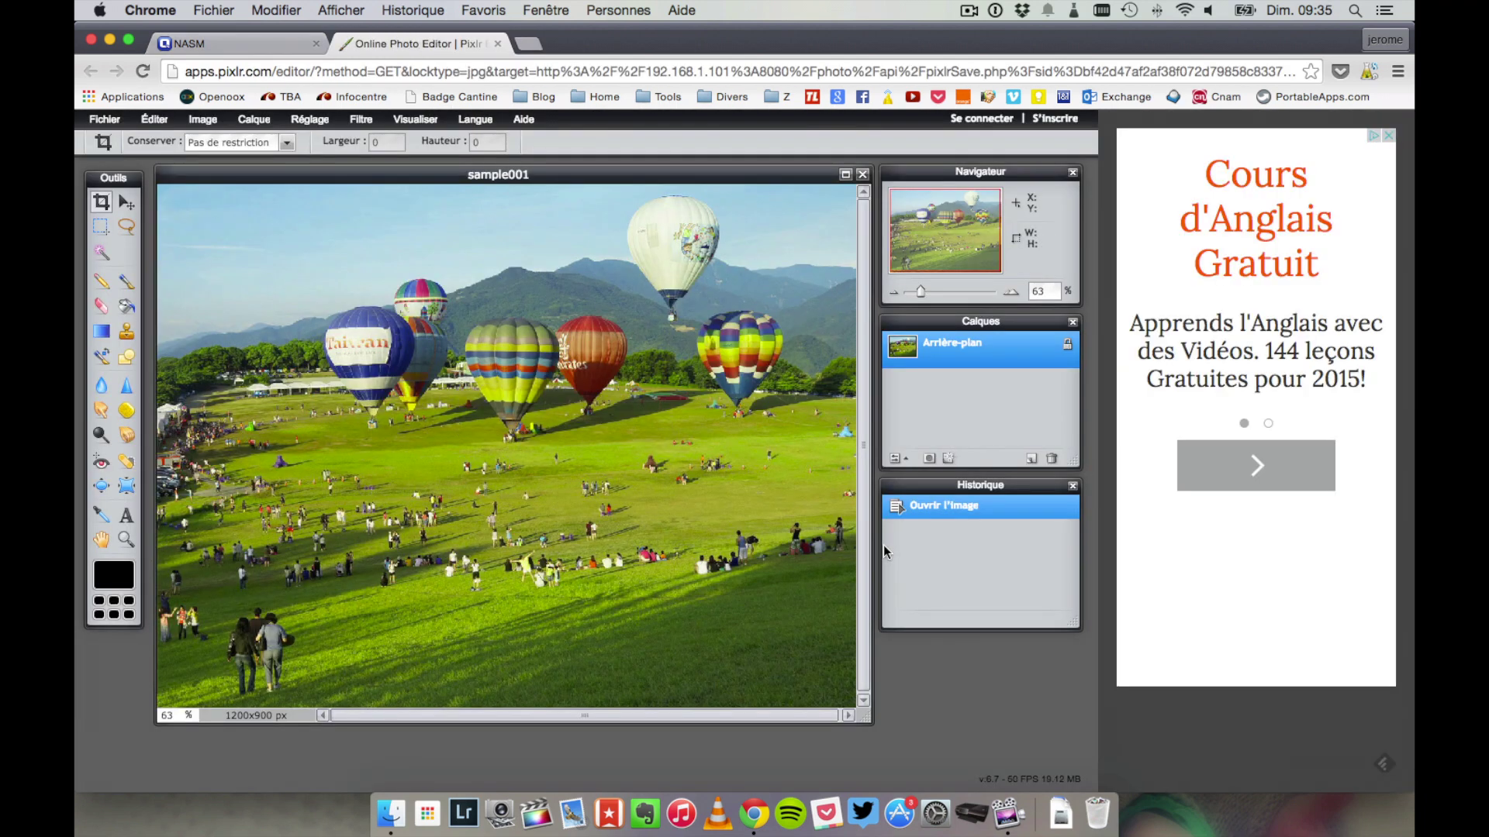
- Add a 'Techi' text layer and move it to the photo's top-left corner
{"action": "left_click", "coordinate": [124, 514]}
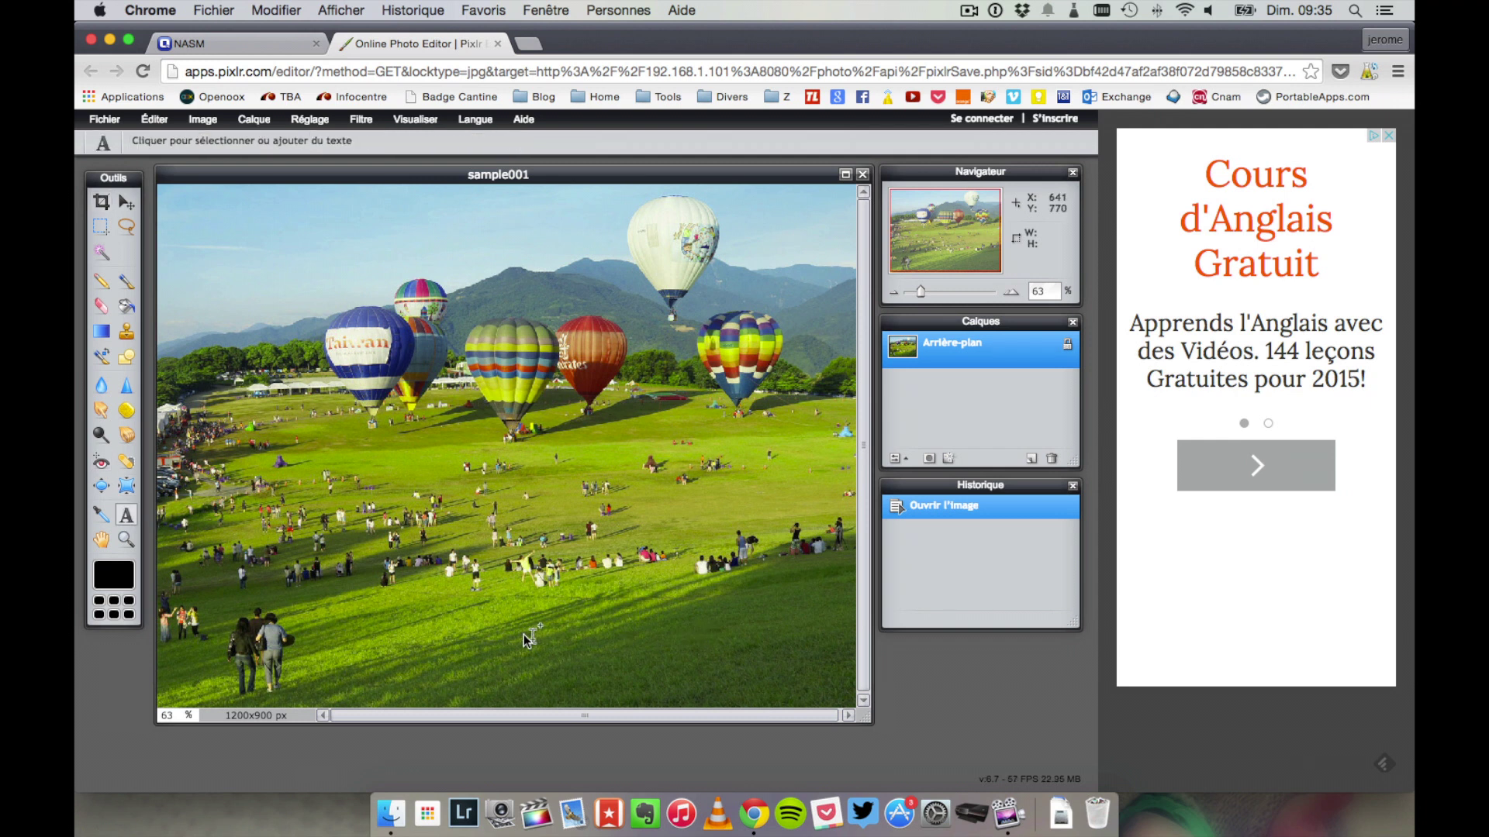
{"action": "left_click", "coordinate": [496, 642]}
{"action": "type", "text": "TEST"}
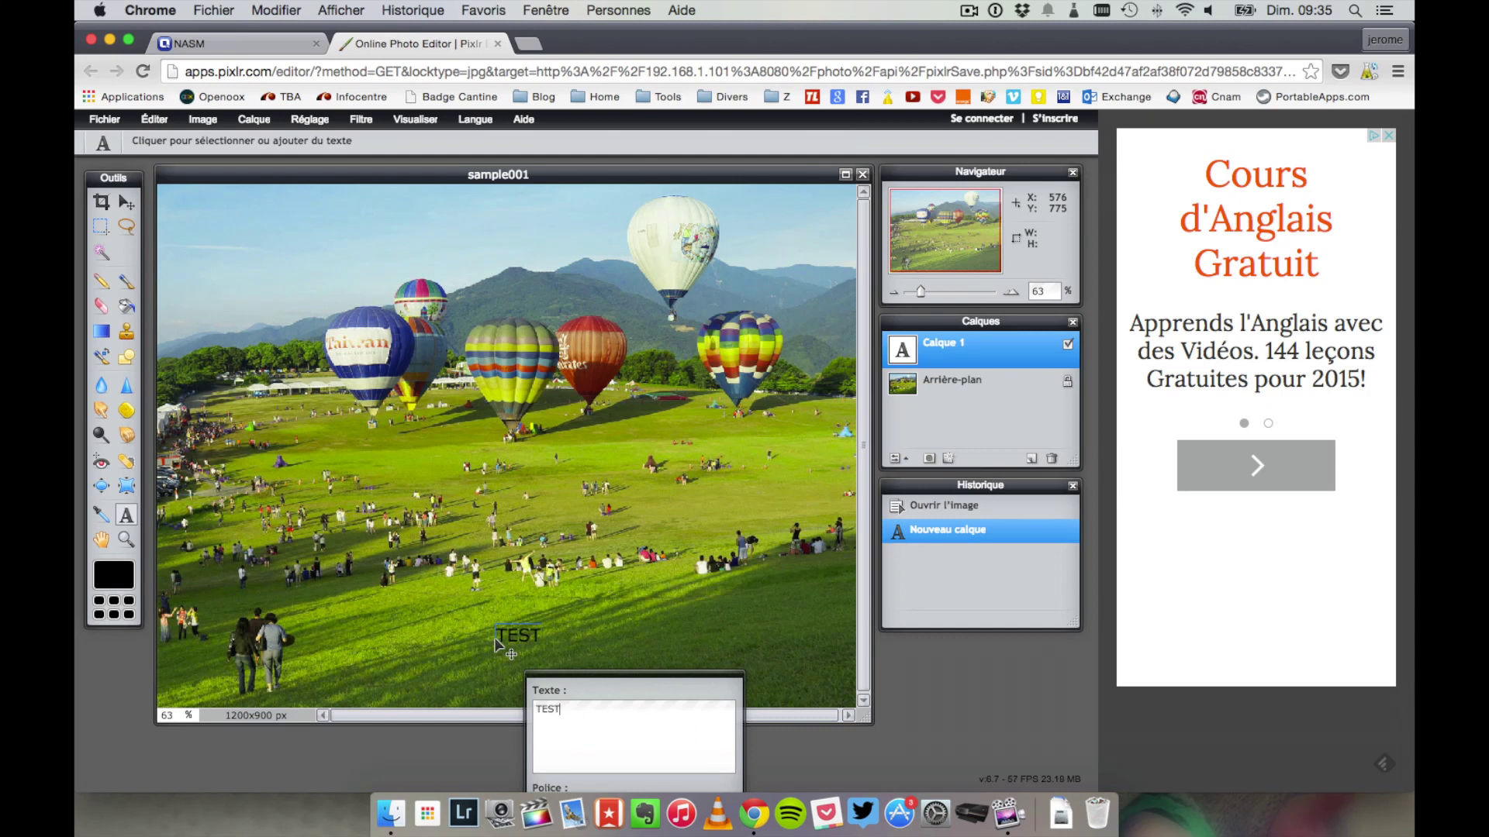
{"action": "key", "text": "BackSpace"}
{"action": "key", "text": "BackSpace"}
{"action": "left_click_drag", "start_coordinate": [508, 644], "coordinate": [195, 221]}
- Close the image and save it back to the NAS as sample001
{"action": "left_click", "coordinate": [860, 175]}
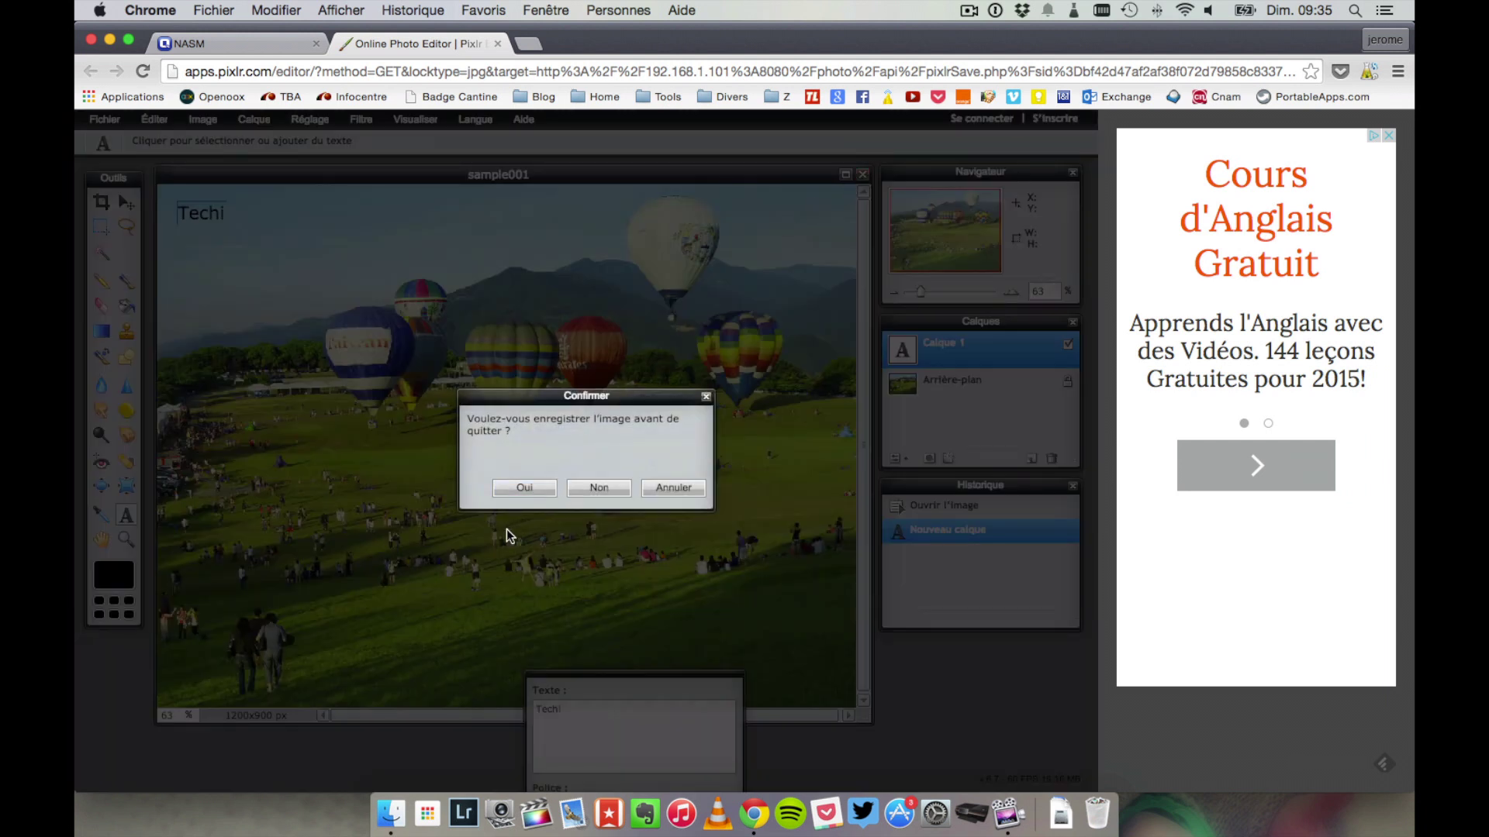
{"action": "left_click", "coordinate": [522, 489]}
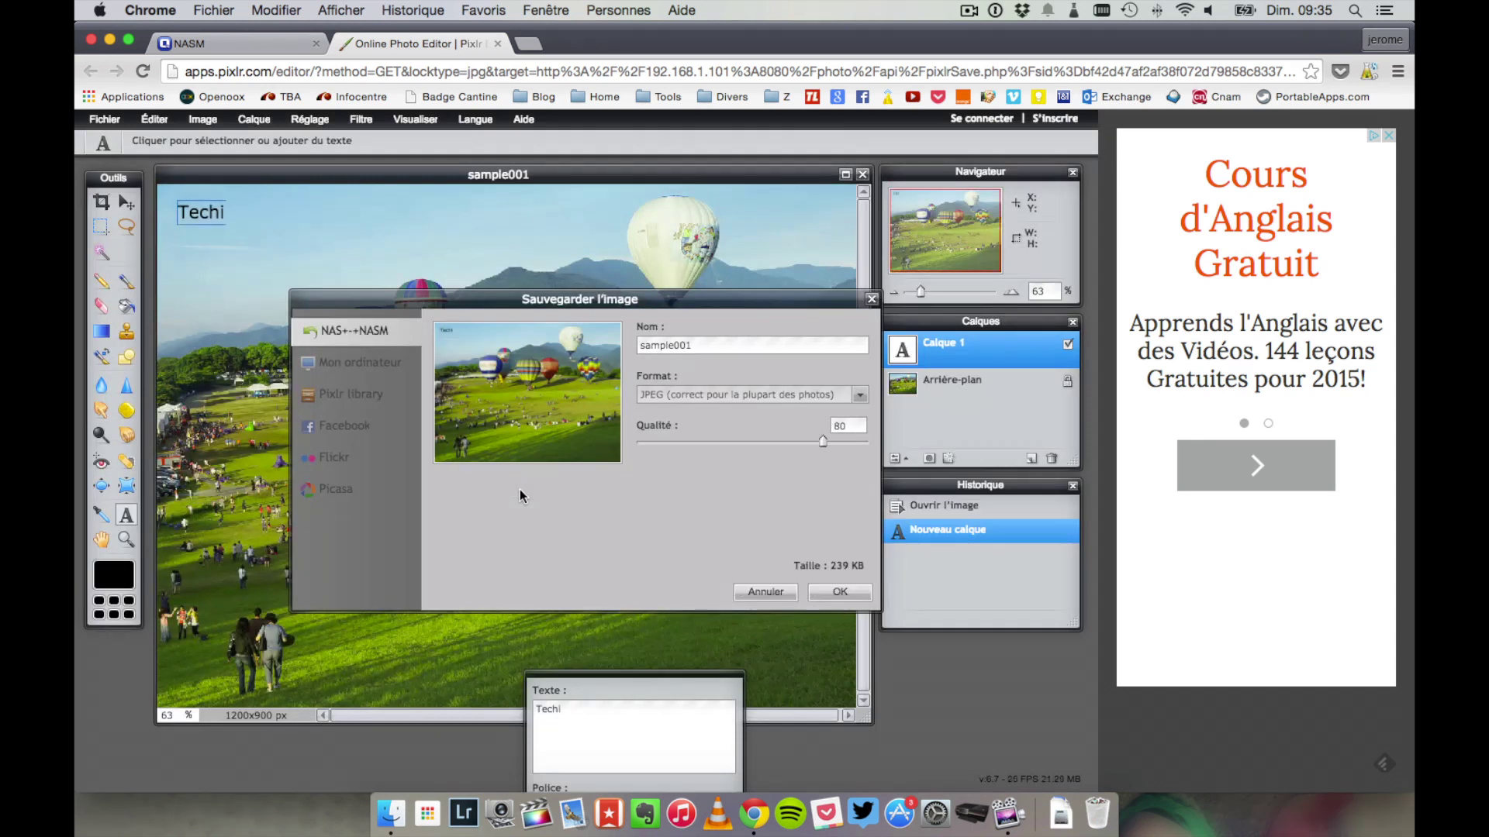
{"action": "left_click", "coordinate": [828, 593]}
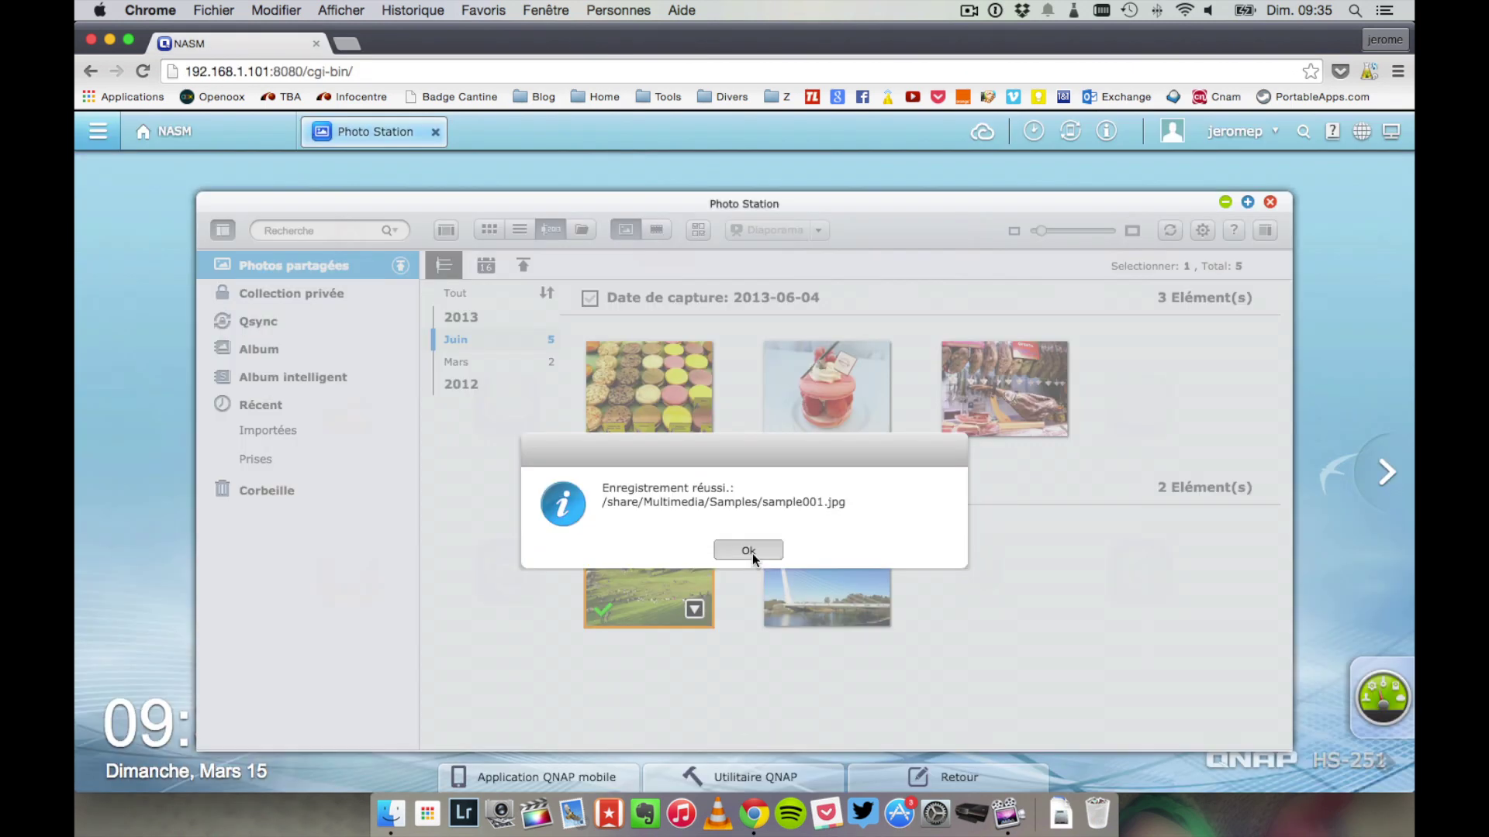
- Close Photo Station and open the God Is Love - Single album in Music Station
{"action": "left_click", "coordinate": [750, 552]}
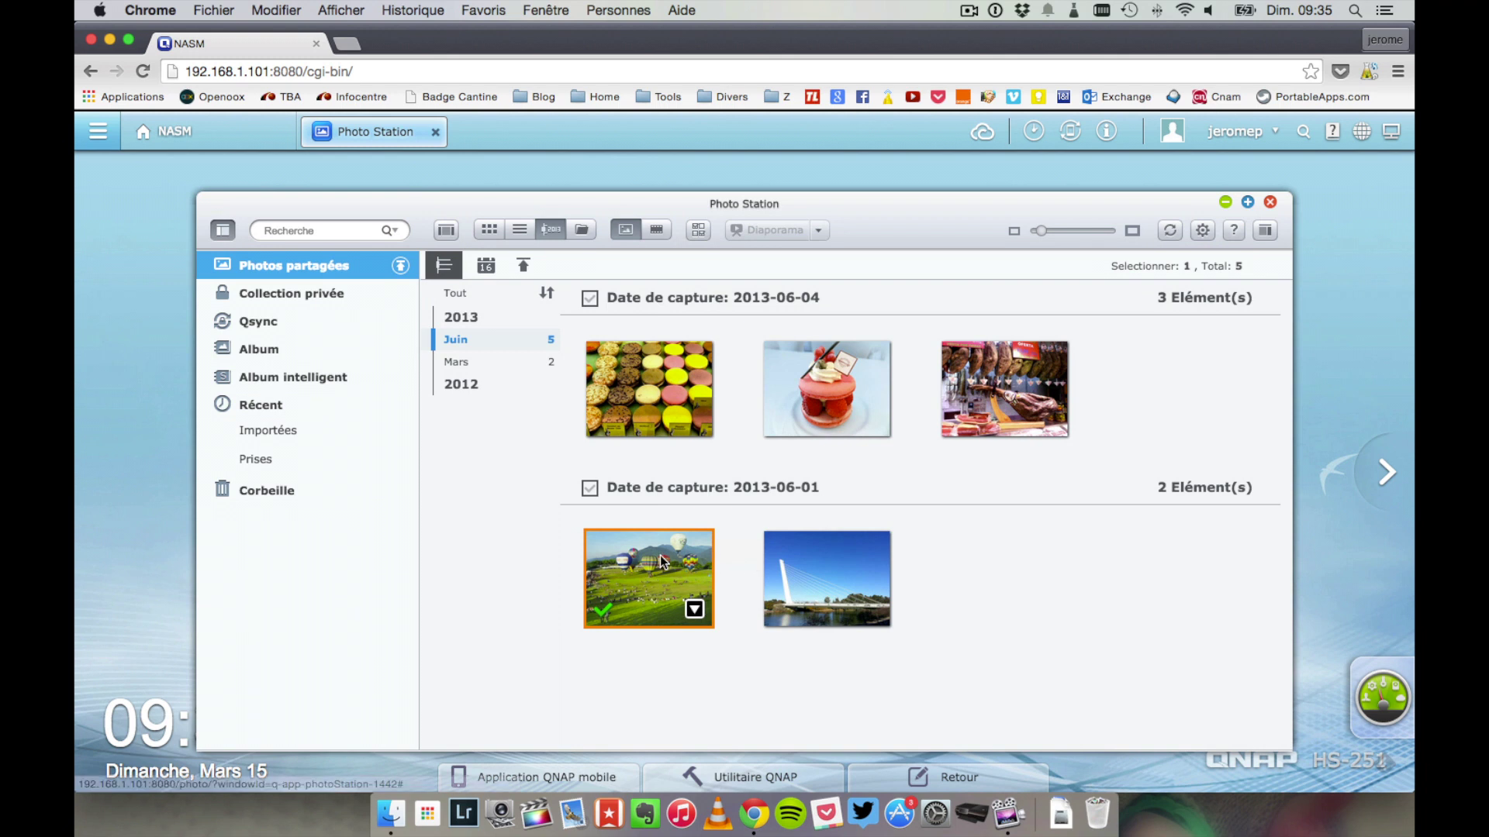
{"action": "left_click", "coordinate": [1270, 201]}
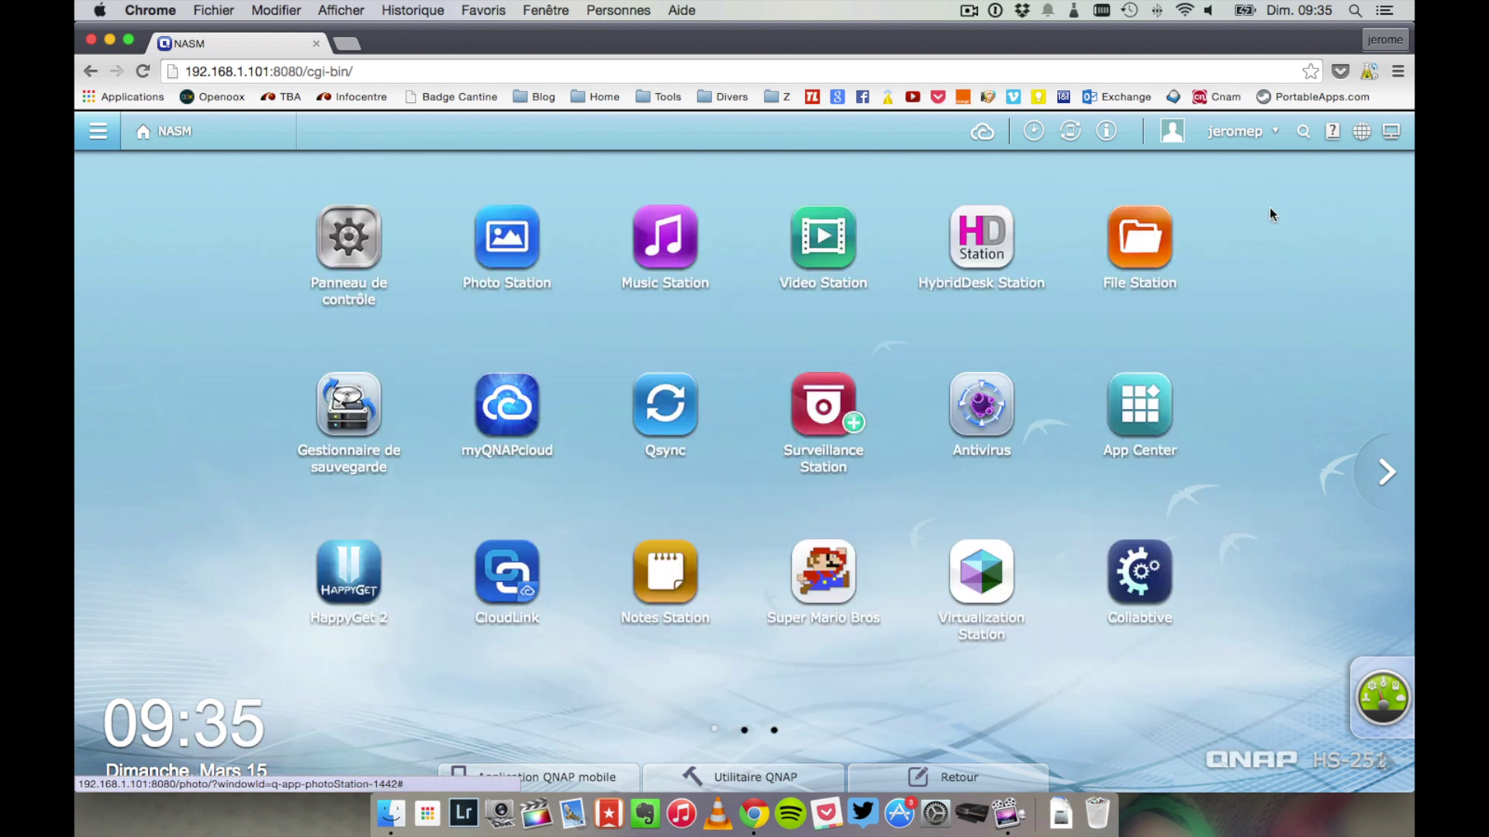
{"action": "left_click", "coordinate": [654, 268]}
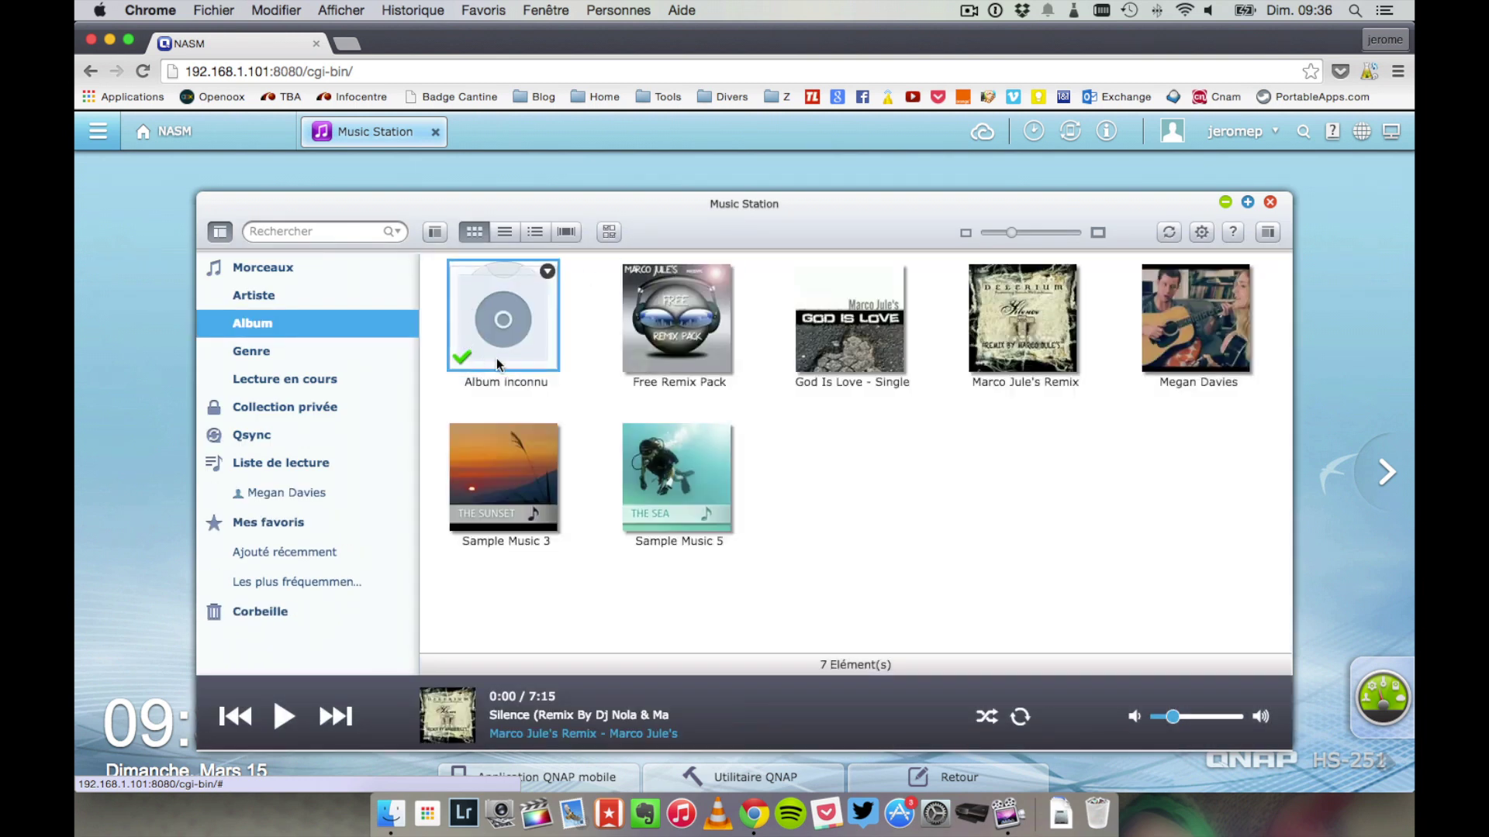
{"action": "double_click", "coordinate": [826, 359]}
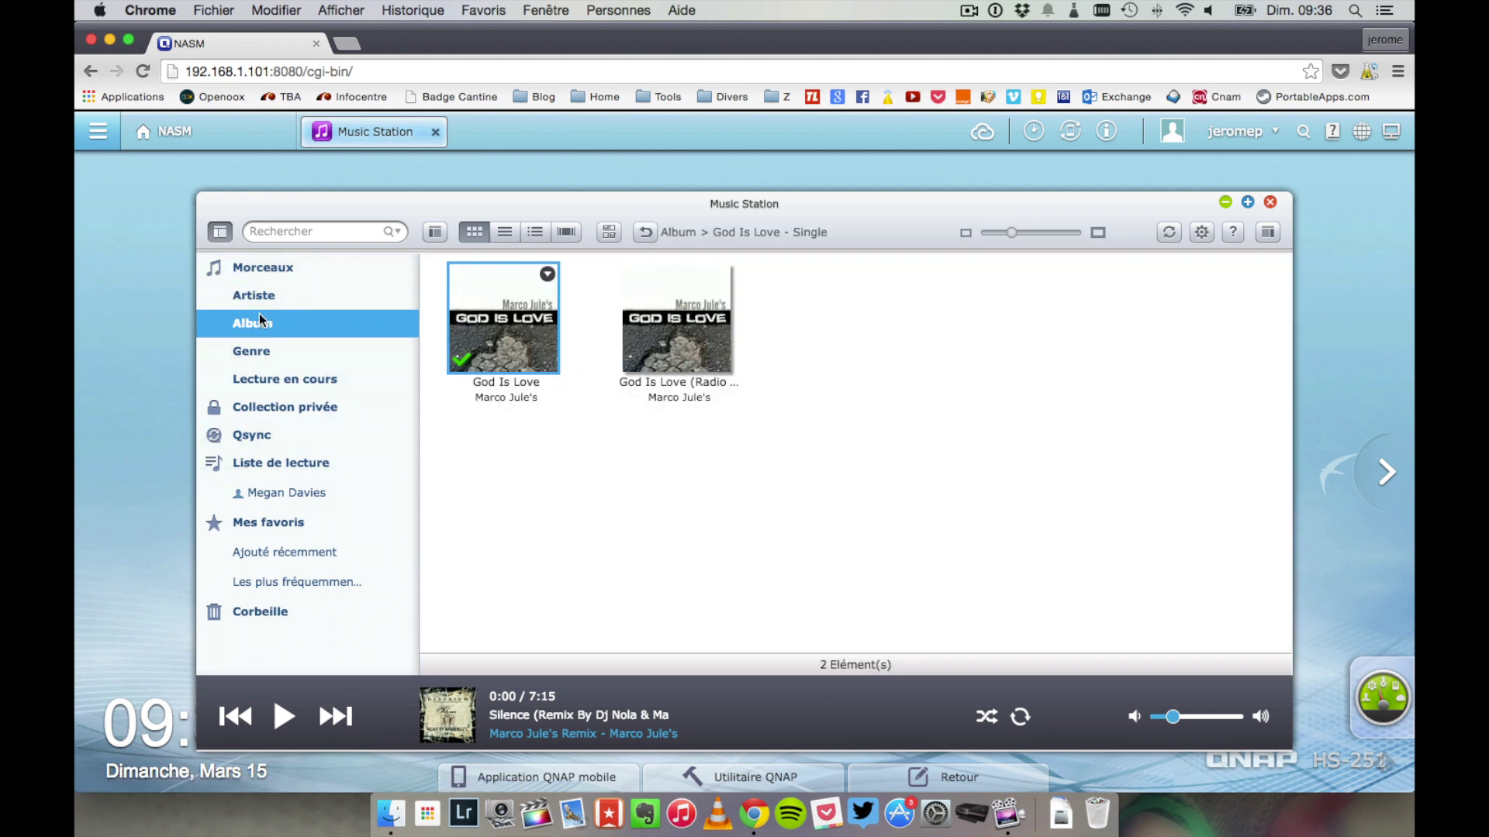
- Play Muse - Starlight from the remix artist's albums, pause it, and close Music Station
{"action": "left_click", "coordinate": [259, 294]}
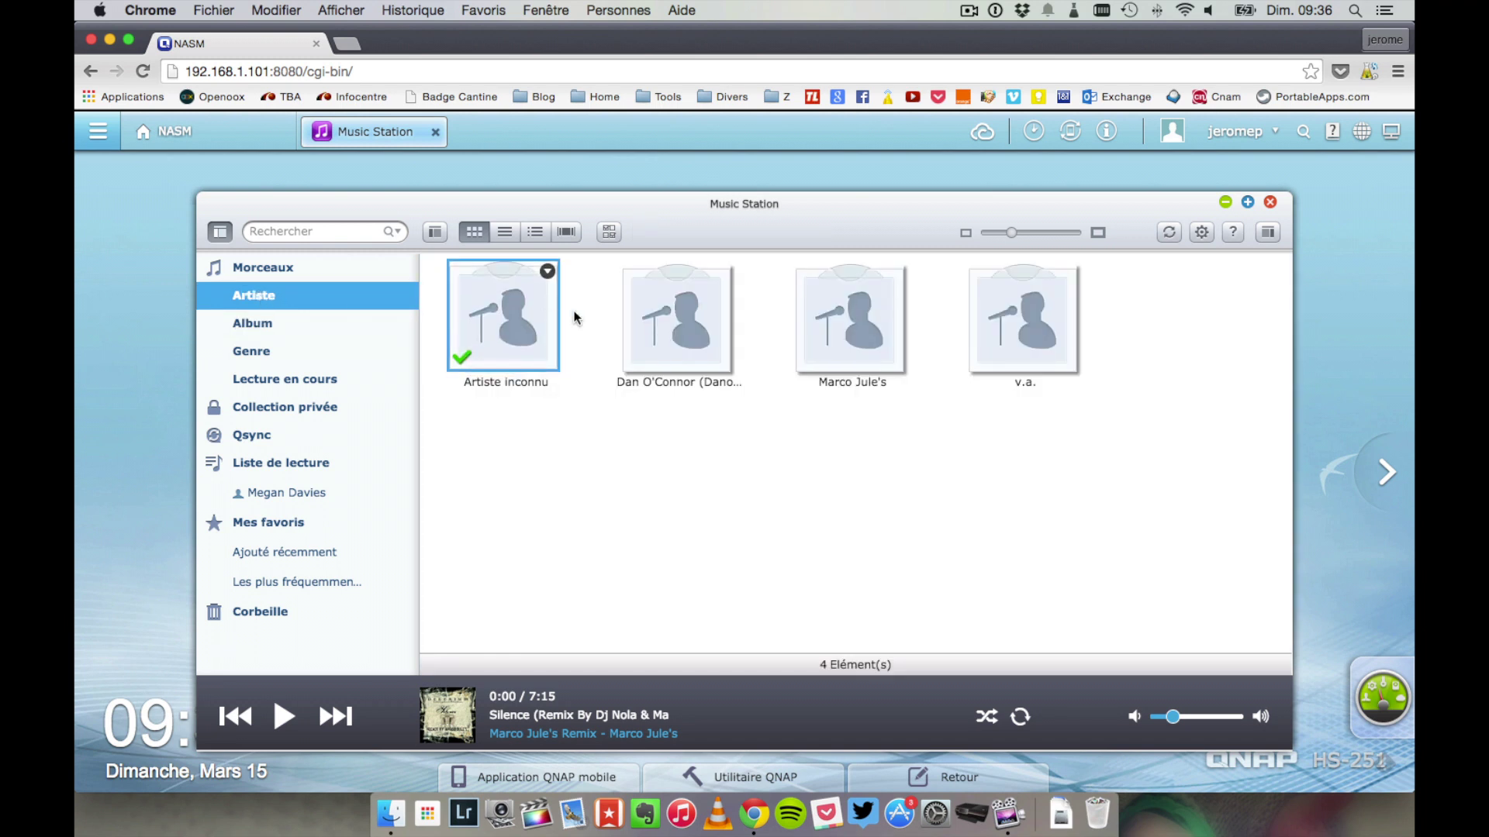
{"action": "left_click", "coordinate": [867, 303]}
{"action": "double_click", "coordinate": [868, 300]}
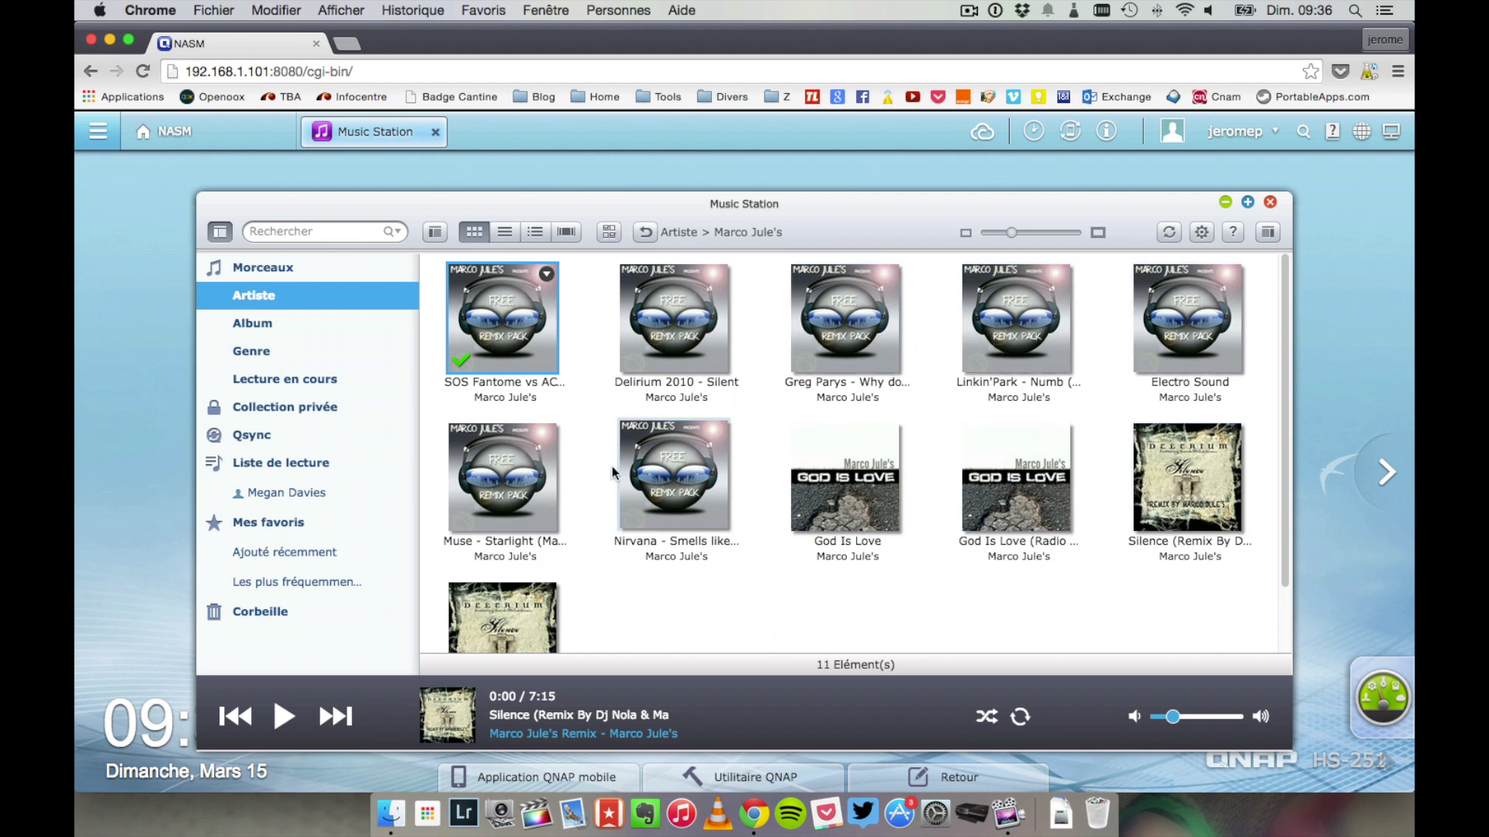
{"action": "left_click", "coordinate": [511, 472]}
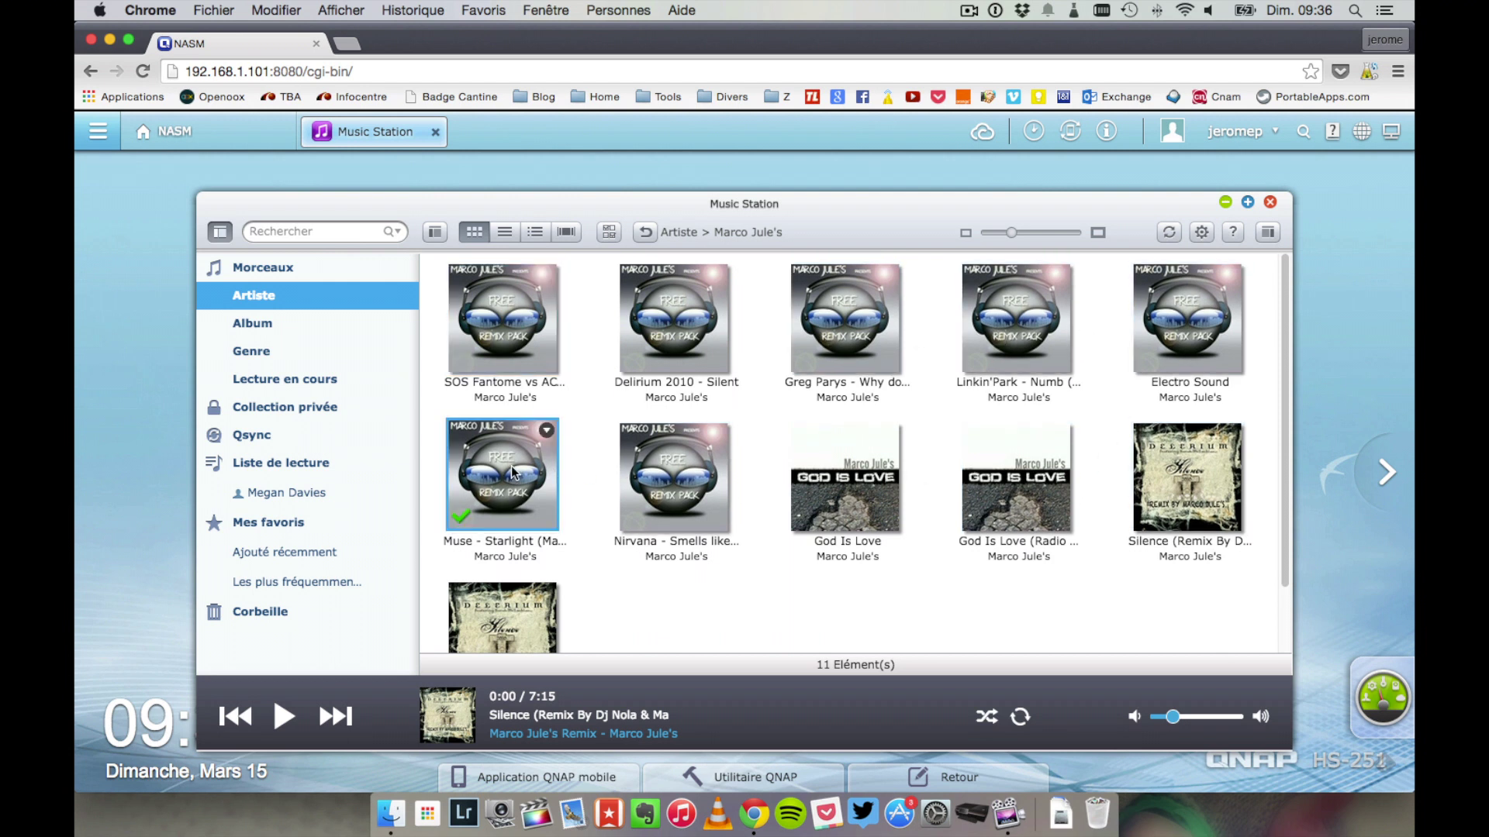
{"action": "double_click", "coordinate": [510, 473]}
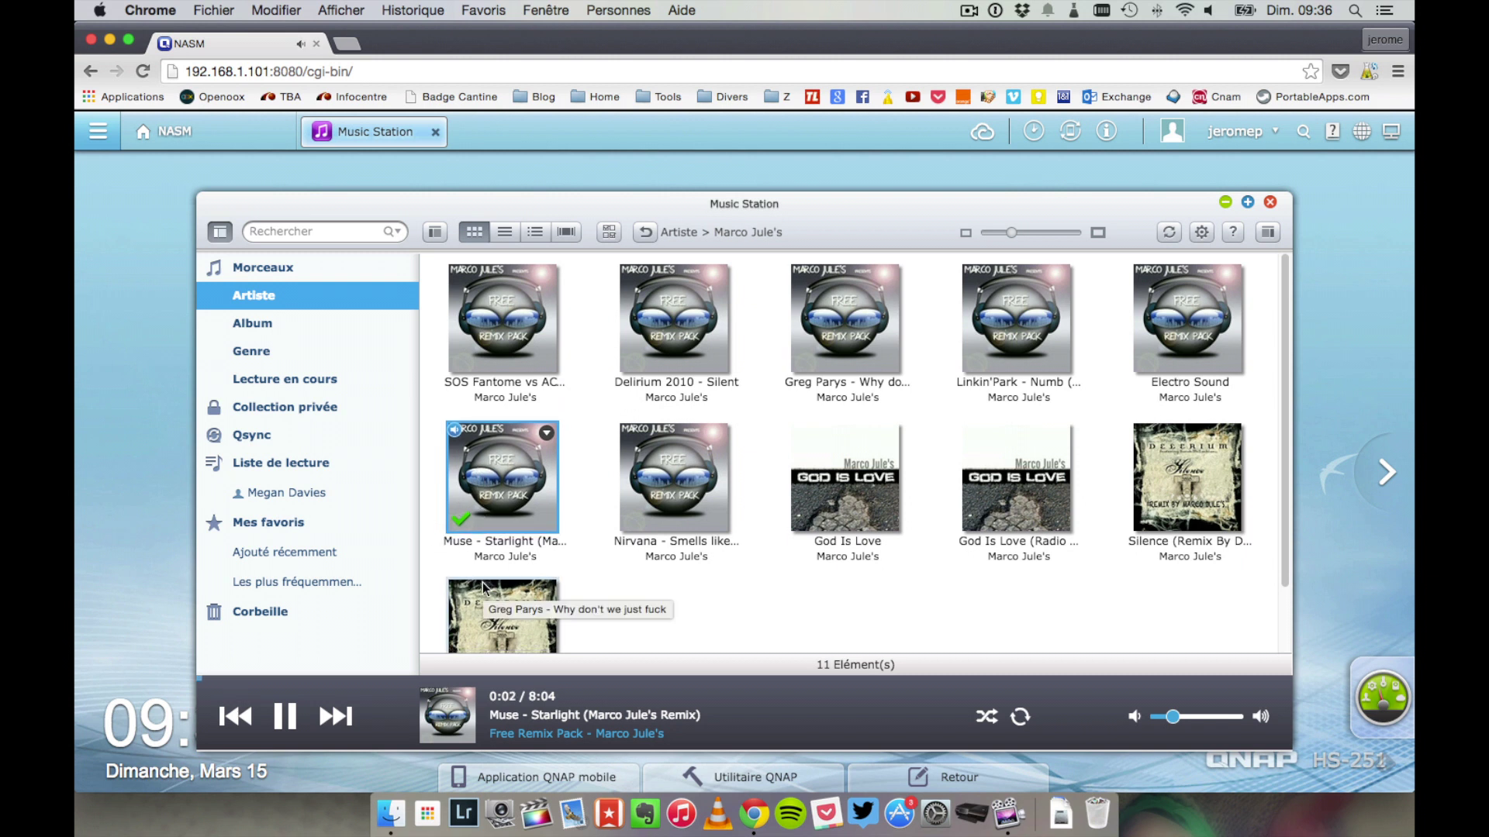
{"action": "left_click", "coordinate": [288, 717]}
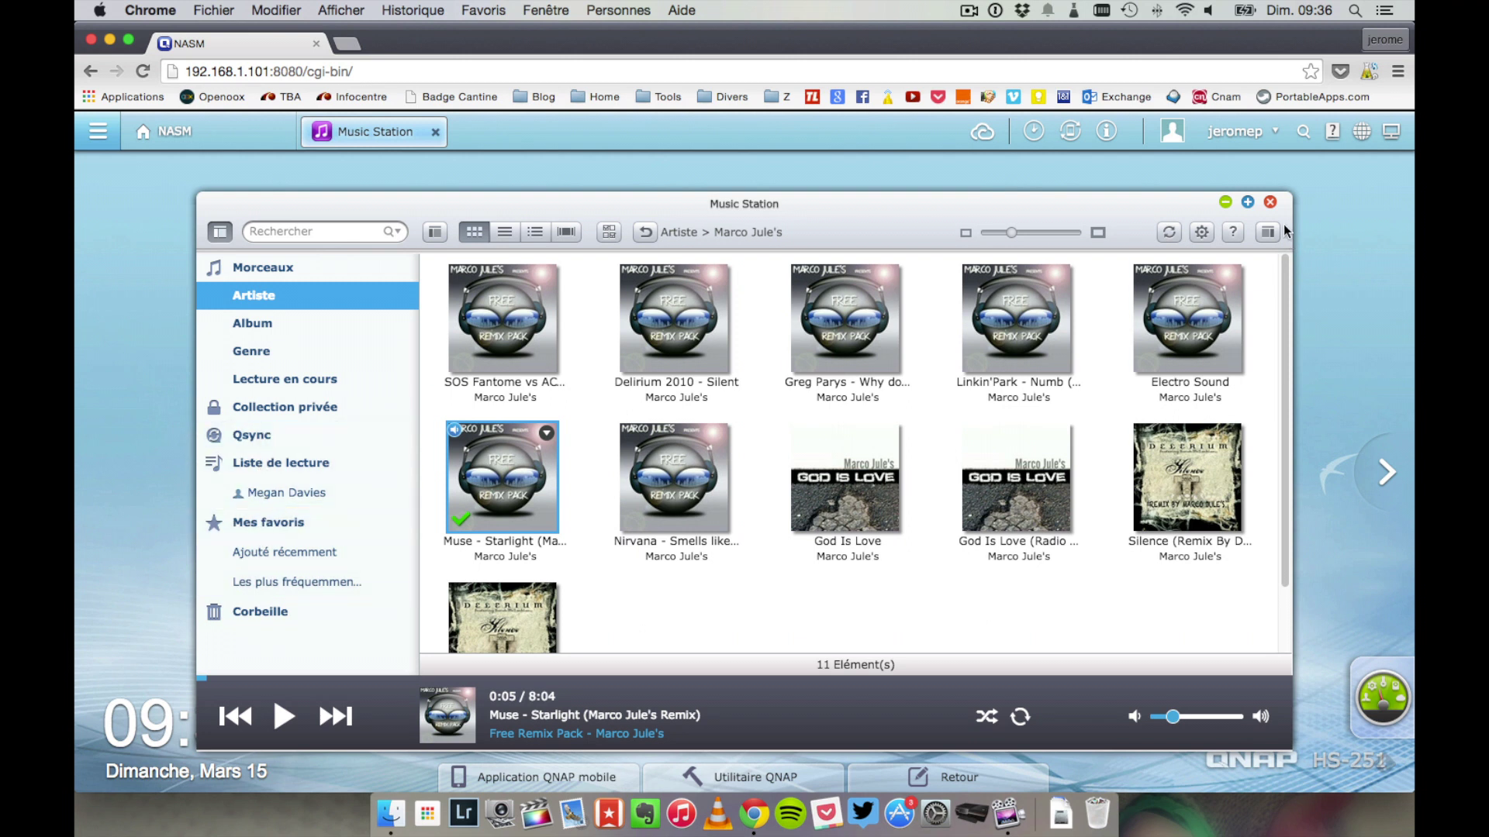
{"action": "left_click", "coordinate": [1268, 203]}
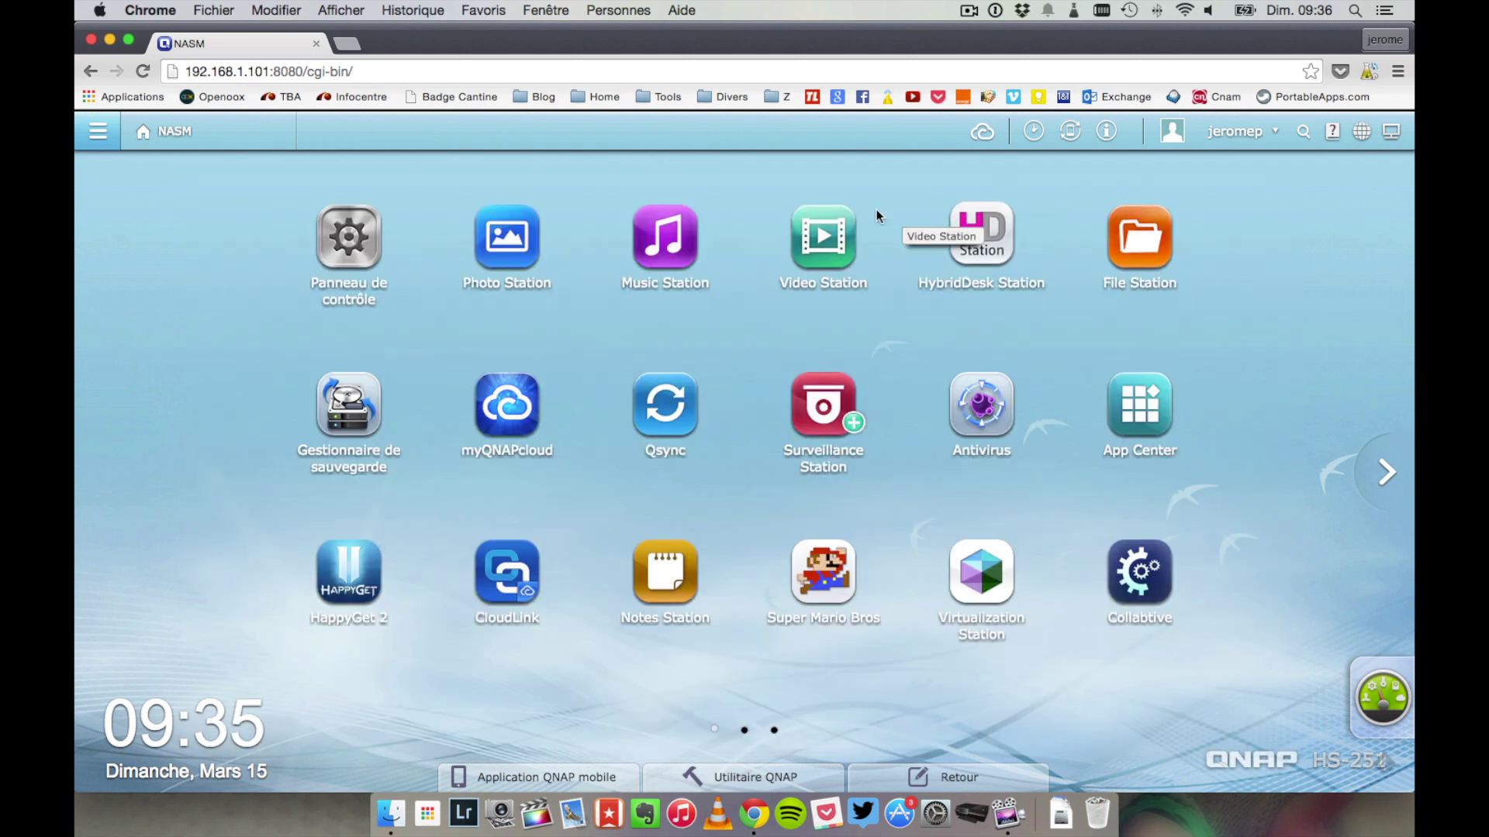
{"action": "left_click", "coordinate": [851, 236]}
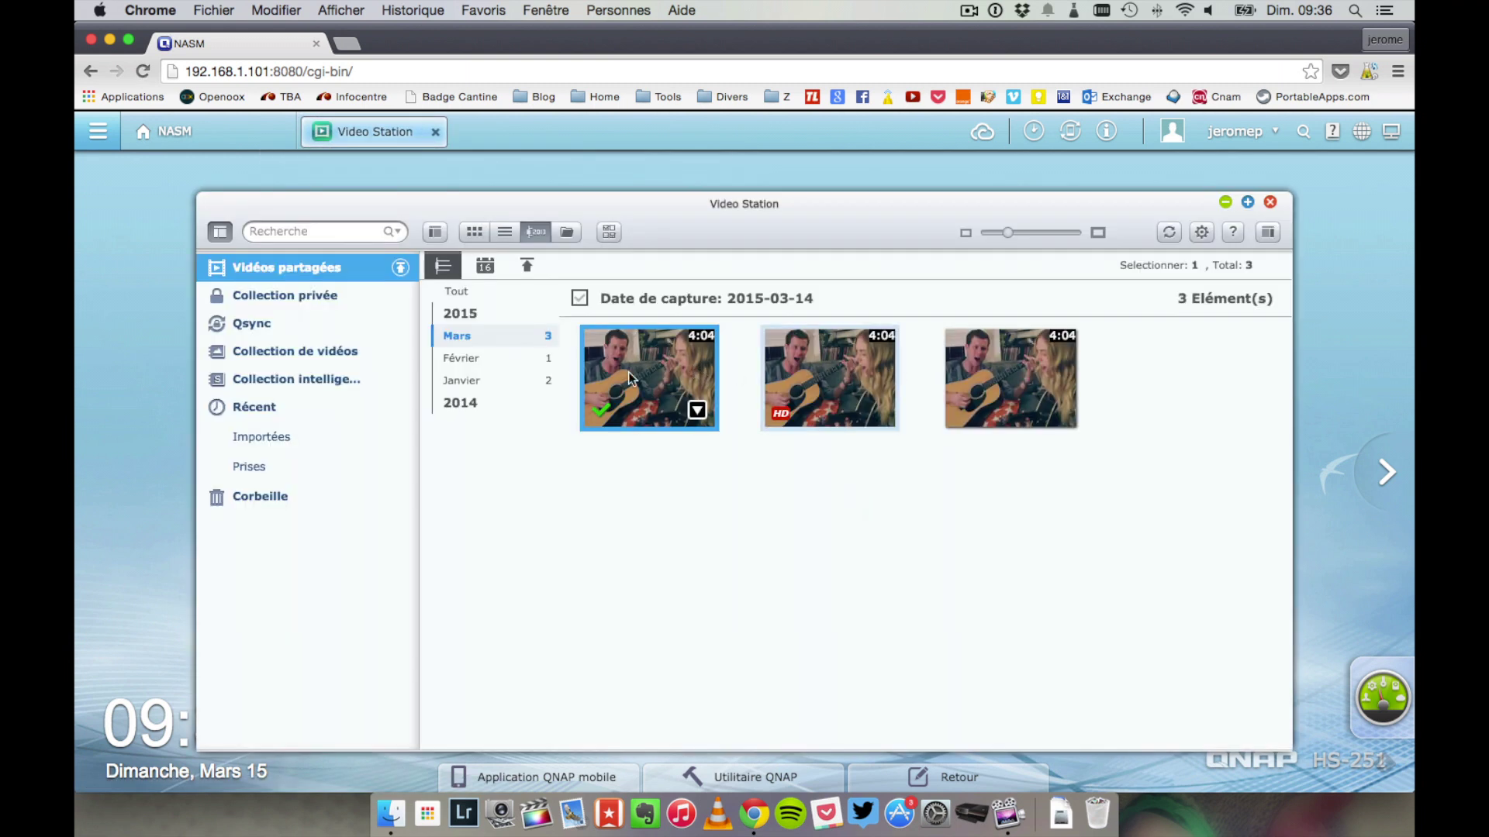
{"action": "double_click", "coordinate": [673, 383]}
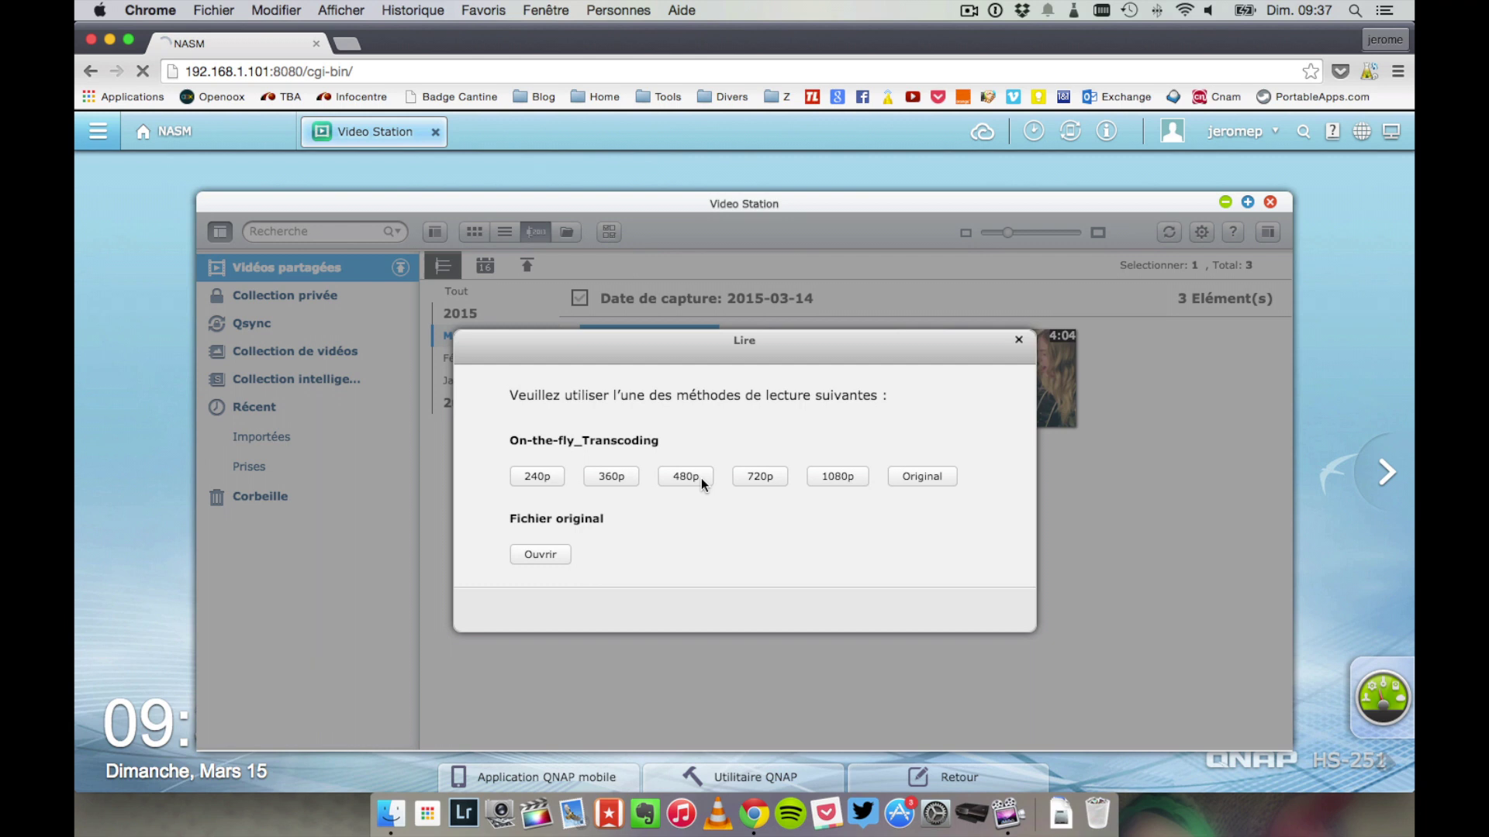
{"action": "left_click", "coordinate": [701, 478]}
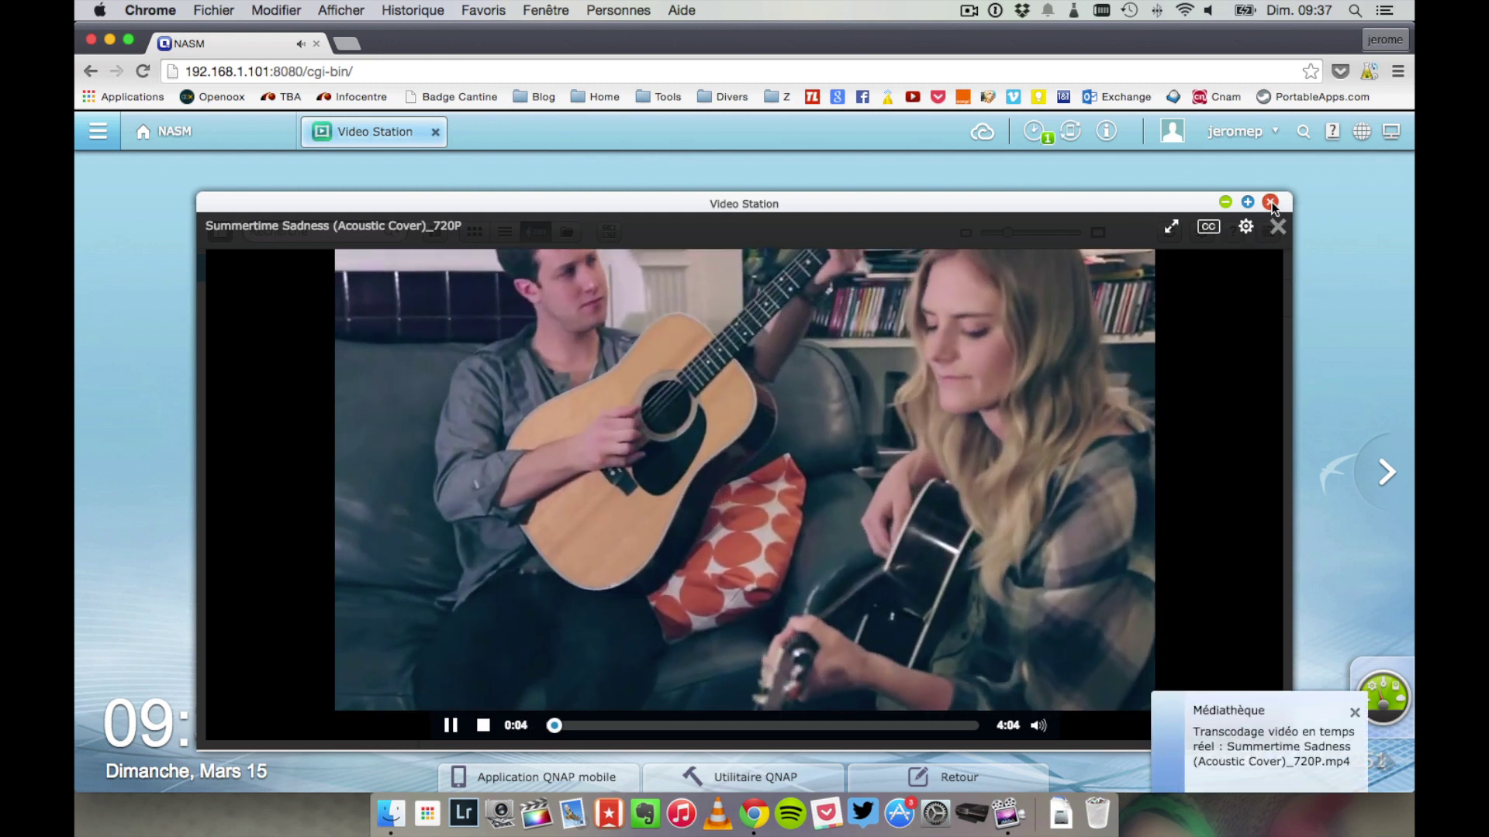
{"action": "left_click", "coordinate": [1270, 203]}
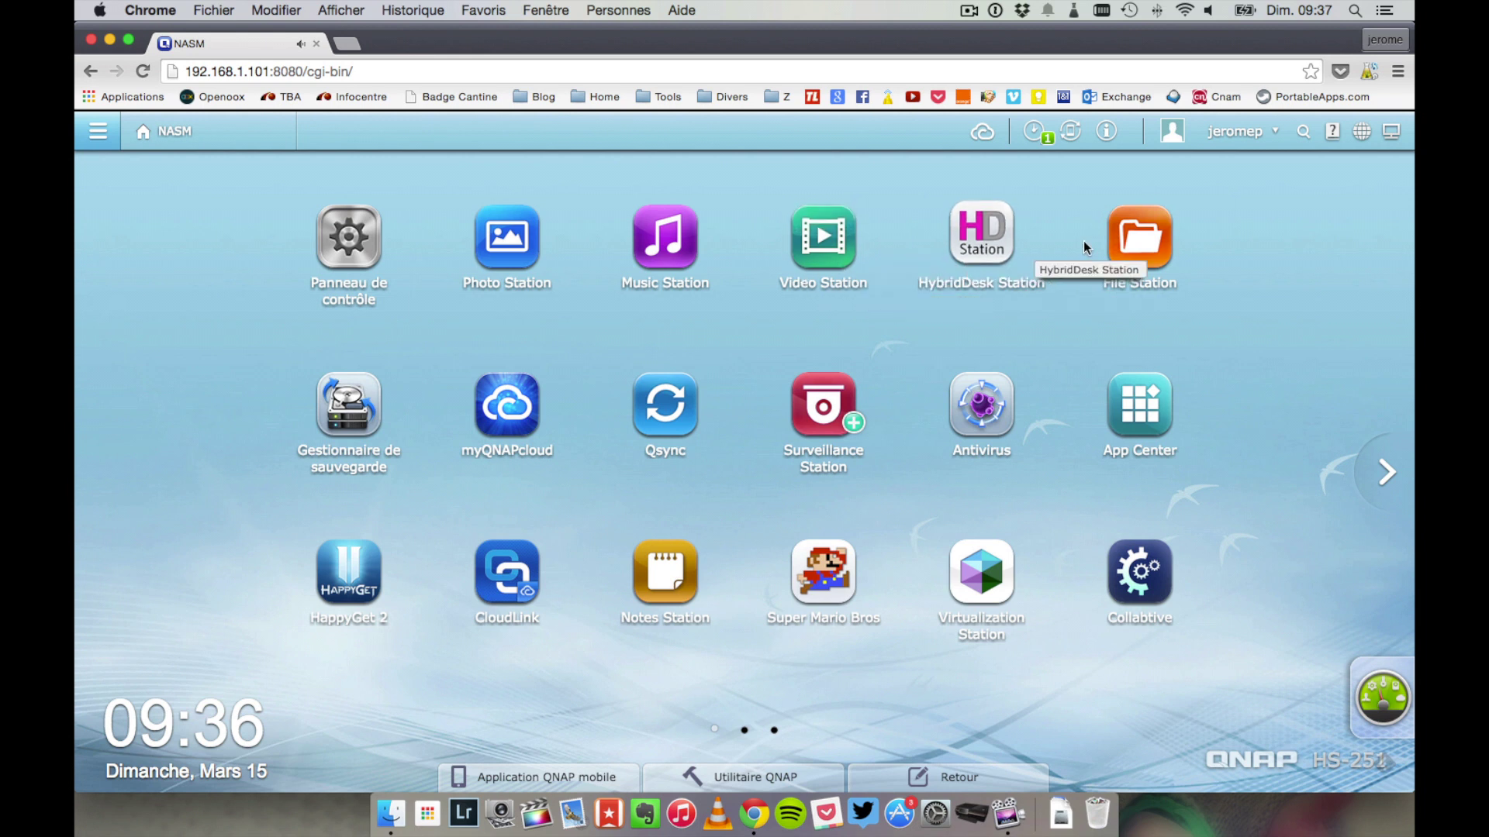
{"action": "left_click", "coordinate": [1125, 246]}
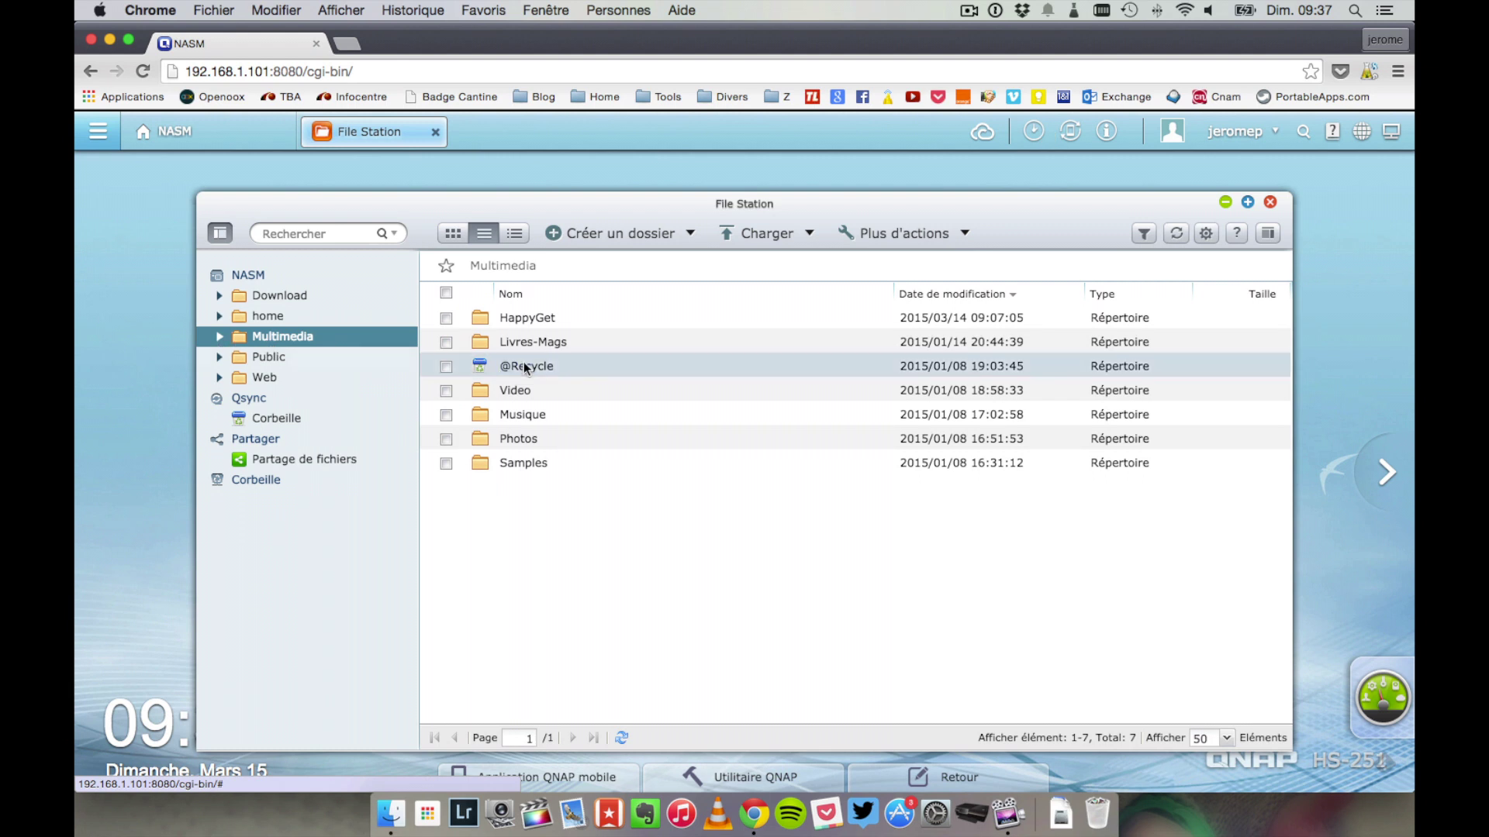
{"action": "double_click", "coordinate": [507, 414]}
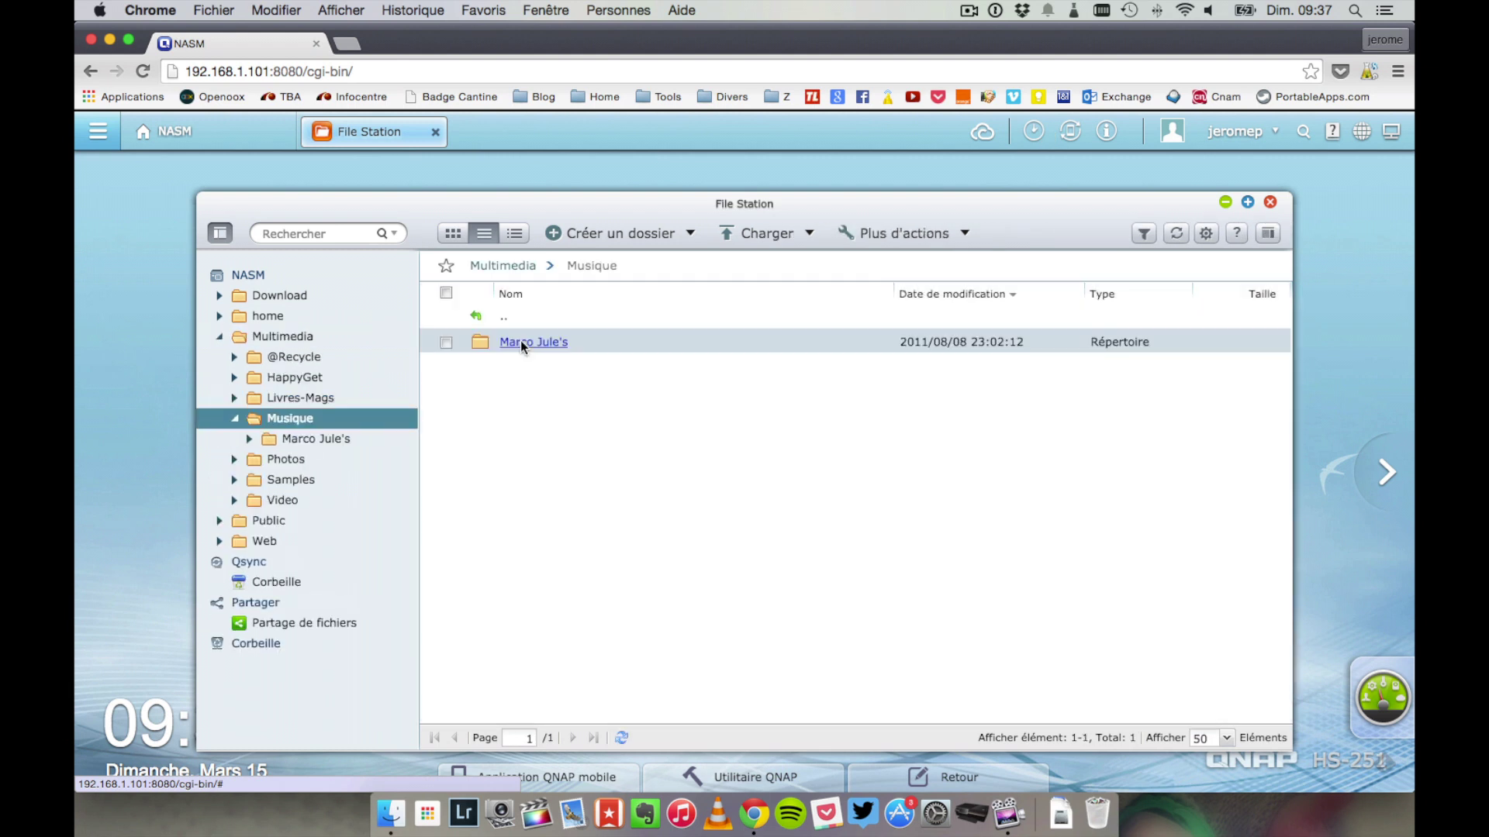
{"action": "double_click", "coordinate": [527, 344]}
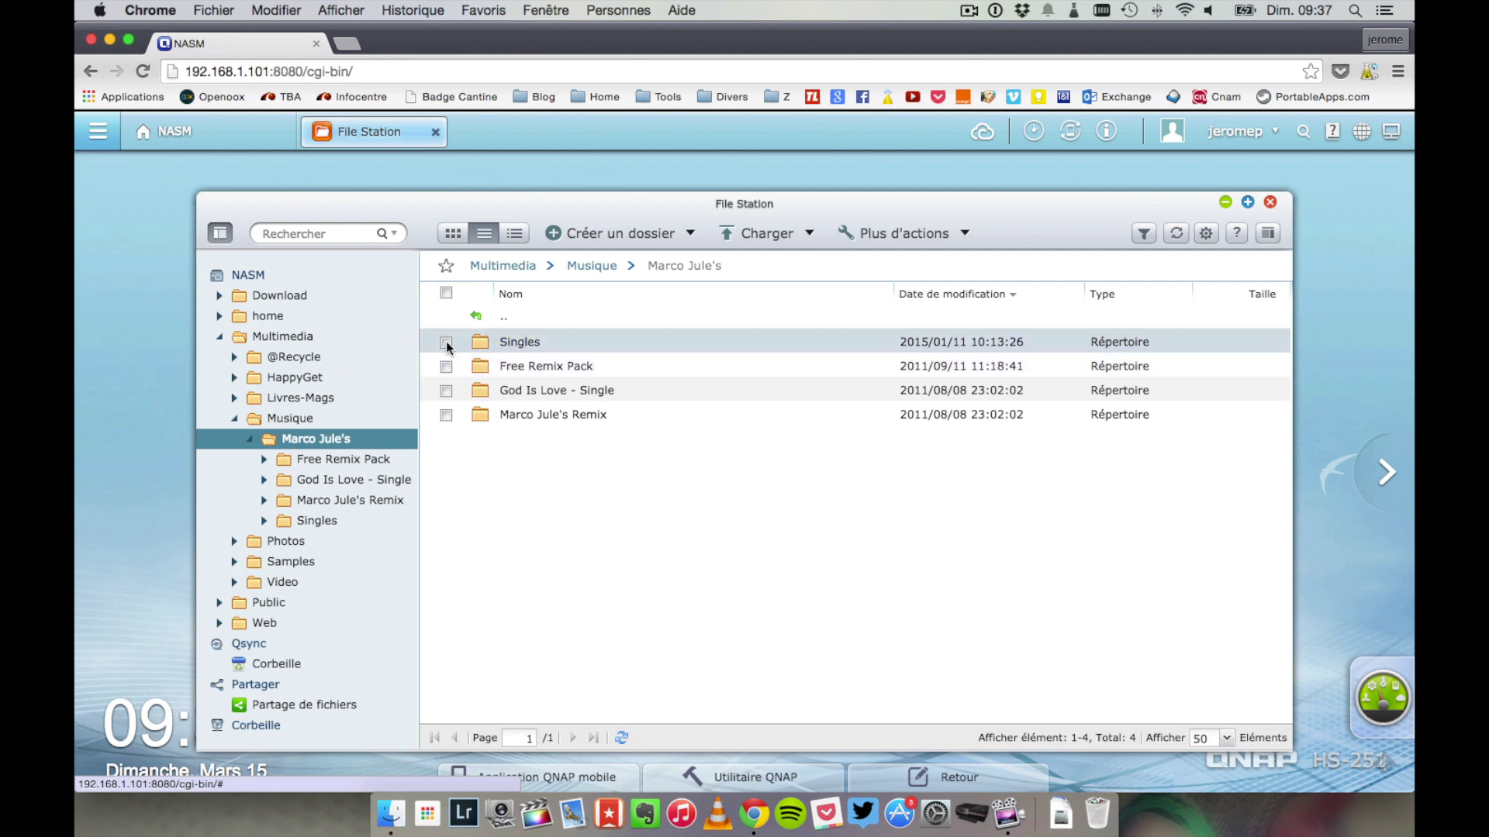
{"action": "left_click", "coordinate": [446, 342]}
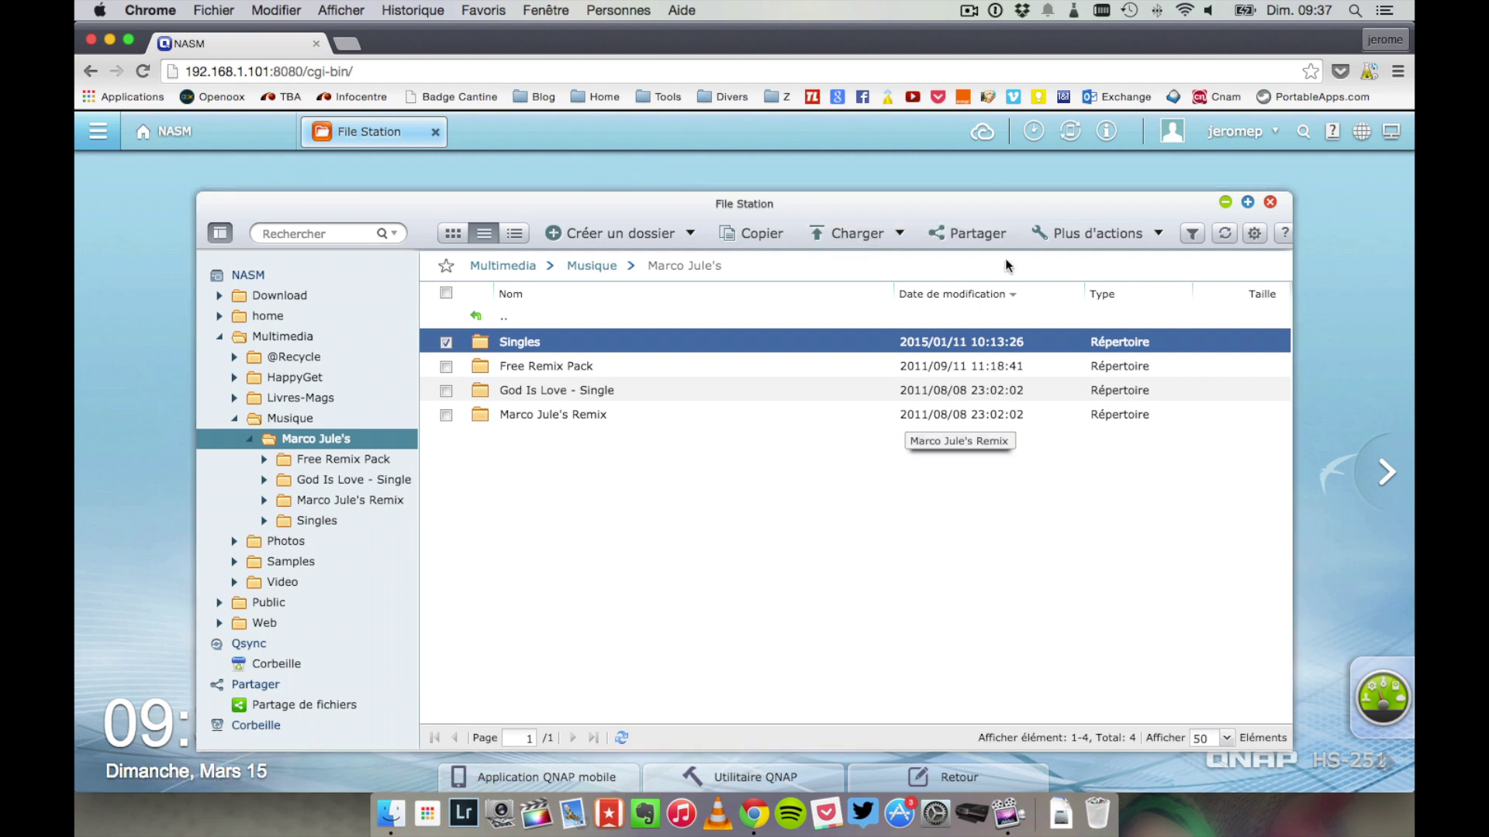
{"action": "left_click", "coordinate": [1086, 235]}
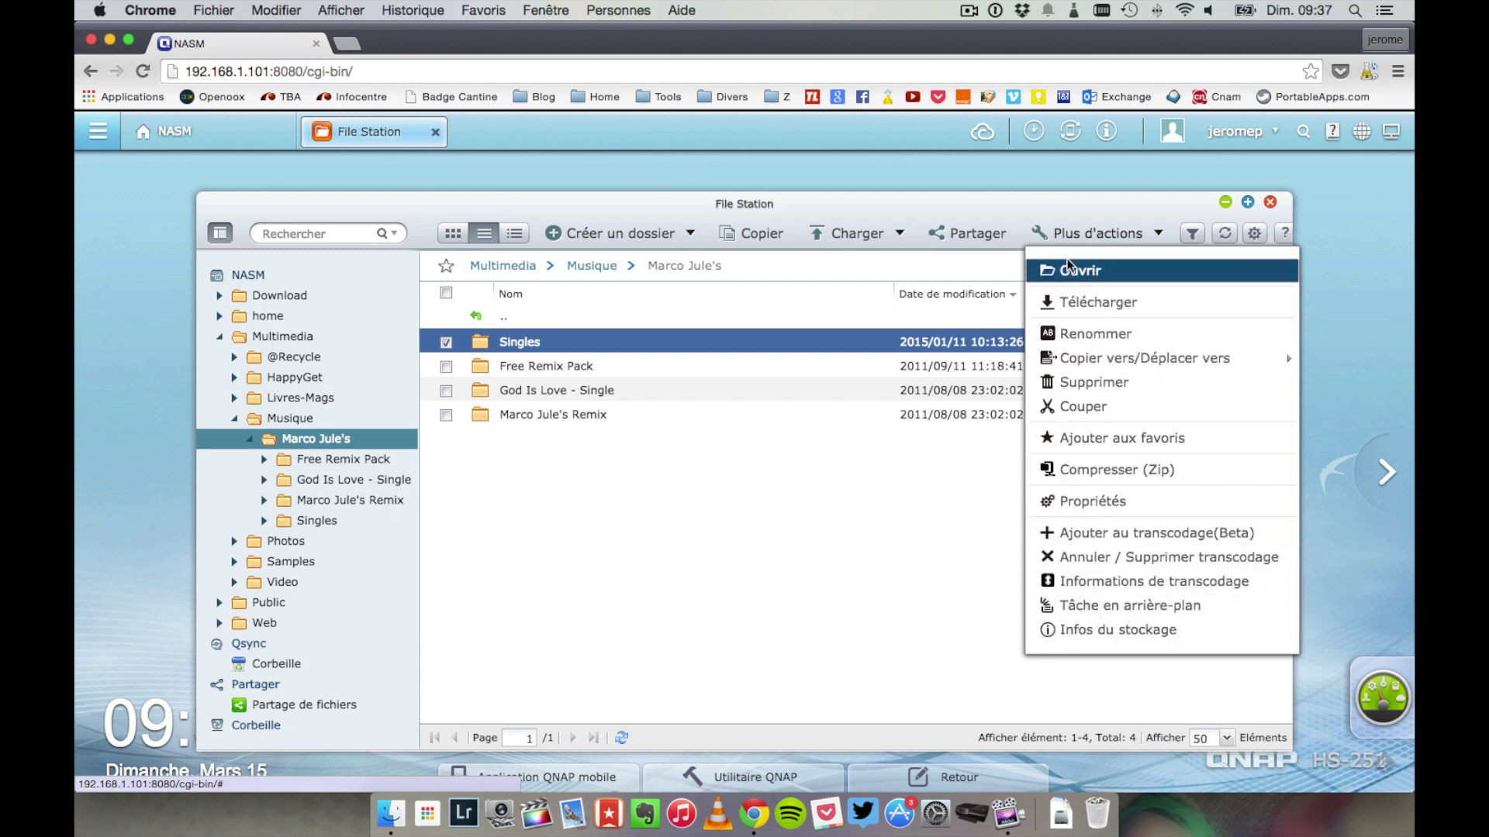
{"action": "left_click", "coordinate": [1076, 239]}
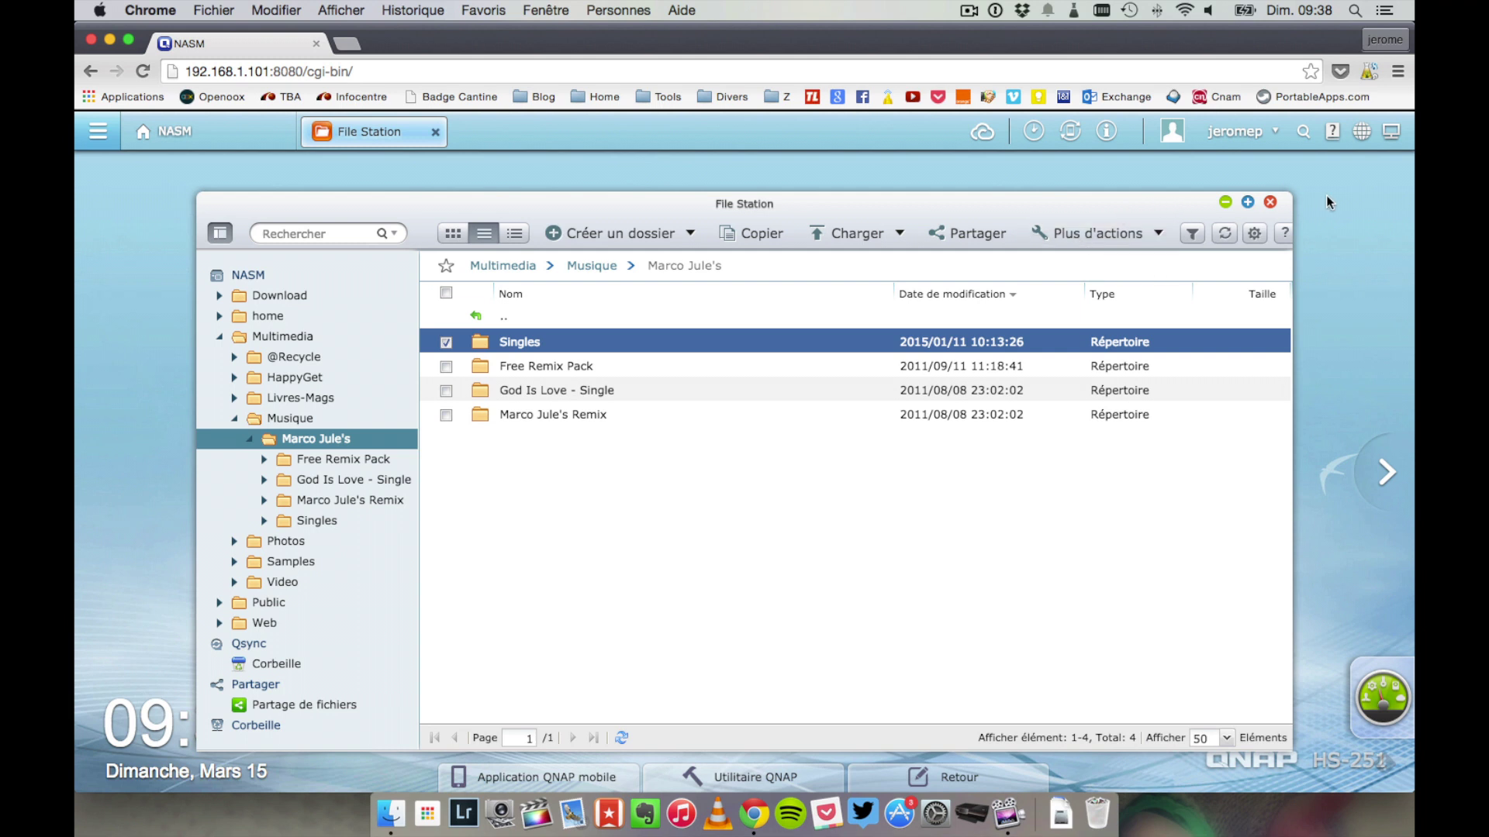
{"action": "left_click", "coordinate": [1271, 200]}
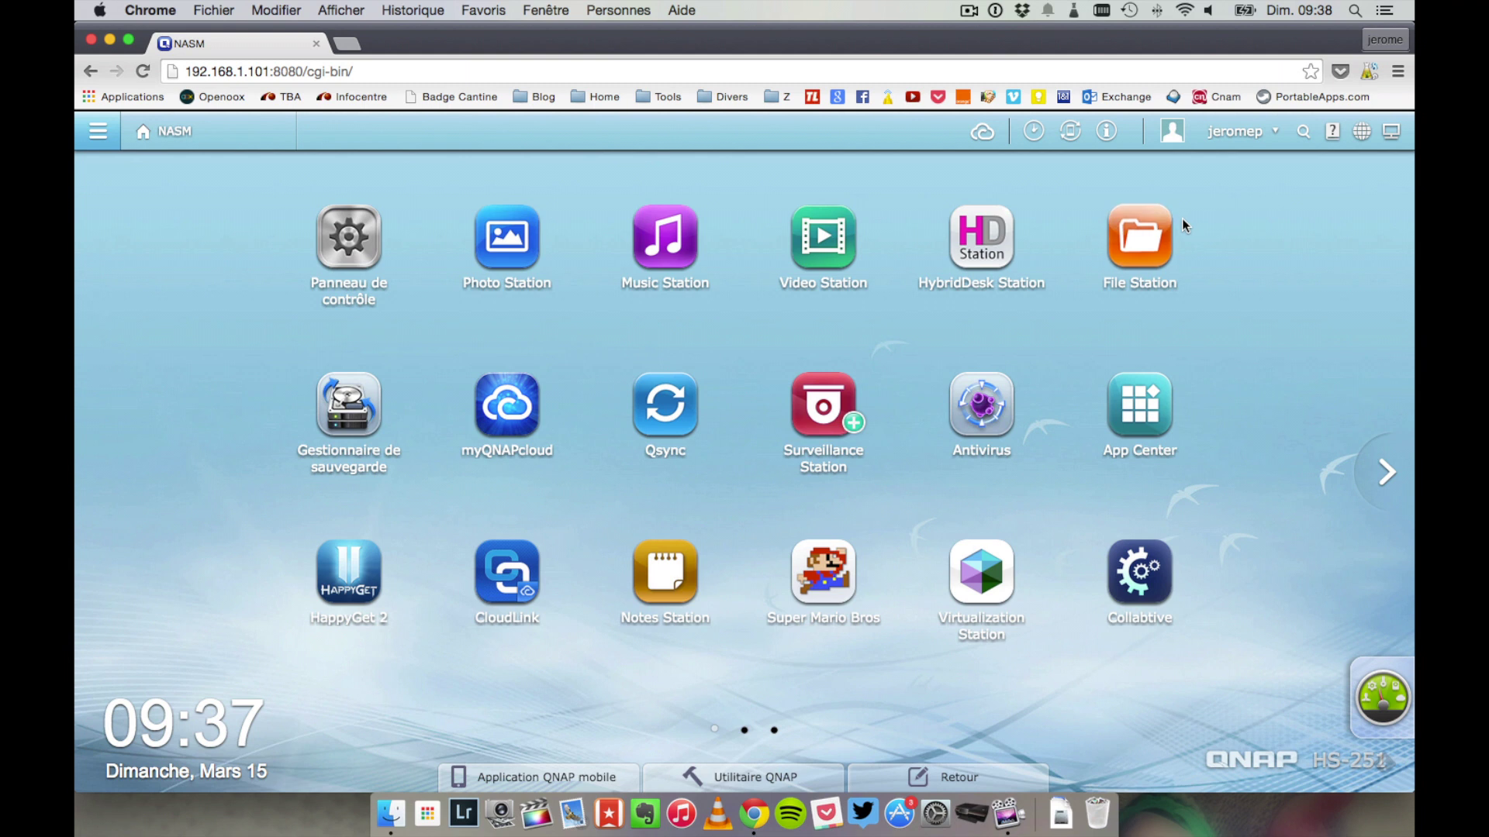
{"action": "left_click", "coordinate": [359, 421]}
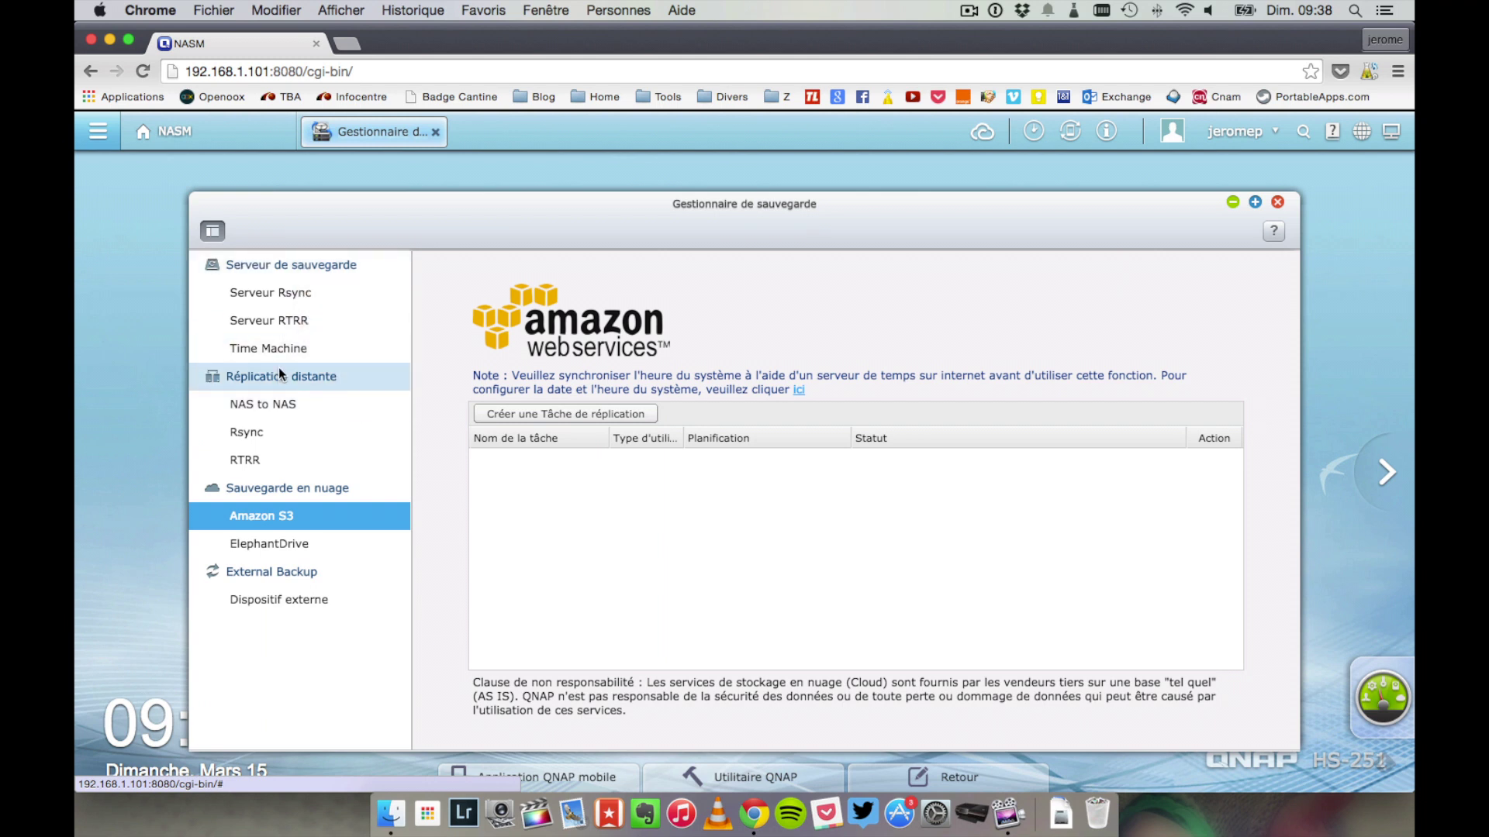
{"action": "left_click", "coordinate": [277, 298]}
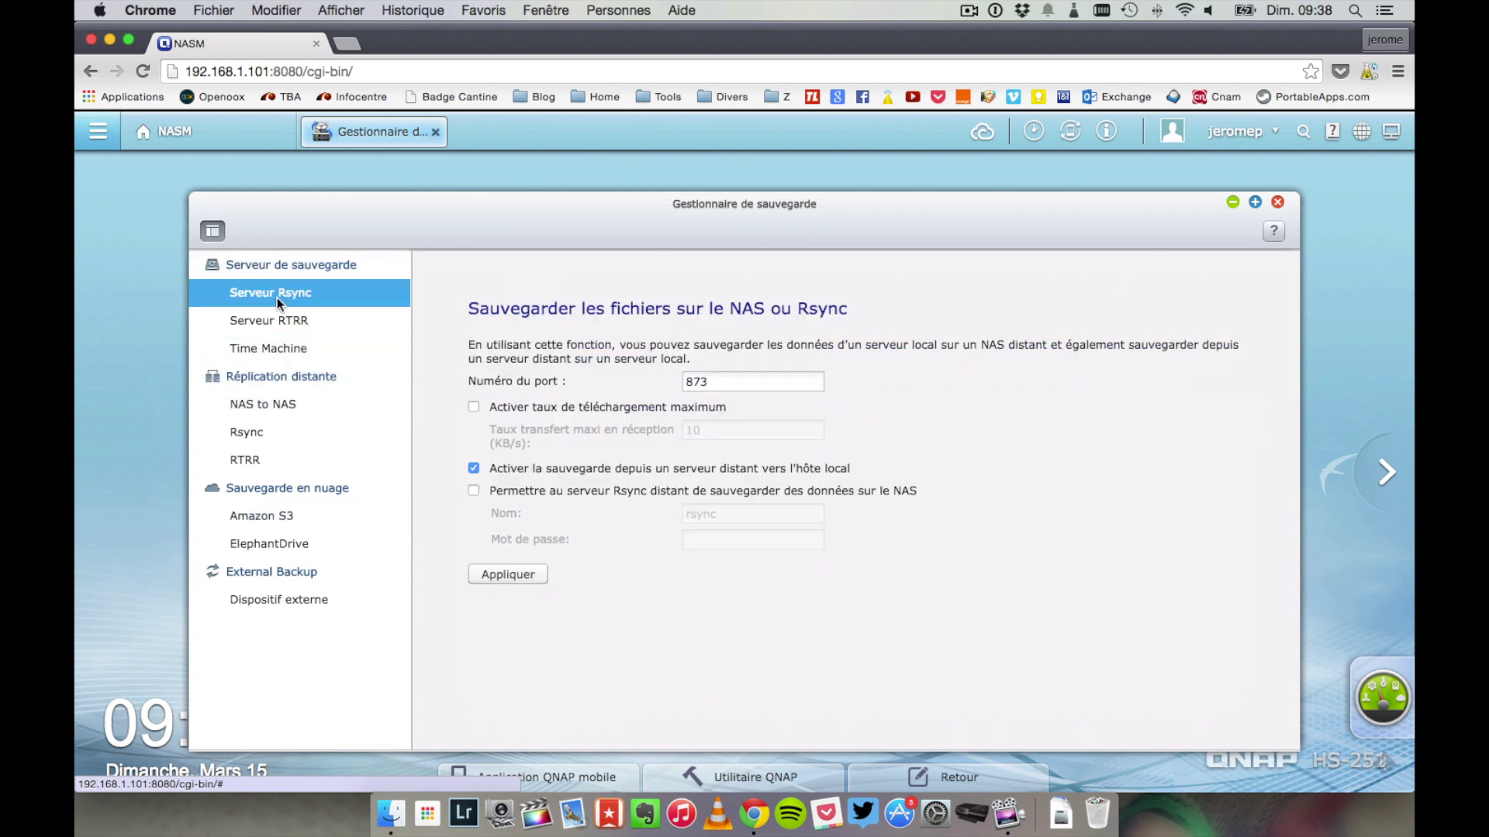
{"action": "left_click", "coordinate": [249, 402]}
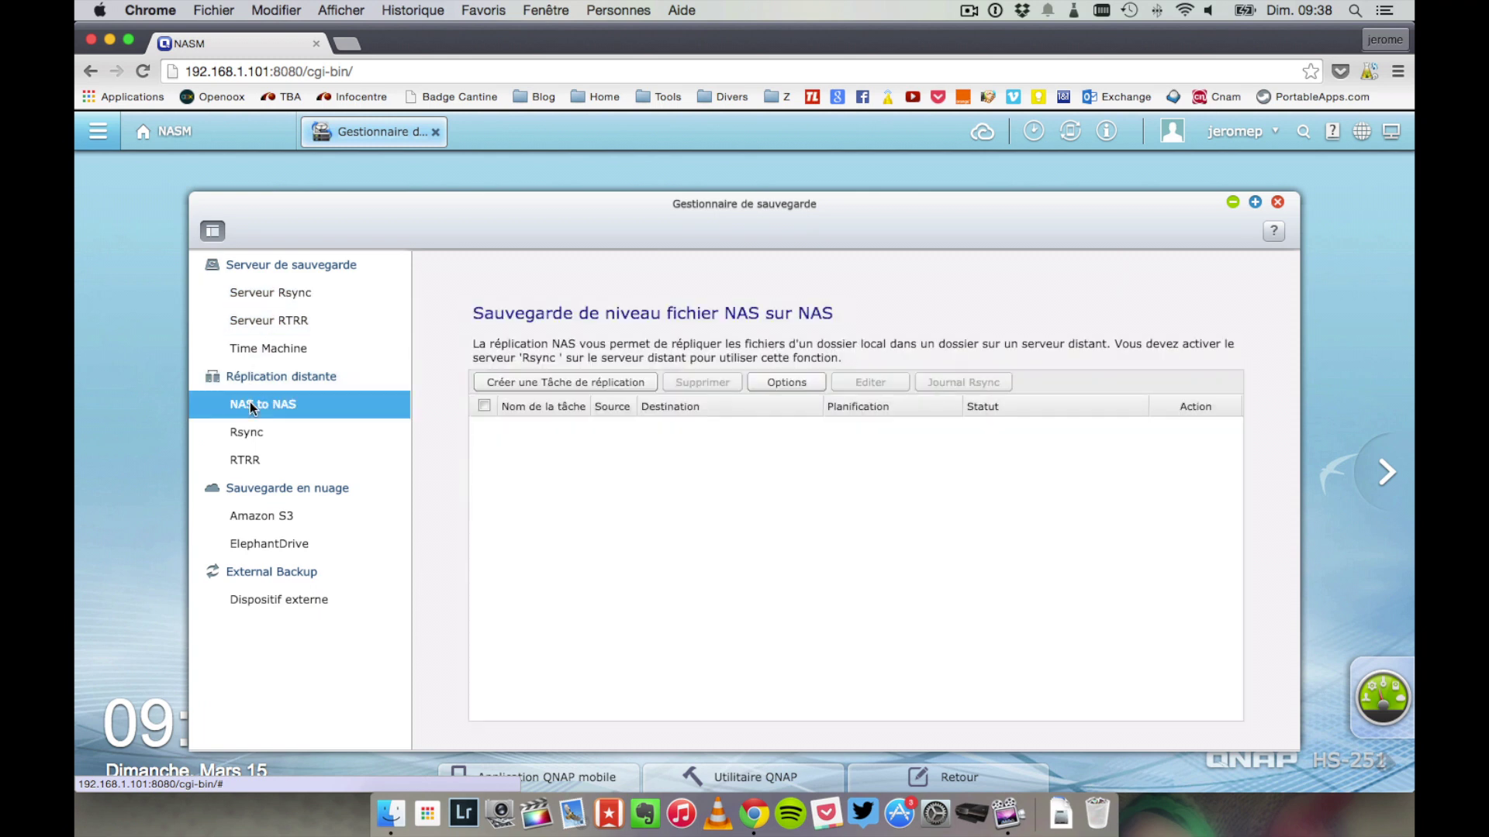
{"action": "left_click", "coordinate": [245, 434]}
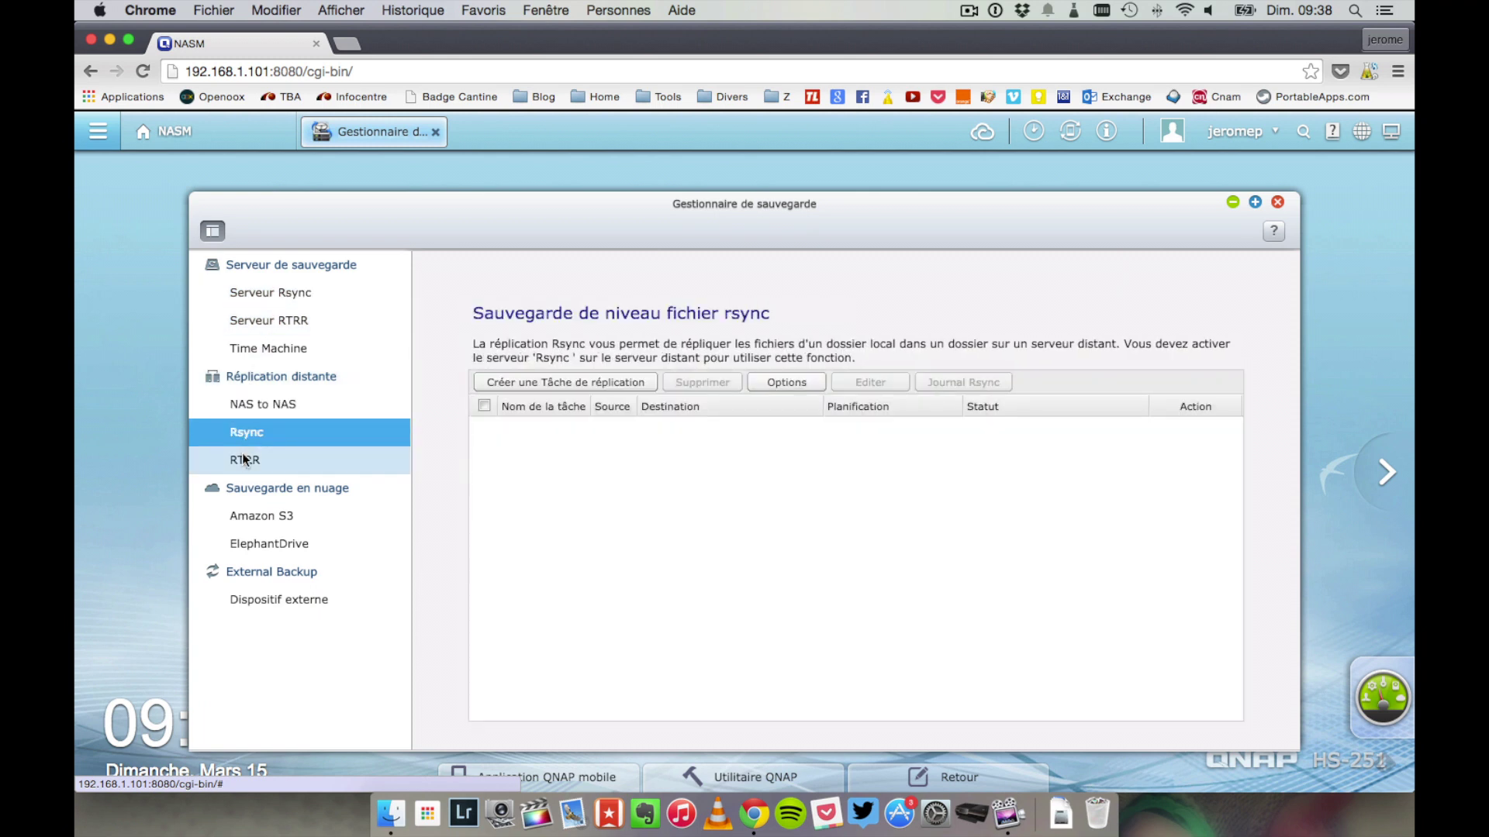
{"action": "left_click", "coordinate": [245, 459]}
{"action": "left_click", "coordinate": [259, 515]}
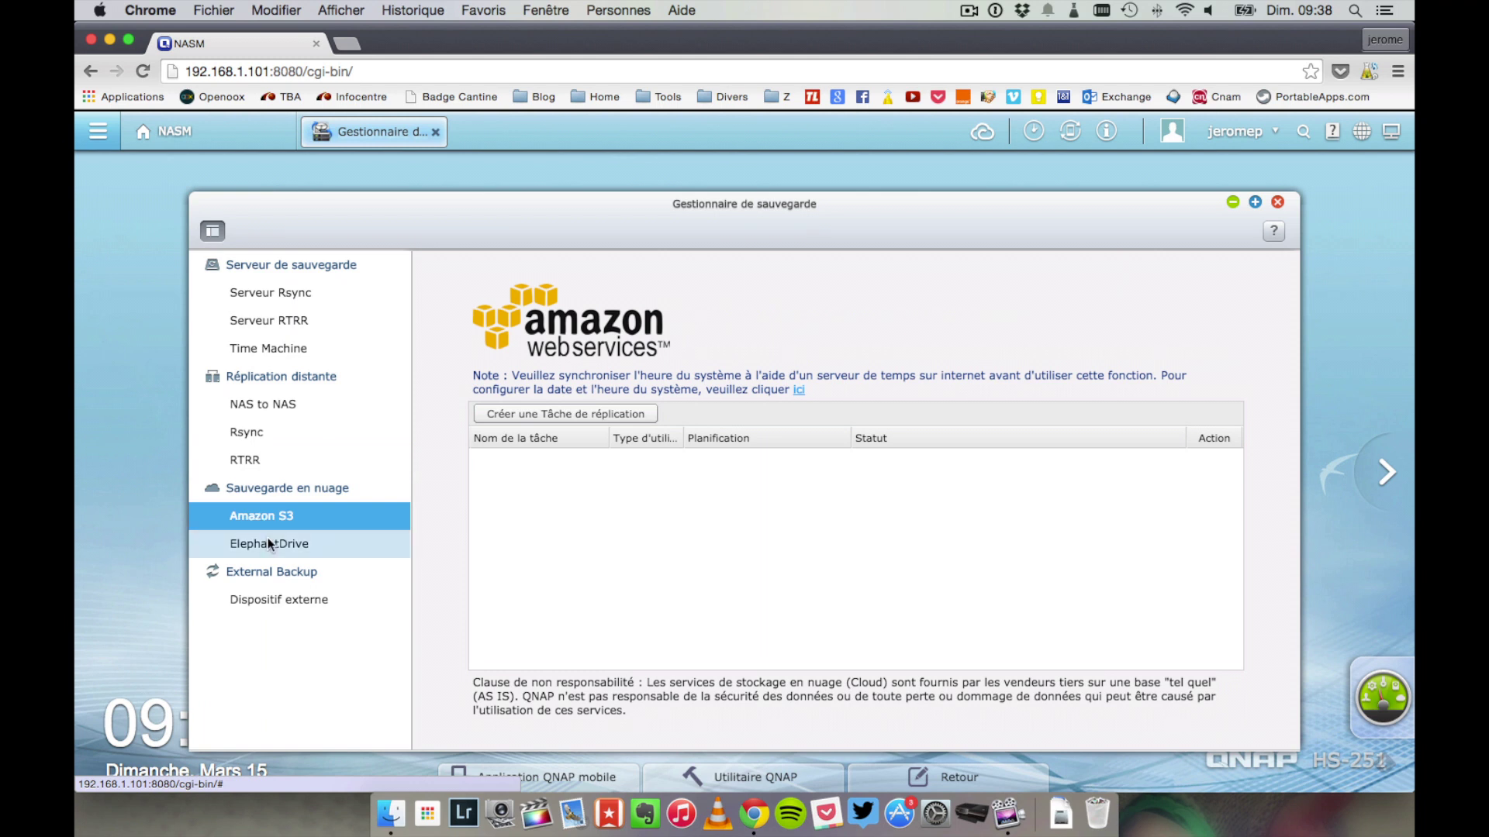
{"action": "left_click", "coordinate": [268, 543]}
{"action": "left_click", "coordinate": [275, 601]}
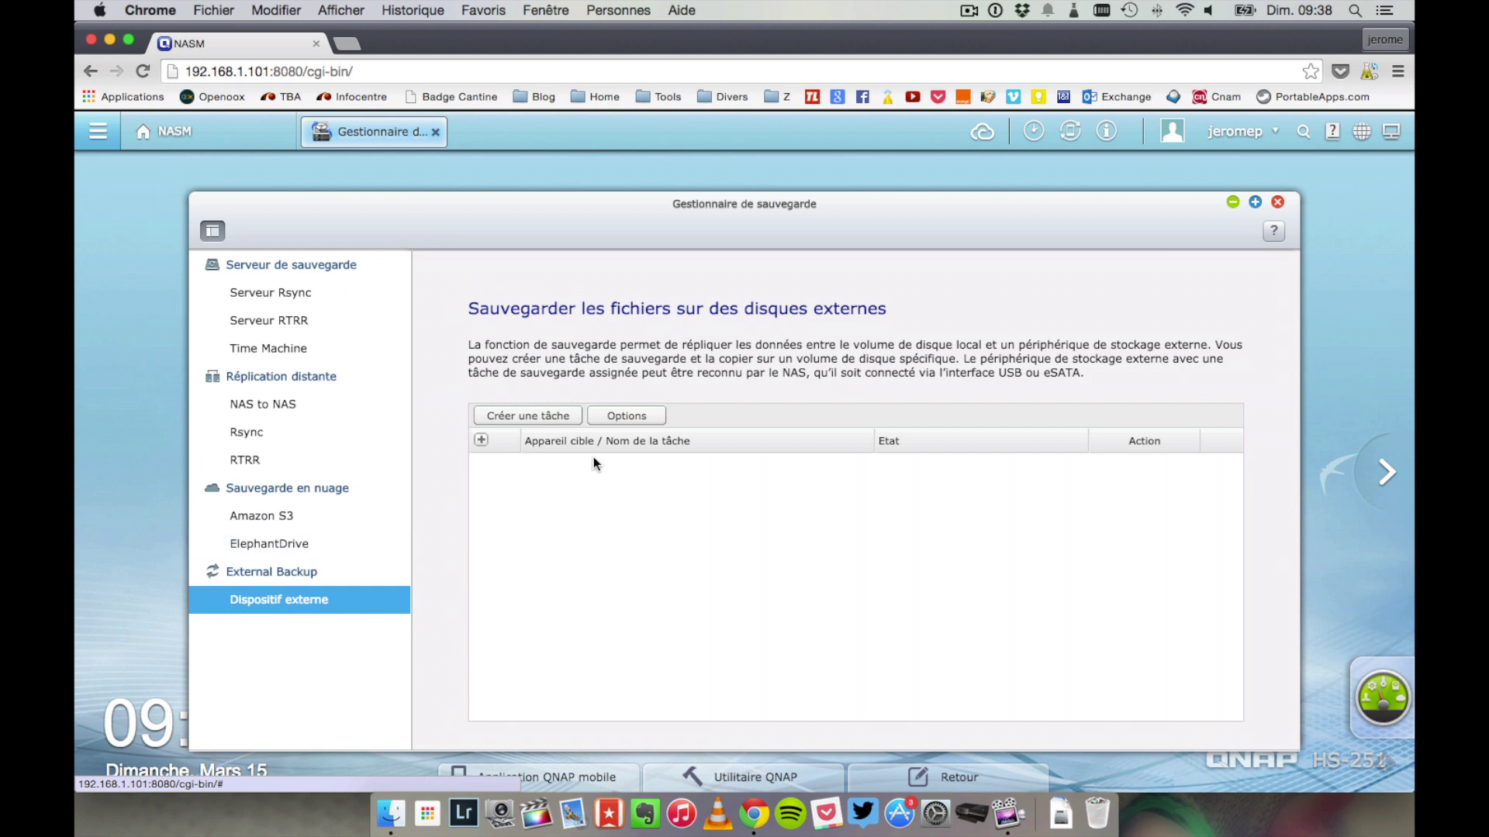
{"action": "left_click", "coordinate": [526, 416]}
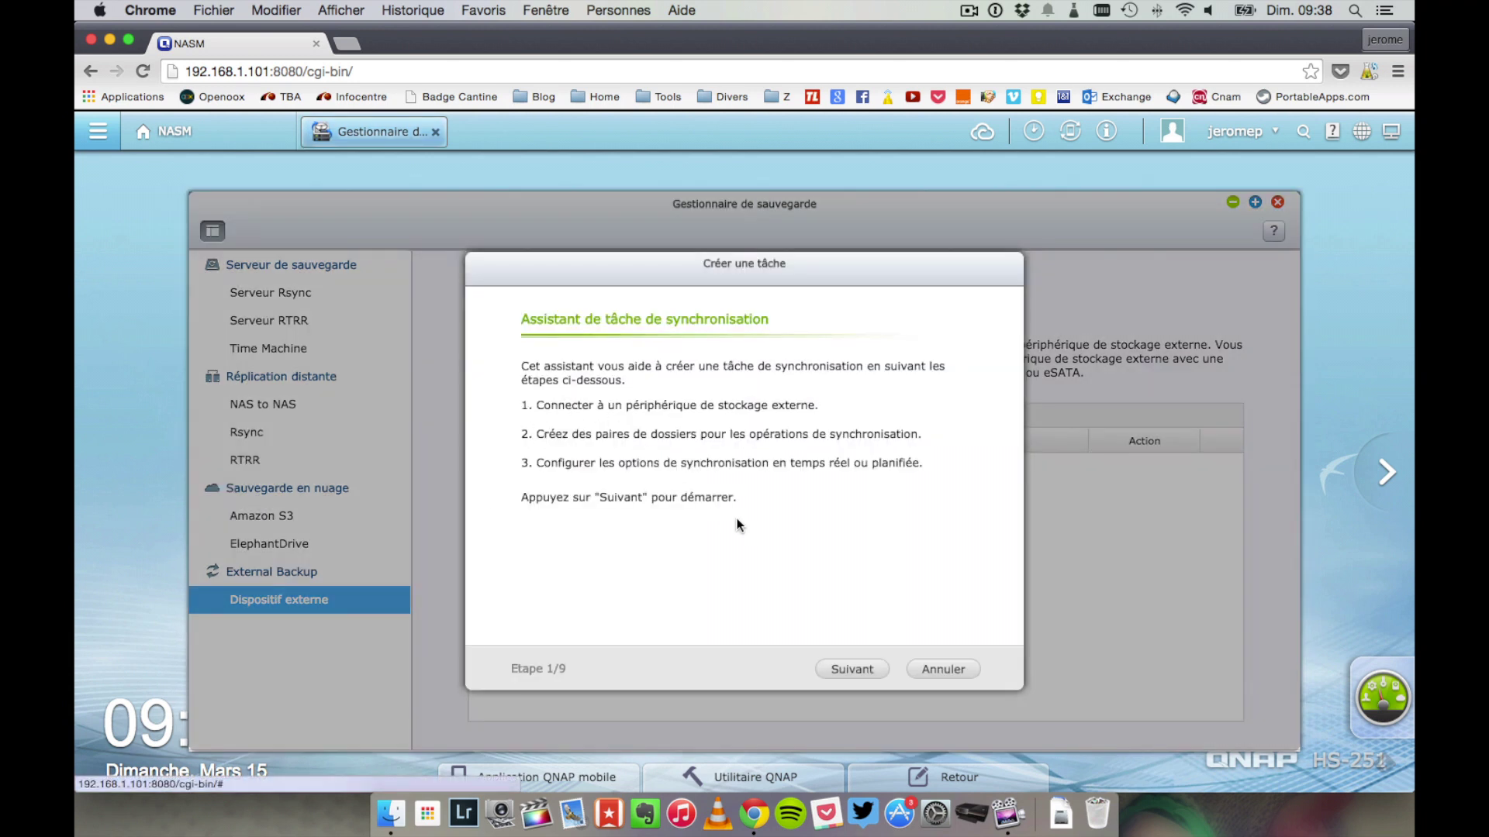
{"action": "left_click", "coordinate": [858, 666]}
{"action": "left_click", "coordinate": [849, 384]}
{"action": "left_click", "coordinate": [870, 390]}
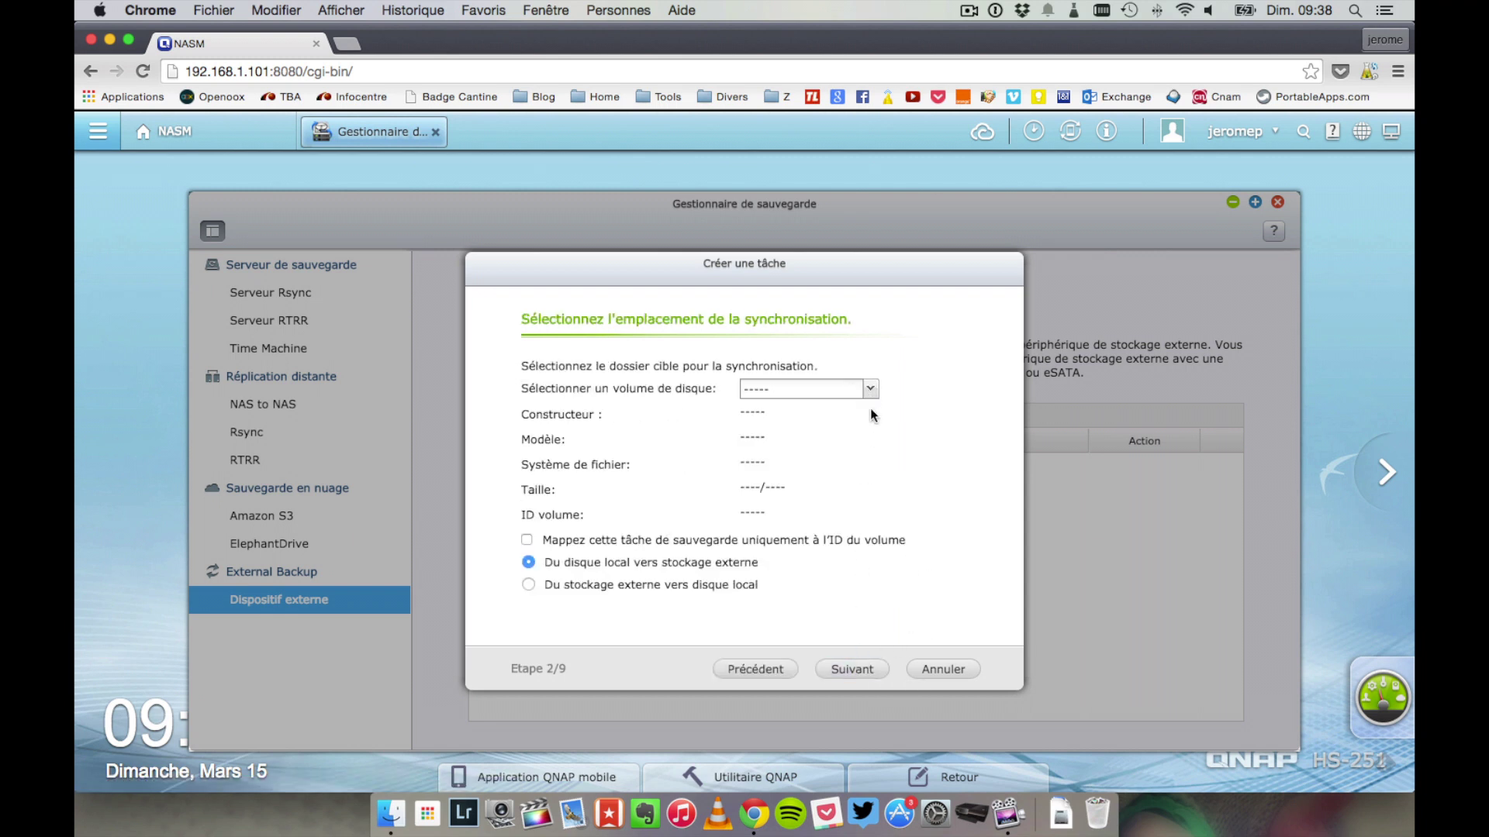
{"action": "left_click", "coordinate": [931, 670]}
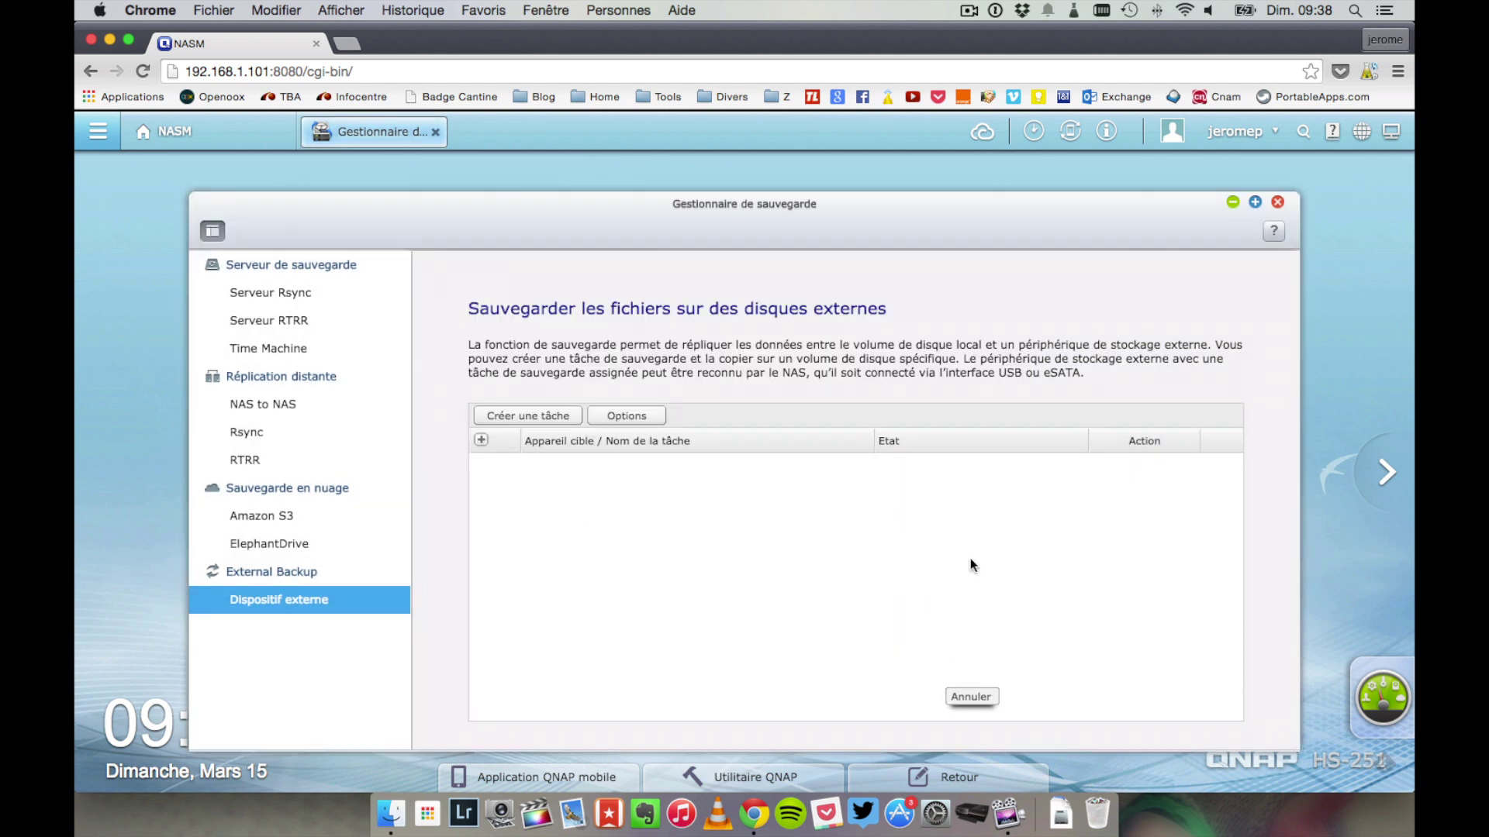
{"action": "left_click", "coordinate": [1277, 203]}
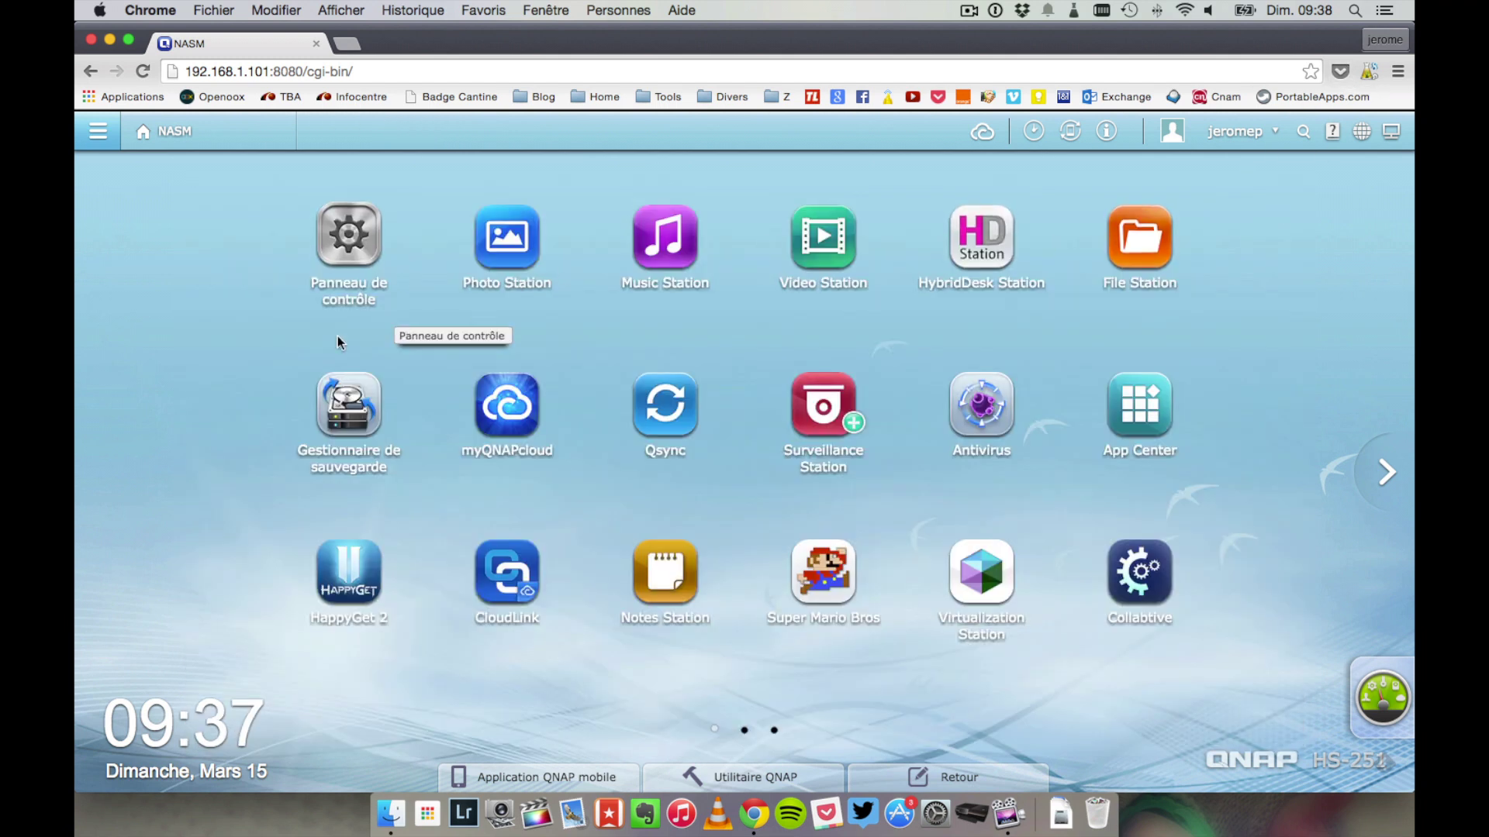
- Open Qsync, scroll its overview showing the sync service enabled, then close it
{"action": "left_click", "coordinate": [672, 416]}
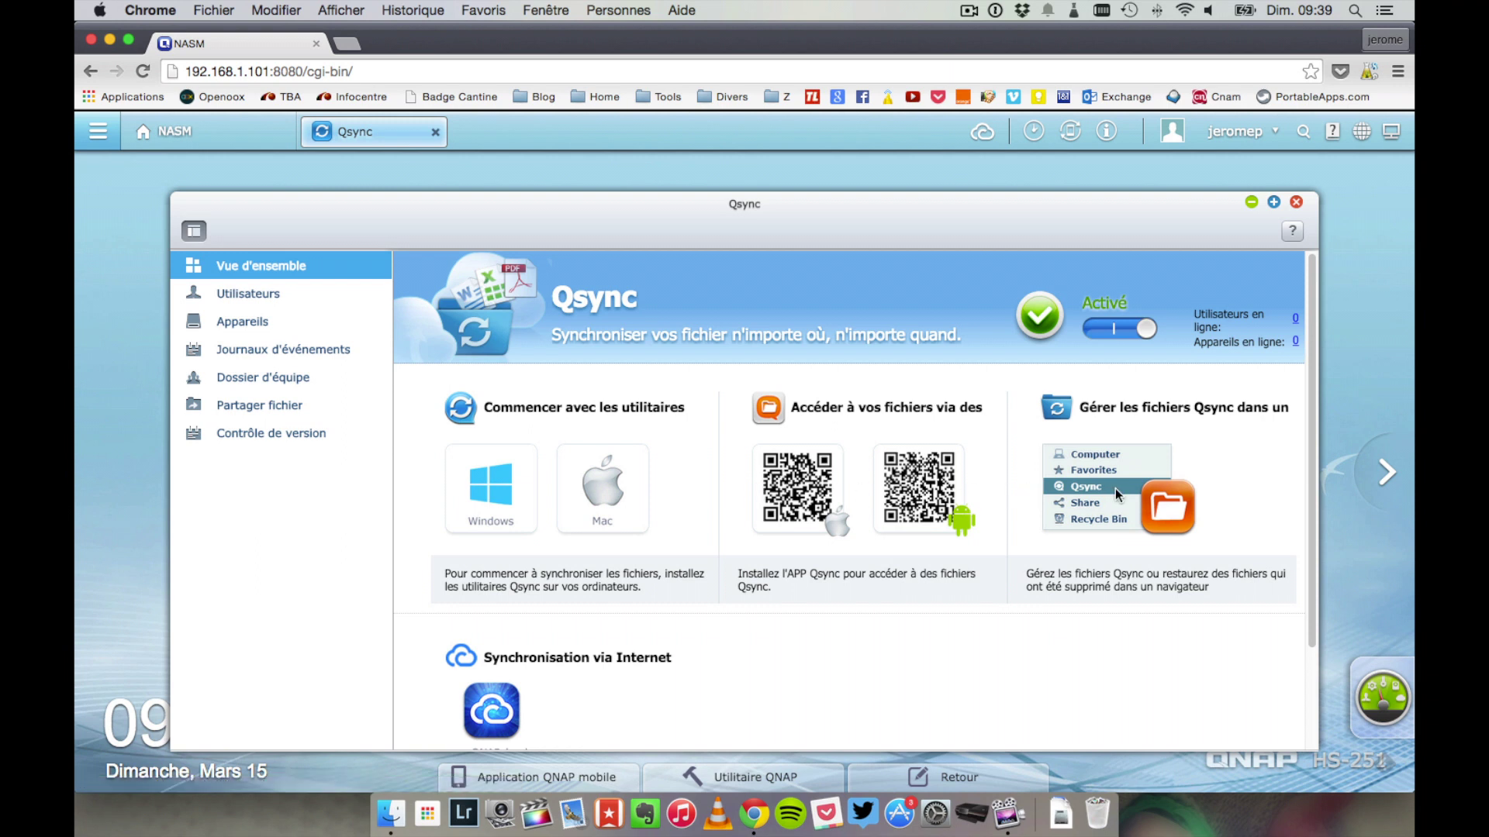
{"action": "scroll", "coordinate": [1115, 489], "scroll_direction": "down", "scroll_amount": 1}
{"action": "scroll", "coordinate": [1115, 489], "scroll_direction": "down", "scroll_amount": 1}
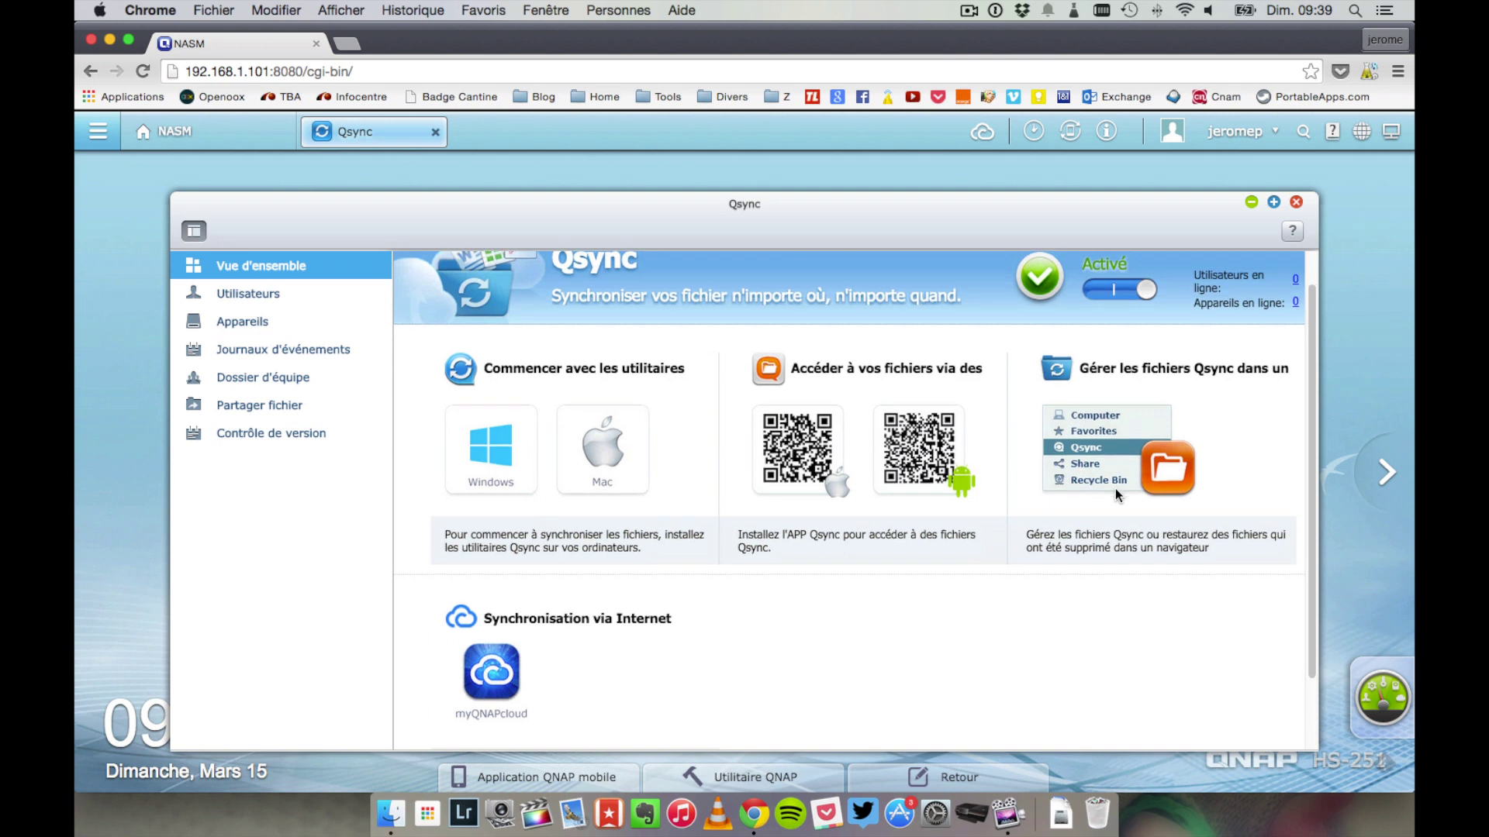
{"action": "scroll", "coordinate": [1114, 494], "scroll_direction": "down", "scroll_amount": 3}
{"action": "scroll", "coordinate": [1115, 490], "scroll_direction": "up", "scroll_amount": 4}
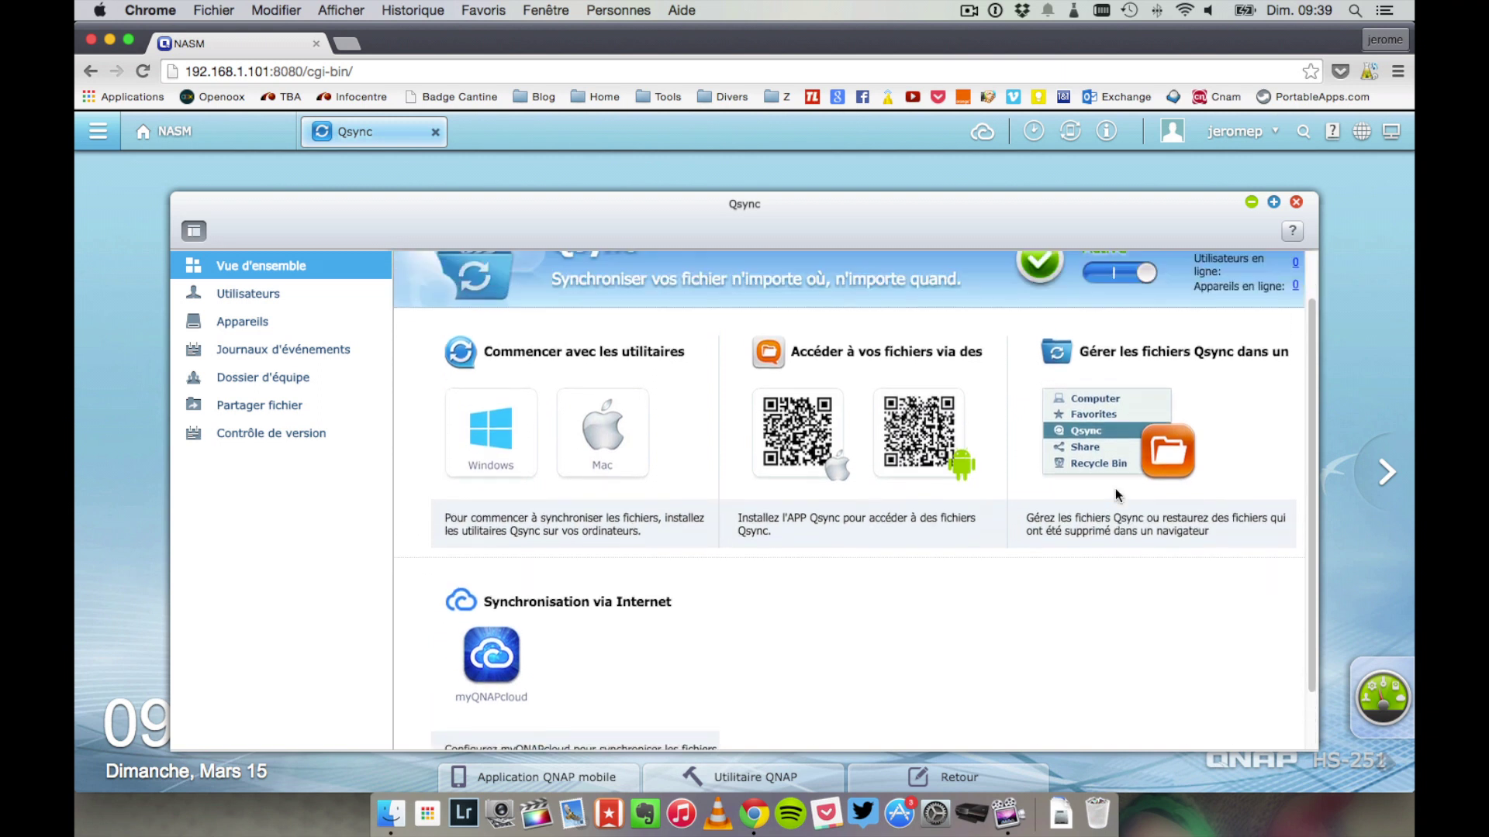
{"action": "left_click", "coordinate": [1299, 204]}
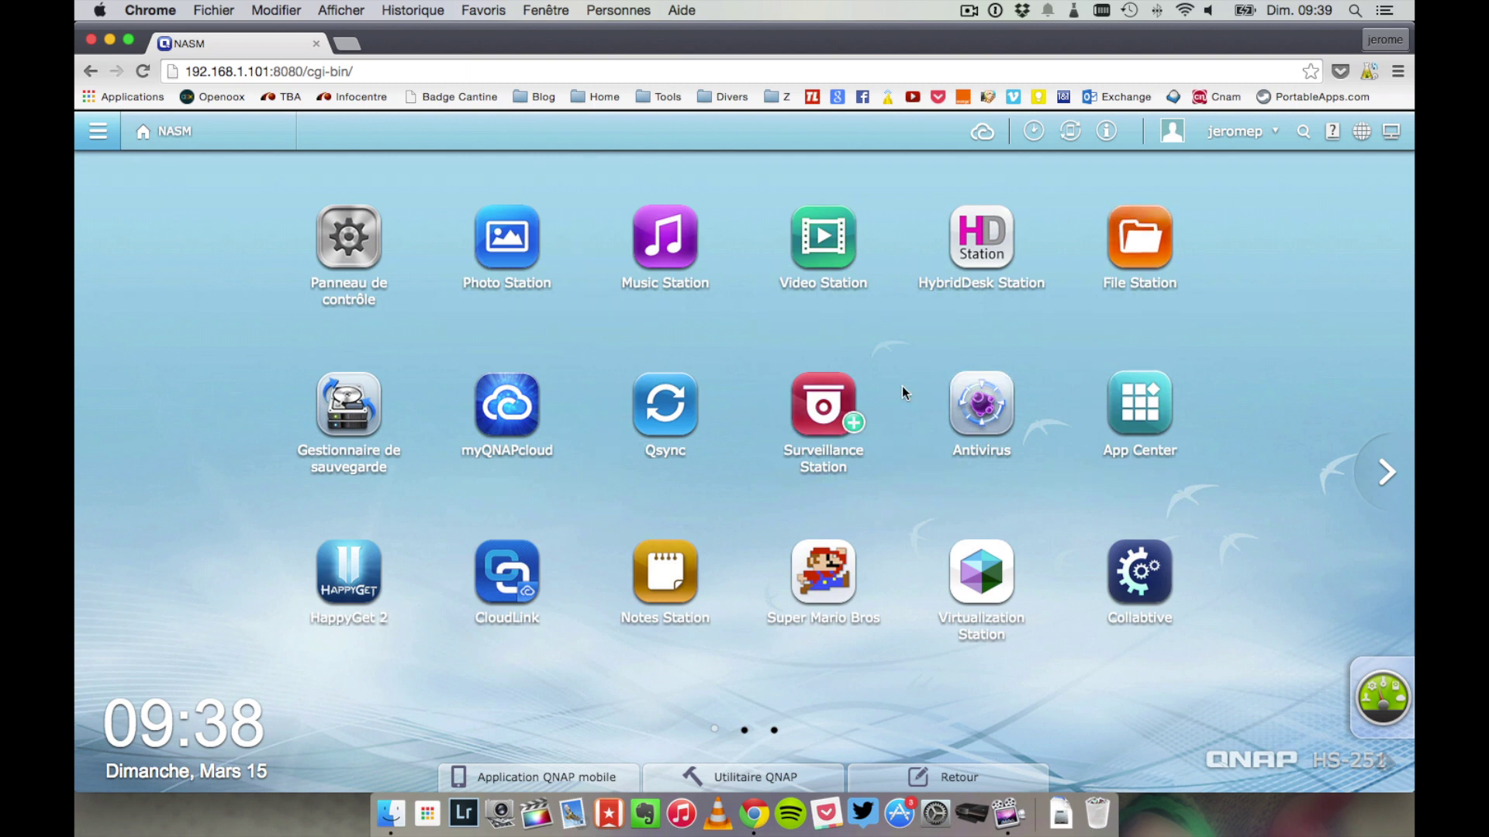
{"action": "left_click", "coordinate": [975, 397]}
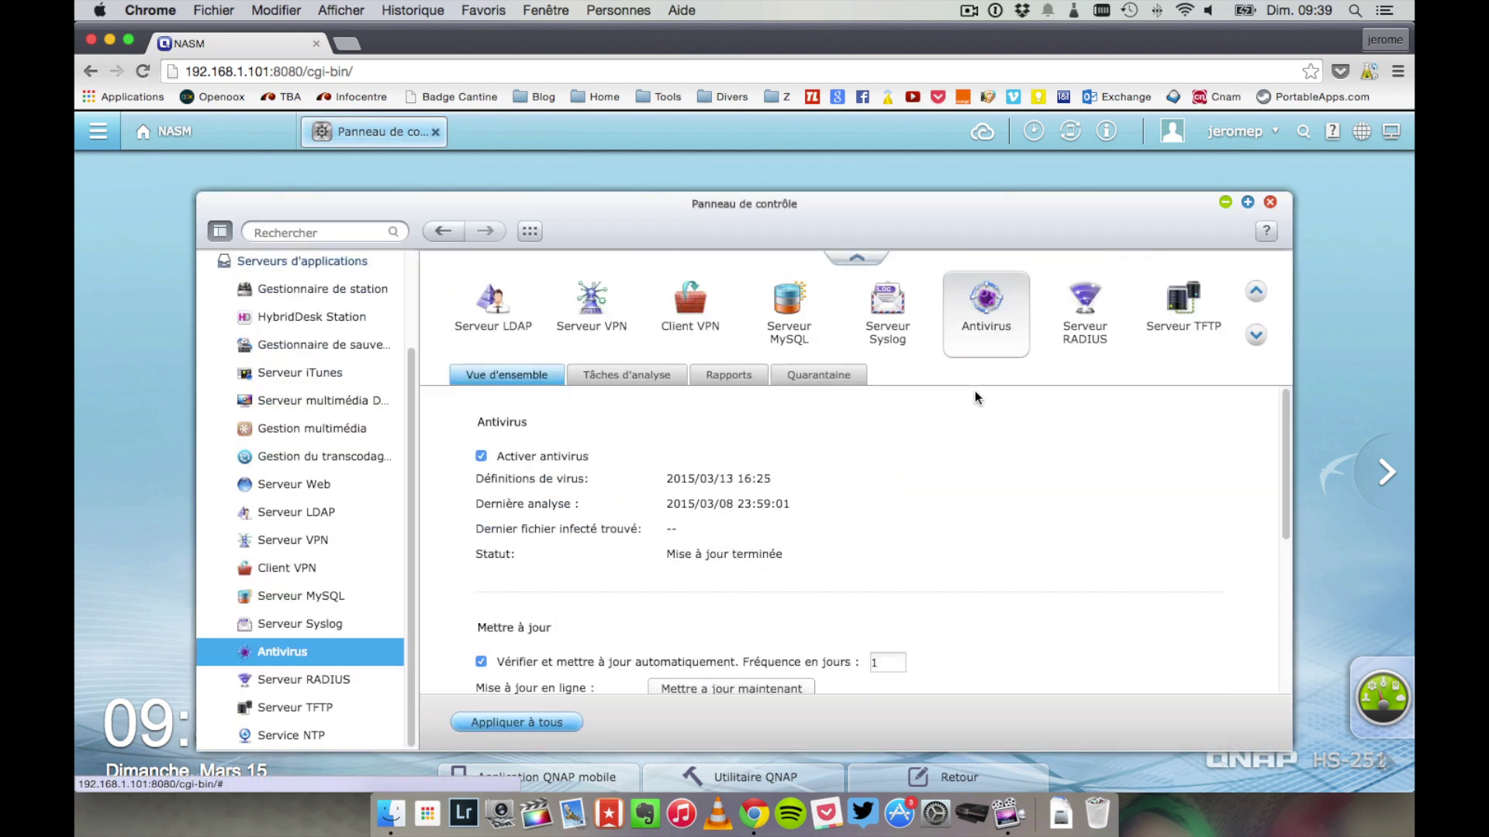
{"action": "scroll", "coordinate": [573, 477], "scroll_direction": "down", "scroll_amount": 5}
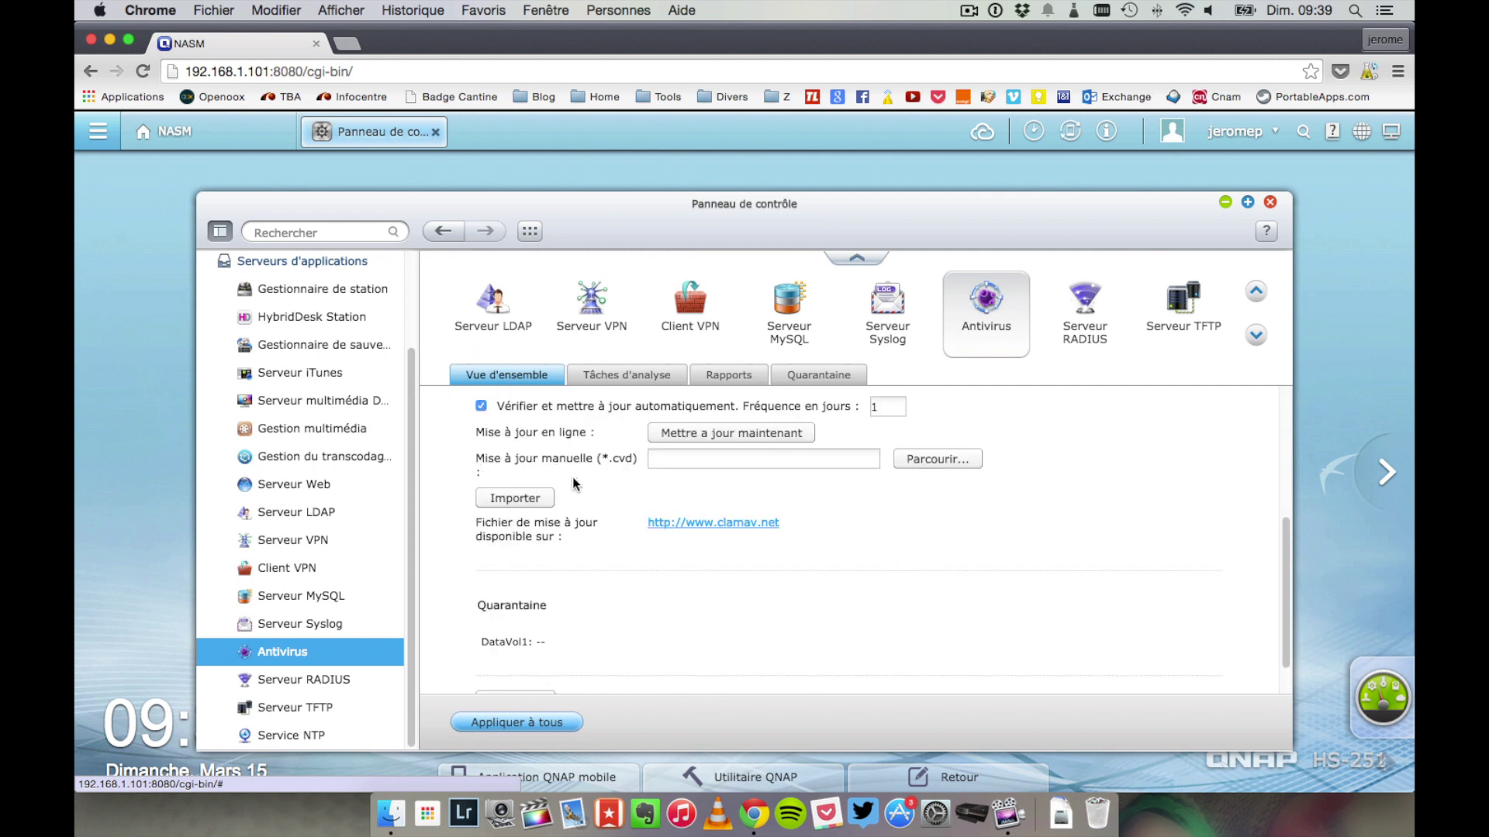
{"action": "scroll", "coordinate": [573, 477], "scroll_direction": "up", "scroll_amount": 2}
{"action": "scroll", "coordinate": [572, 477], "scroll_direction": "up", "scroll_amount": 3}
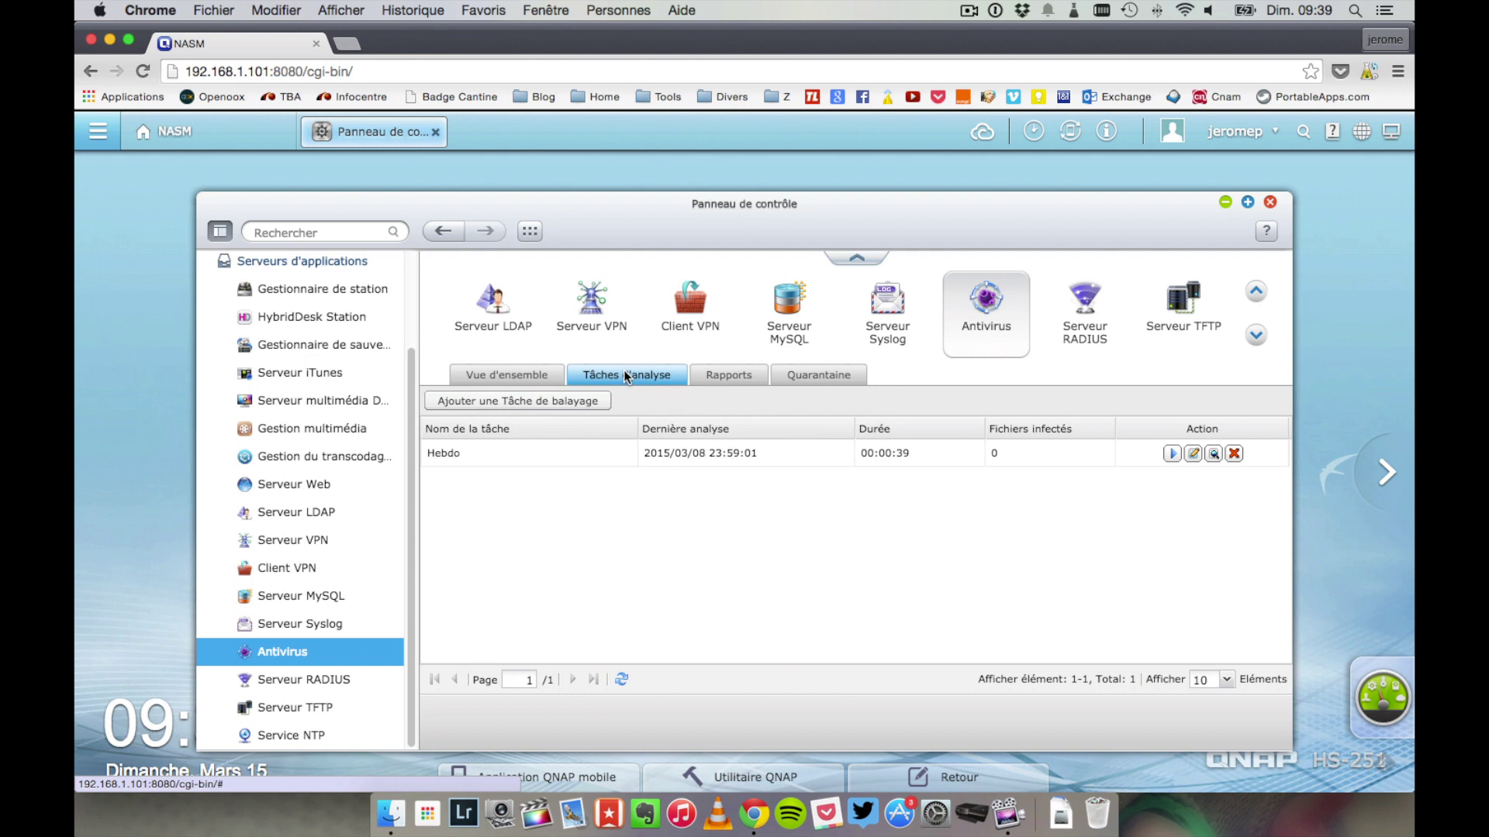
{"action": "left_click", "coordinate": [738, 375]}
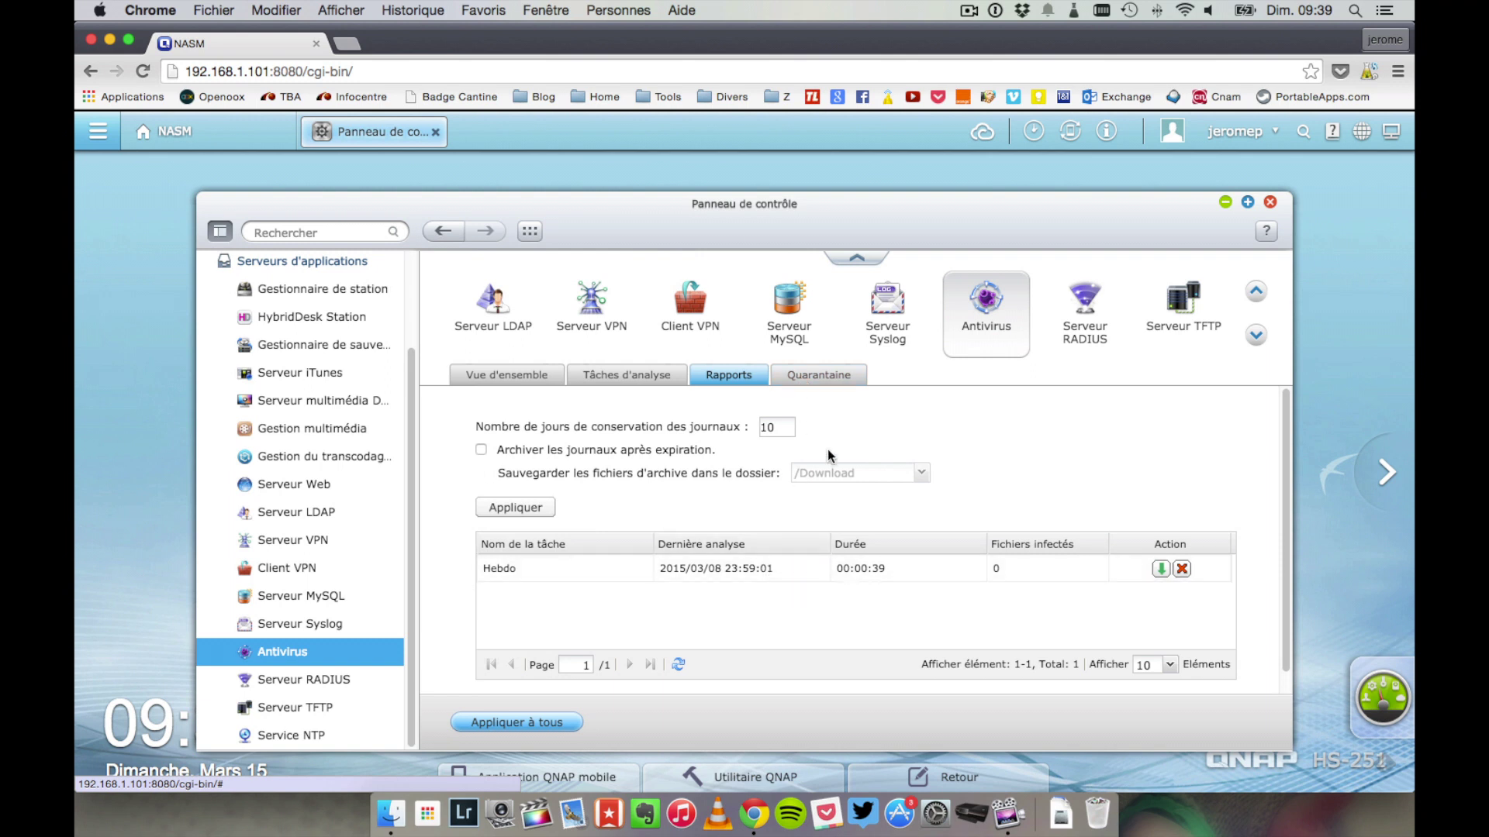
{"action": "left_click", "coordinate": [822, 375]}
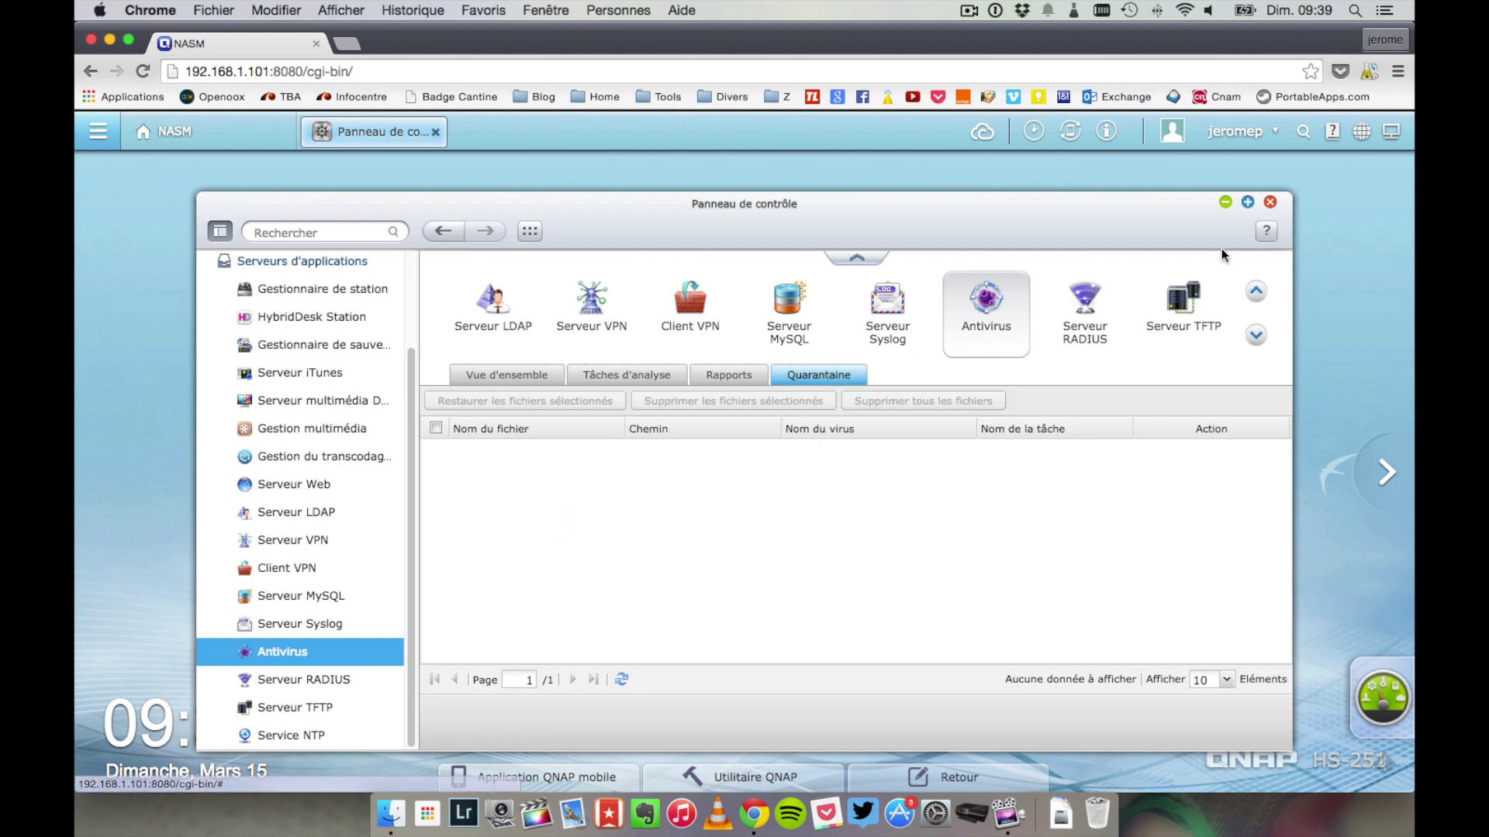
{"action": "left_click", "coordinate": [1270, 203]}
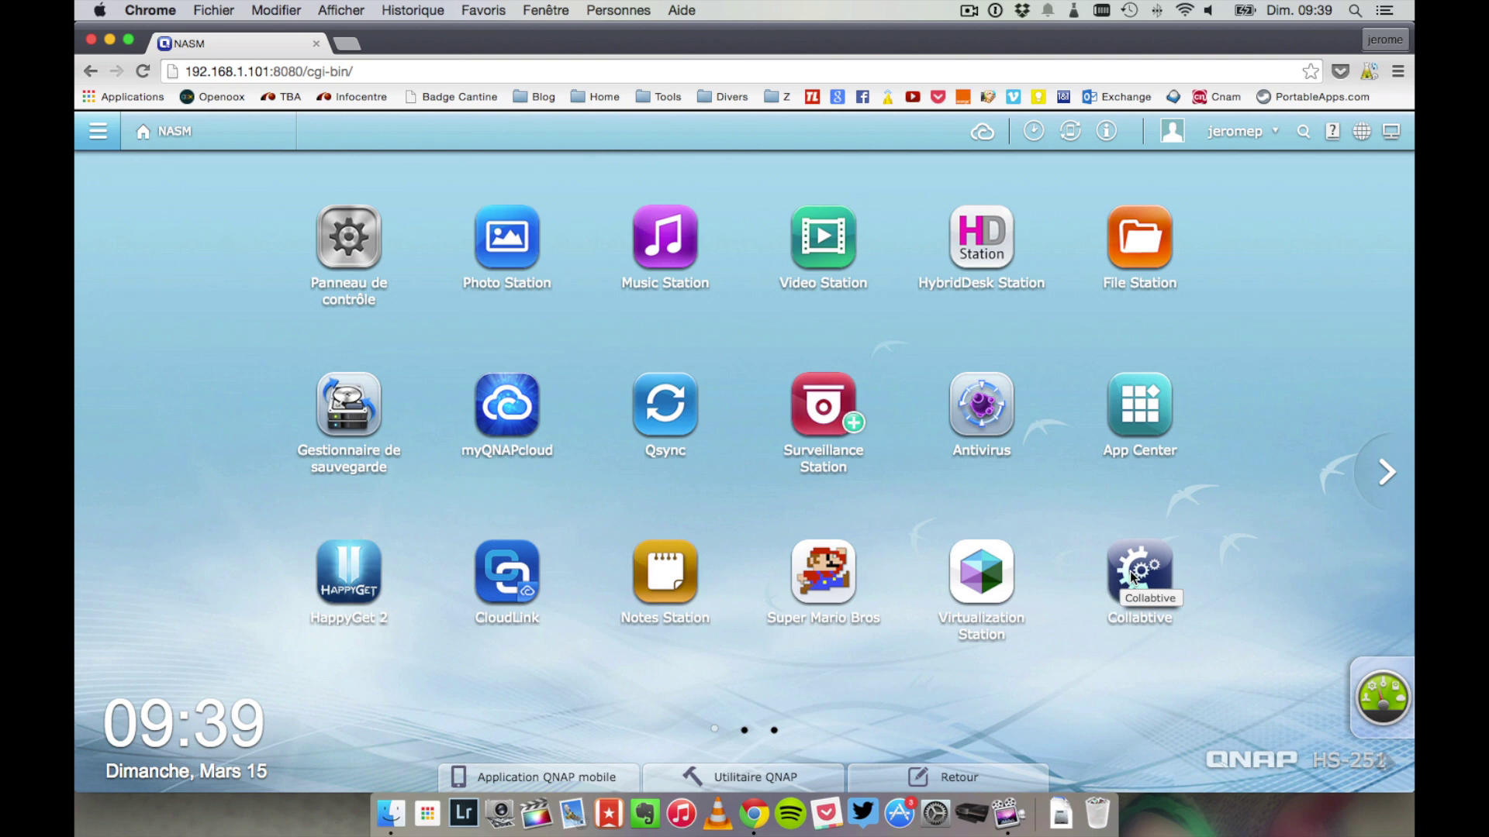
- Launch HappyGet 2 and search YouTube for 'techi'
{"action": "left_click", "coordinate": [361, 573]}
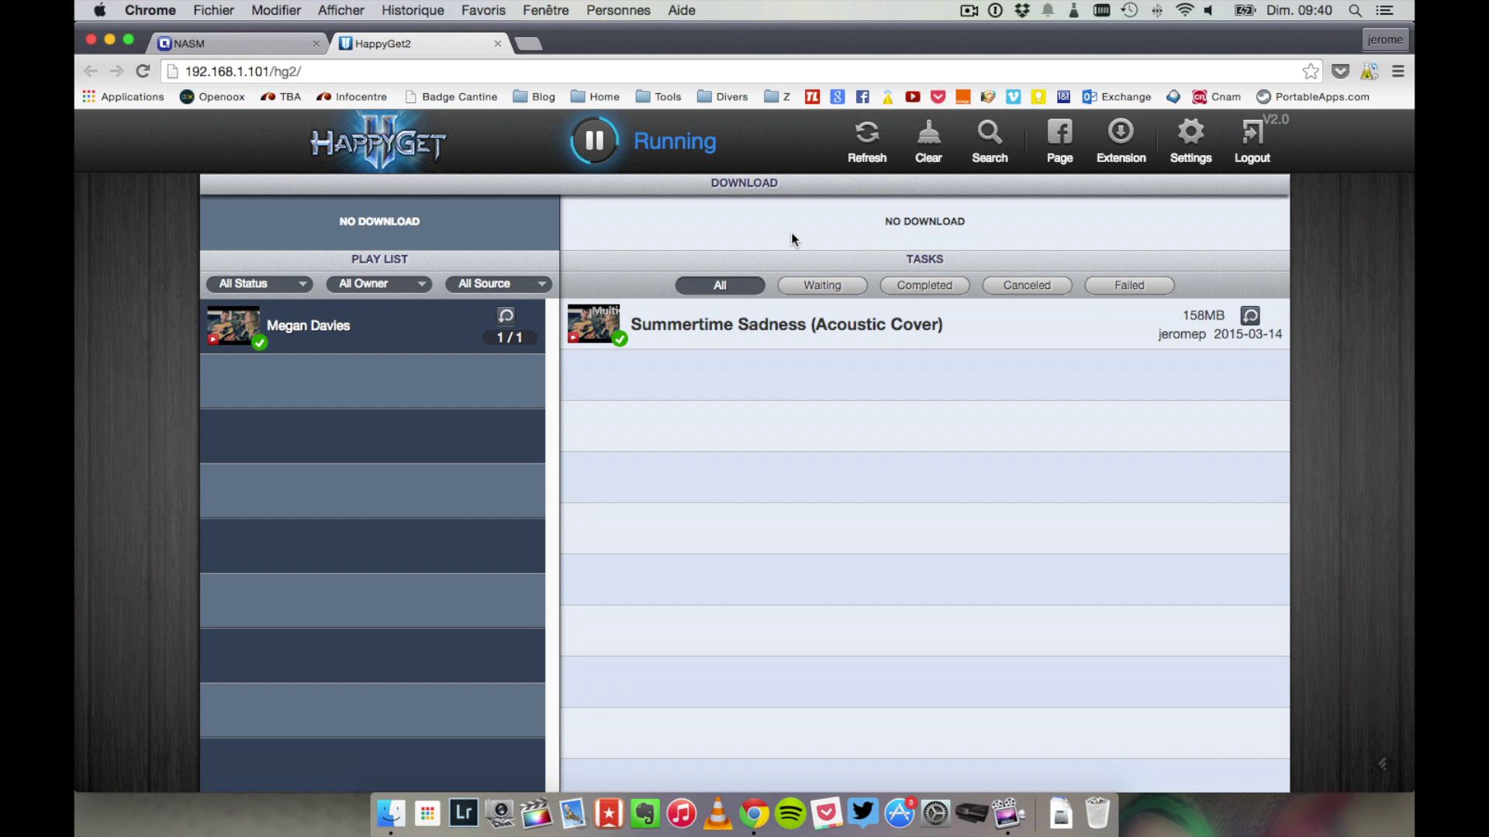
{"action": "left_click", "coordinate": [996, 136]}
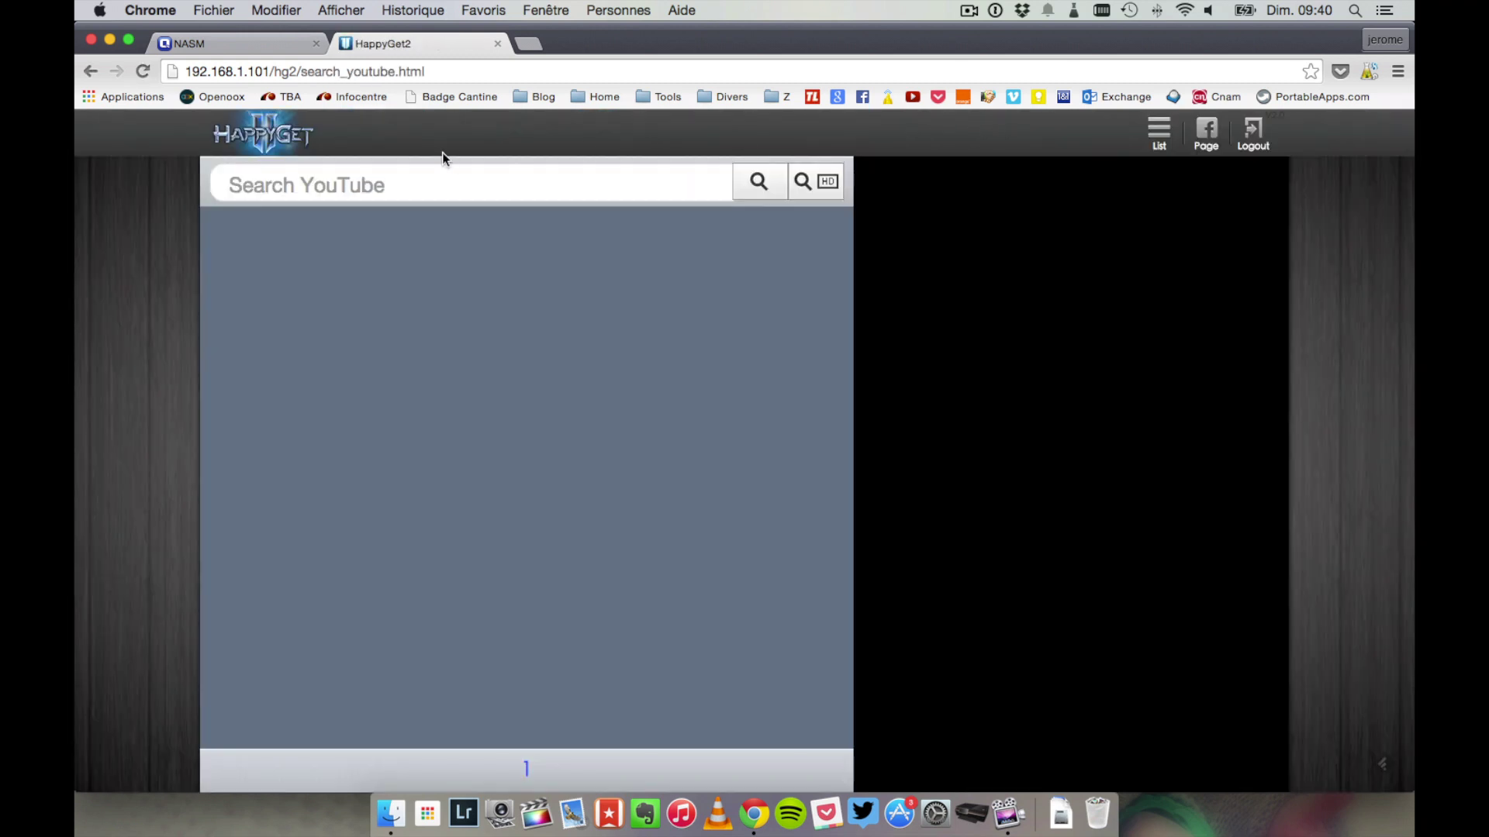
{"action": "left_click", "coordinate": [431, 181]}
{"action": "type", "text": "techi"}
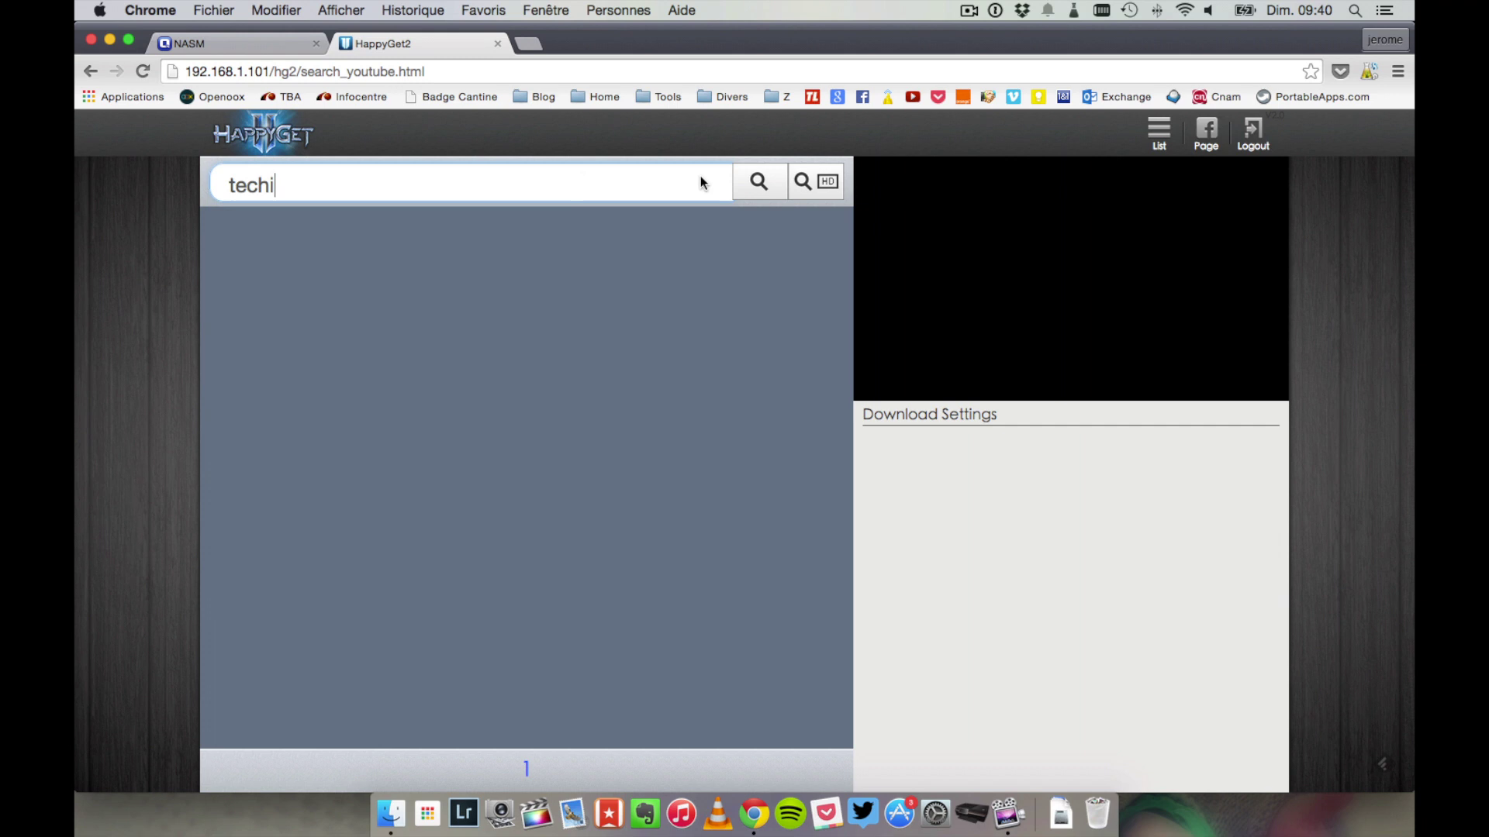
{"action": "left_click", "coordinate": [763, 182]}
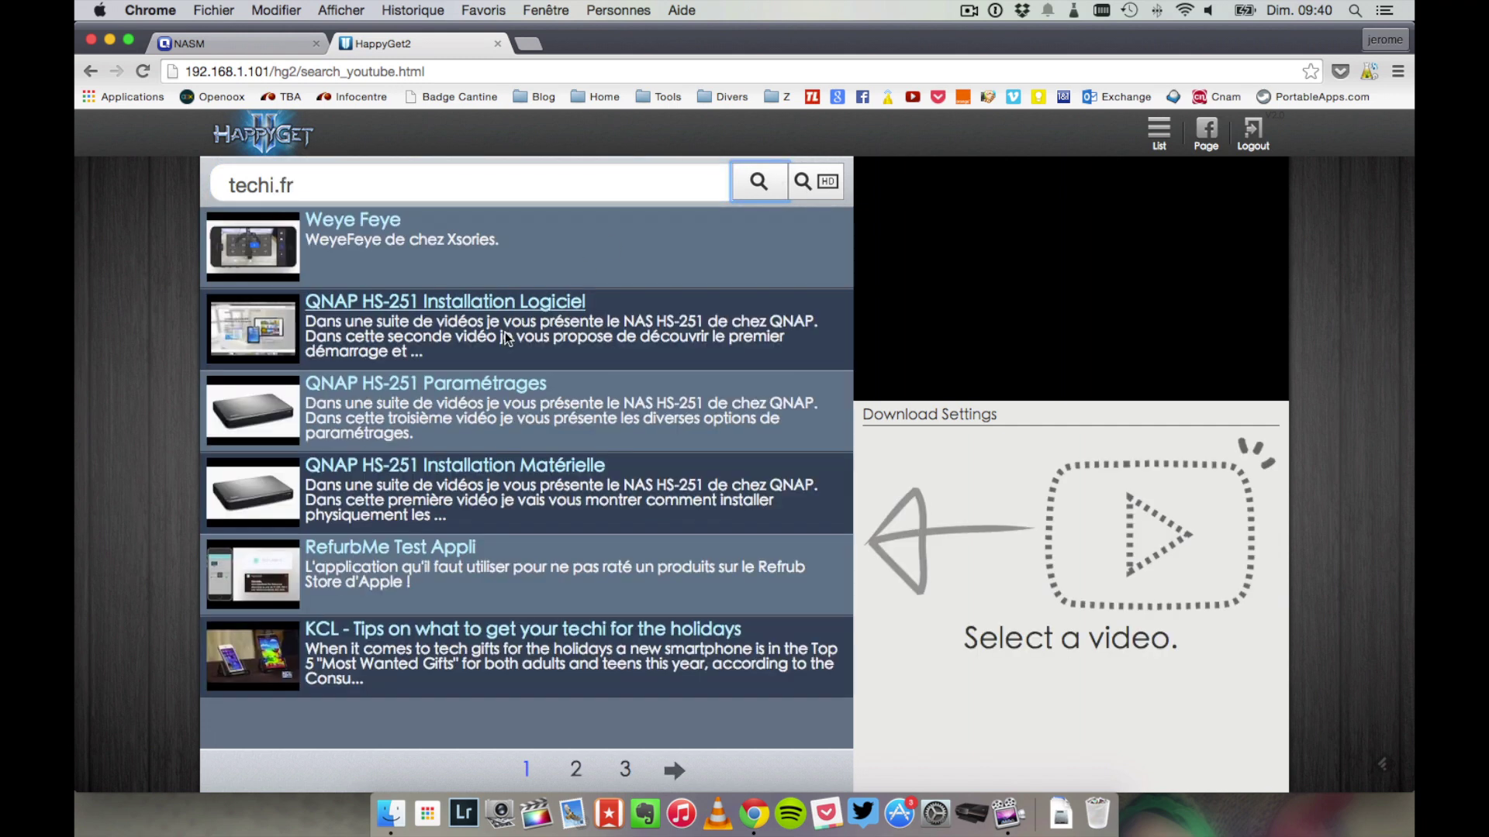
- Download QNAP HS-251 Installation Matérielle in 720P only, not as MV, then list completed techi.fr tasks
{"action": "left_click", "coordinate": [263, 487]}
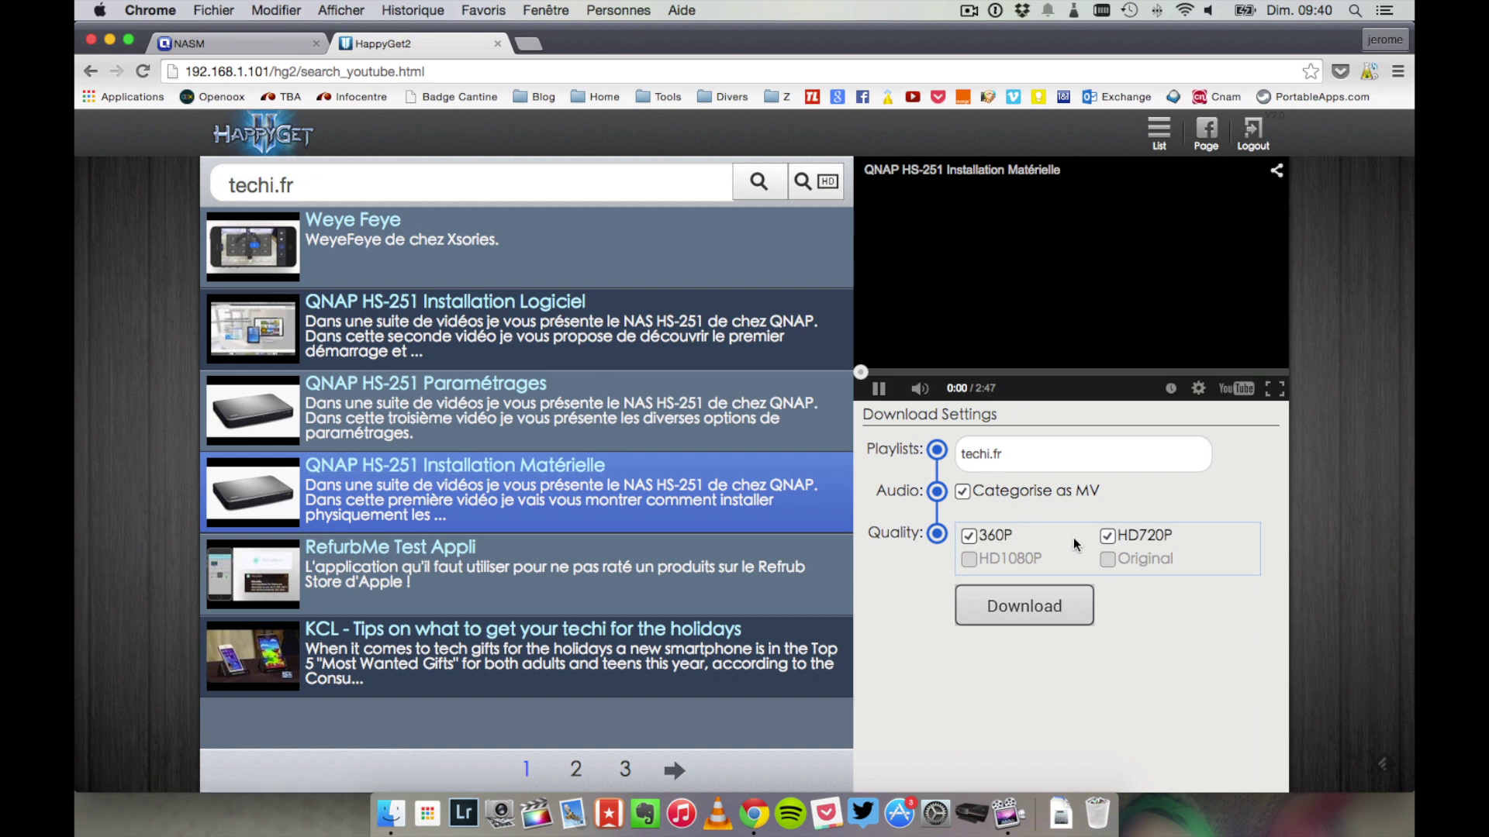
{"action": "left_click", "coordinate": [970, 535]}
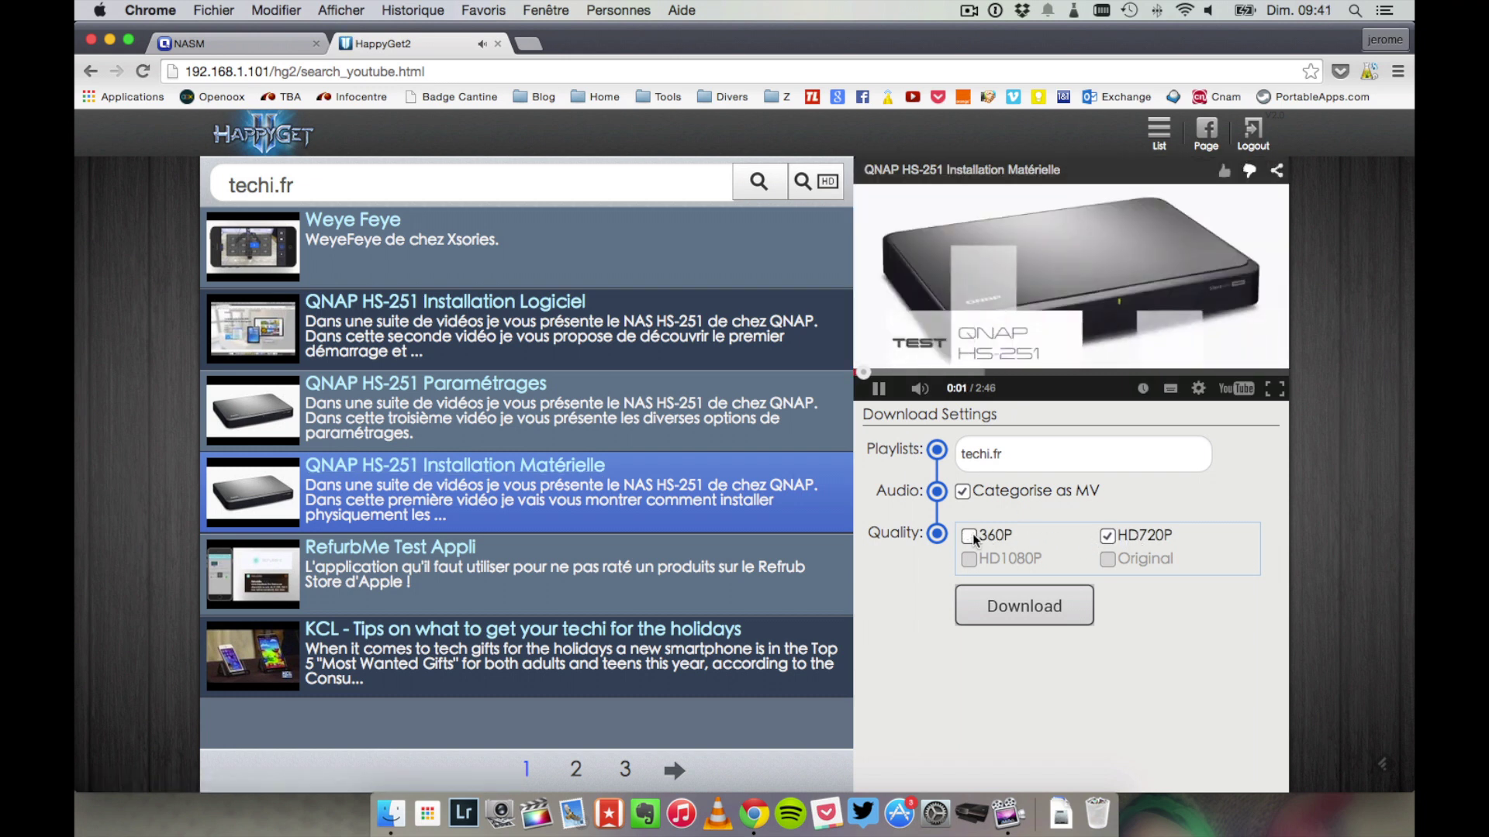
{"action": "left_click", "coordinate": [961, 491]}
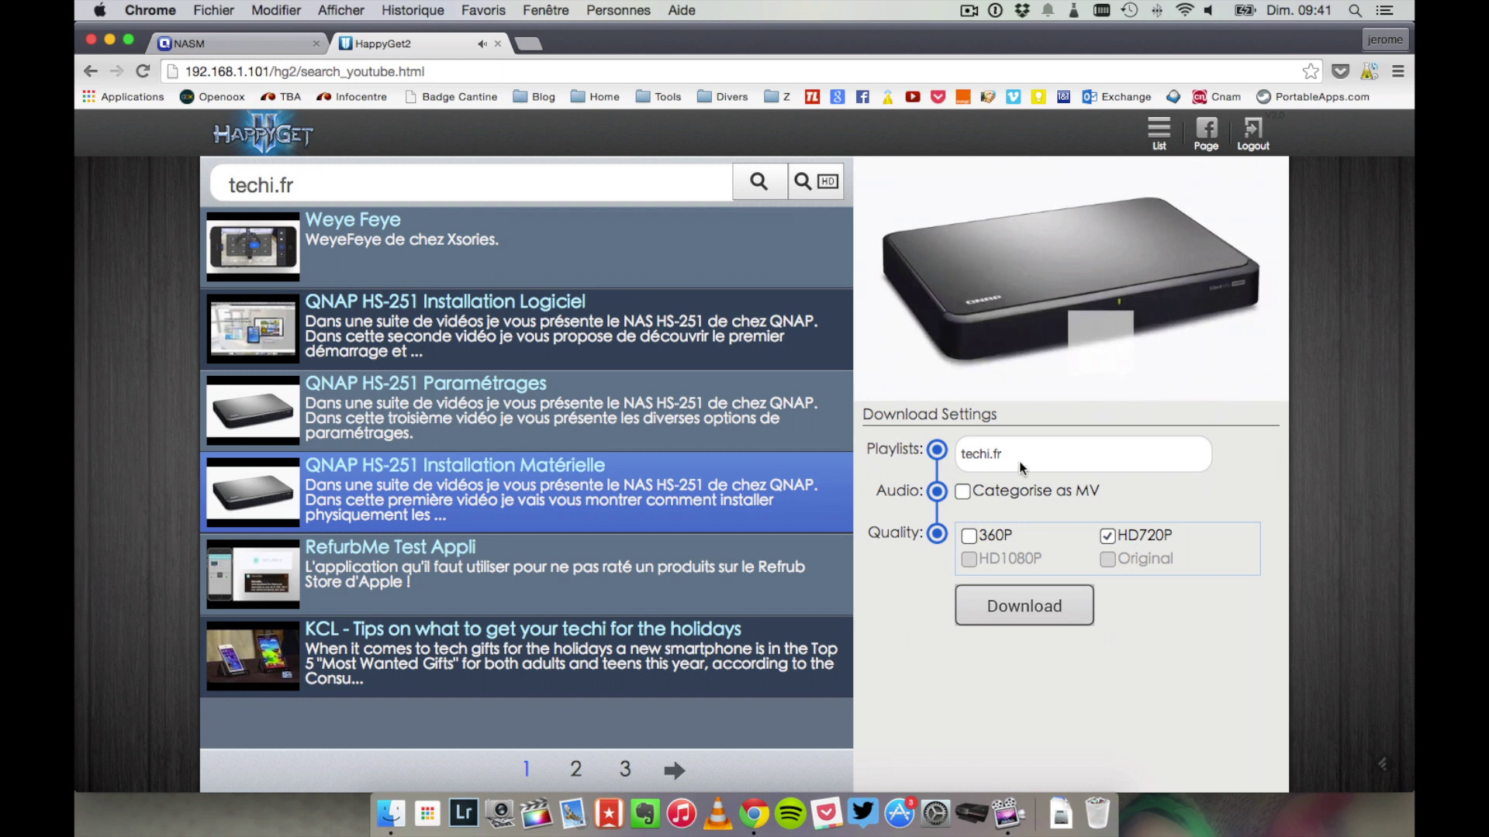
{"action": "left_click", "coordinate": [1024, 598]}
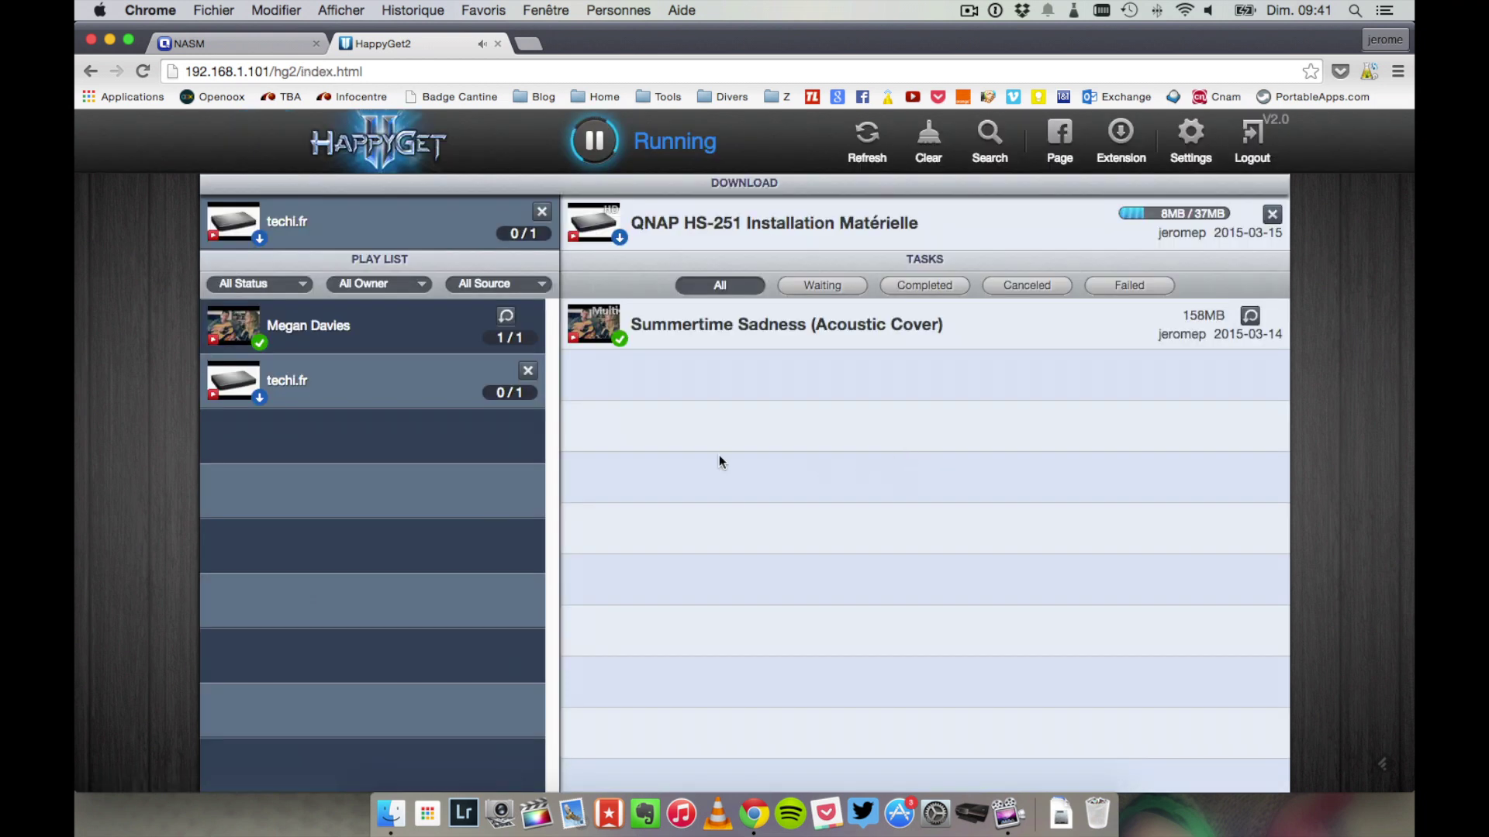
{"action": "left_click", "coordinate": [298, 388]}
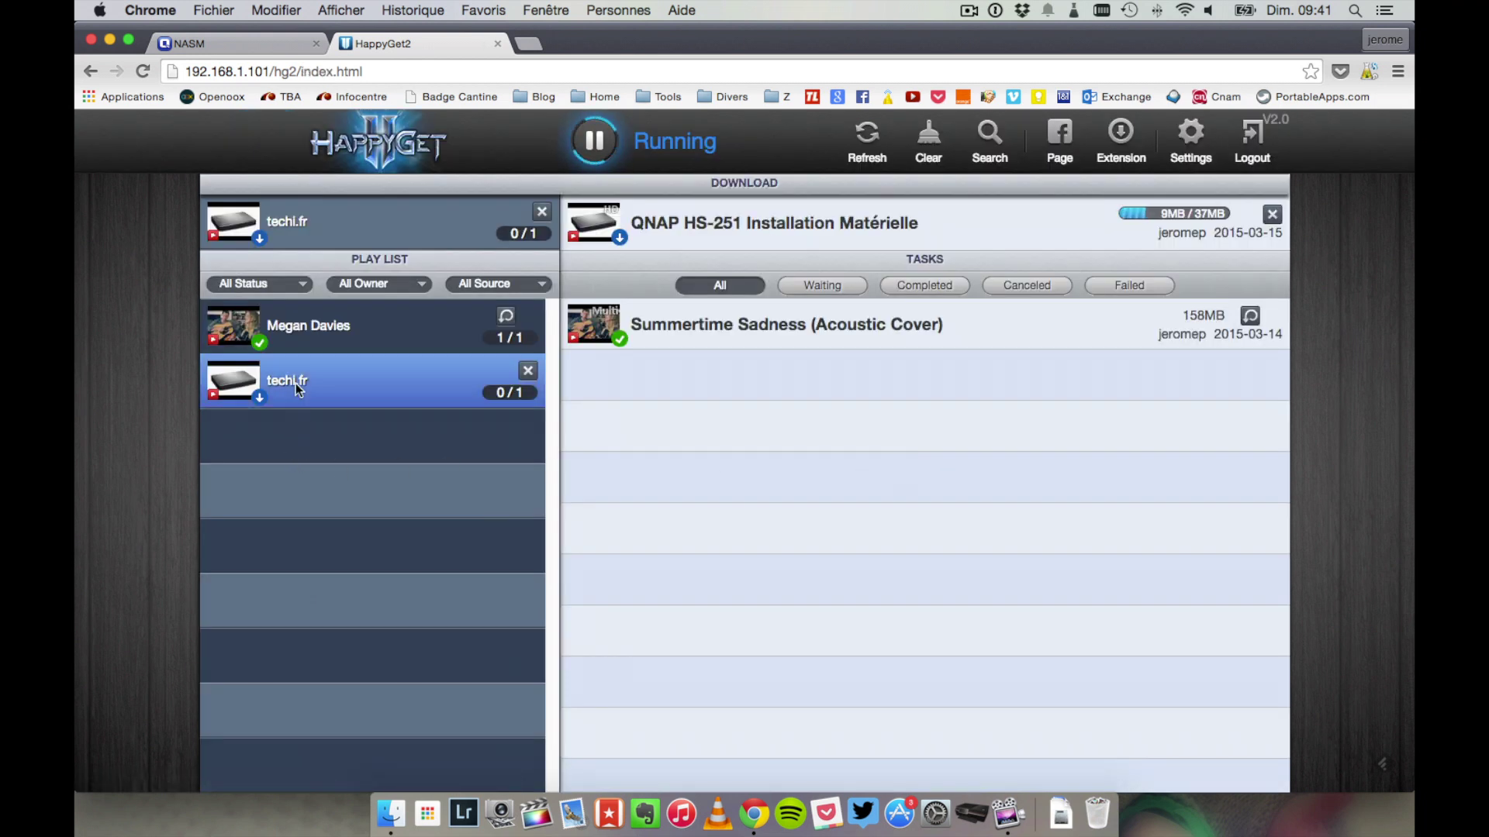
{"action": "left_click", "coordinate": [923, 287]}
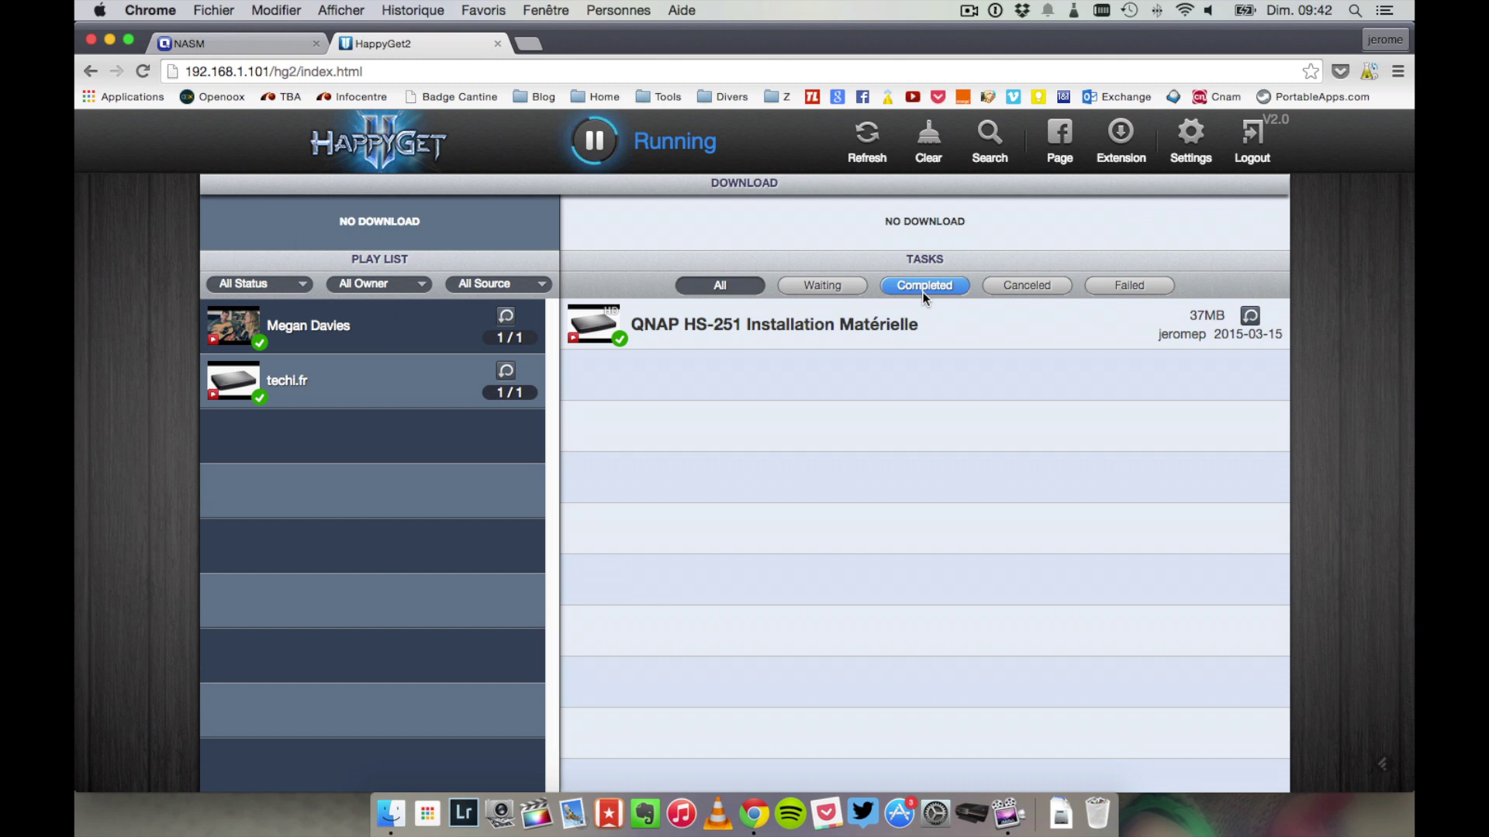
- Check the 720P mp4 in Multimedia/HappyGet/Video/techi.fr, then close the HappyGet2 tab and File Station
{"action": "left_click", "coordinate": [232, 43]}
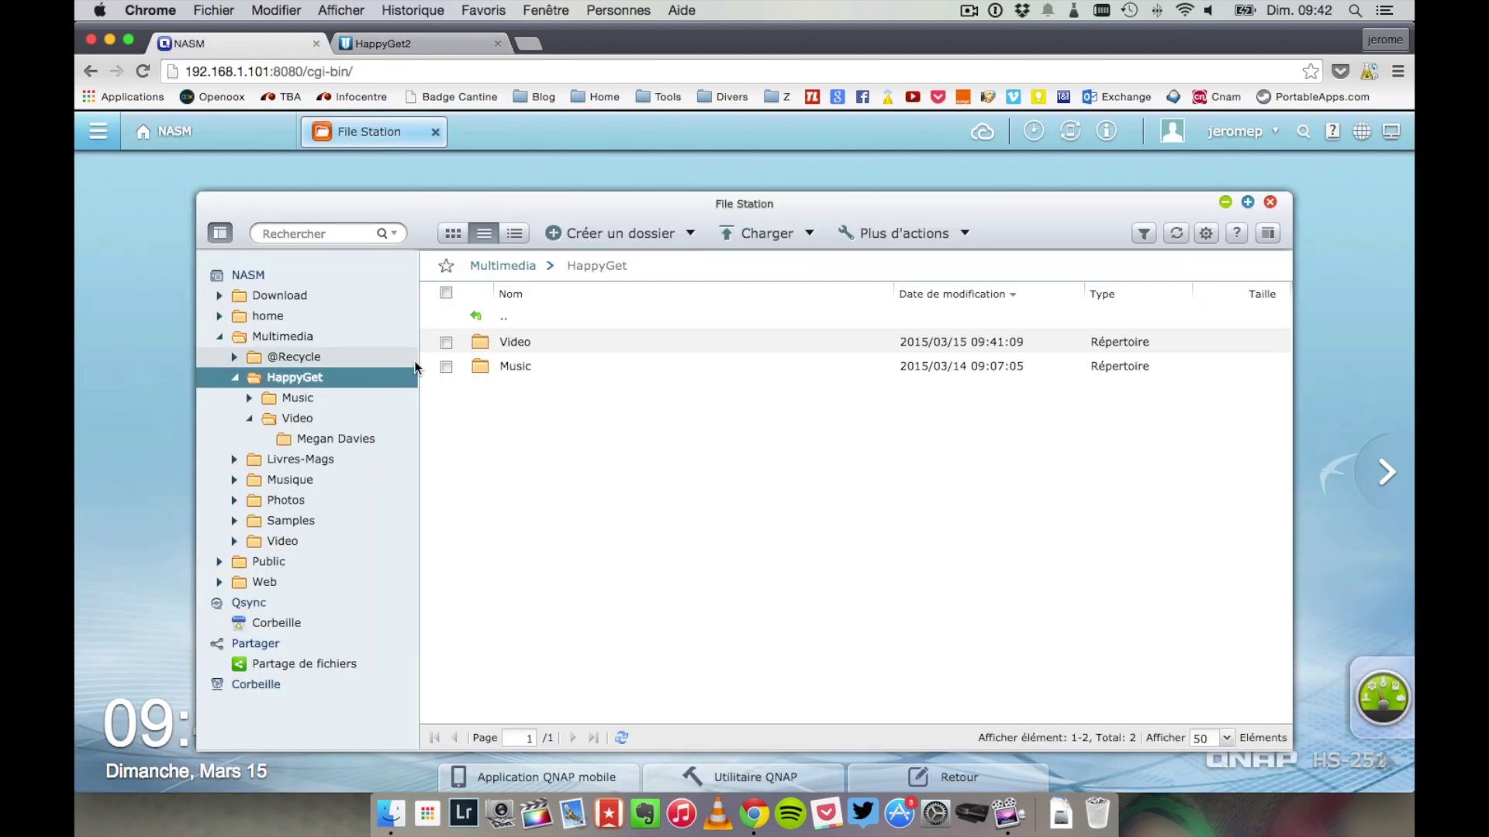
{"action": "double_click", "coordinate": [517, 341]}
{"action": "left_click", "coordinate": [518, 345]}
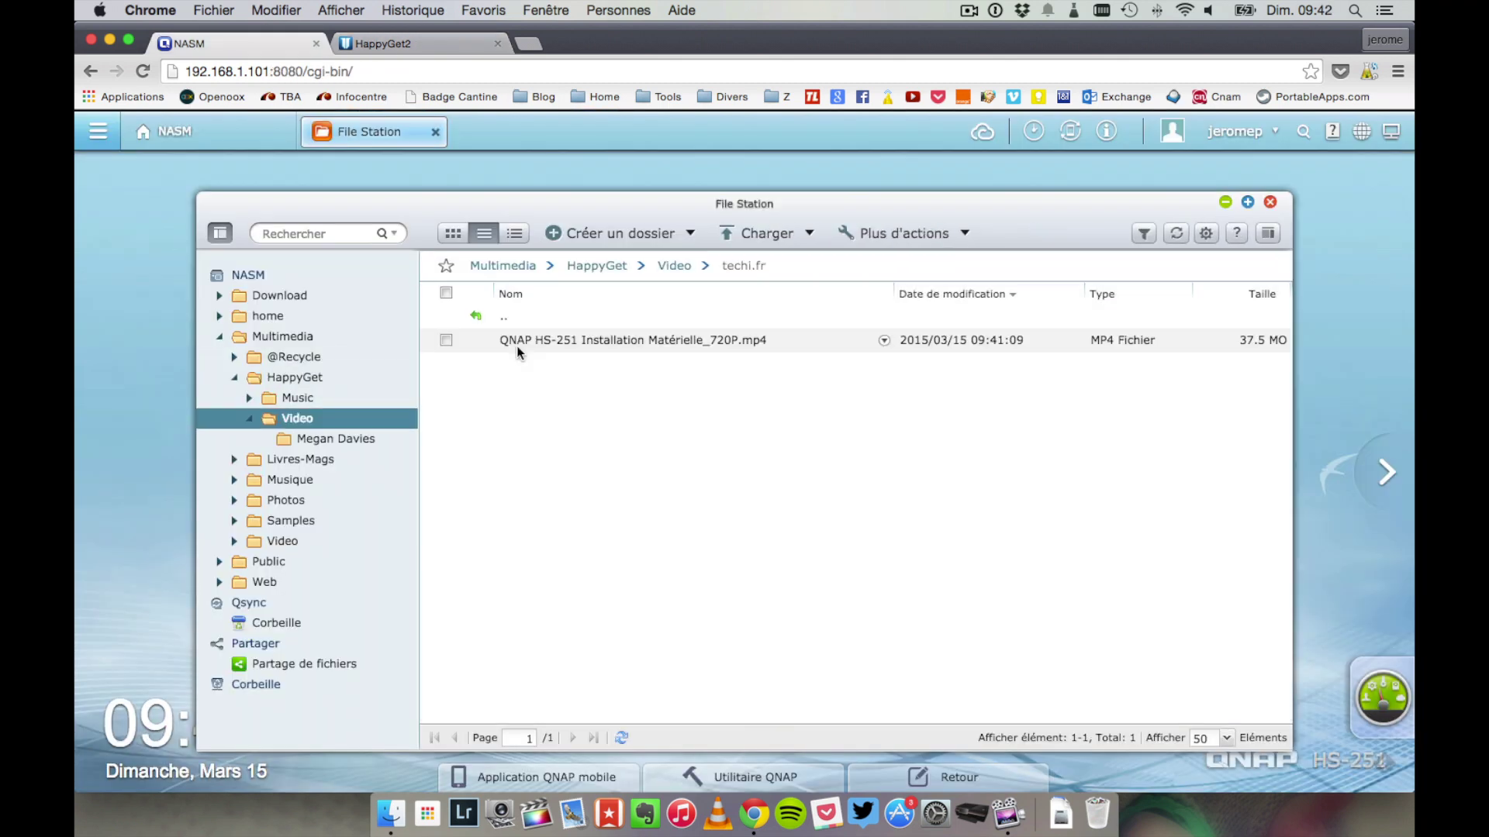
{"action": "left_click", "coordinate": [553, 344]}
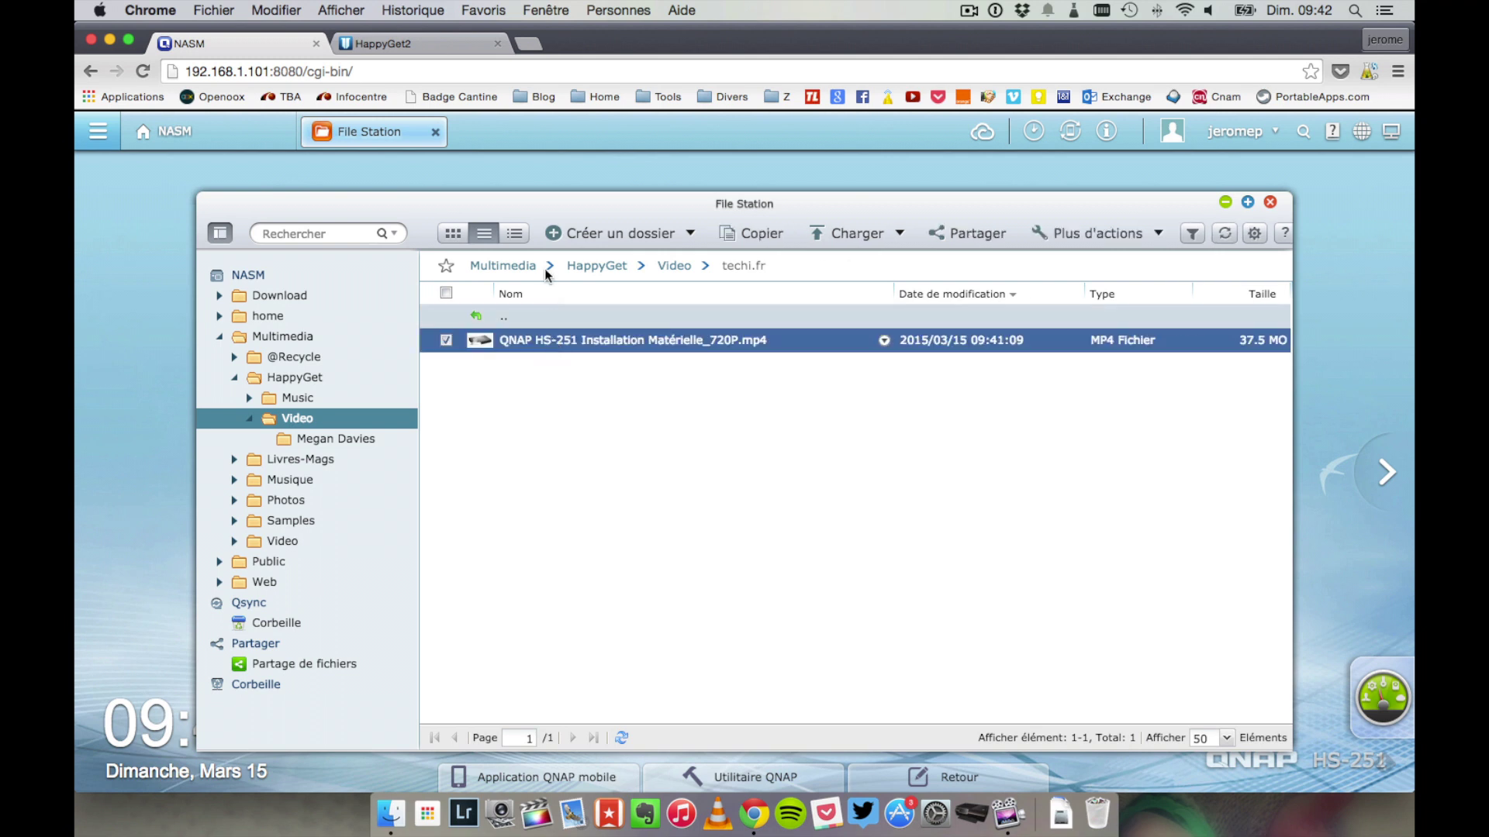
{"action": "left_click", "coordinate": [498, 43]}
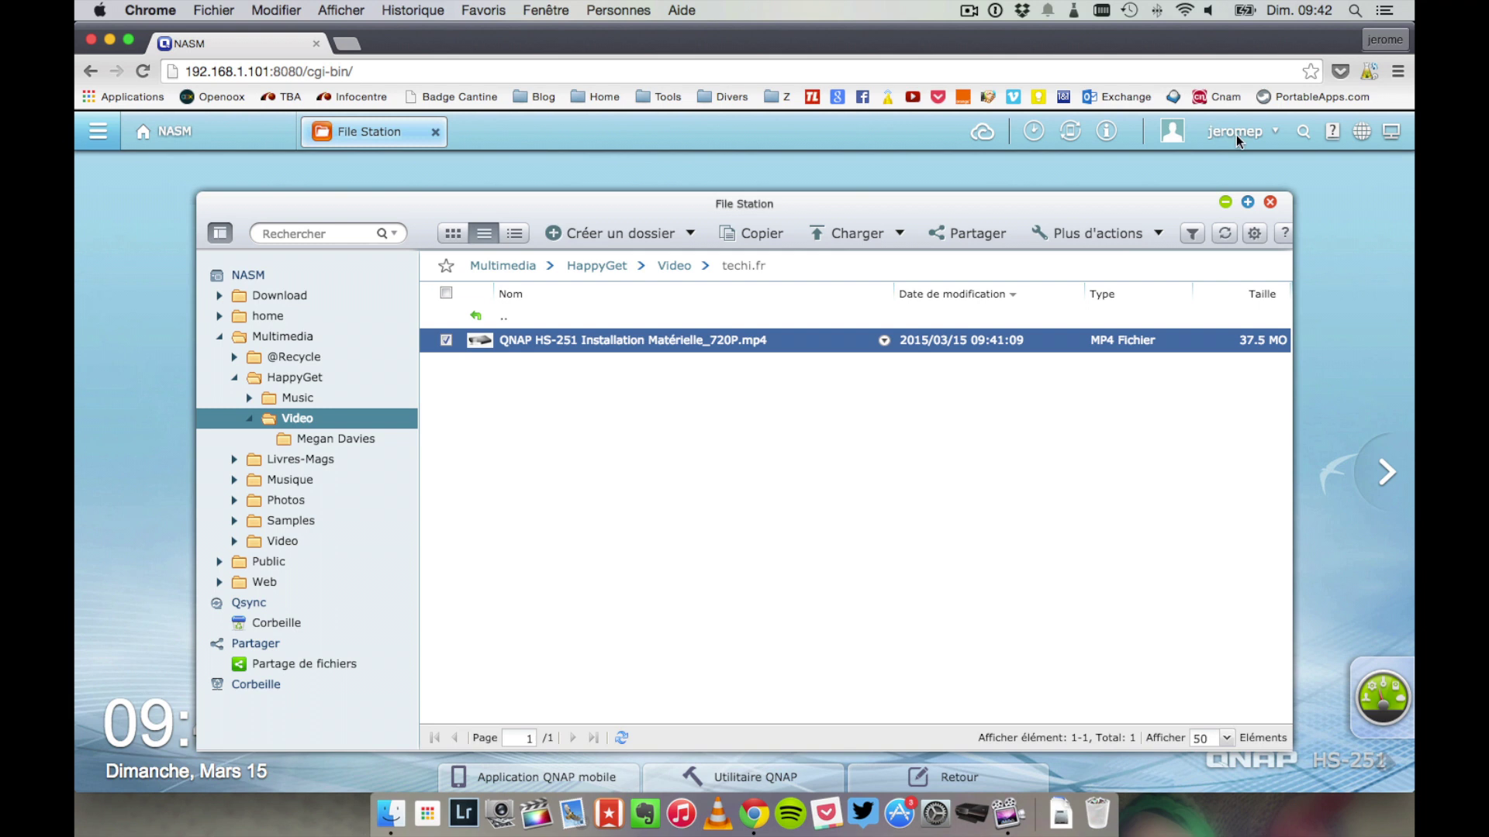
{"action": "left_click", "coordinate": [1270, 203]}
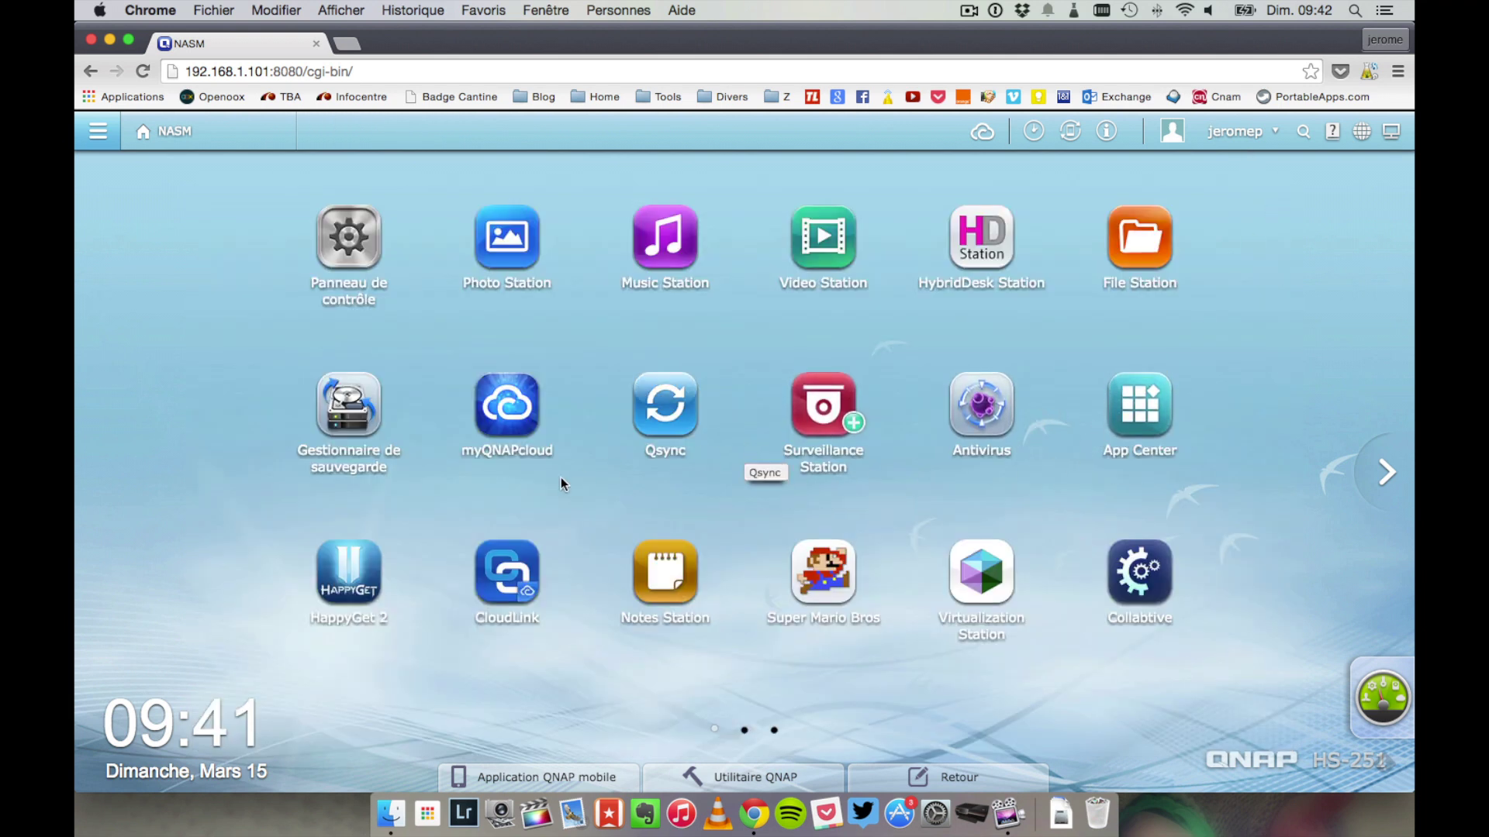
{"action": "left_click", "coordinate": [496, 572]}
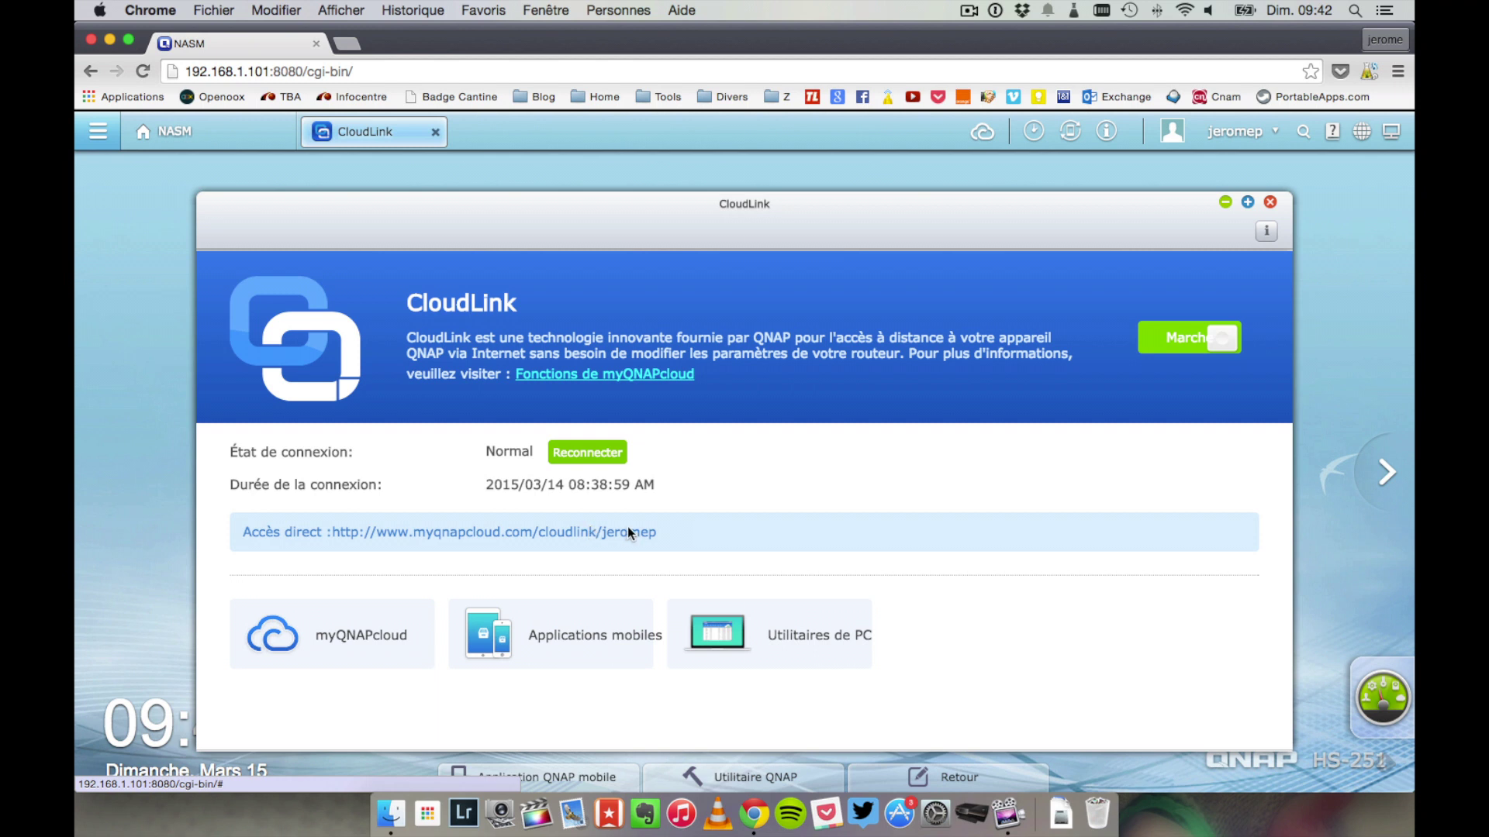
{"action": "left_click", "coordinate": [1270, 203]}
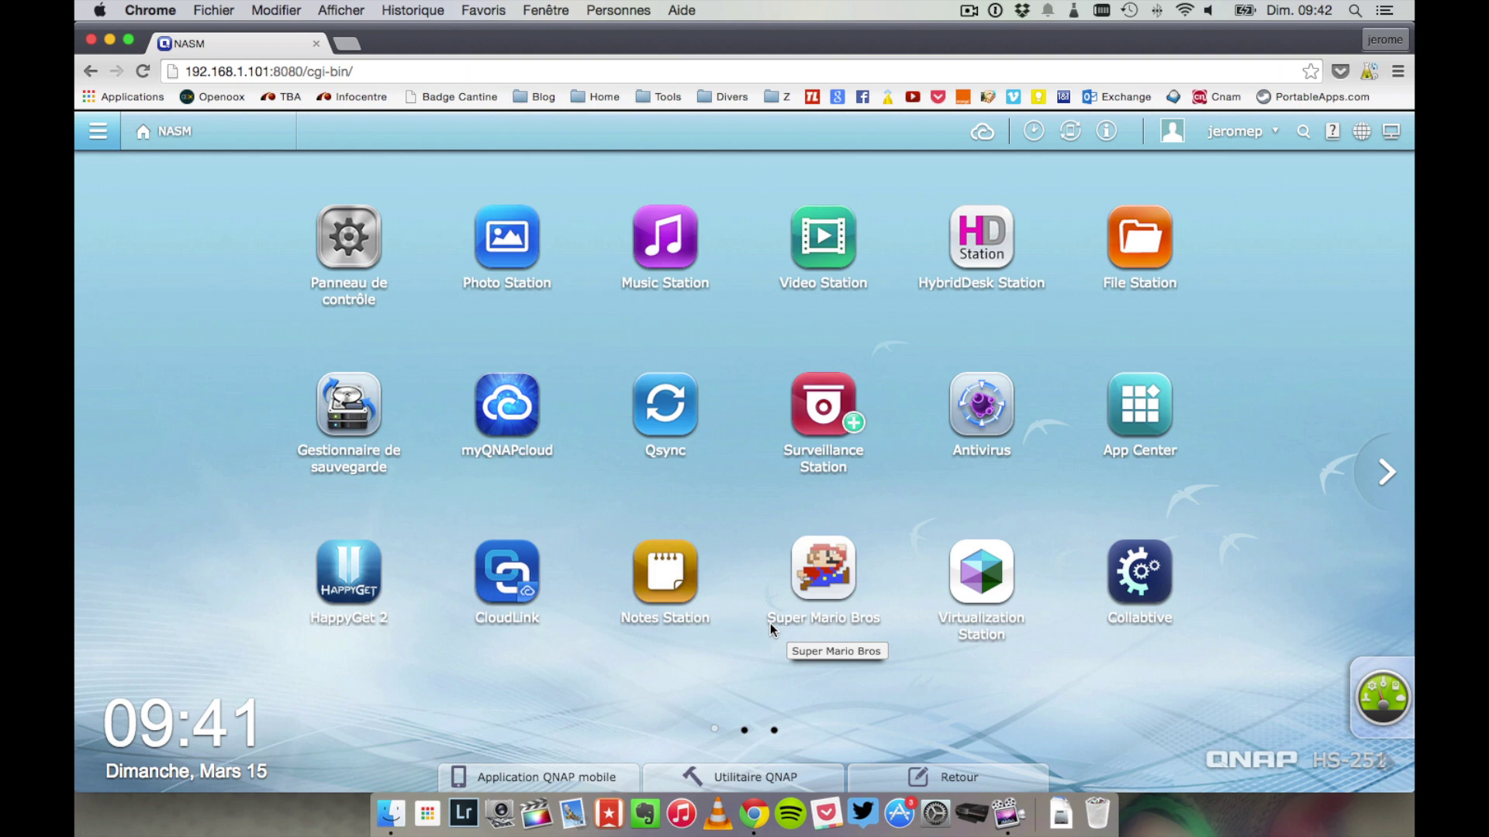
- Launch Notes Station, answer the Office preview prompt, view the Welcome section, then collapse the personal notebook
{"action": "left_click", "coordinate": [679, 578]}
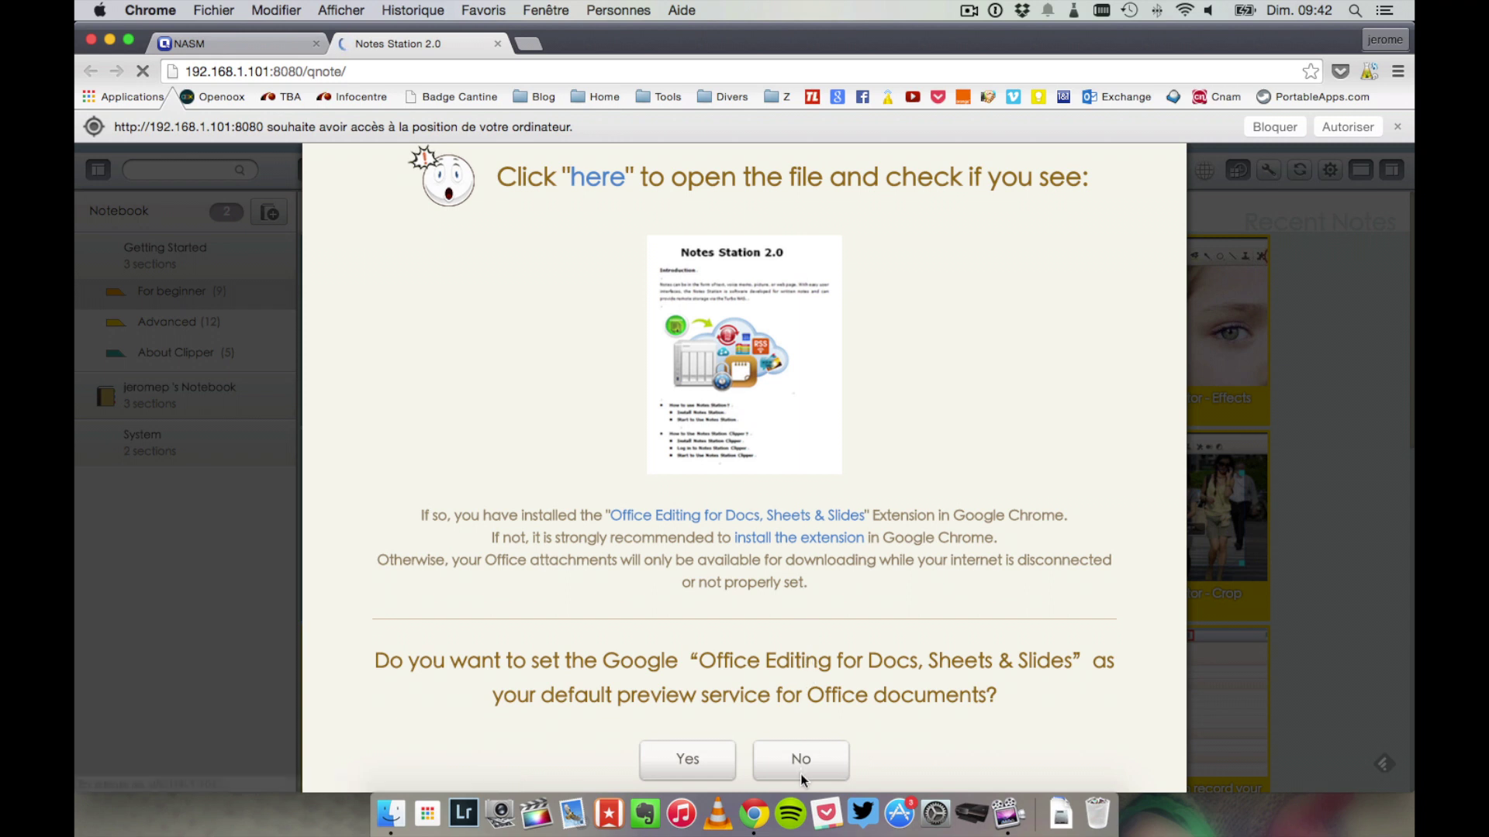
{"action": "left_click", "coordinate": [701, 761]}
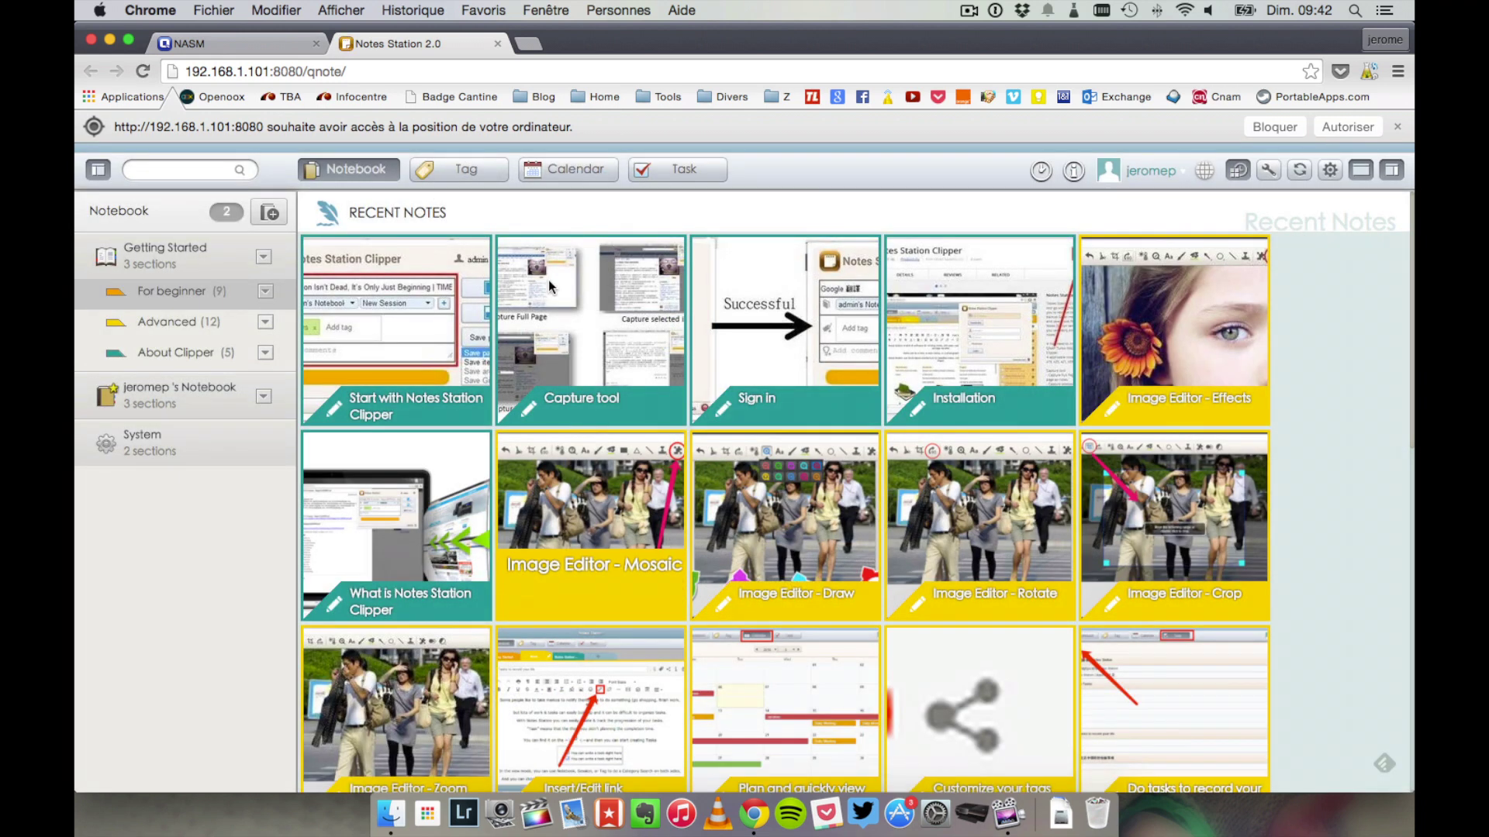
{"action": "left_click", "coordinate": [209, 387]}
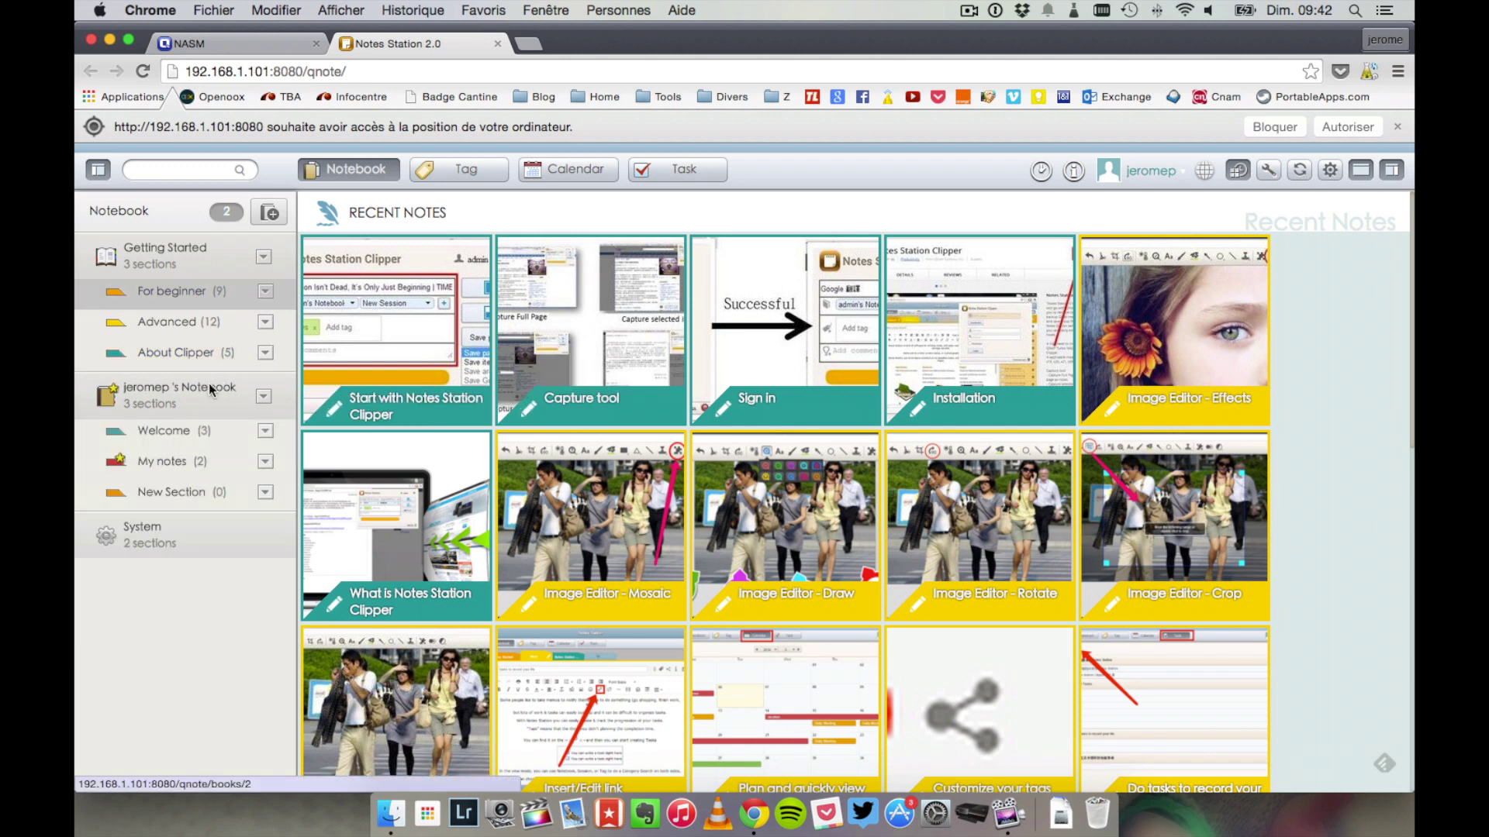
{"action": "left_click", "coordinate": [200, 434]}
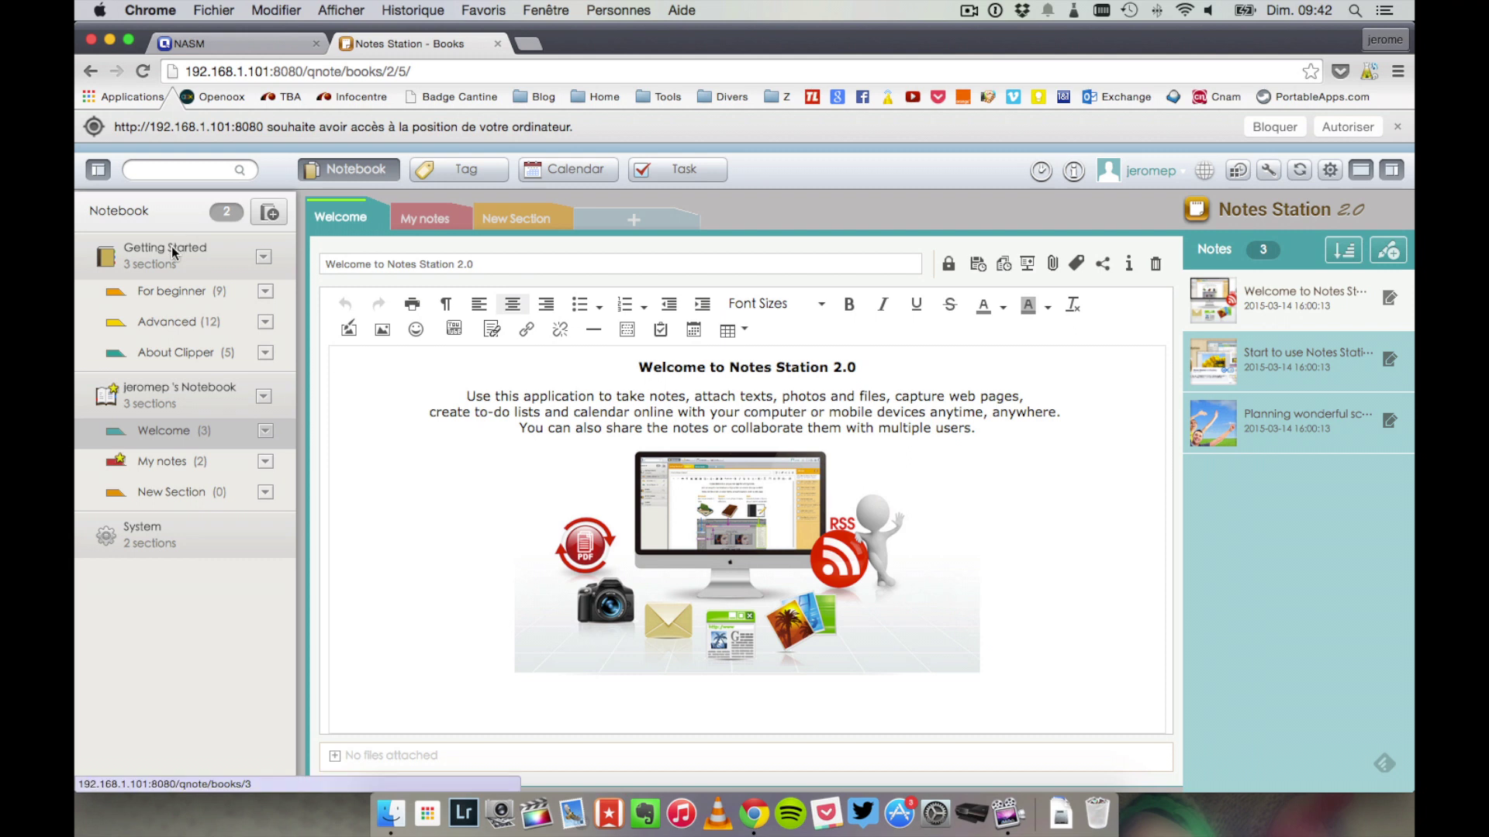
{"action": "left_click", "coordinate": [179, 398]}
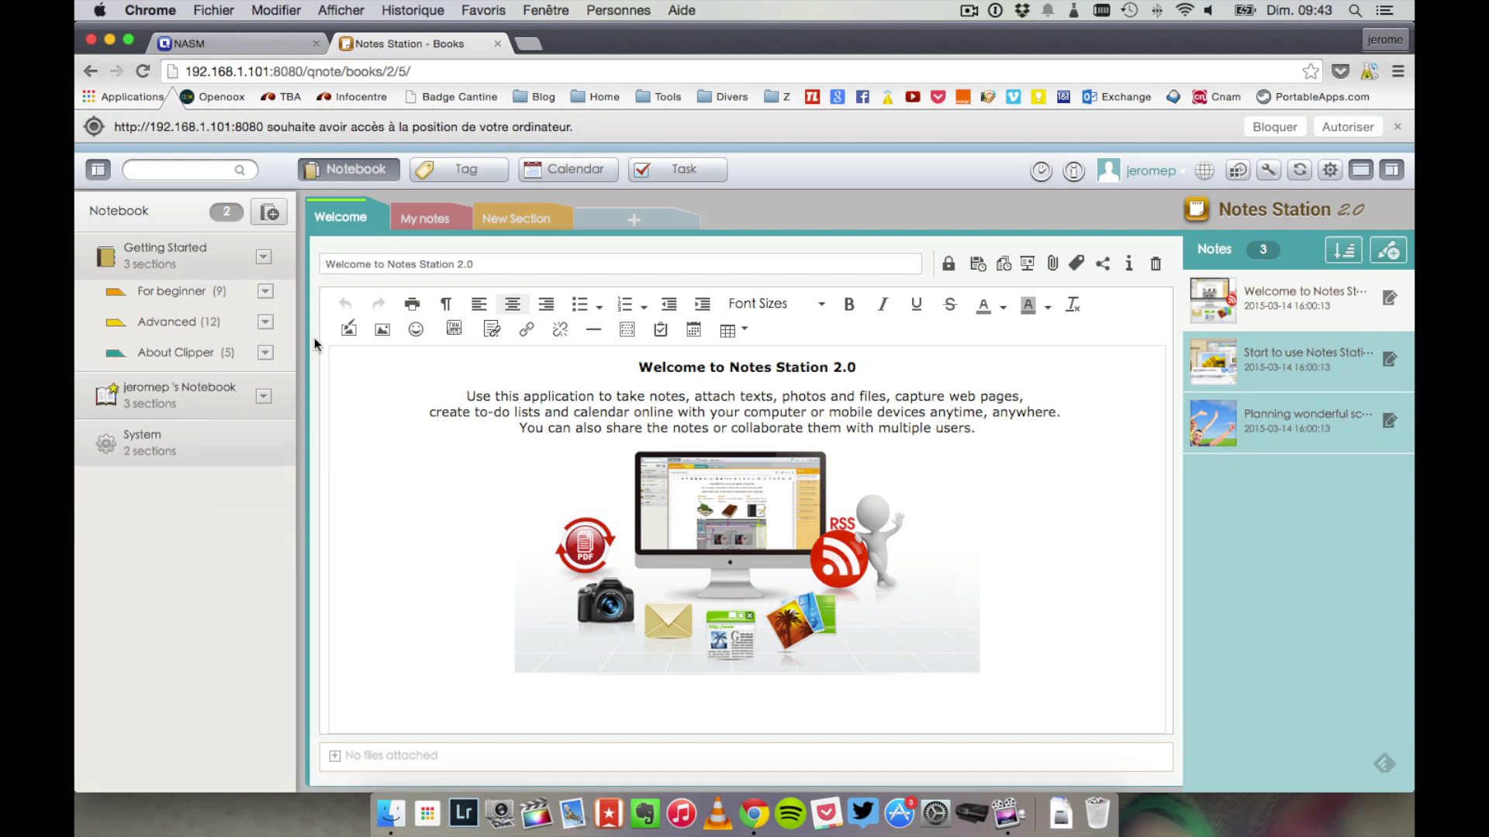
- Add a Test QNAP section and write a note reading 'Test de Note'
{"action": "left_click", "coordinate": [650, 215]}
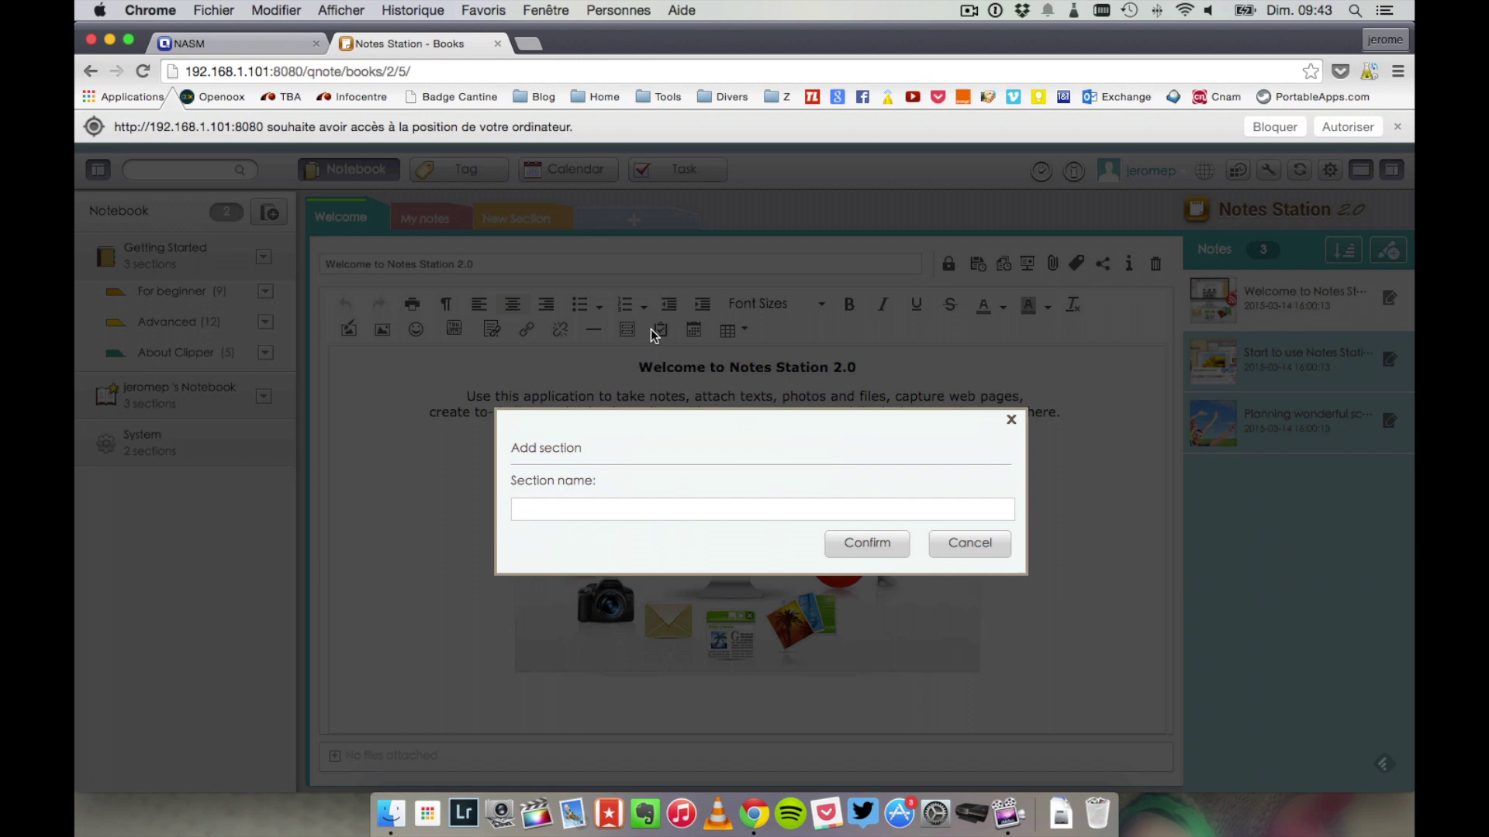
{"action": "type", "text": "Test QNAP"}
{"action": "left_click", "coordinate": [856, 542]}
{"action": "type", "text": "Test de Note"}
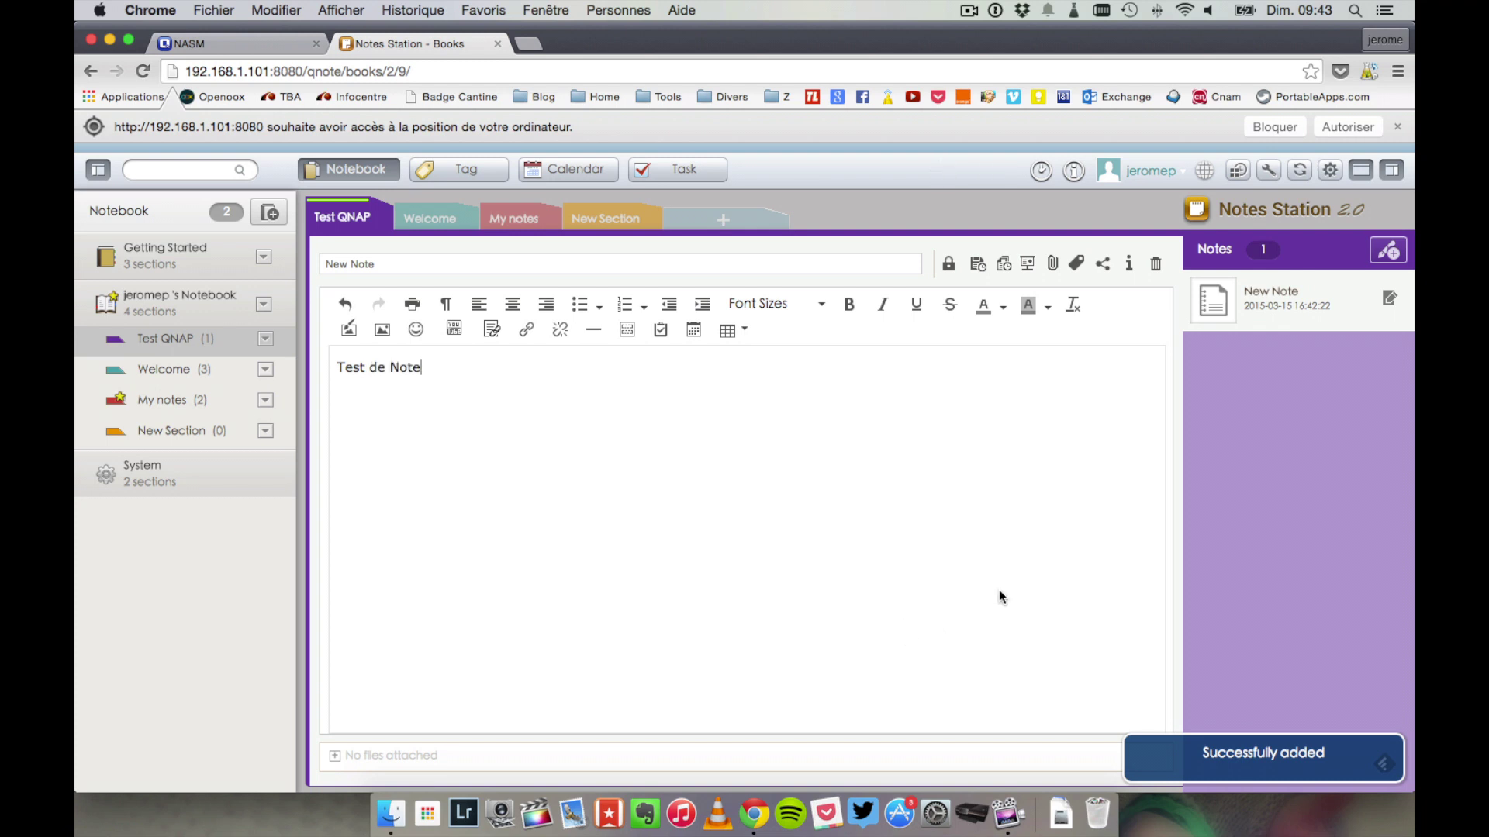
- Browse the Welcome, My notes and New Section tabs, open Planning wonderful schedule, reload, and close Notes Station
{"action": "left_click", "coordinate": [417, 220]}
{"action": "left_click", "coordinate": [513, 217]}
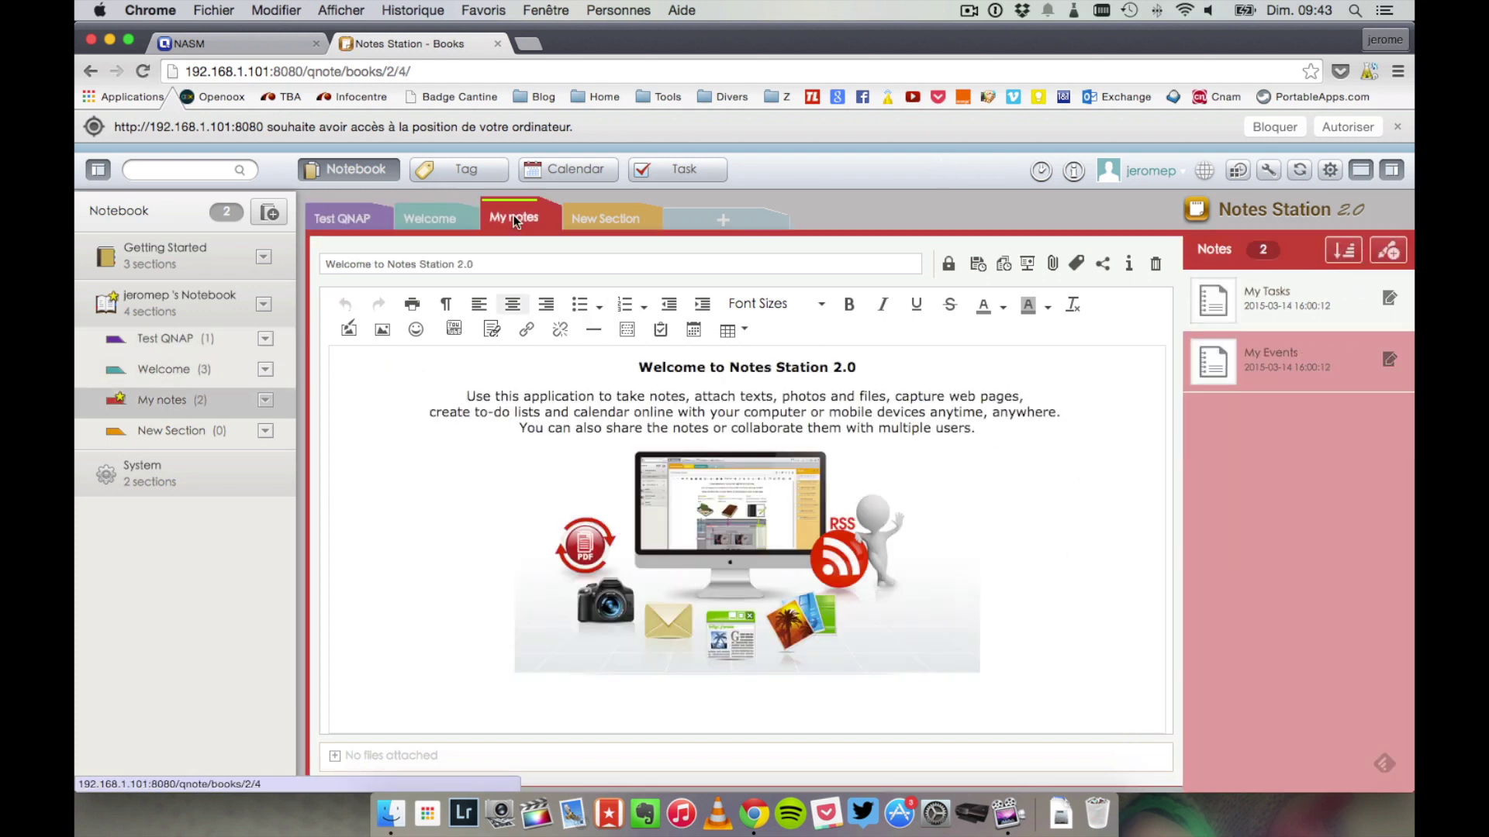
{"action": "left_click", "coordinate": [584, 215]}
{"action": "left_click", "coordinate": [190, 369]}
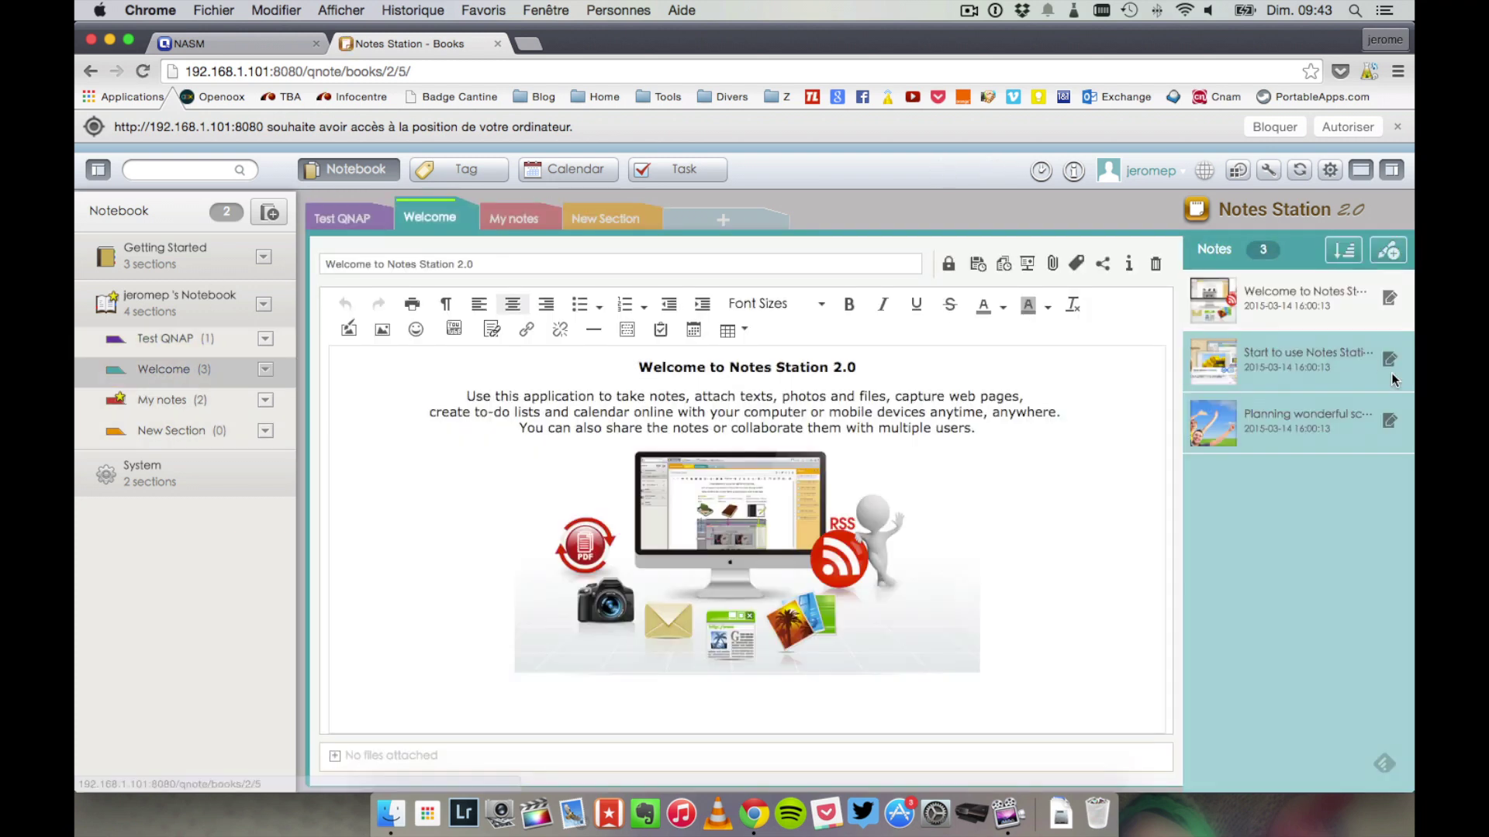
{"action": "left_click", "coordinate": [1223, 415]}
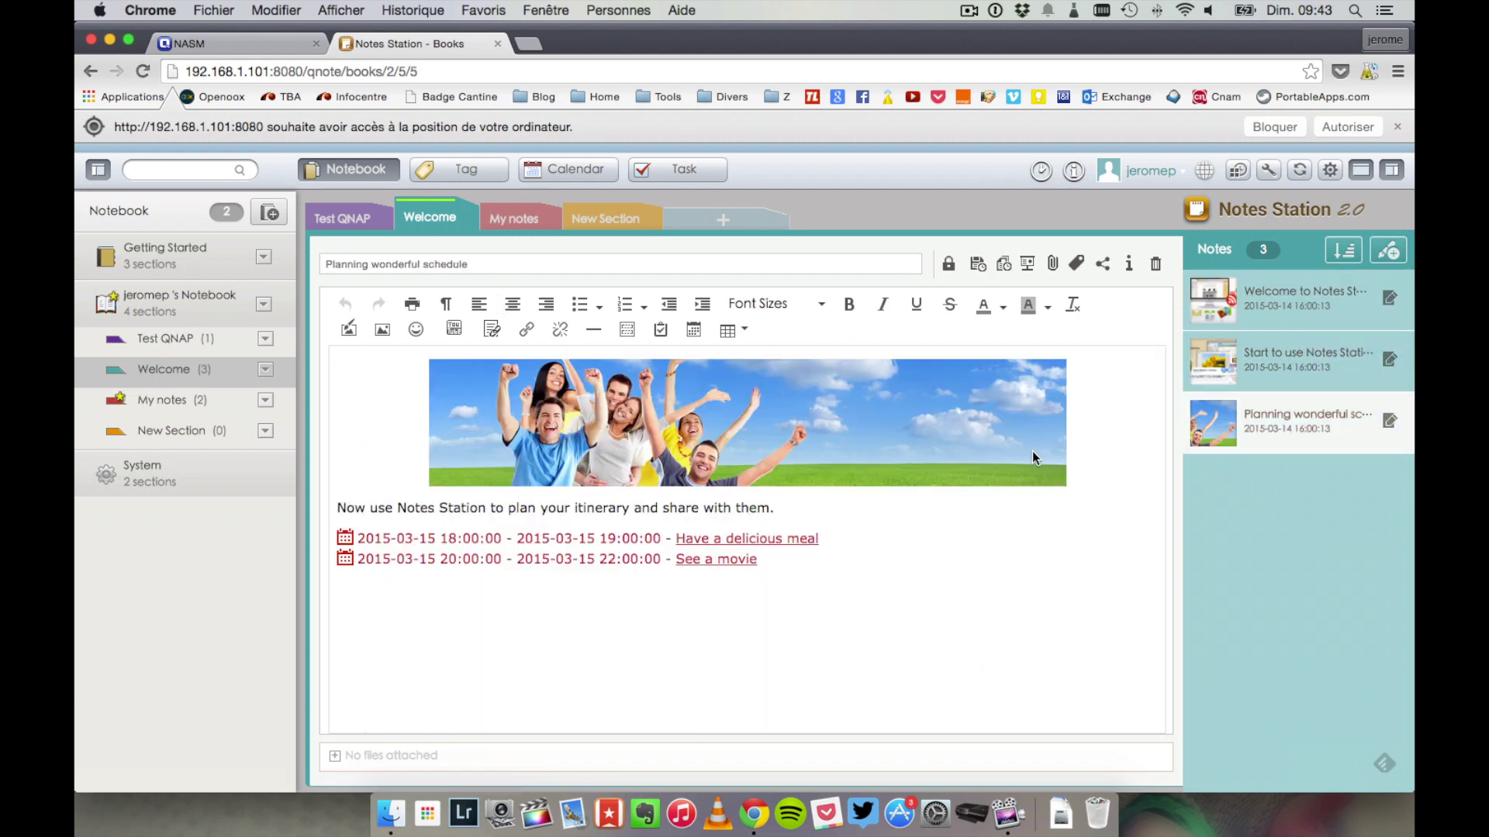
{"action": "left_click", "coordinate": [1301, 169]}
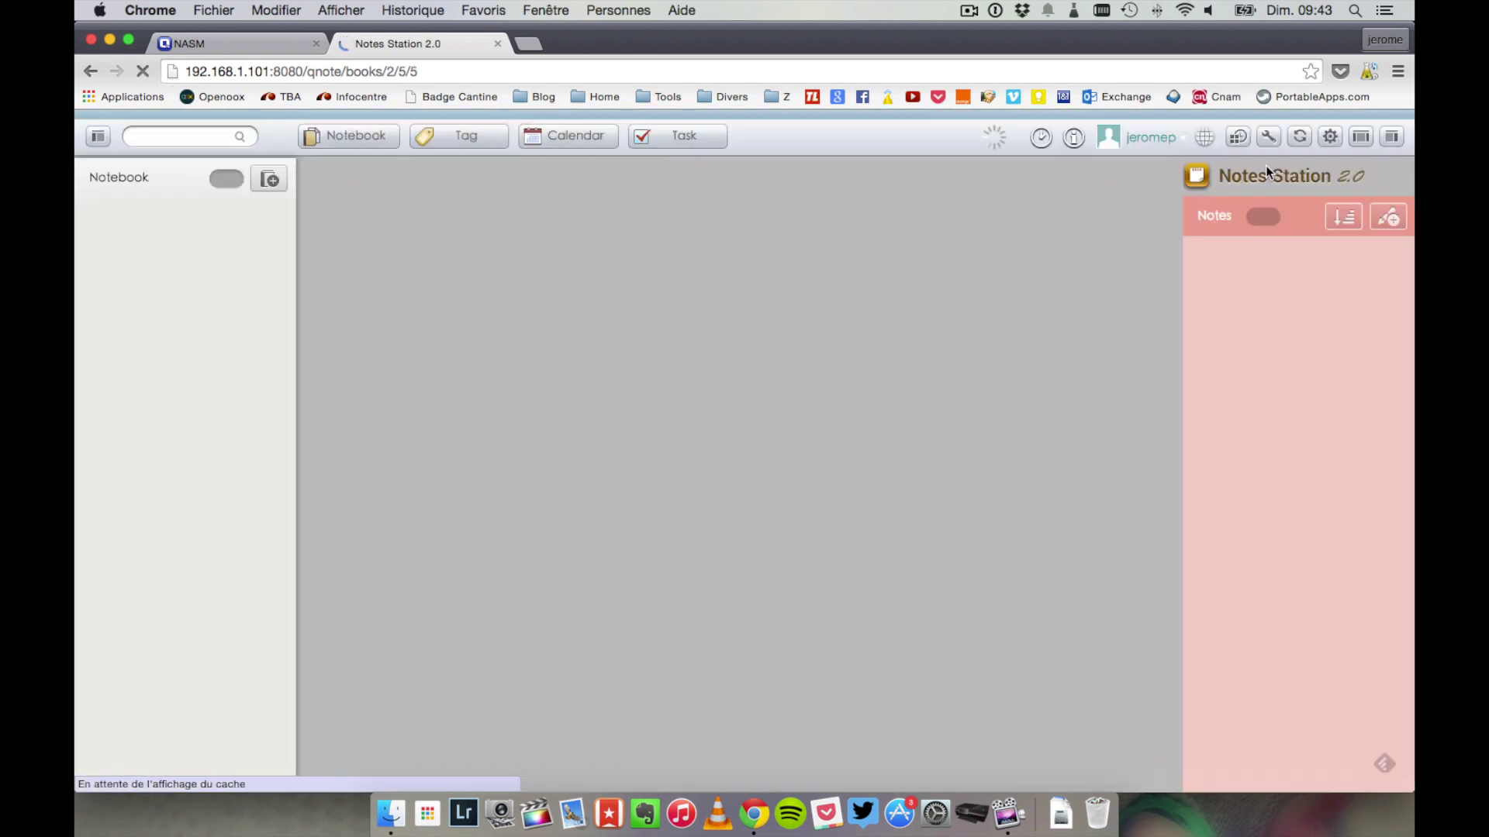
{"action": "left_click", "coordinate": [497, 43]}
{"action": "left_click", "coordinate": [819, 551]}
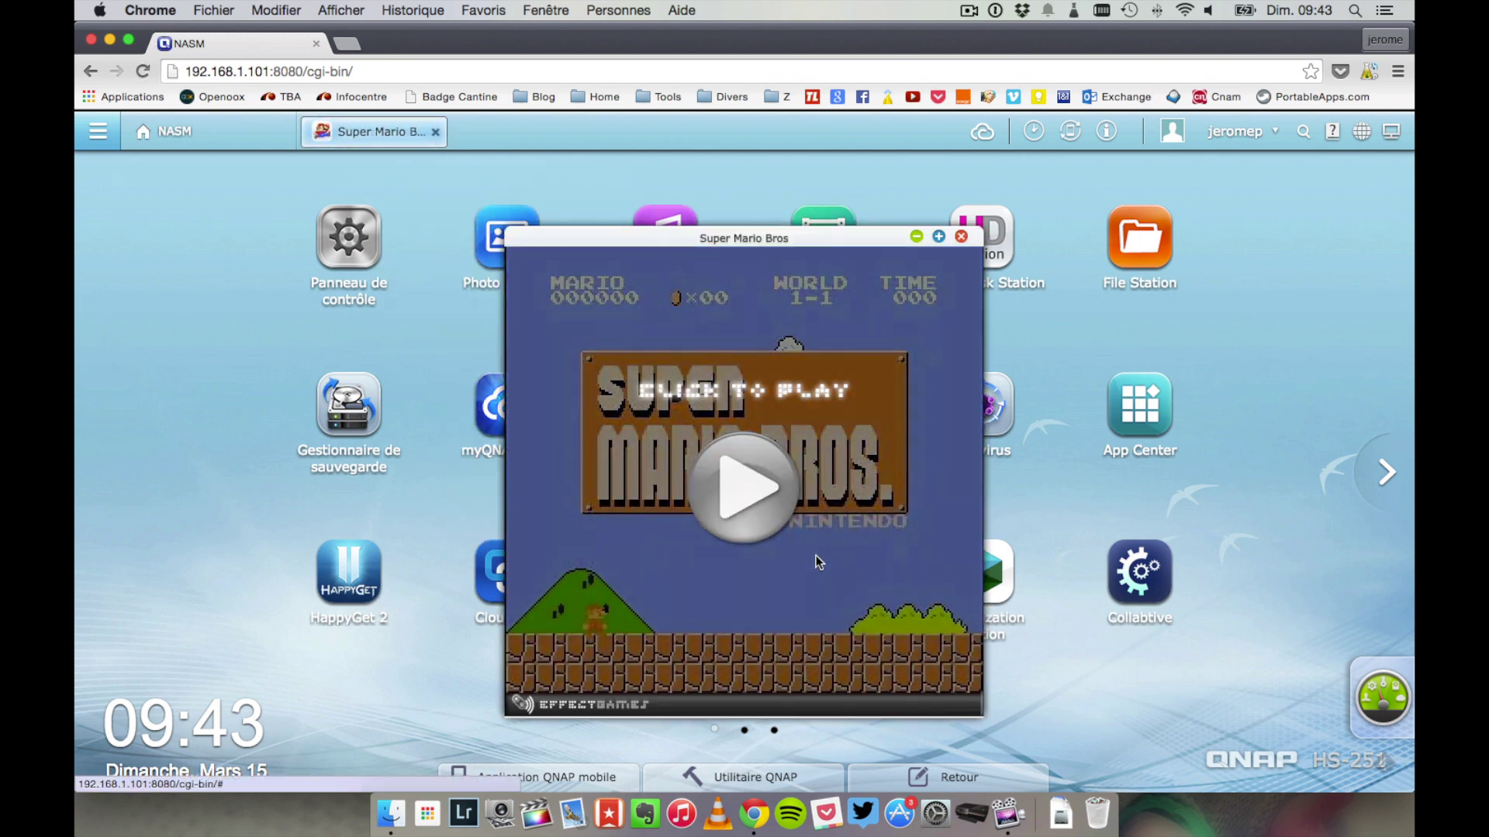
- Play World 1-1 of Super Mario Bros, walking Mario right, then close the game
{"action": "left_click", "coordinate": [766, 514]}
{"action": "key", "text": "Return"}
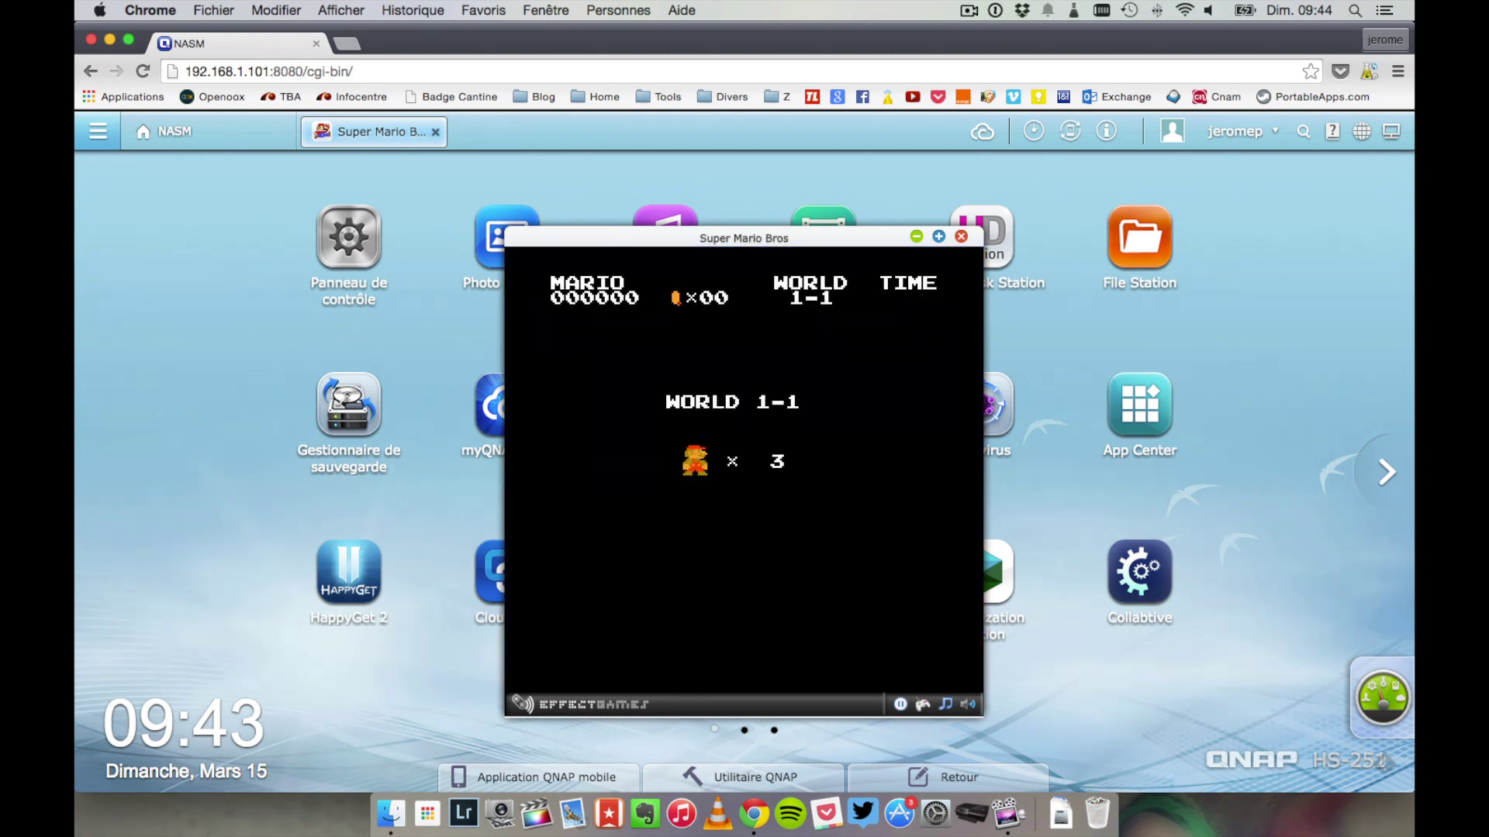
{"action": "key", "text": "Right"}
{"action": "key", "text": "Right"}
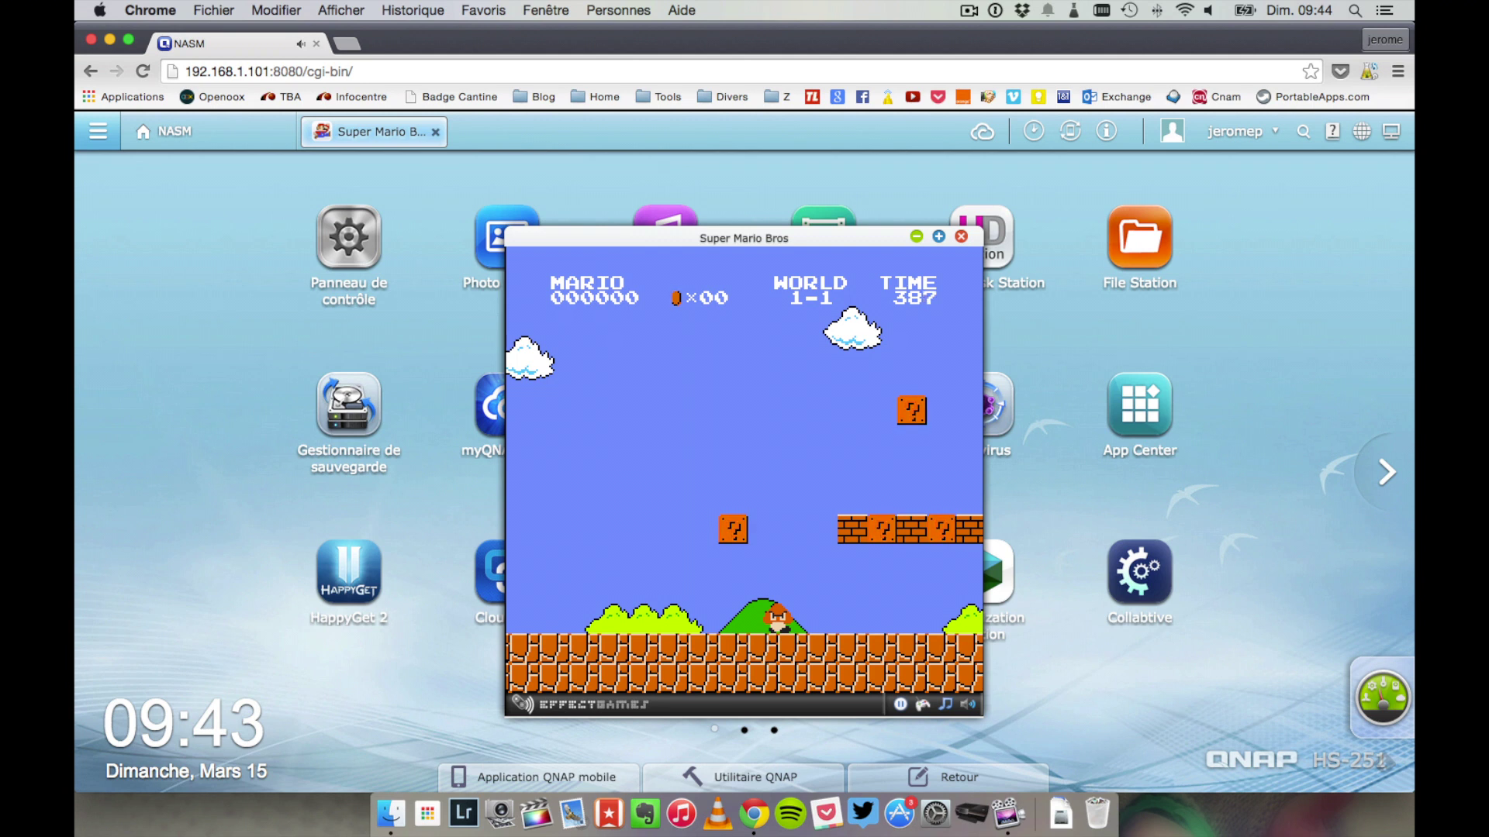
{"action": "left_click", "coordinate": [961, 237]}
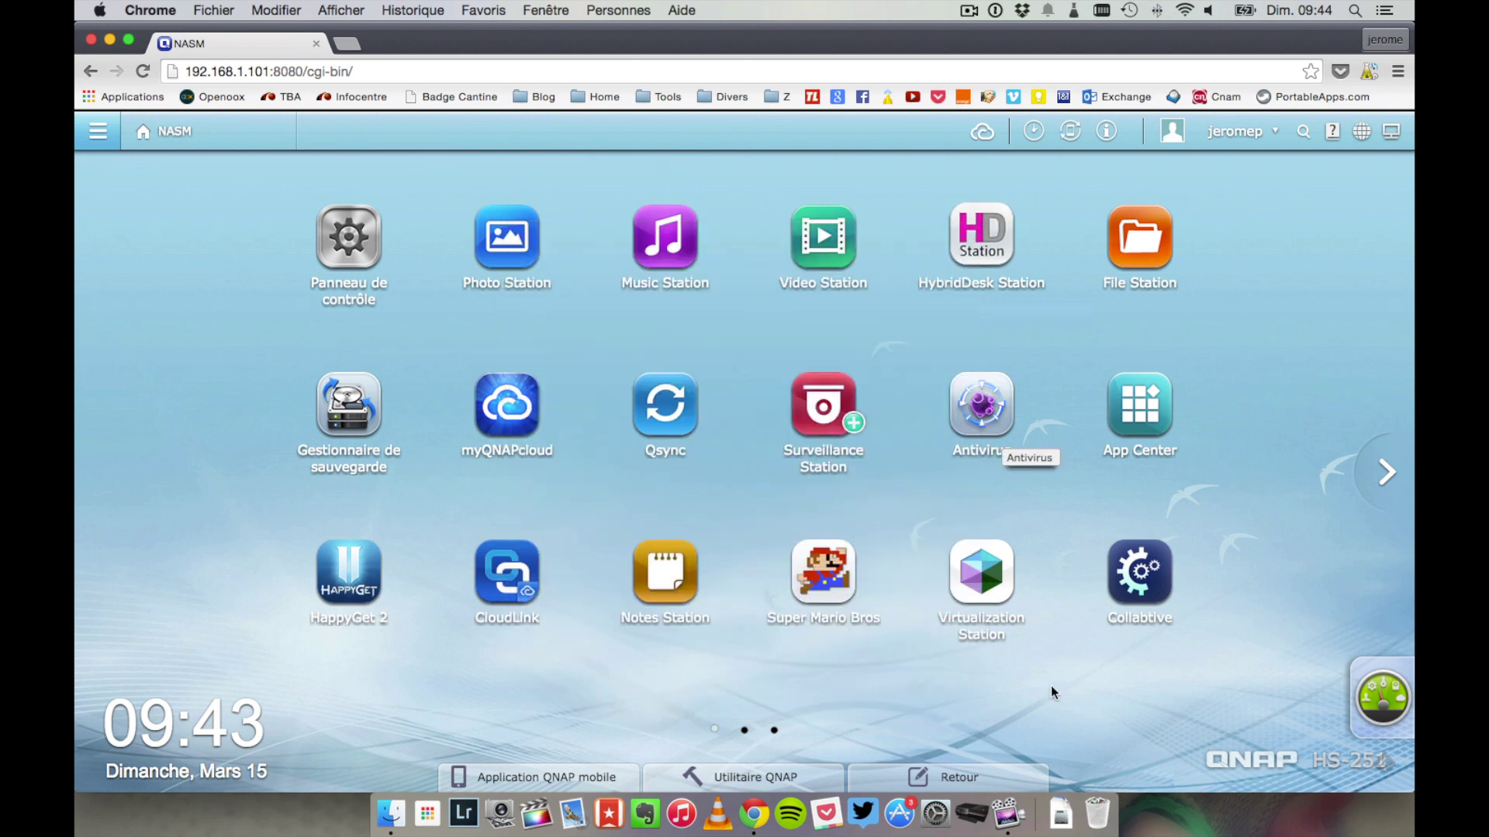
- Open Collabtive and log in with the administrator username and password
{"action": "left_click", "coordinate": [1137, 574]}
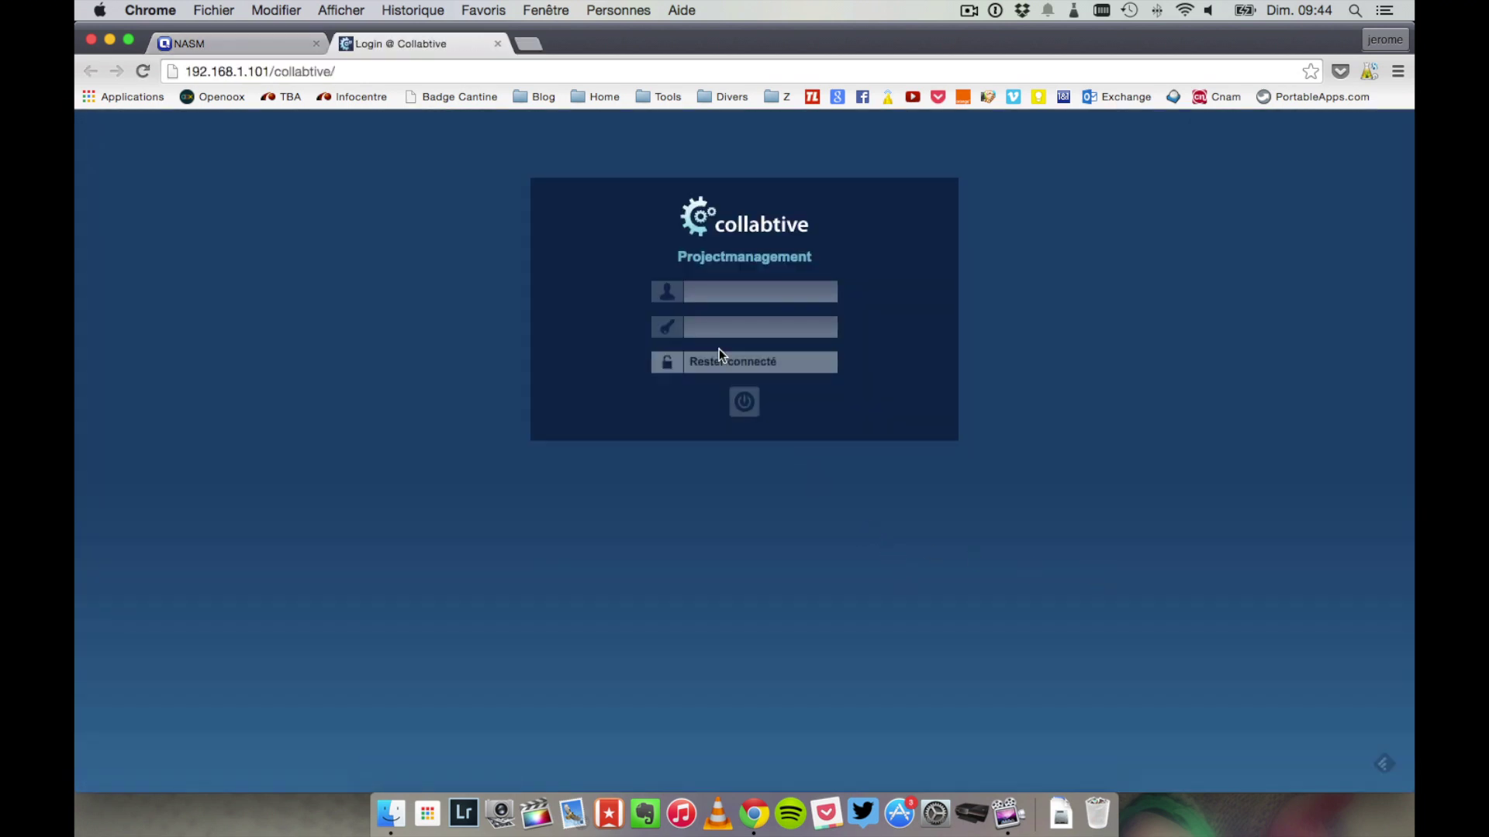
{"action": "left_click", "coordinate": [713, 295]}
{"action": "type", "text": "admin"}
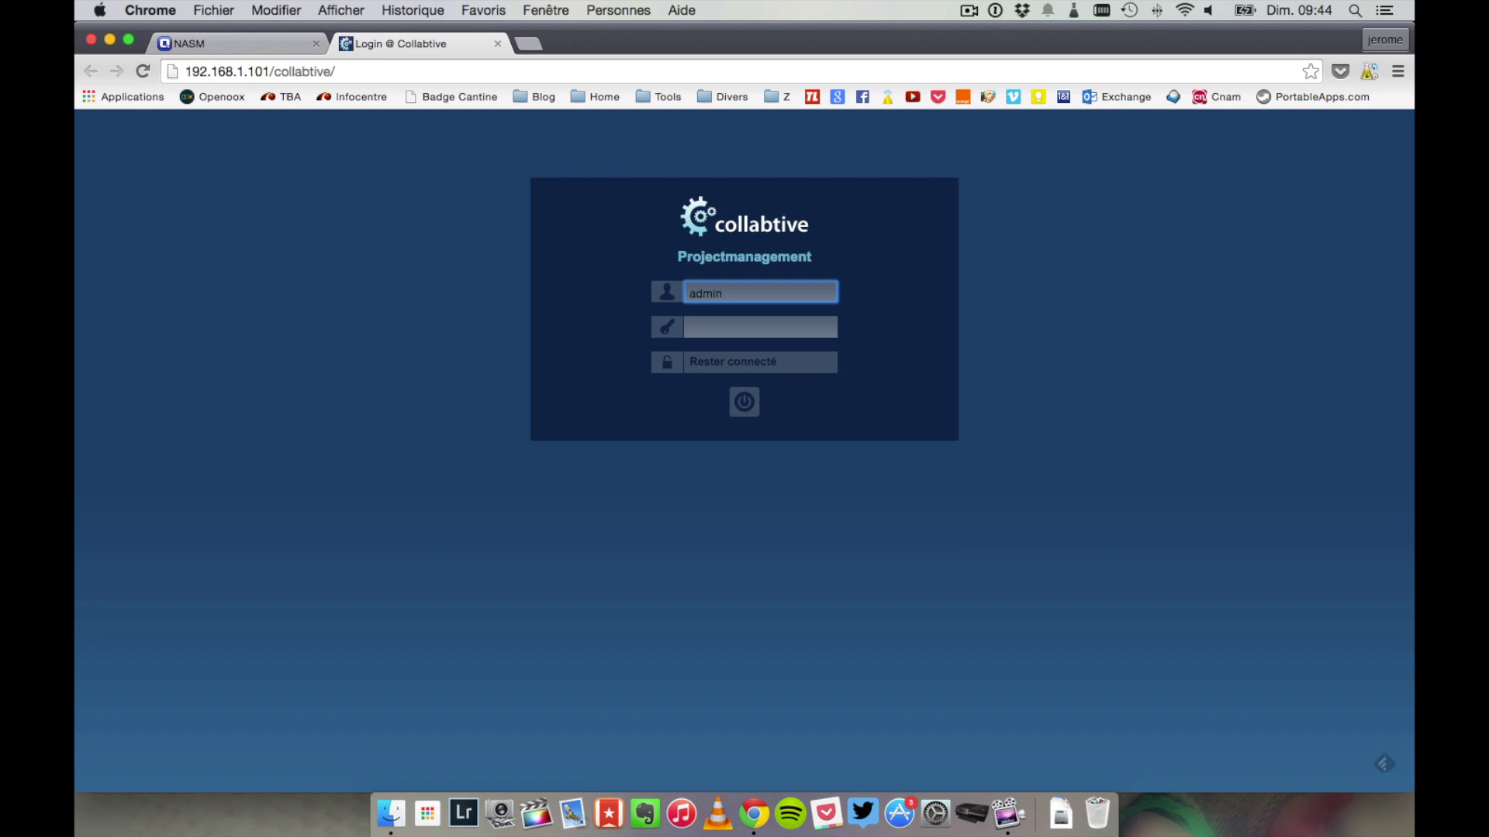
{"action": "key", "text": "Tab"}
{"action": "type", "text": "a"}
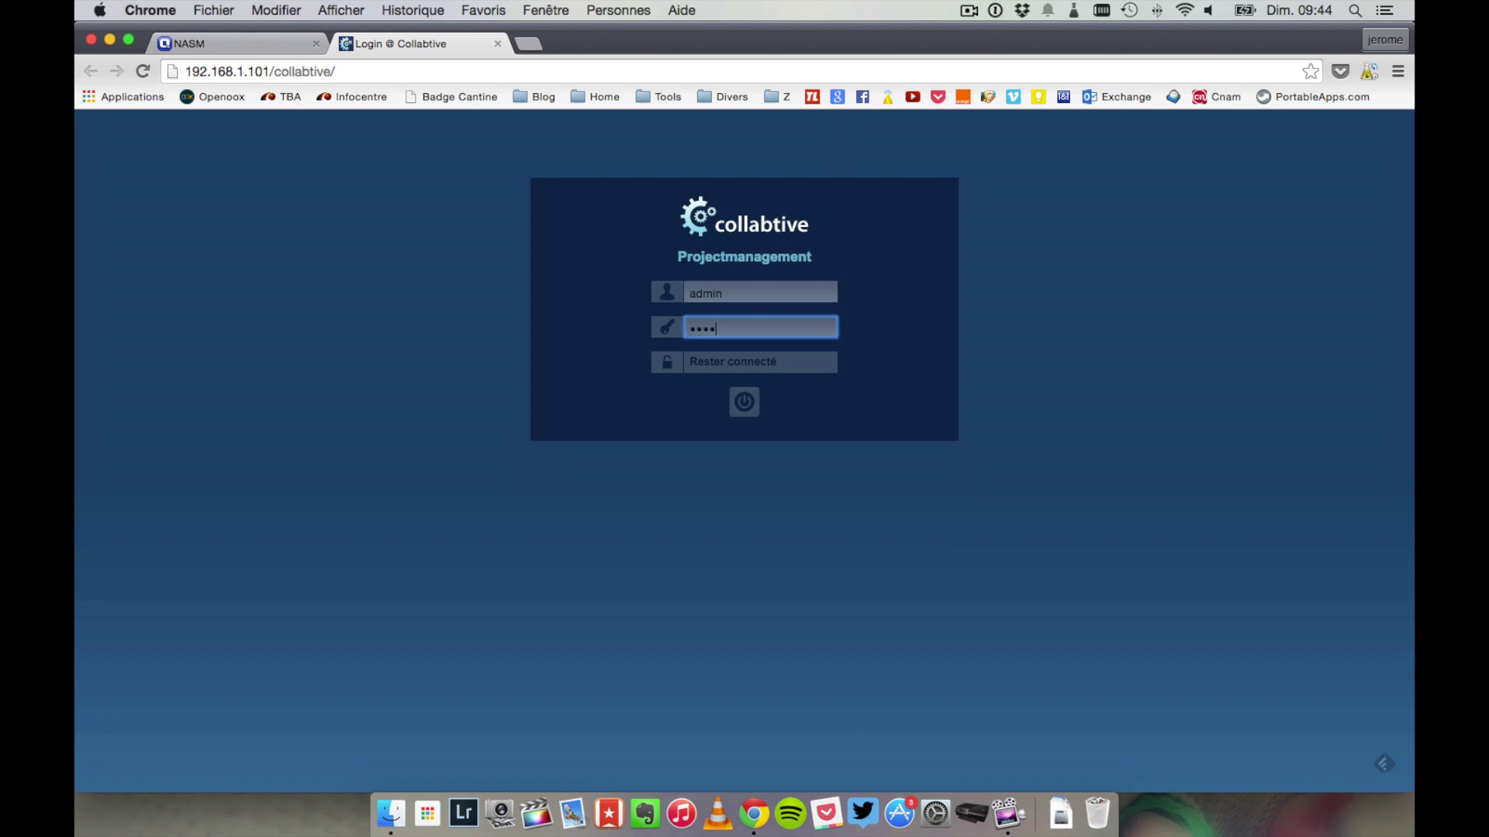
{"action": "left_click", "coordinate": [740, 398]}
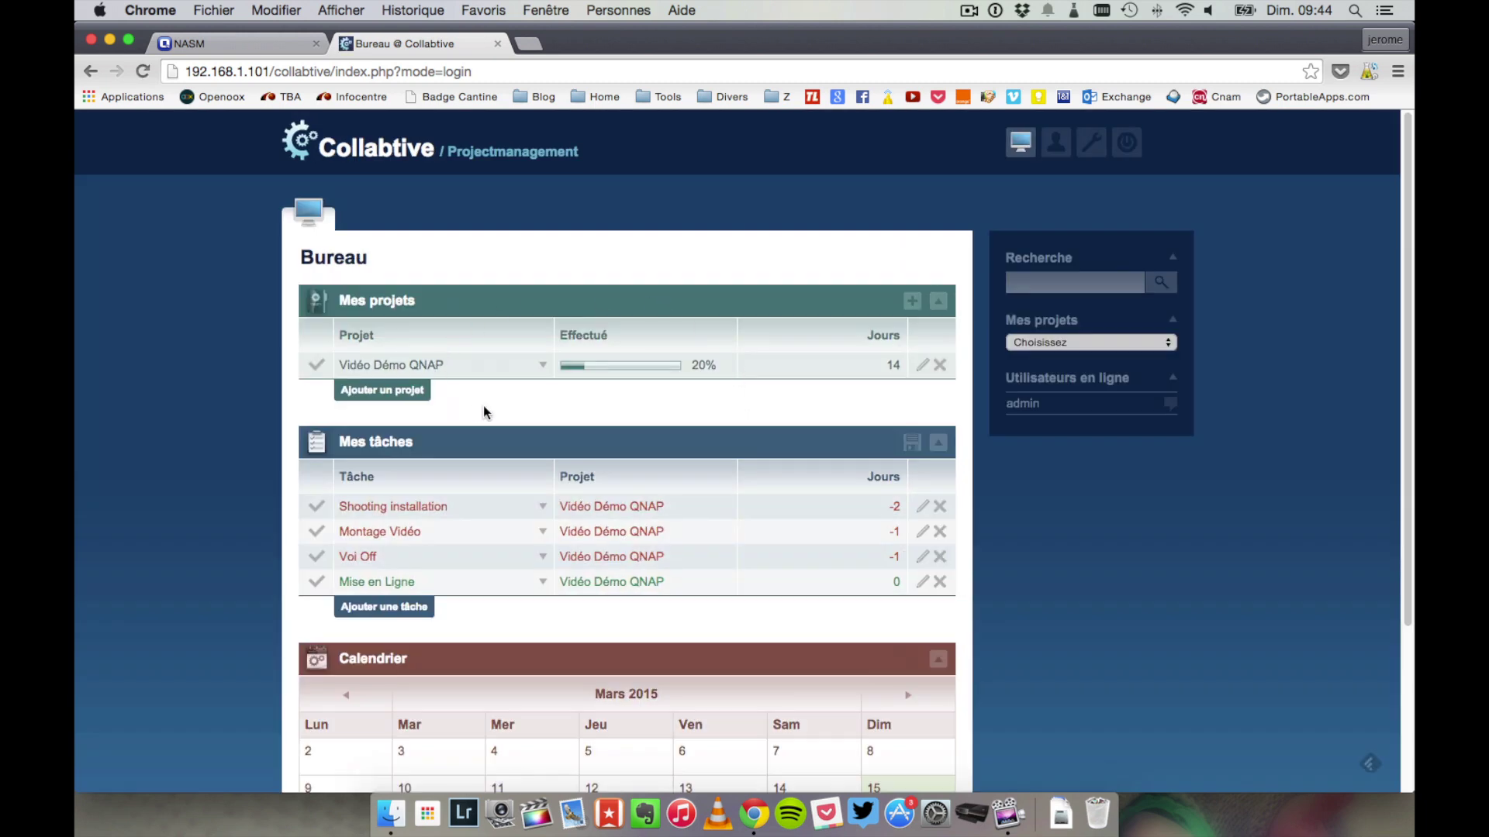
{"action": "scroll", "coordinate": [482, 406], "scroll_direction": "down", "scroll_amount": 3}
{"action": "scroll", "coordinate": [482, 406], "scroll_direction": "up", "scroll_amount": 3}
- Open Vidéo Démo QNAP's milestones and tasks, mark Shooting installation finished, and list completed tasks
{"action": "left_click", "coordinate": [375, 363]}
{"action": "scroll", "coordinate": [442, 383], "scroll_direction": "down", "scroll_amount": 10}
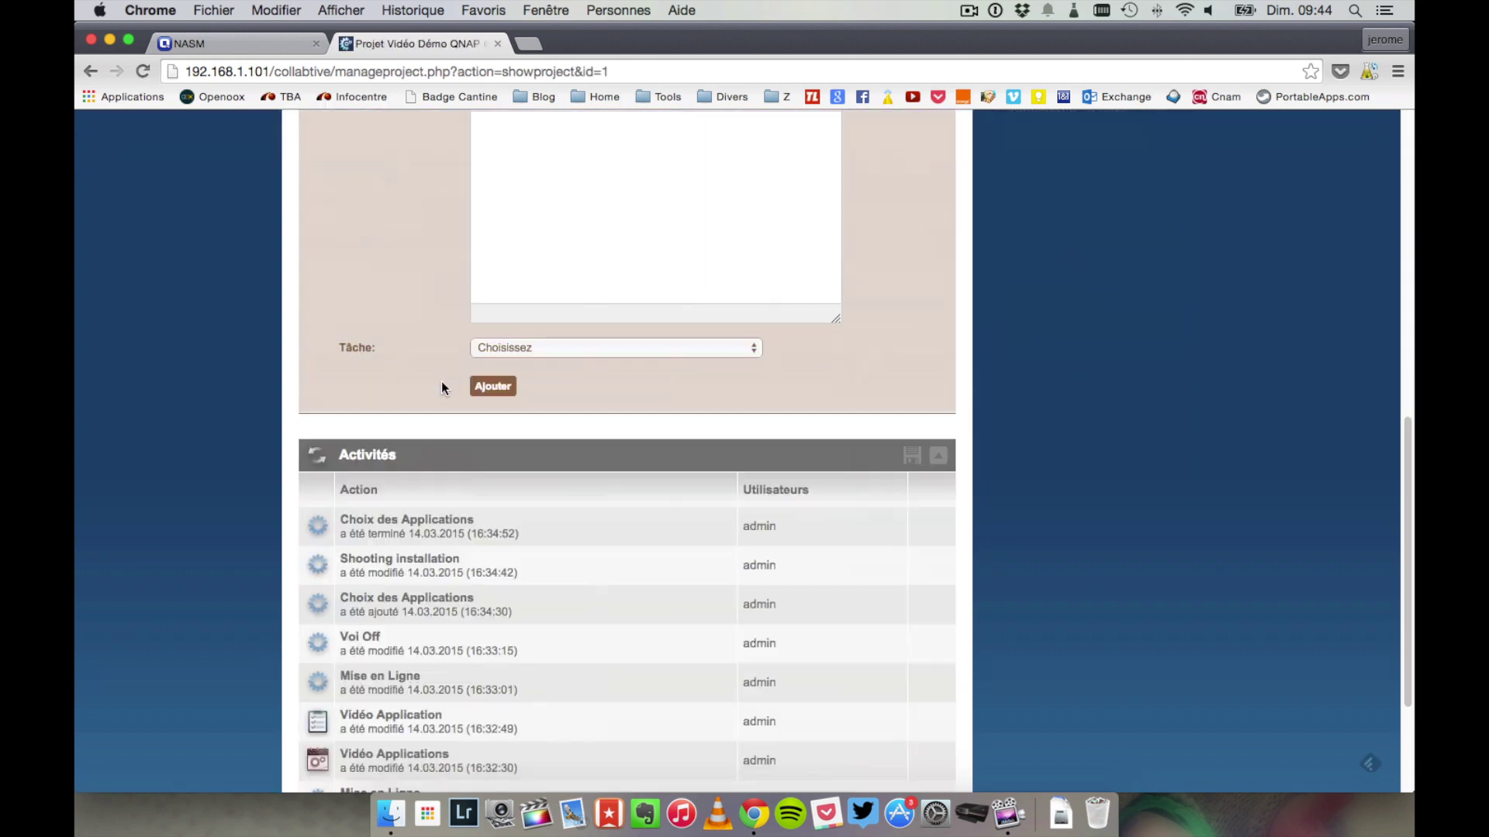
{"action": "scroll", "coordinate": [442, 387], "scroll_direction": "up", "scroll_amount": 10}
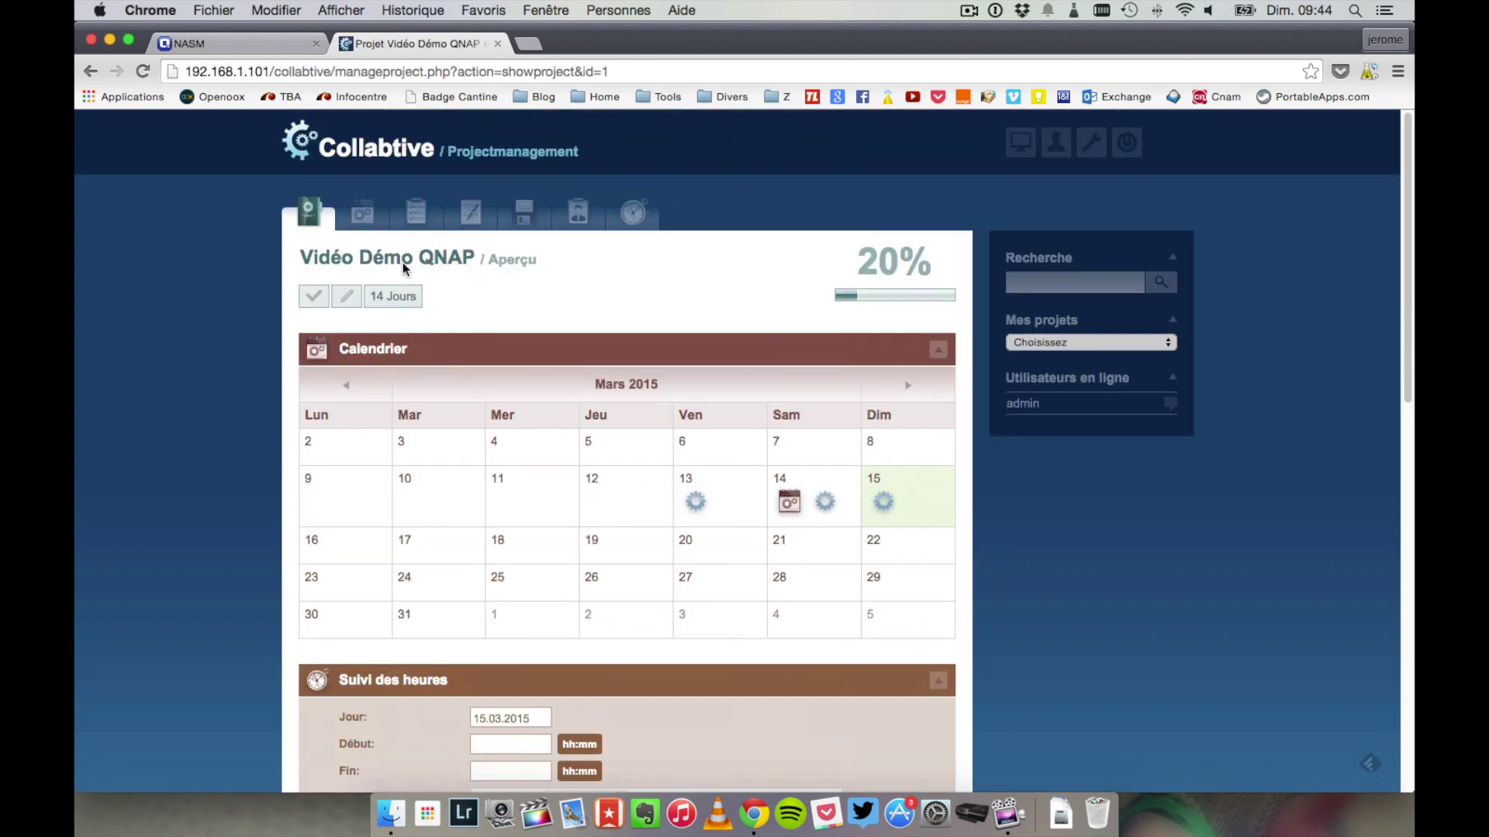
{"action": "left_click", "coordinate": [364, 214]}
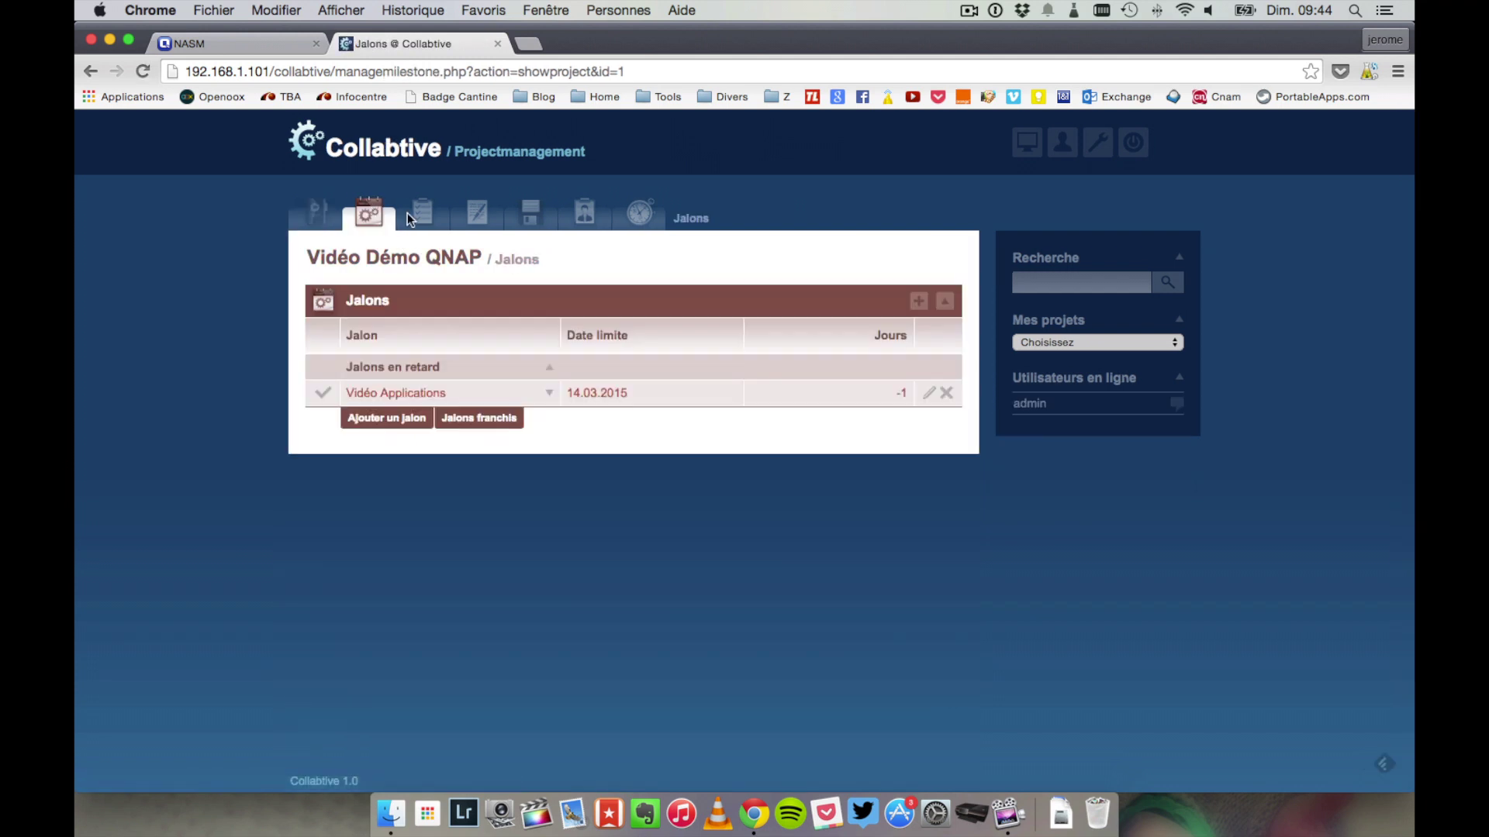
{"action": "left_click", "coordinate": [429, 221]}
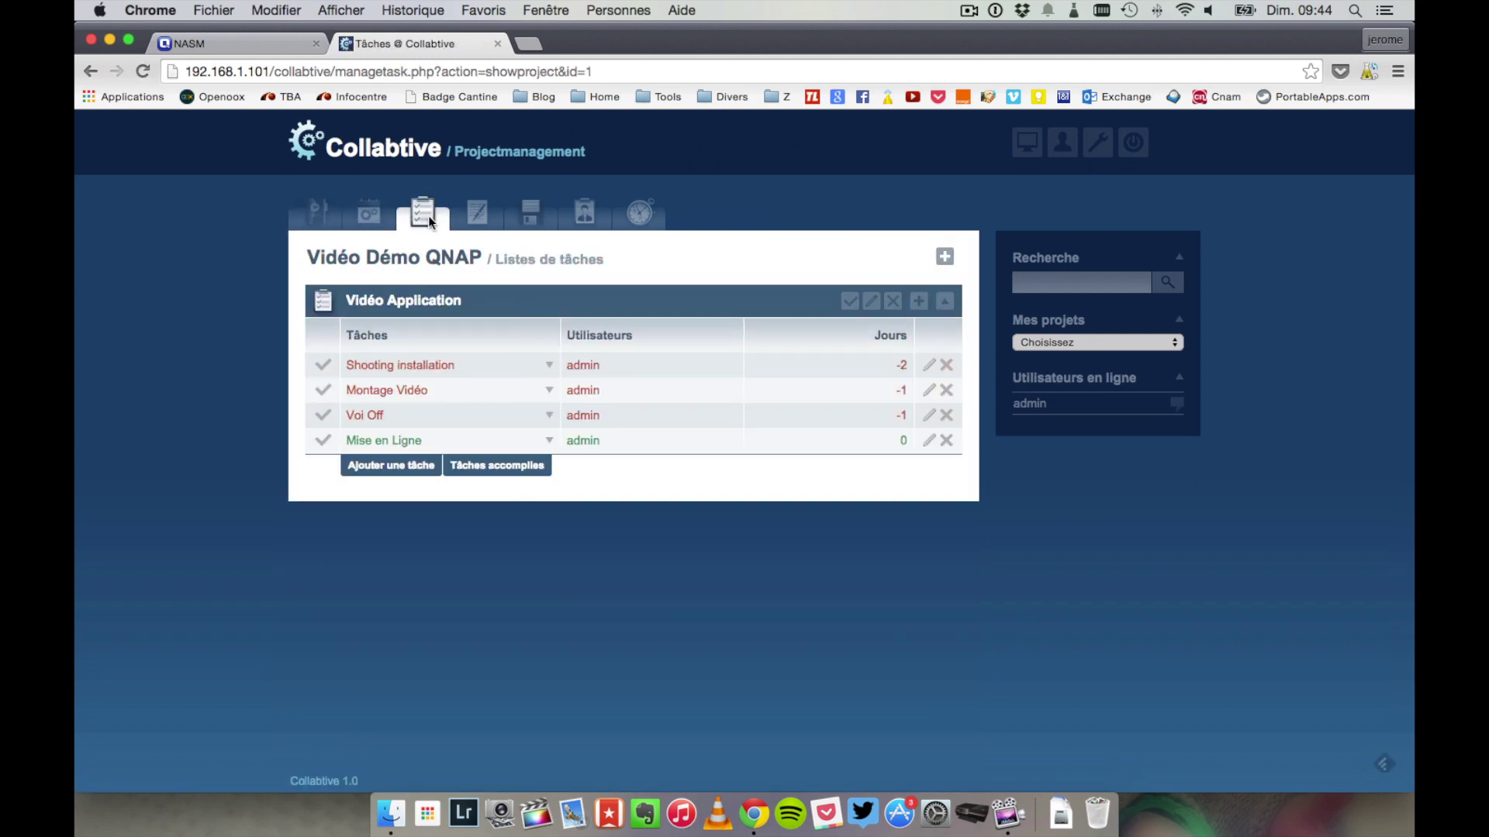
{"action": "left_click", "coordinate": [324, 366]}
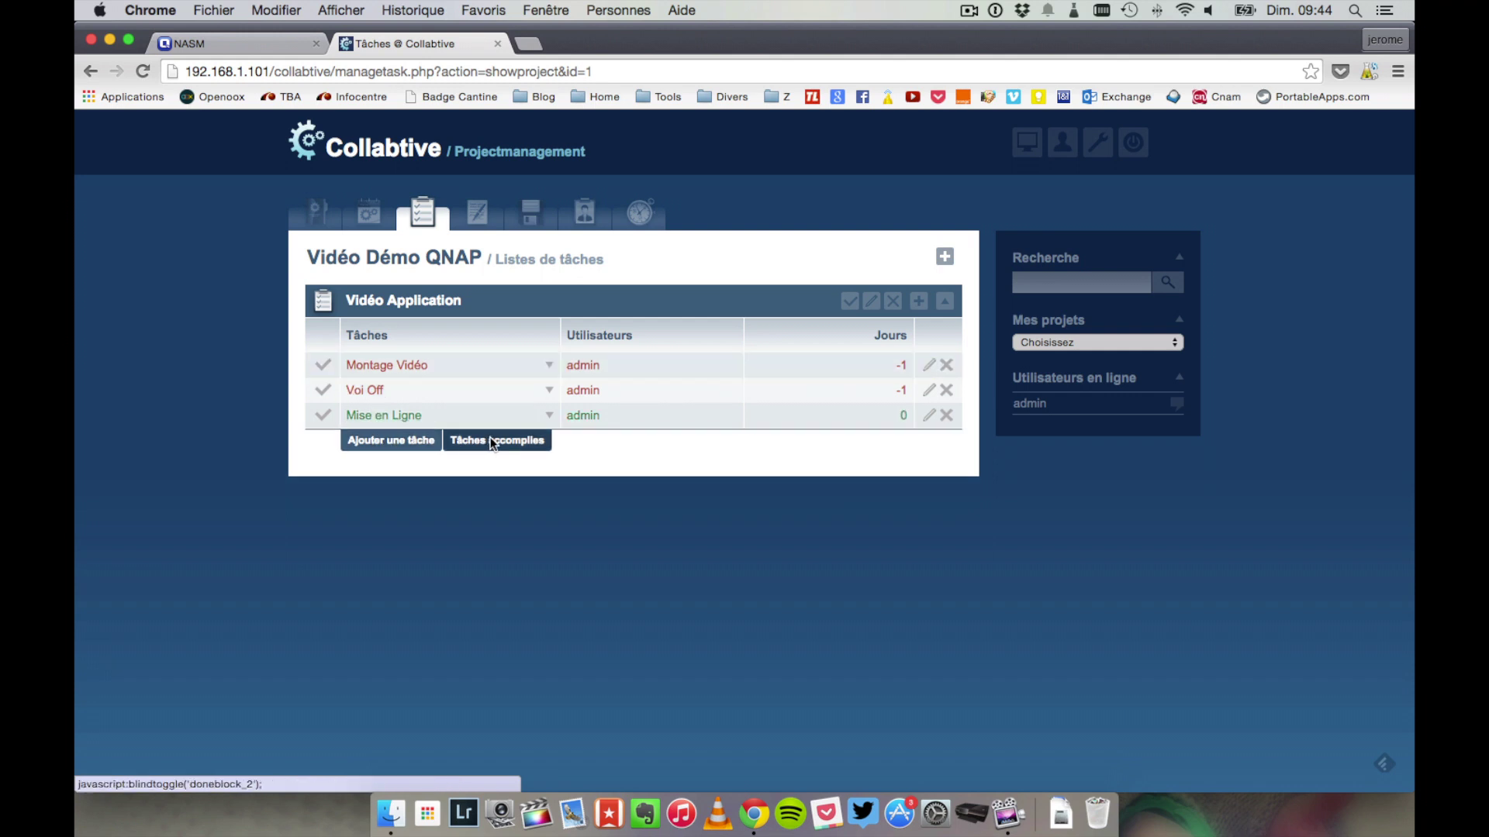
{"action": "left_click", "coordinate": [492, 441]}
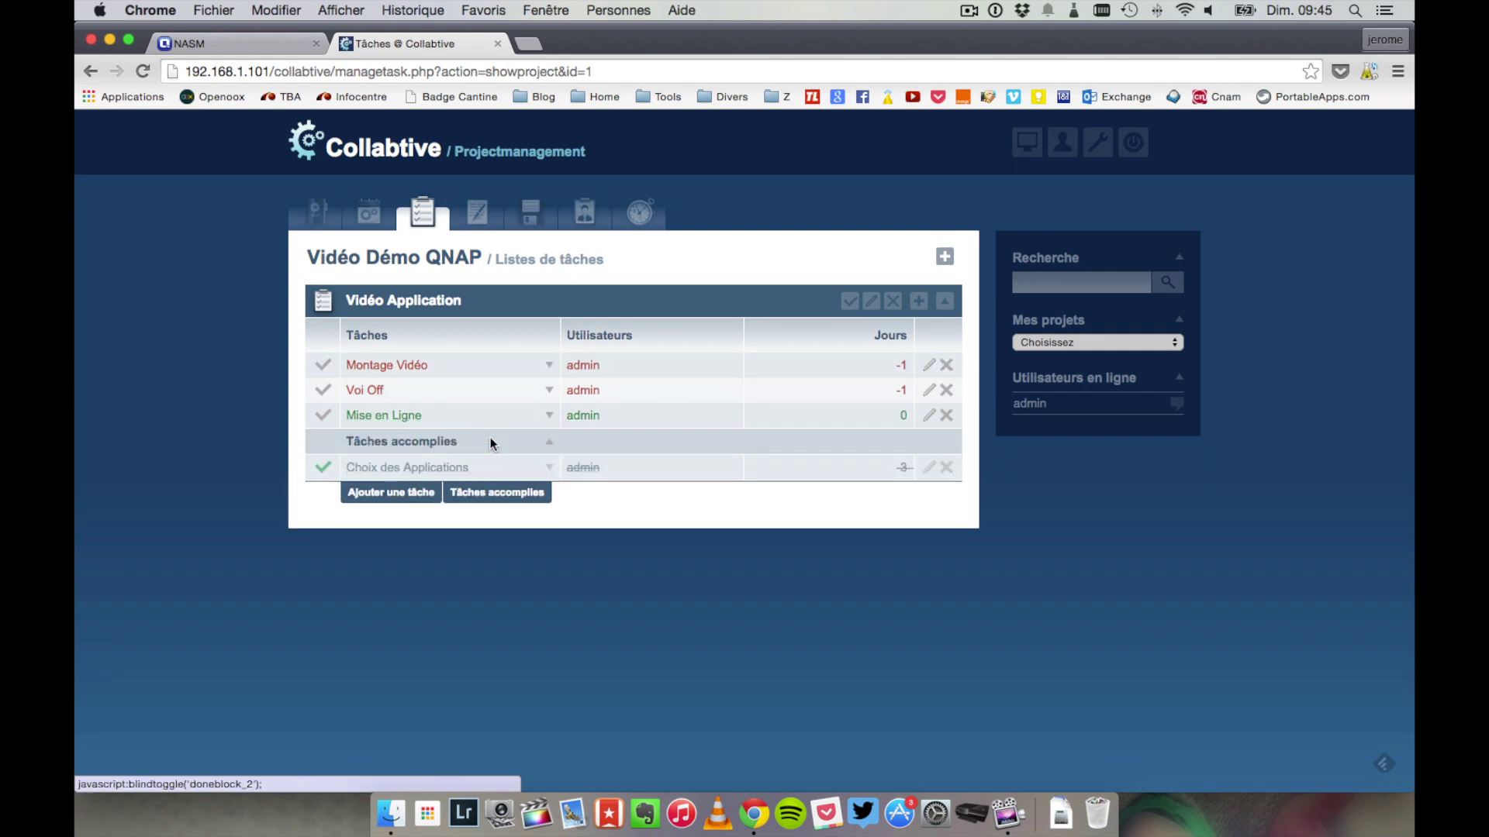
- View the project's messages, files and overview, then close Collabtive
{"action": "left_click", "coordinate": [477, 215]}
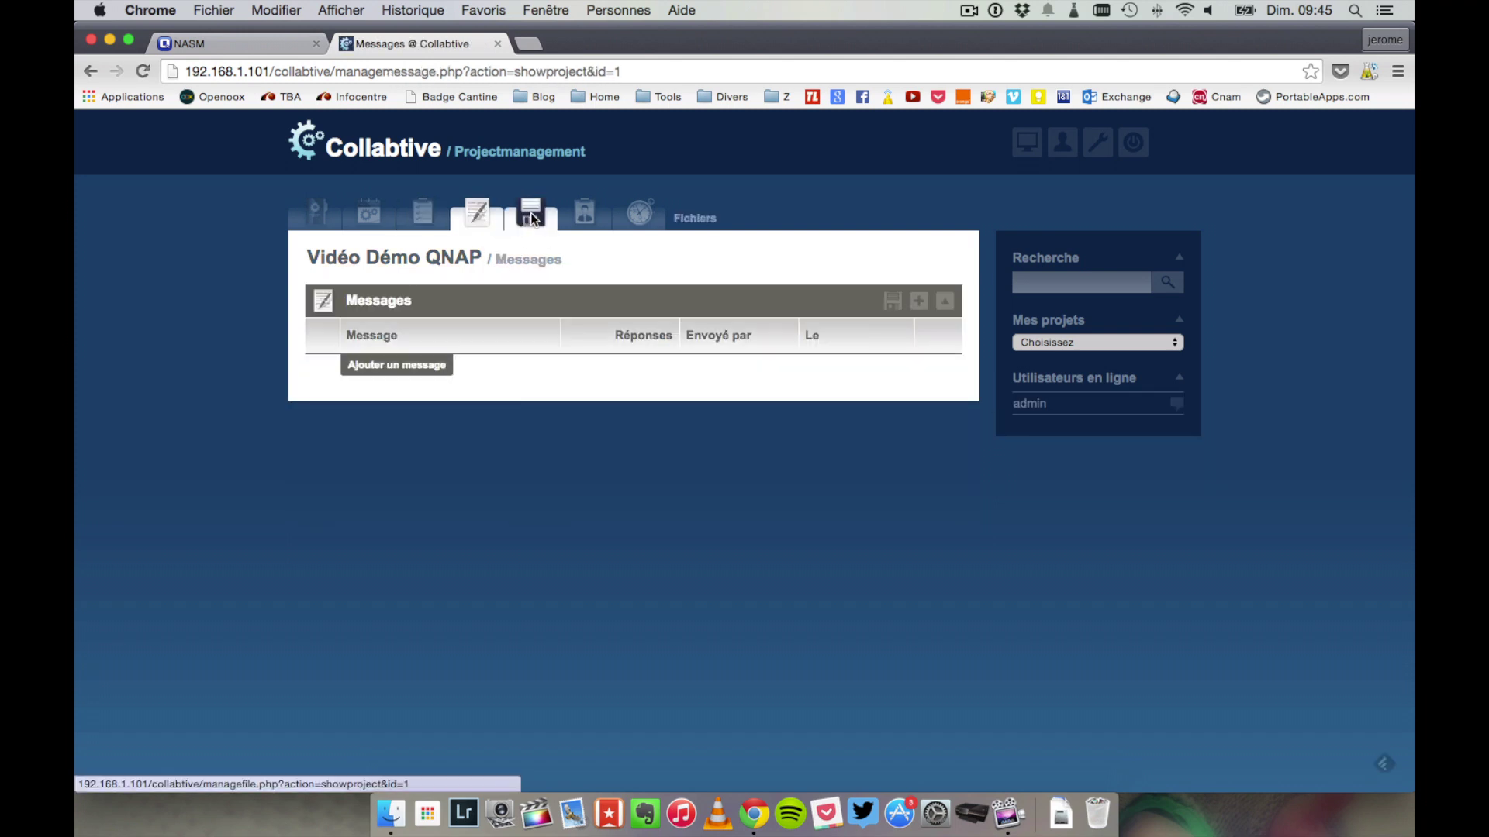
{"action": "left_click", "coordinate": [532, 220]}
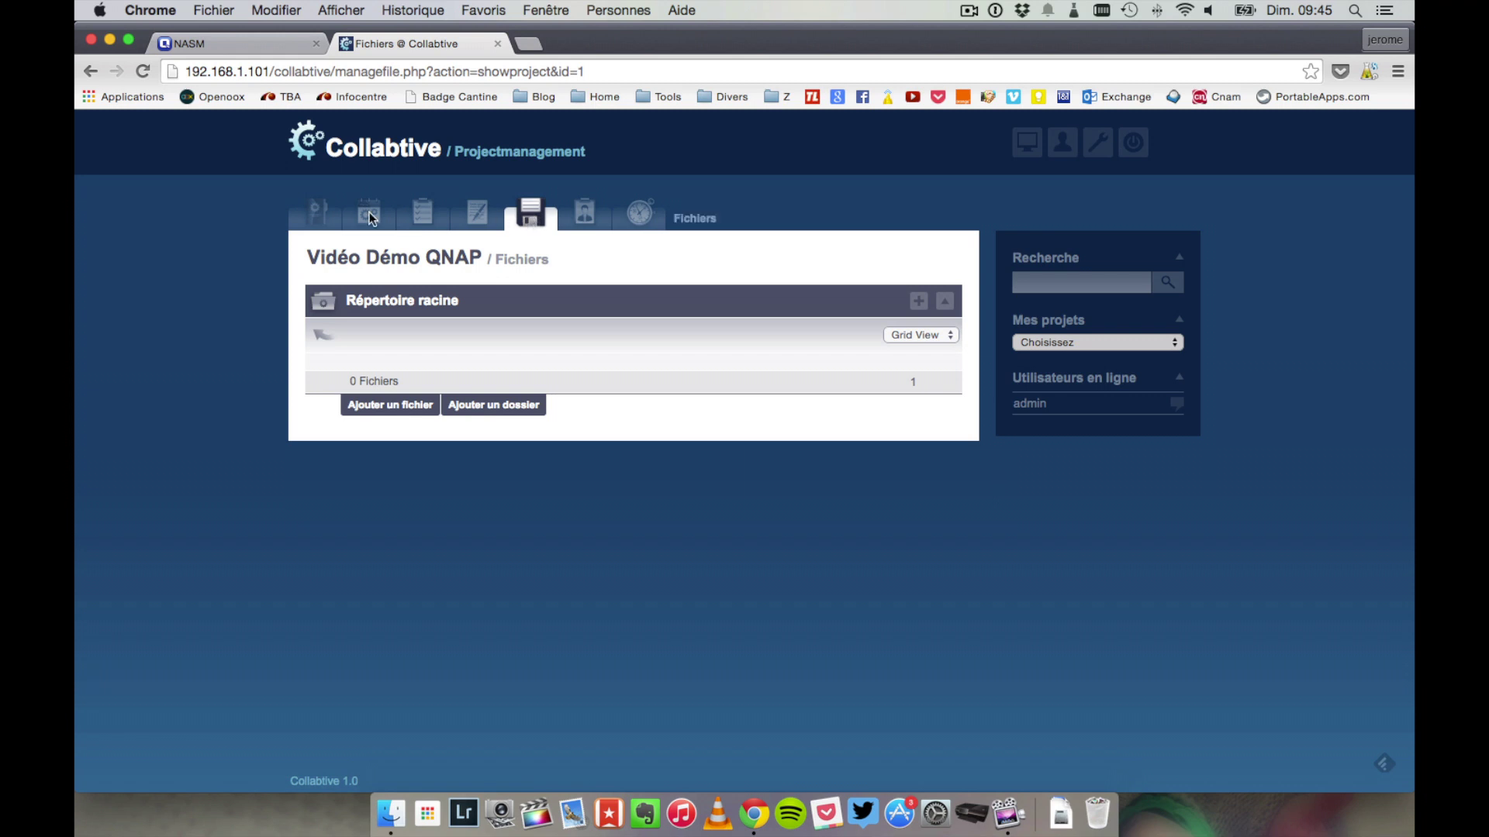
{"action": "left_click", "coordinate": [329, 219]}
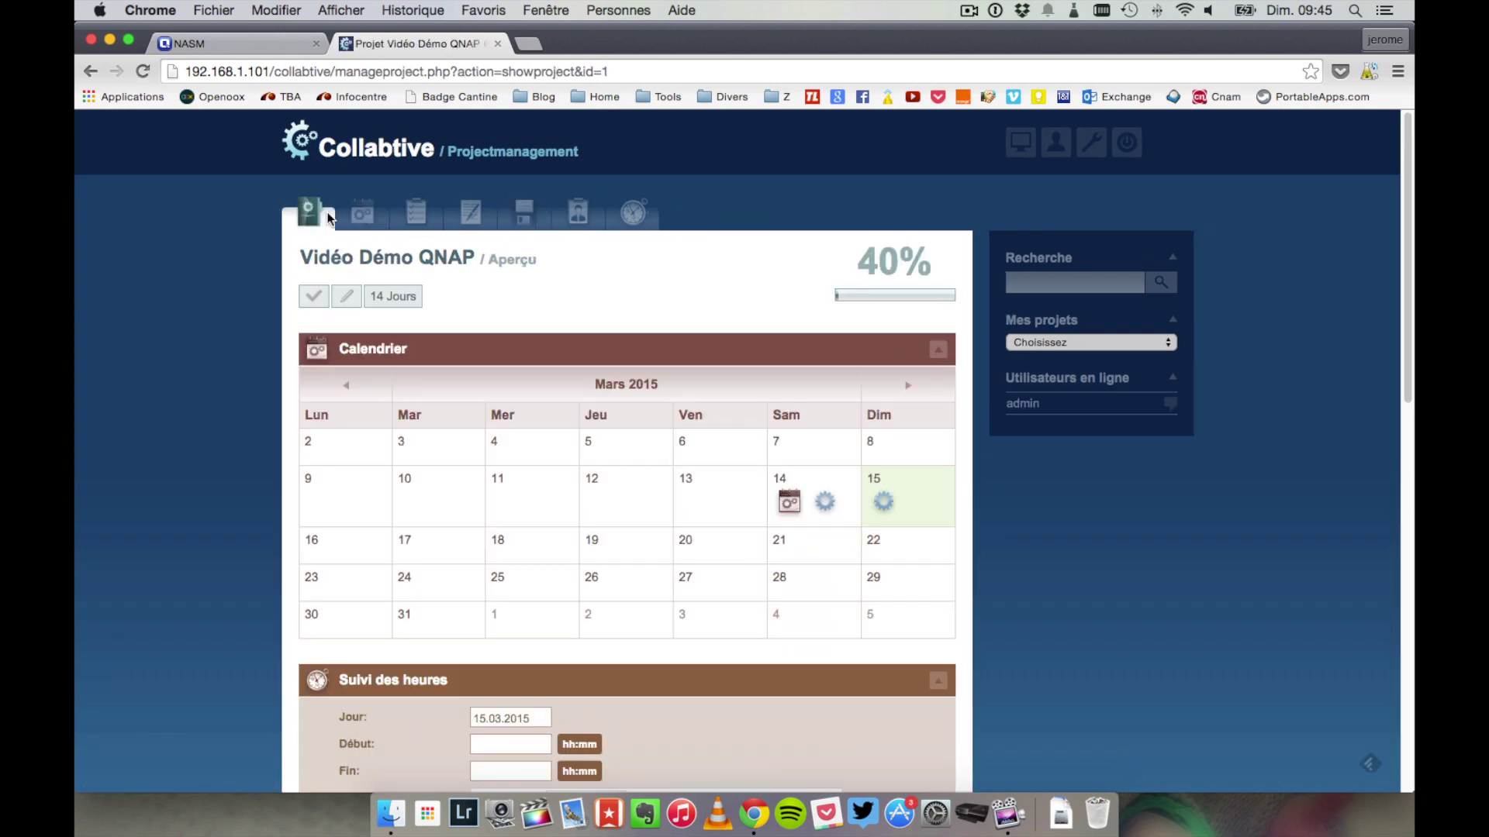
{"action": "scroll", "coordinate": [665, 268], "scroll_direction": "down", "scroll_amount": 10}
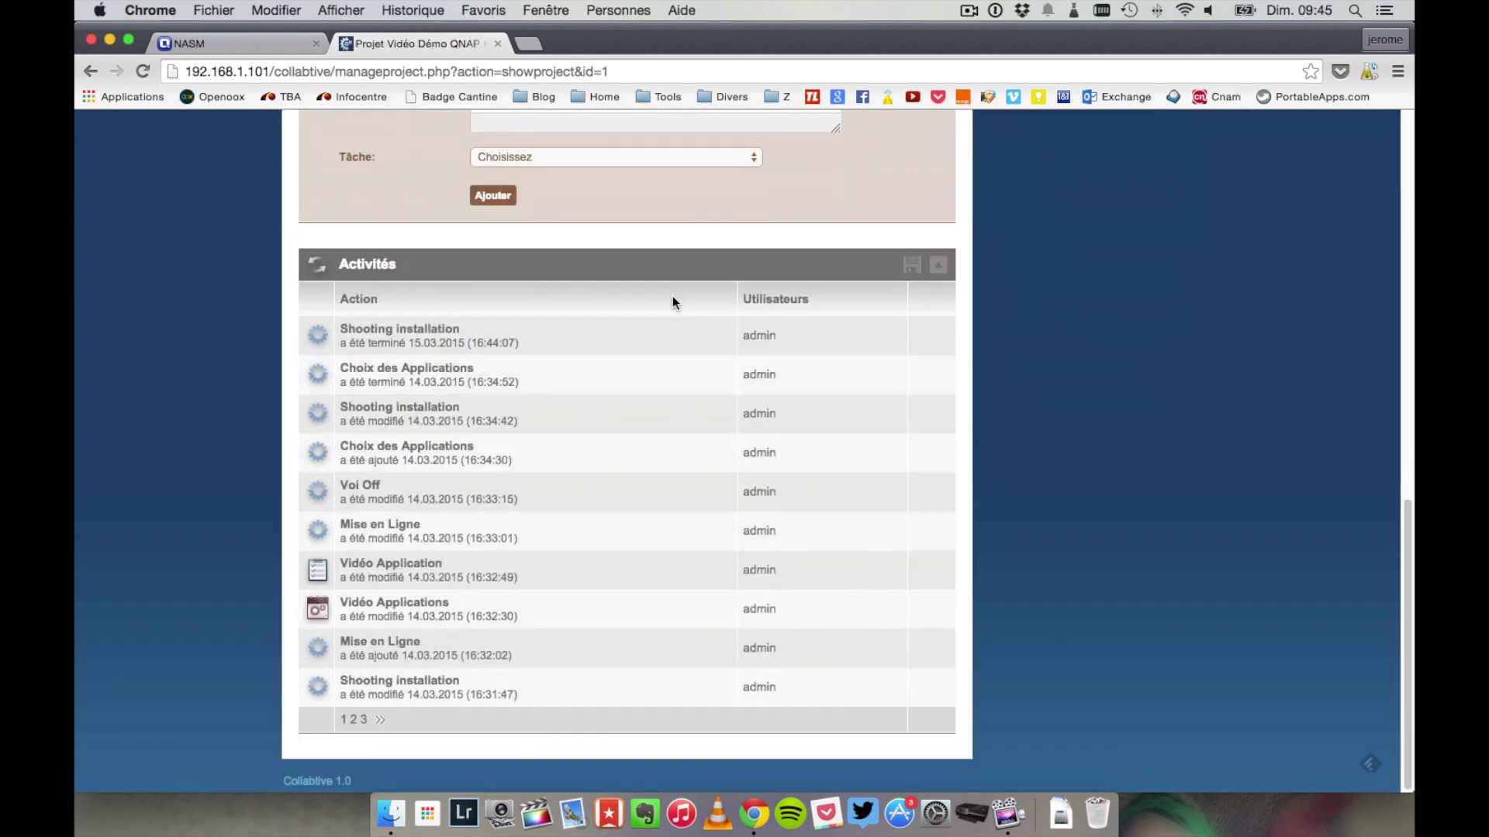
{"action": "scroll", "coordinate": [672, 295], "scroll_direction": "up", "scroll_amount": 10}
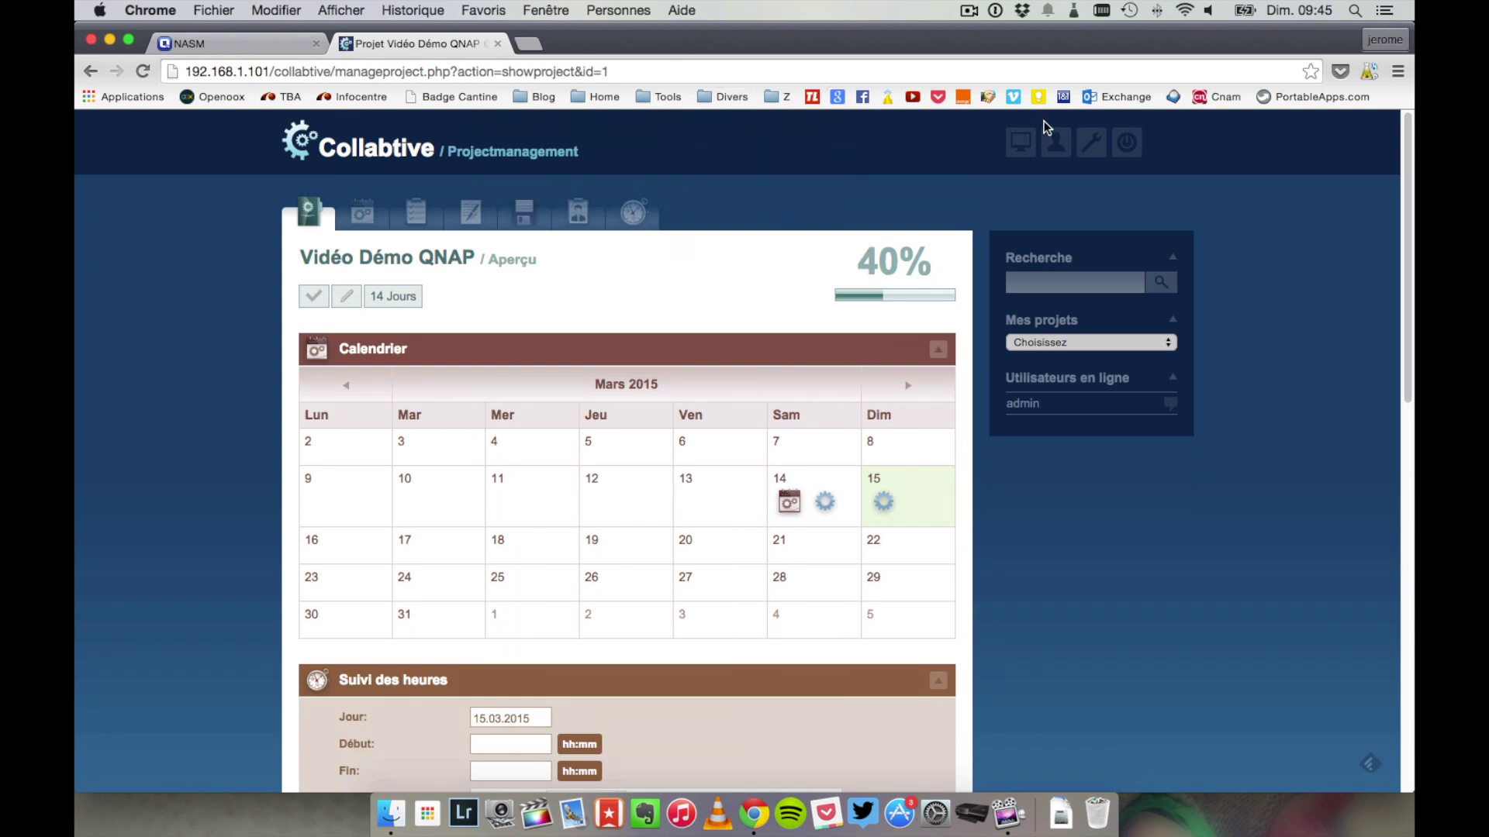
{"action": "left_click", "coordinate": [498, 44]}
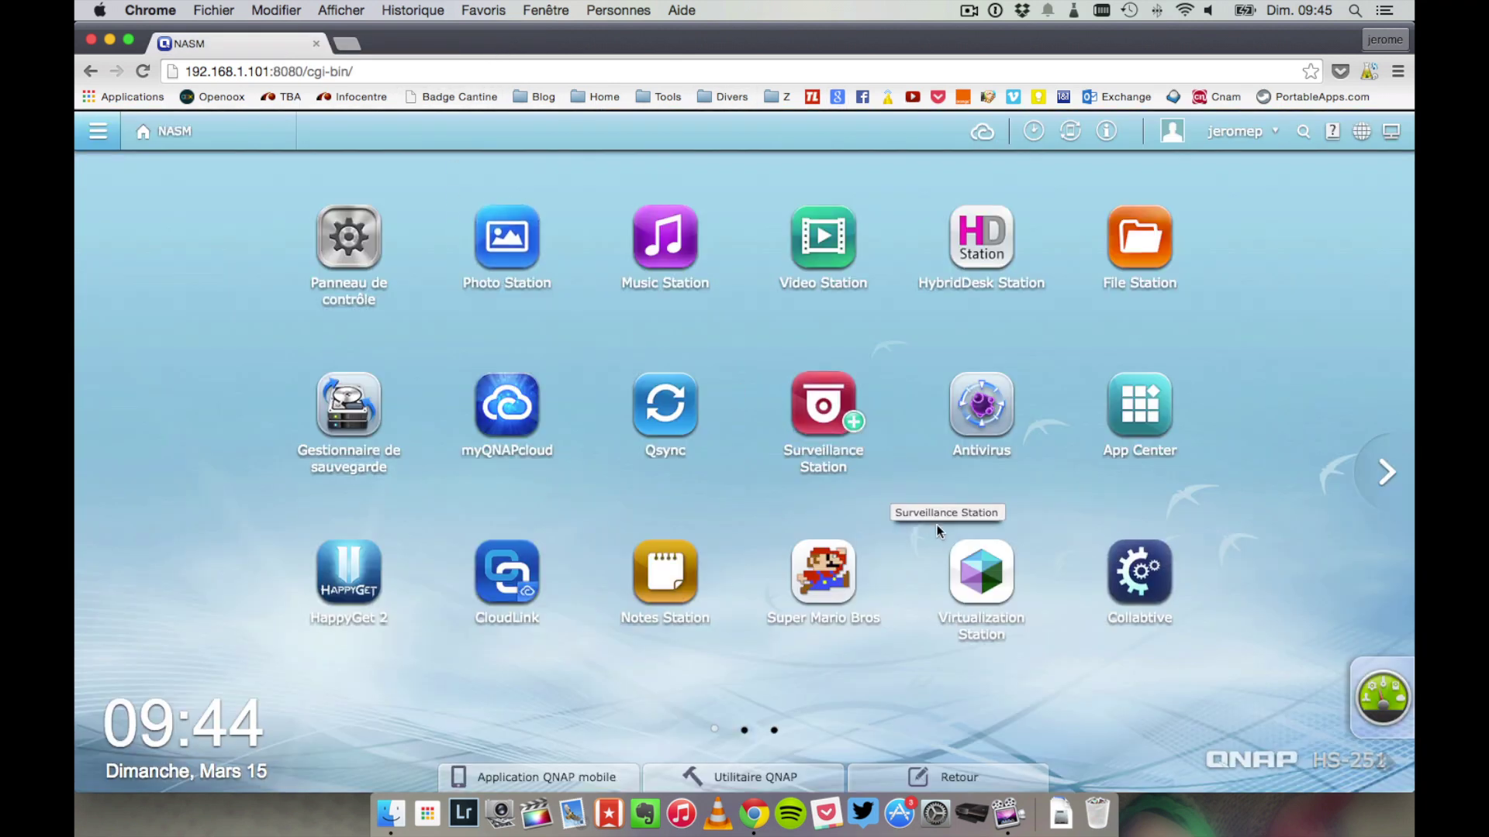
- Launch Virtualization Station, accept the port notice, and enter the admin password in the sign-in panel
{"action": "left_click", "coordinate": [962, 558]}
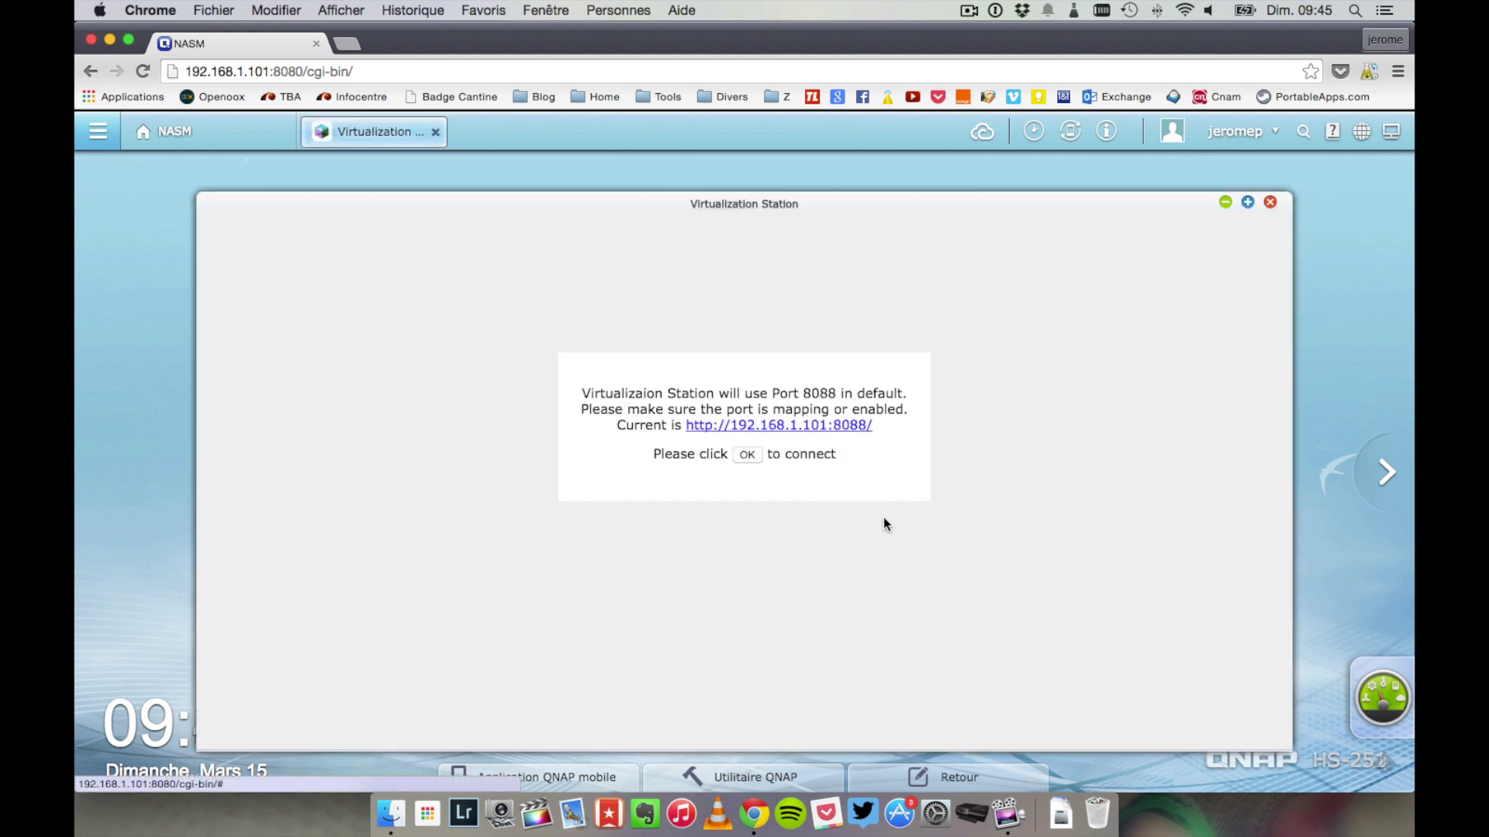
{"action": "left_click", "coordinate": [747, 455]}
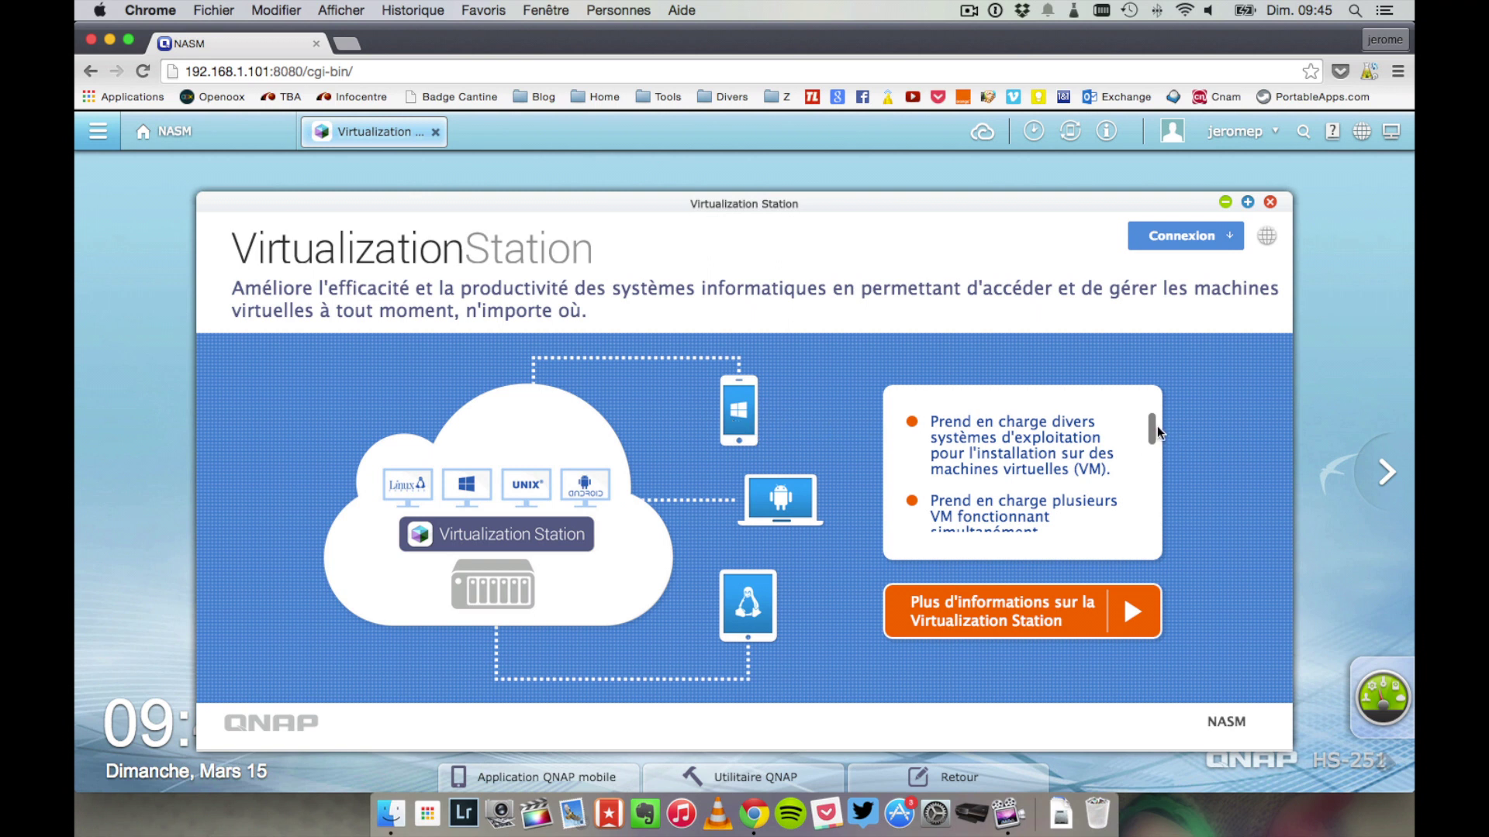
{"action": "scroll", "coordinate": [1154, 438], "scroll_direction": "down", "scroll_amount": 2}
{"action": "left_click_drag", "start_coordinate": [1151, 455], "coordinate": [1140, 537]}
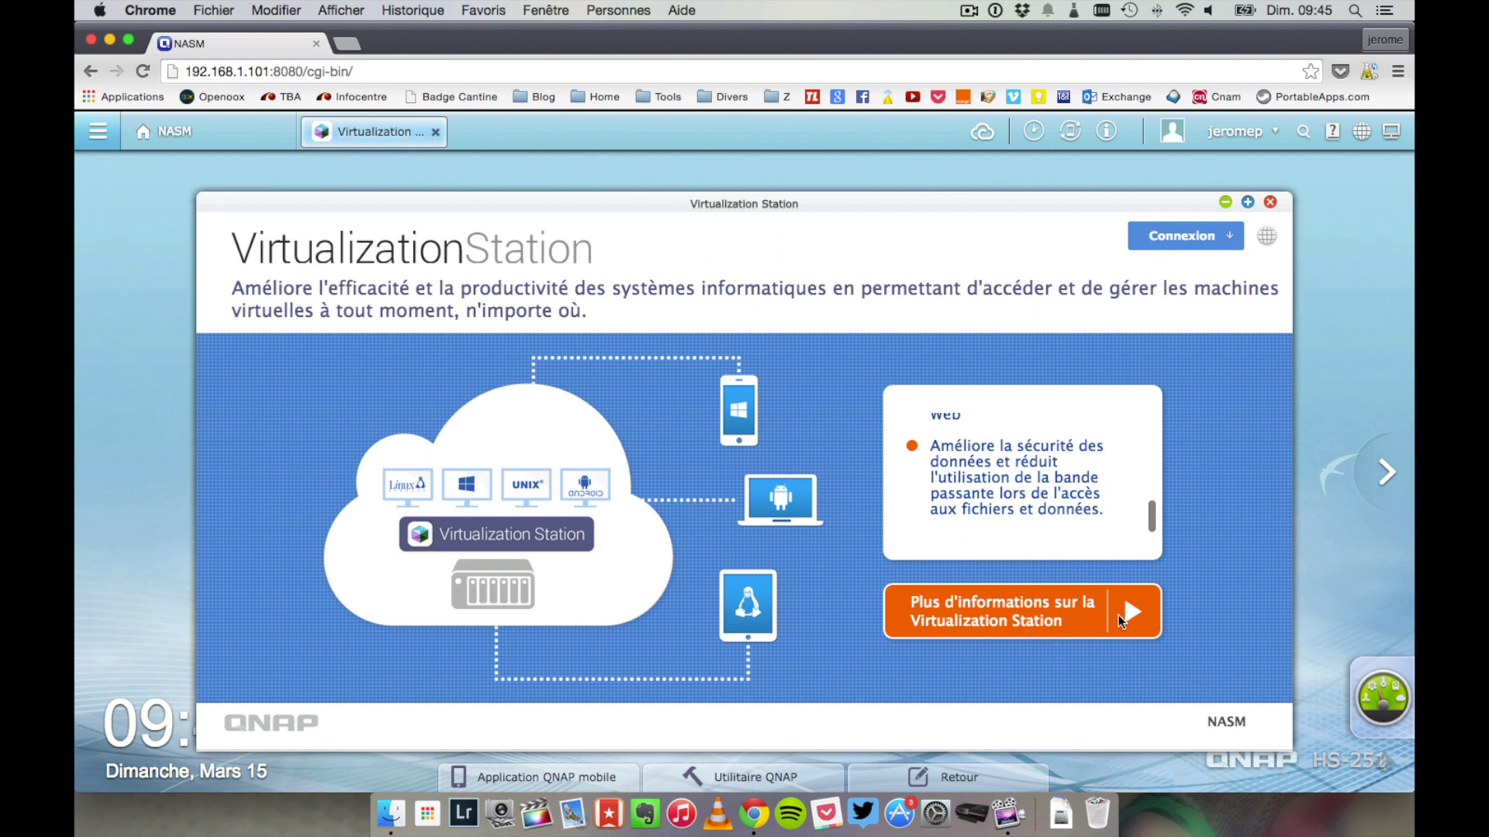
{"action": "left_click", "coordinate": [1182, 235]}
{"action": "type", "text": "*******"}
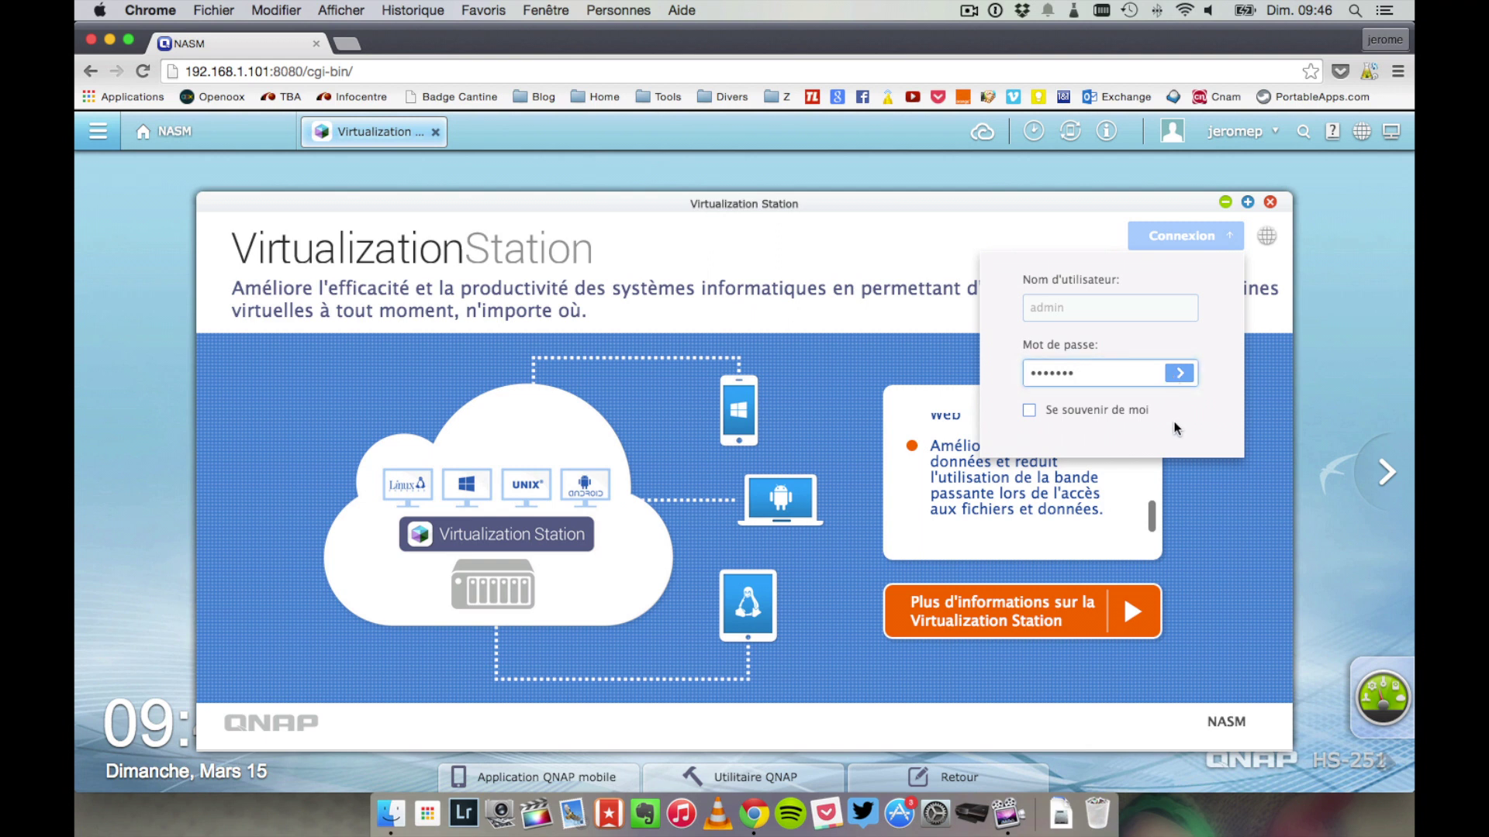
- Log in, pick Public as the default VM folder in the wizard, then close it at the network step
{"action": "key", "text": "Return"}
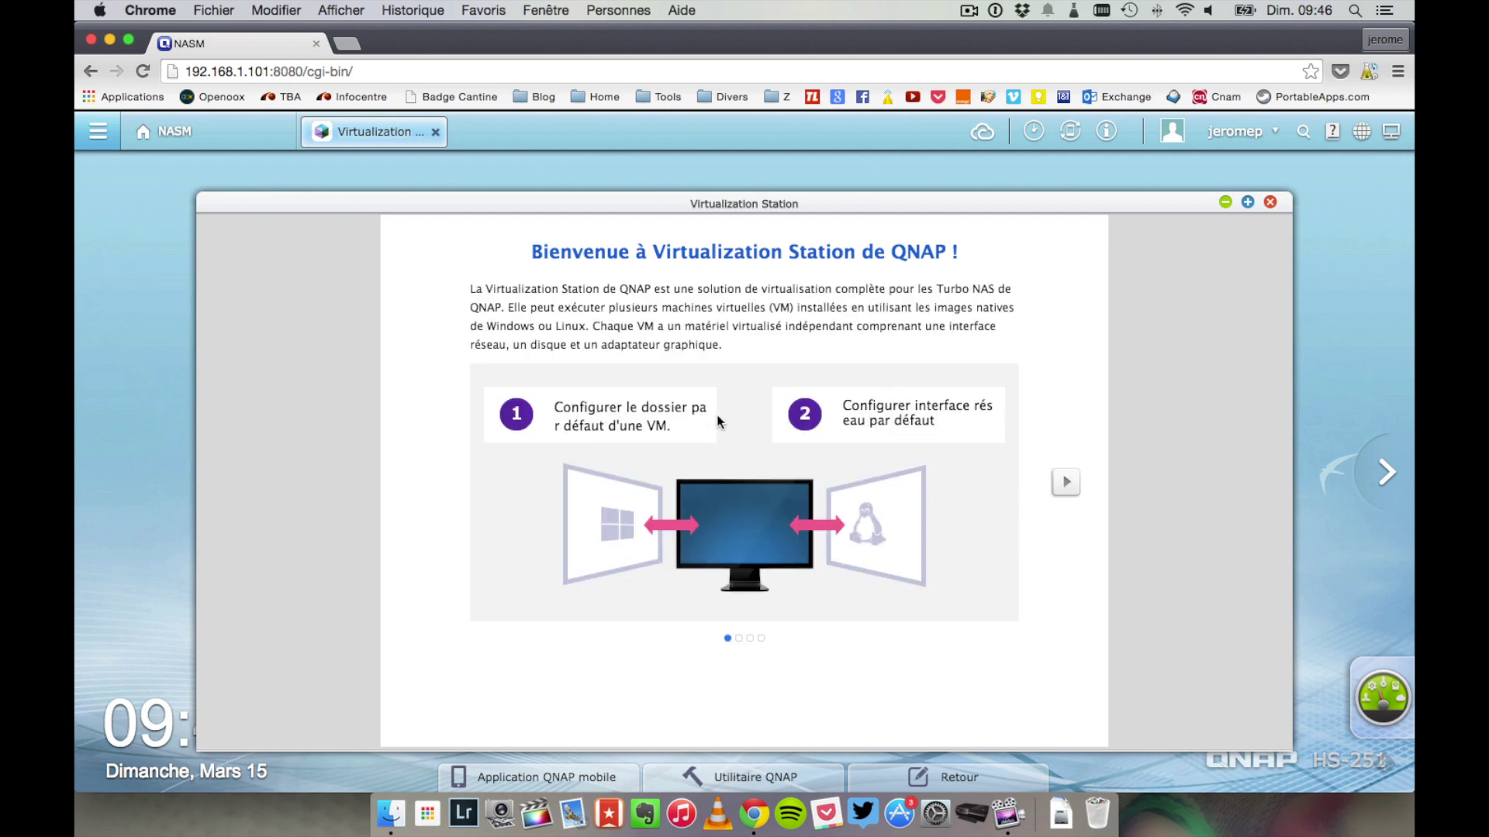
{"action": "left_click", "coordinate": [1065, 480]}
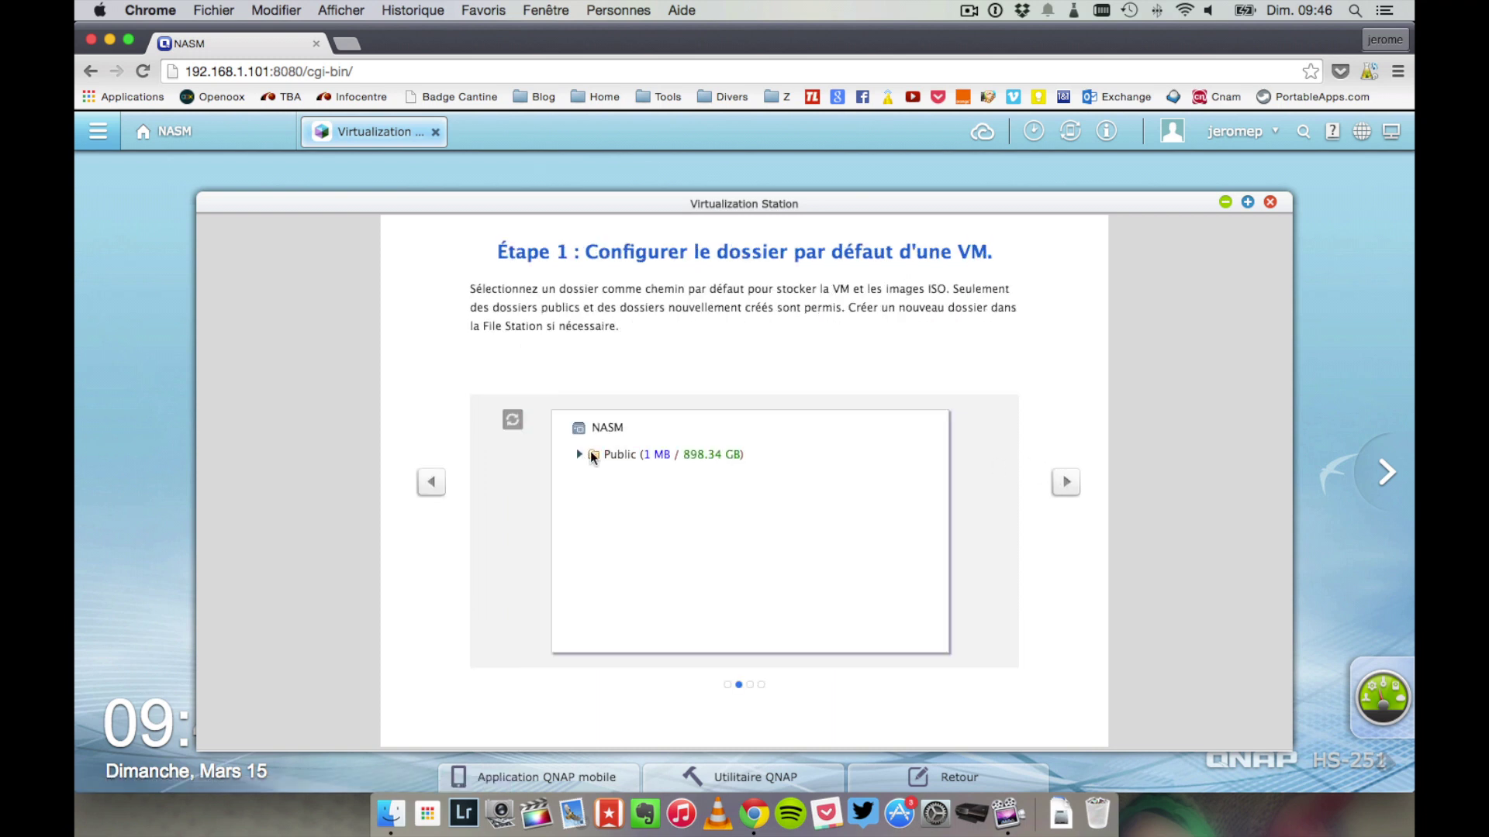
{"action": "left_click", "coordinate": [590, 454]}
{"action": "left_click", "coordinate": [1066, 481]}
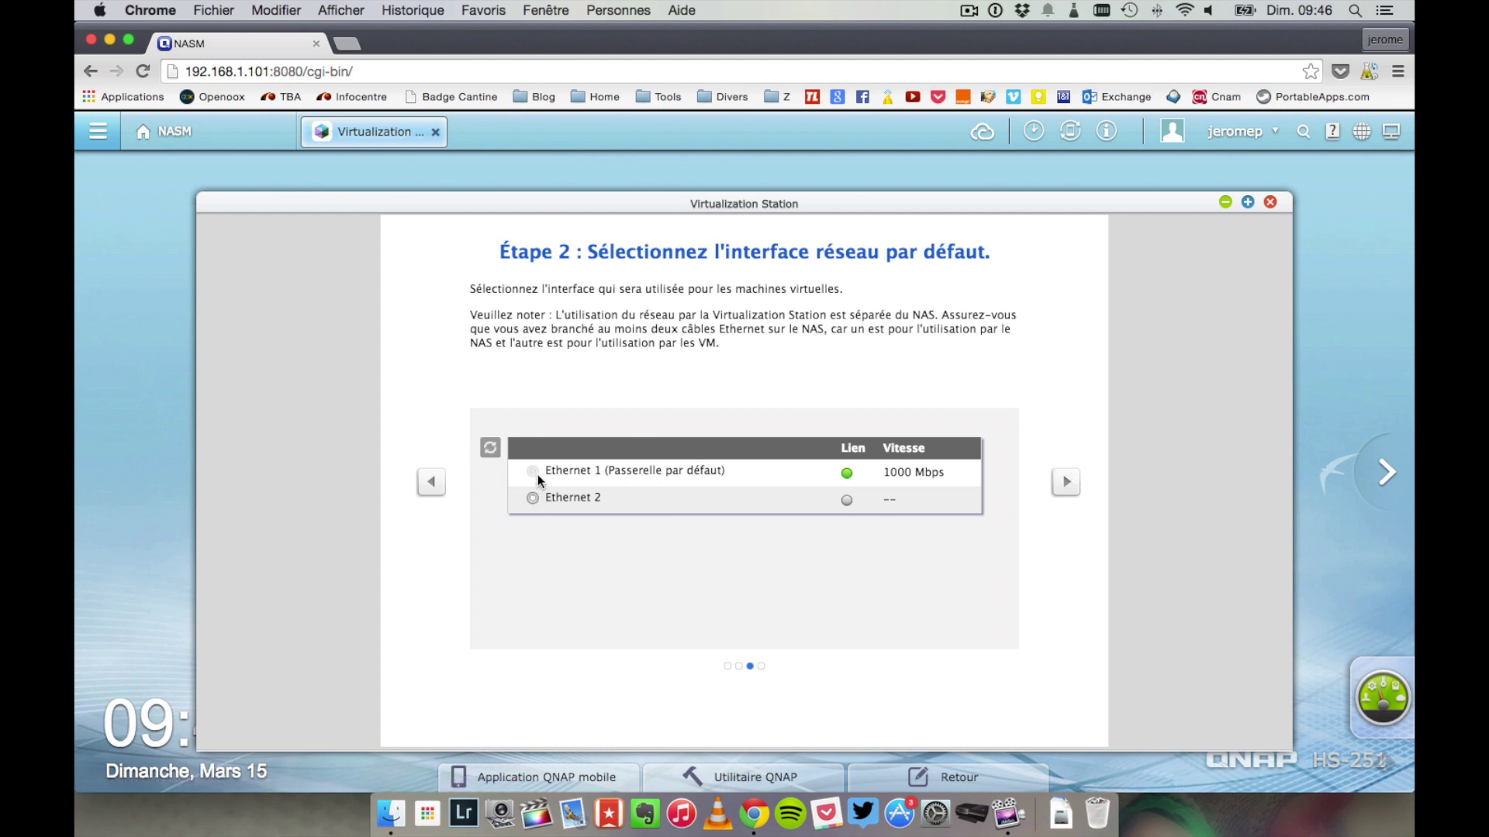
{"action": "left_click", "coordinate": [1065, 482]}
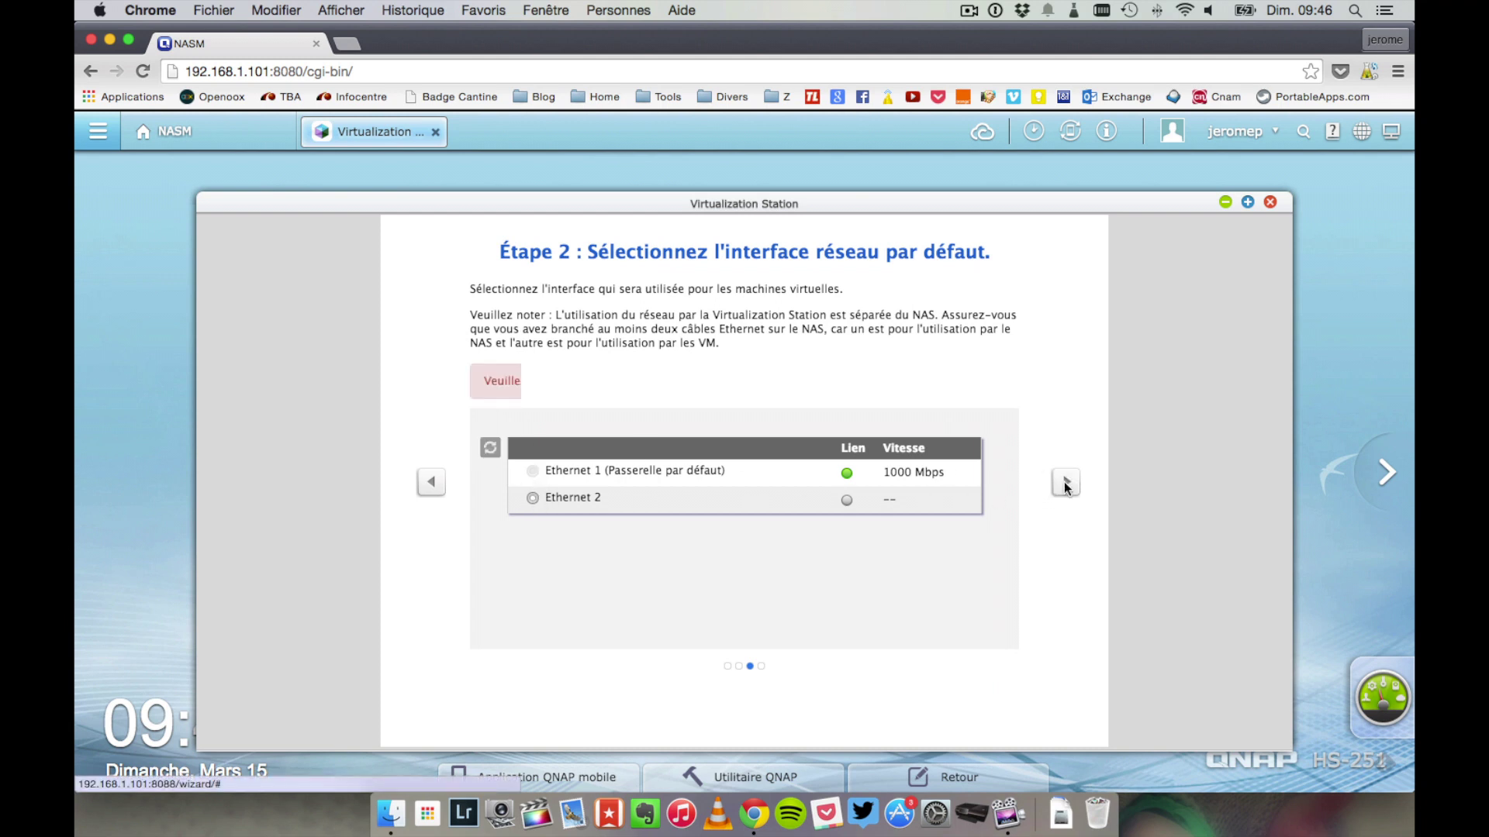
{"action": "left_click", "coordinate": [1267, 203]}
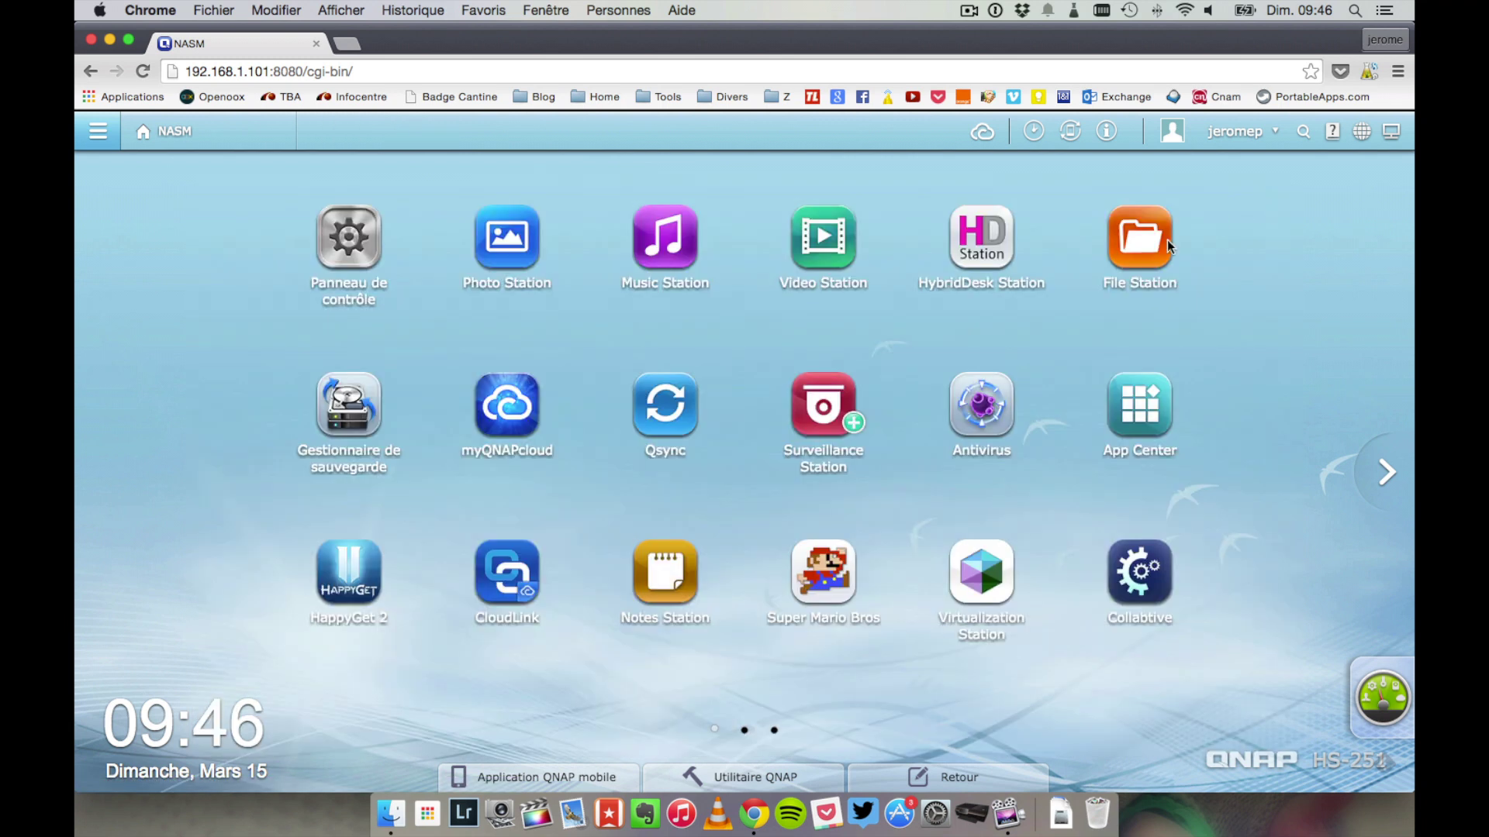
- Launch Download Station from the main application list and show the Entrer URL / Fichier Torrent options
{"action": "left_click", "coordinate": [1393, 472]}
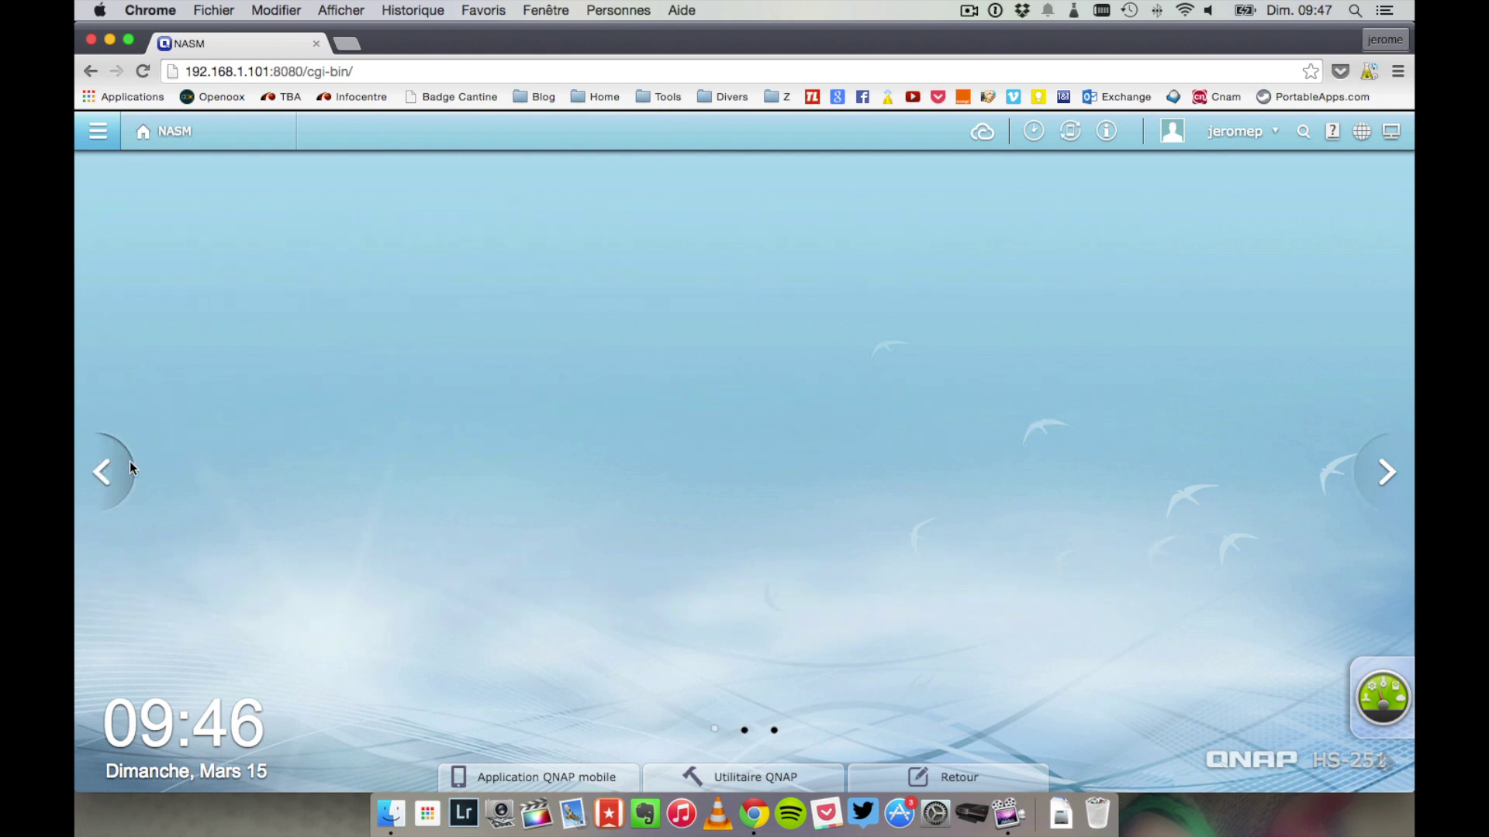
{"action": "left_click", "coordinate": [129, 463]}
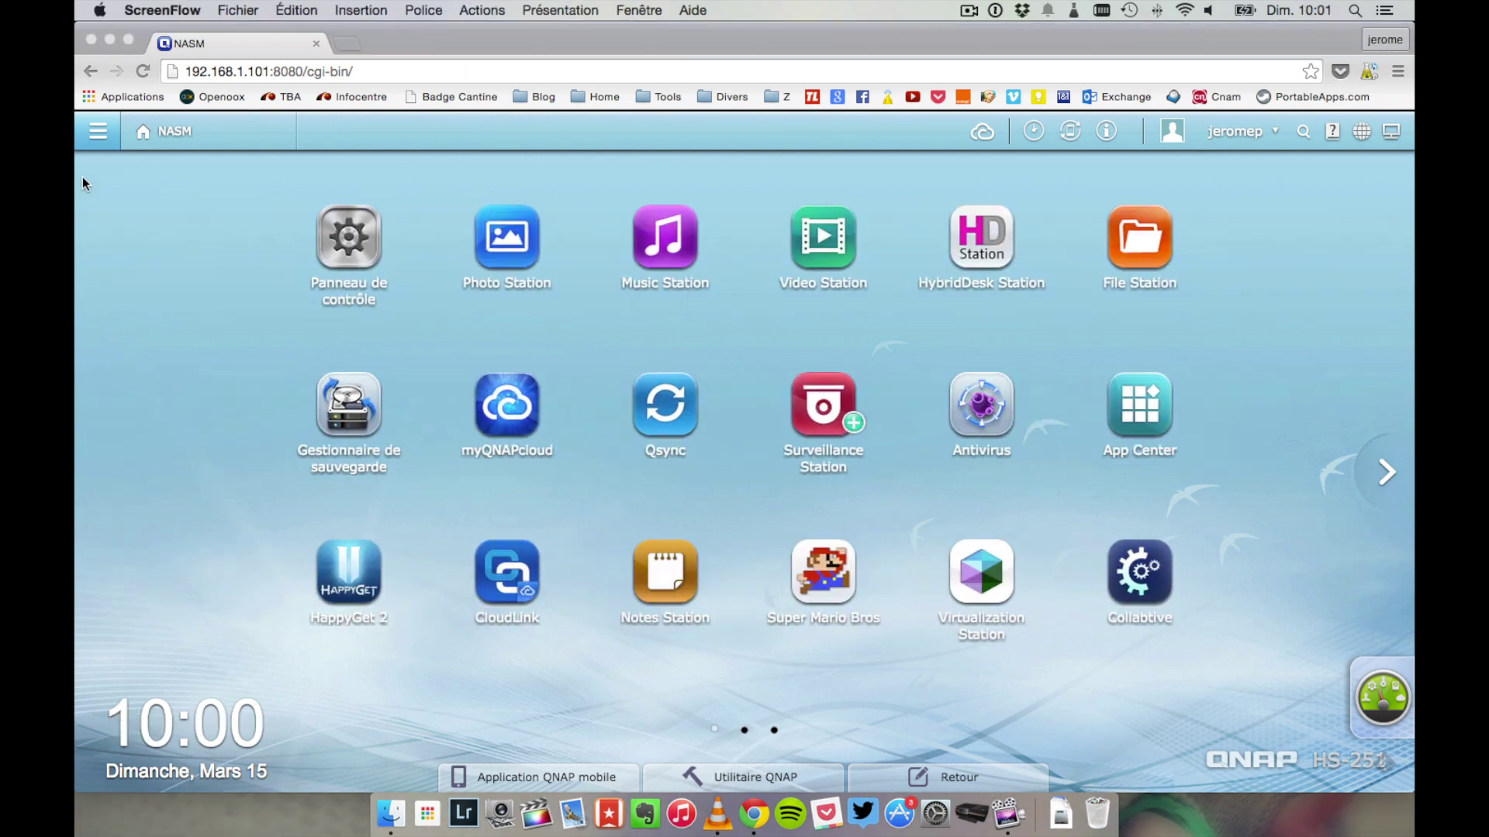
{"action": "left_click", "coordinate": [101, 136]}
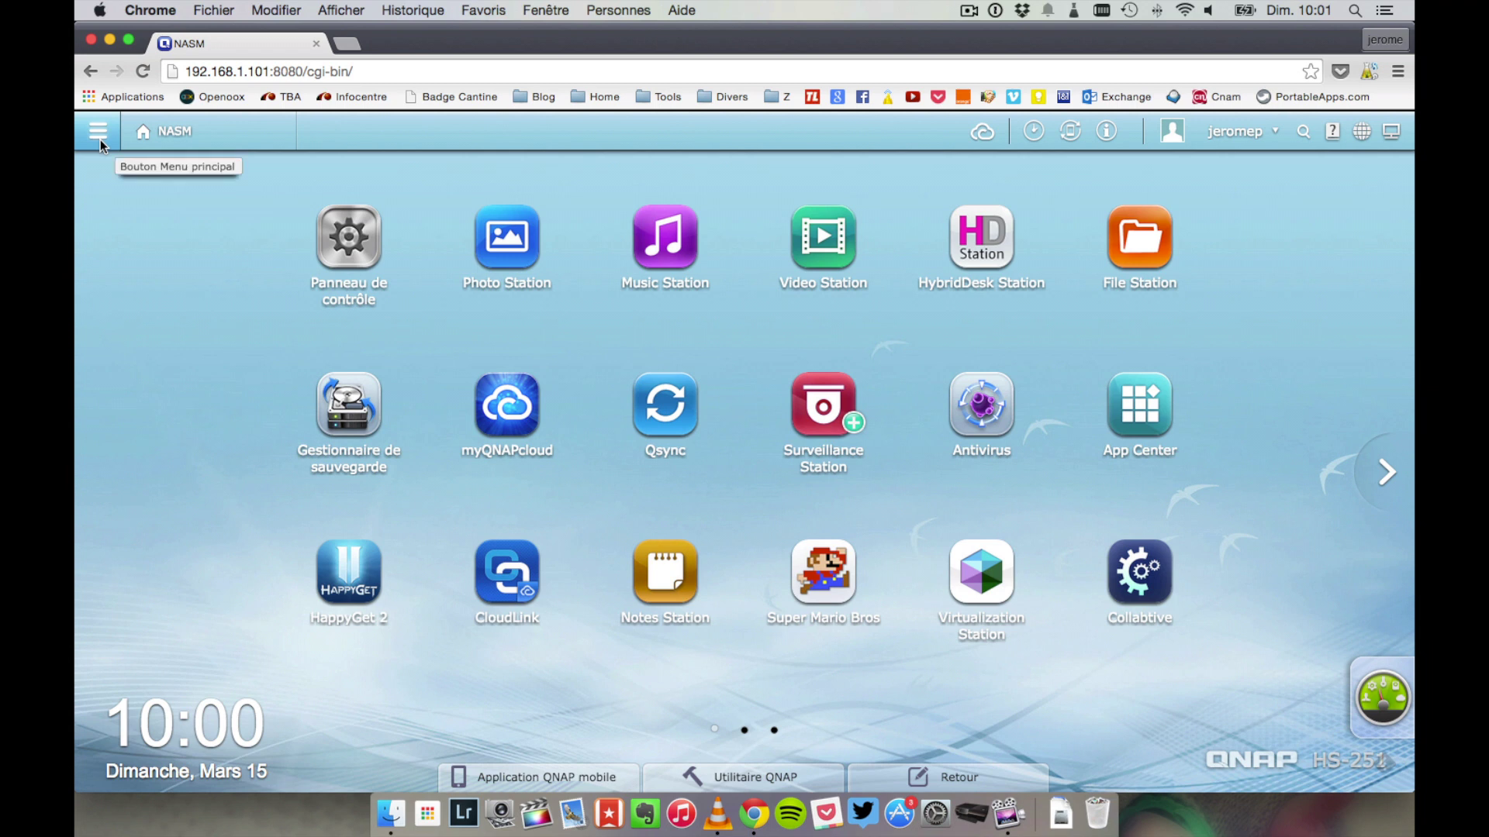
{"action": "left_click", "coordinate": [100, 139]}
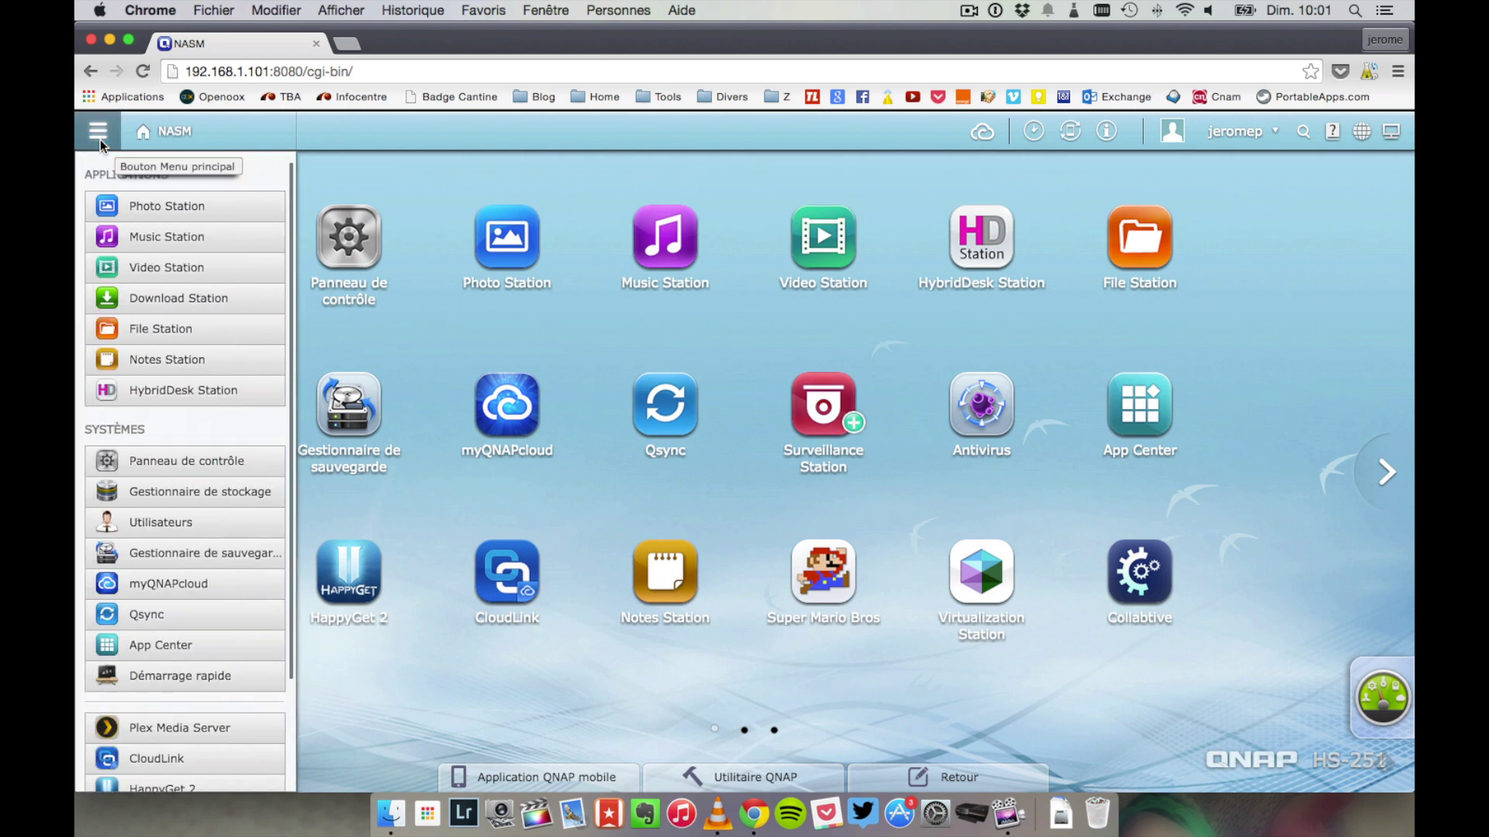
{"action": "left_click", "coordinate": [133, 300]}
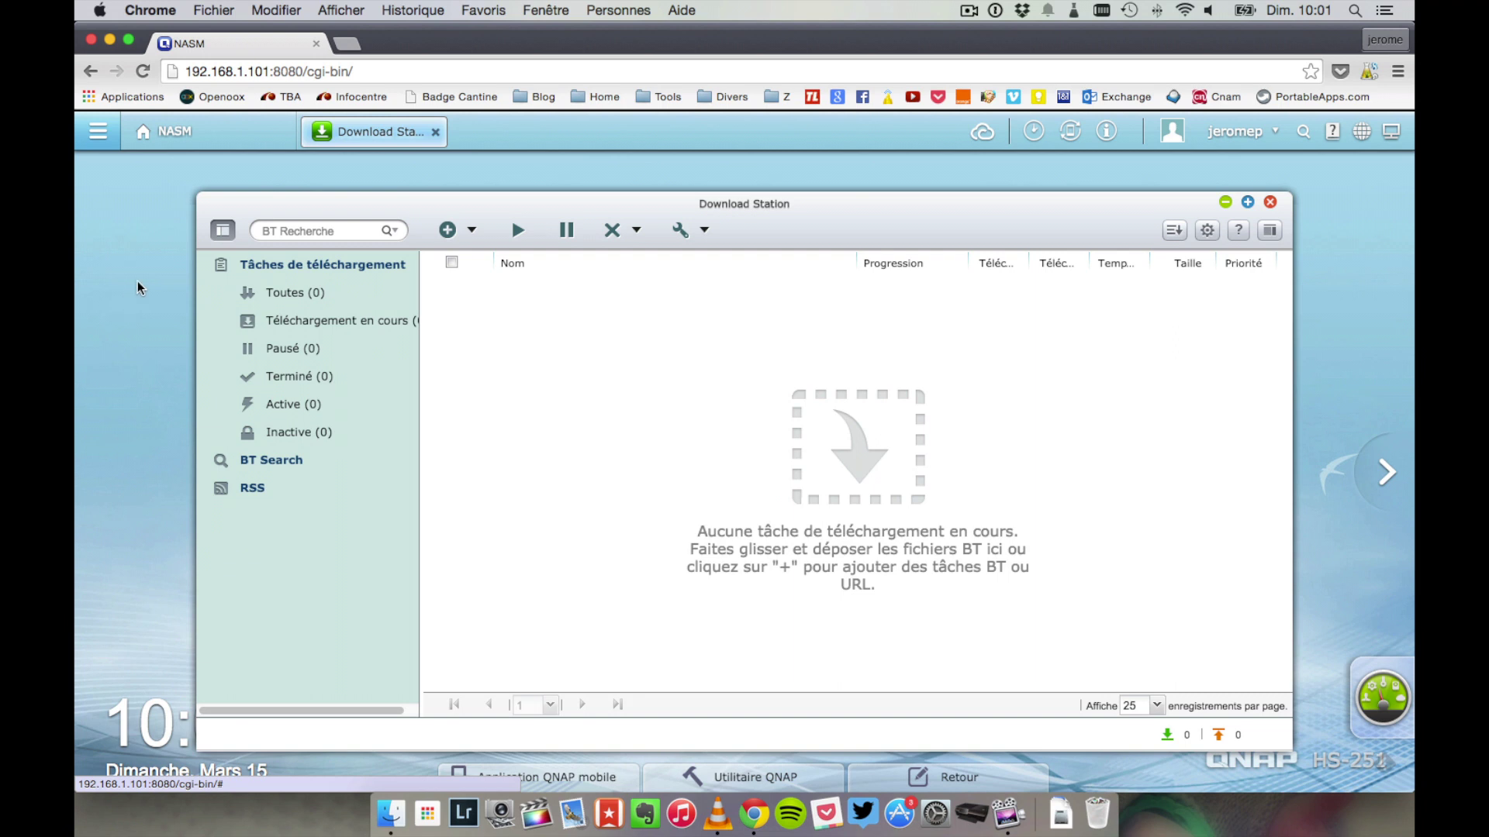
{"action": "left_click", "coordinate": [447, 232]}
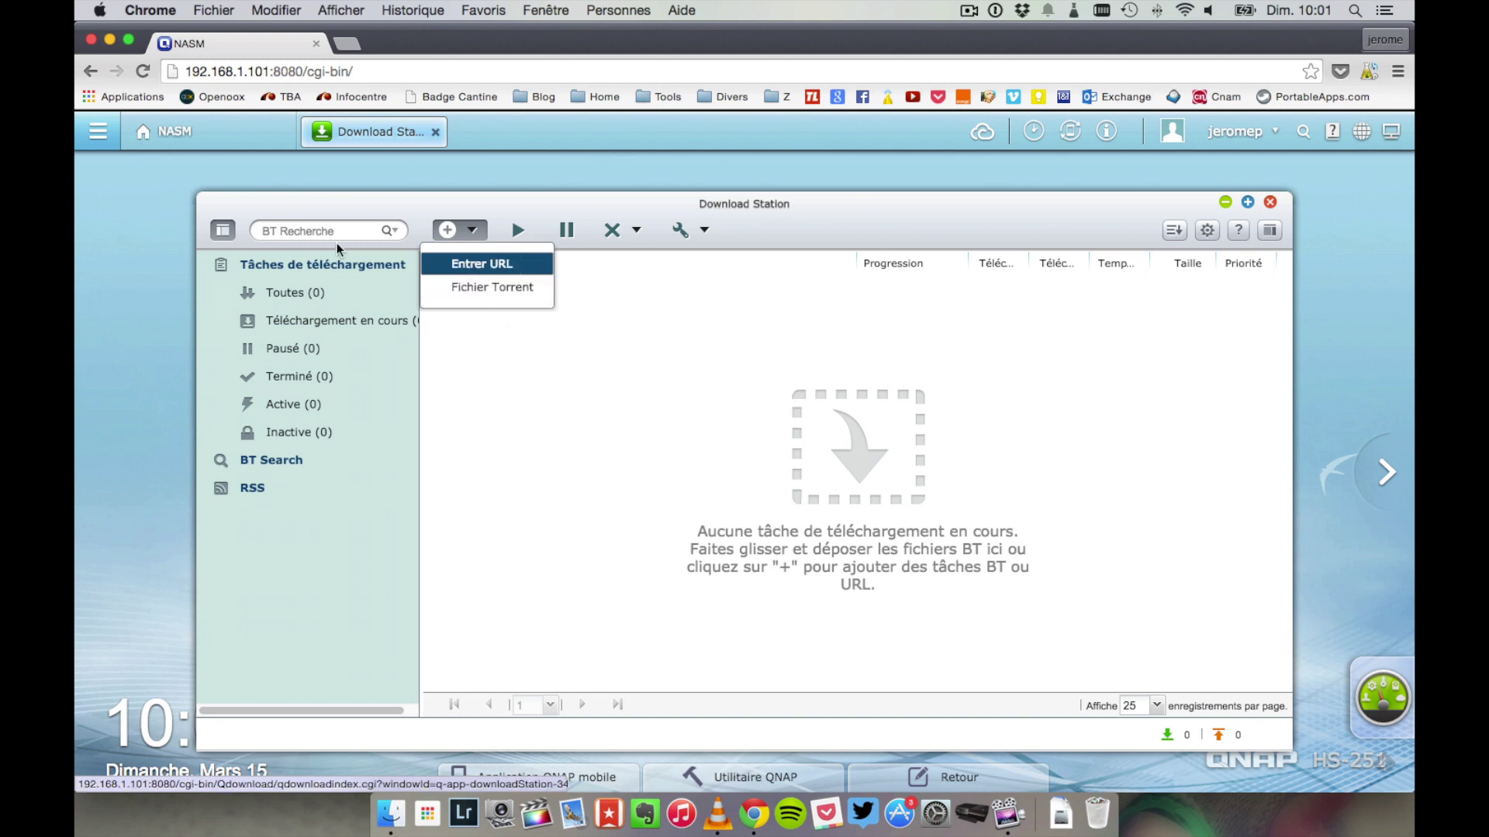
- Run a BT Recherche torrent search for 'ubuntu'
{"action": "left_click", "coordinate": [301, 233]}
{"action": "type", "text": "ubuntu"}
{"action": "key", "text": "Return"}
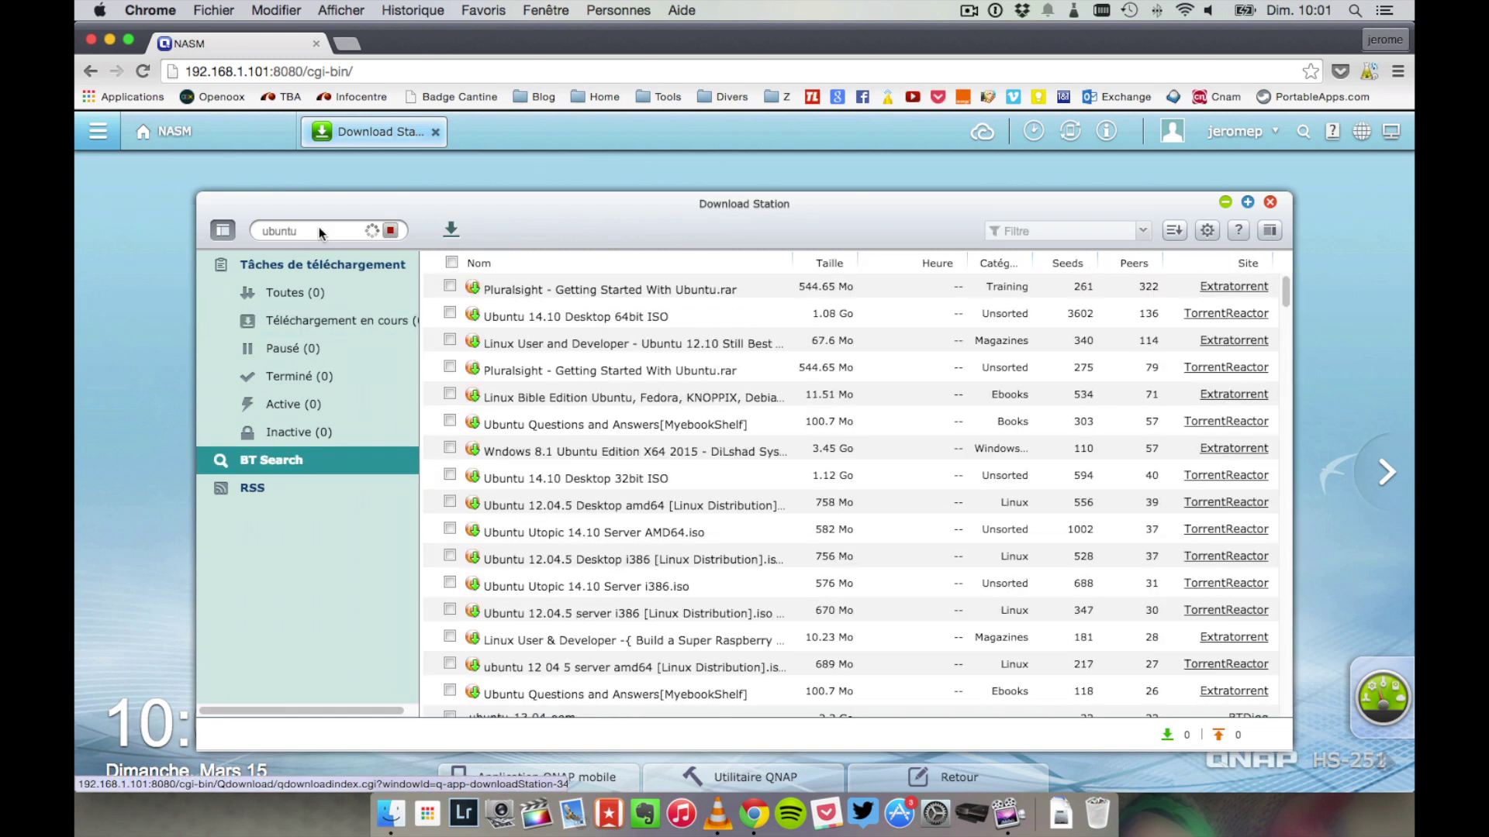
- Start downloading the Ubuntu 14.10 Desktop 64bit ISO torrent and check the in-progress downloads
{"action": "left_click", "coordinate": [449, 314]}
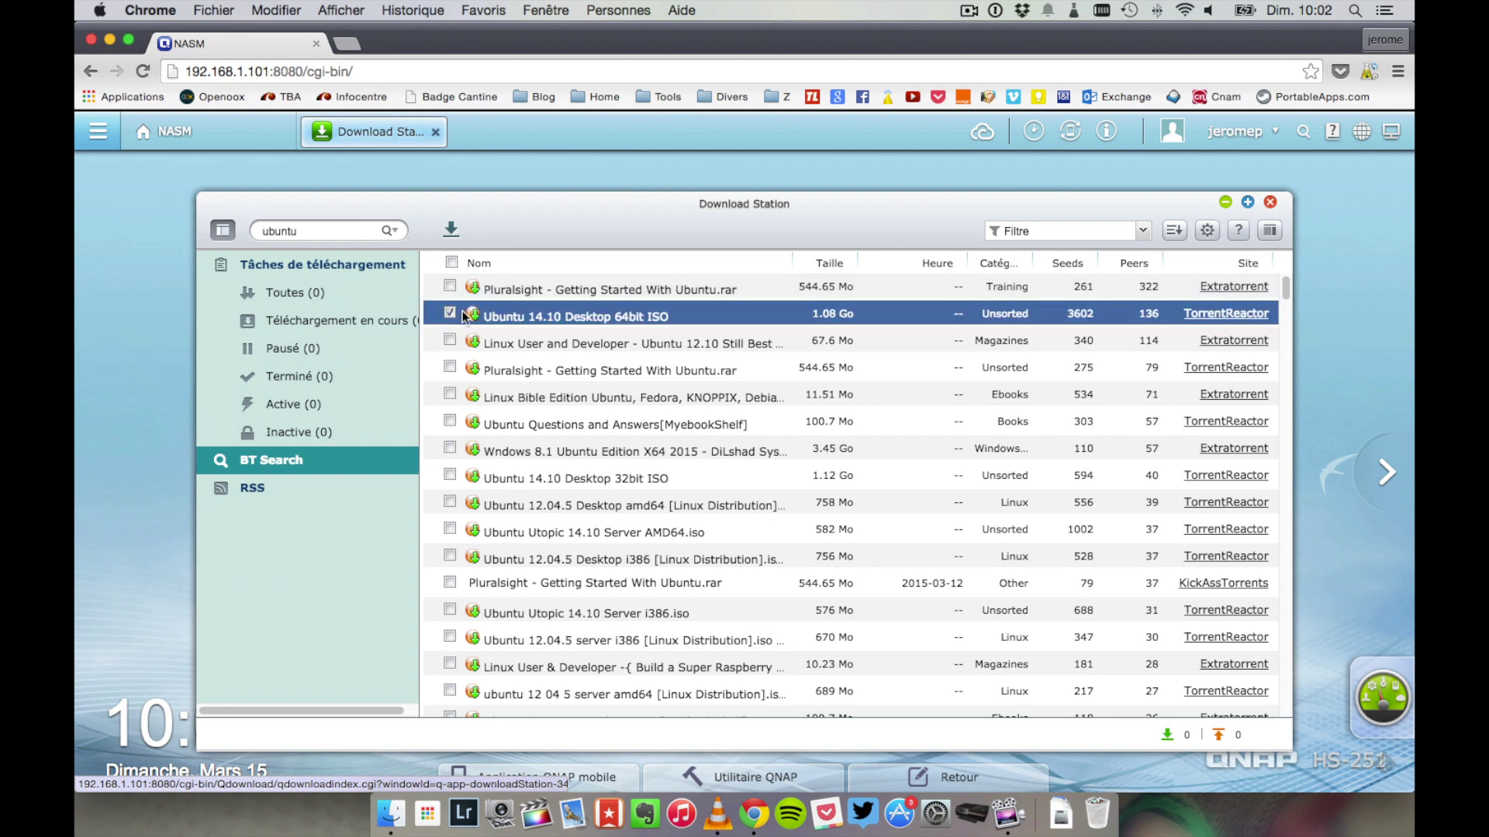
{"action": "double_click", "coordinate": [640, 316]}
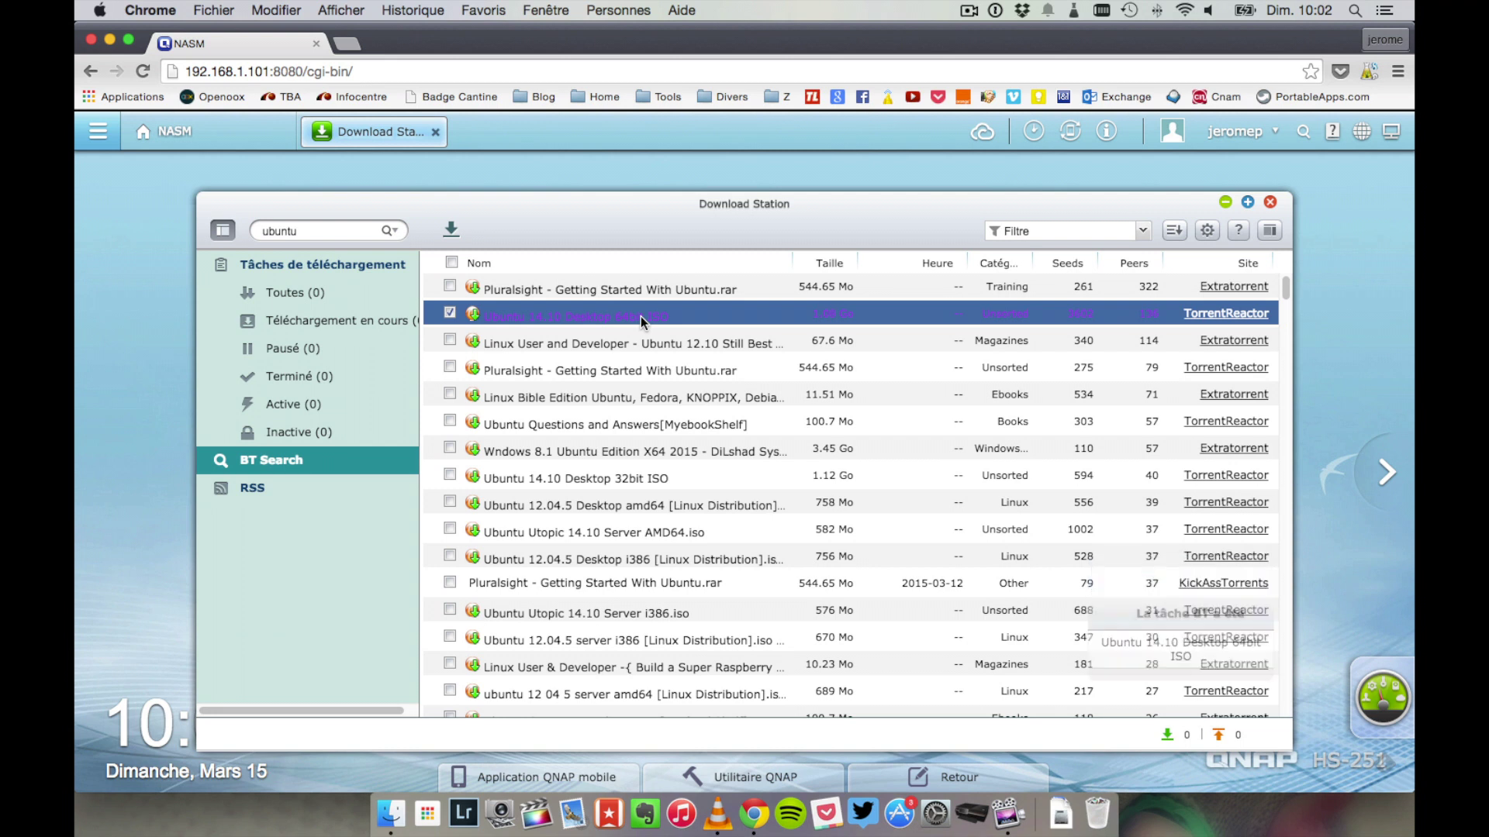
{"action": "left_click", "coordinate": [385, 313]}
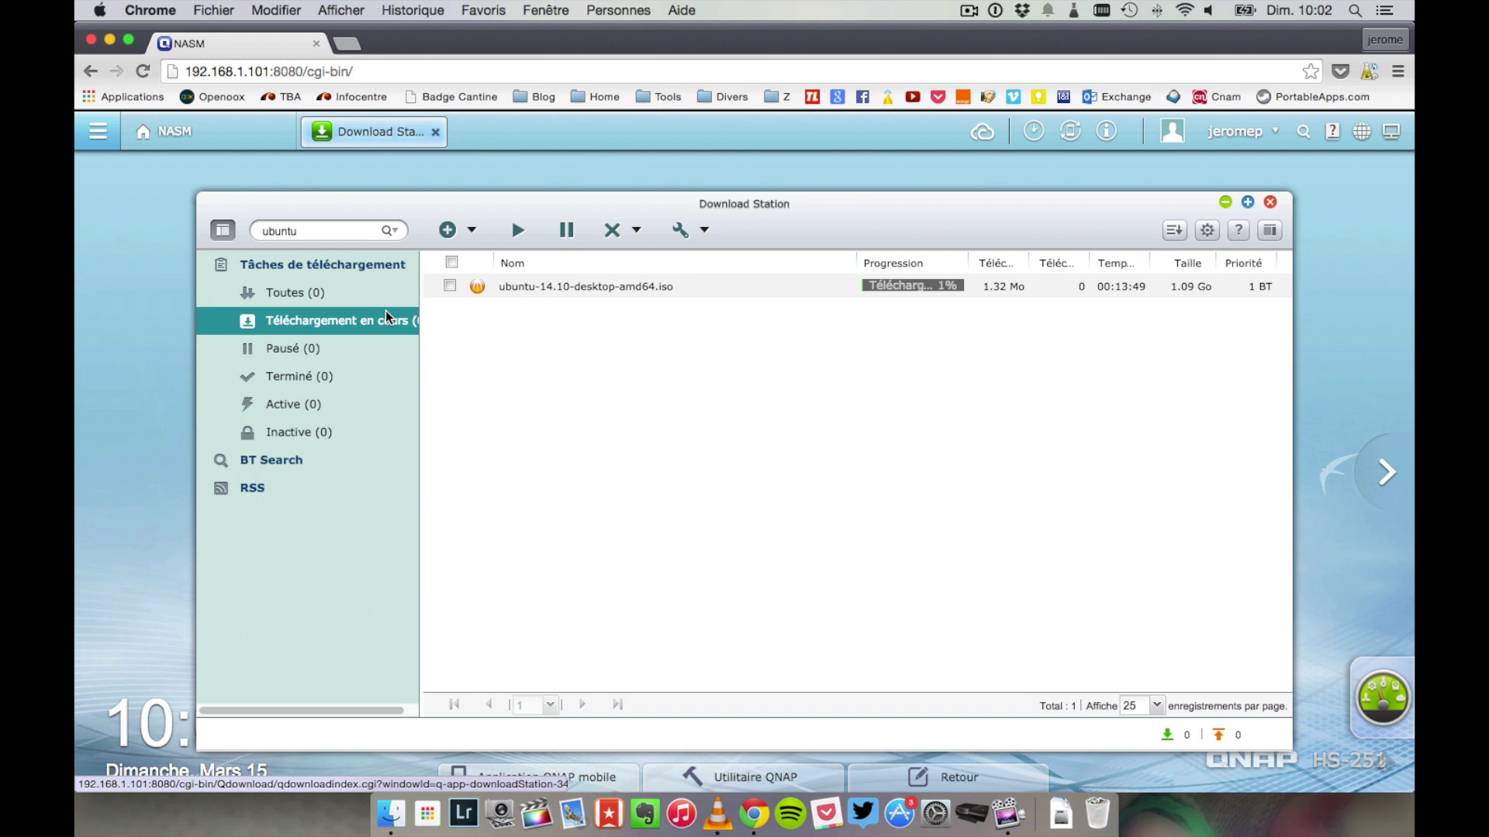
{"action": "left_click", "coordinate": [1225, 201]}
- Check ubuntu-14.10-desktop-amd64.iso in File Station's Download folder, then bring up App Center
{"action": "left_click", "coordinate": [1147, 225]}
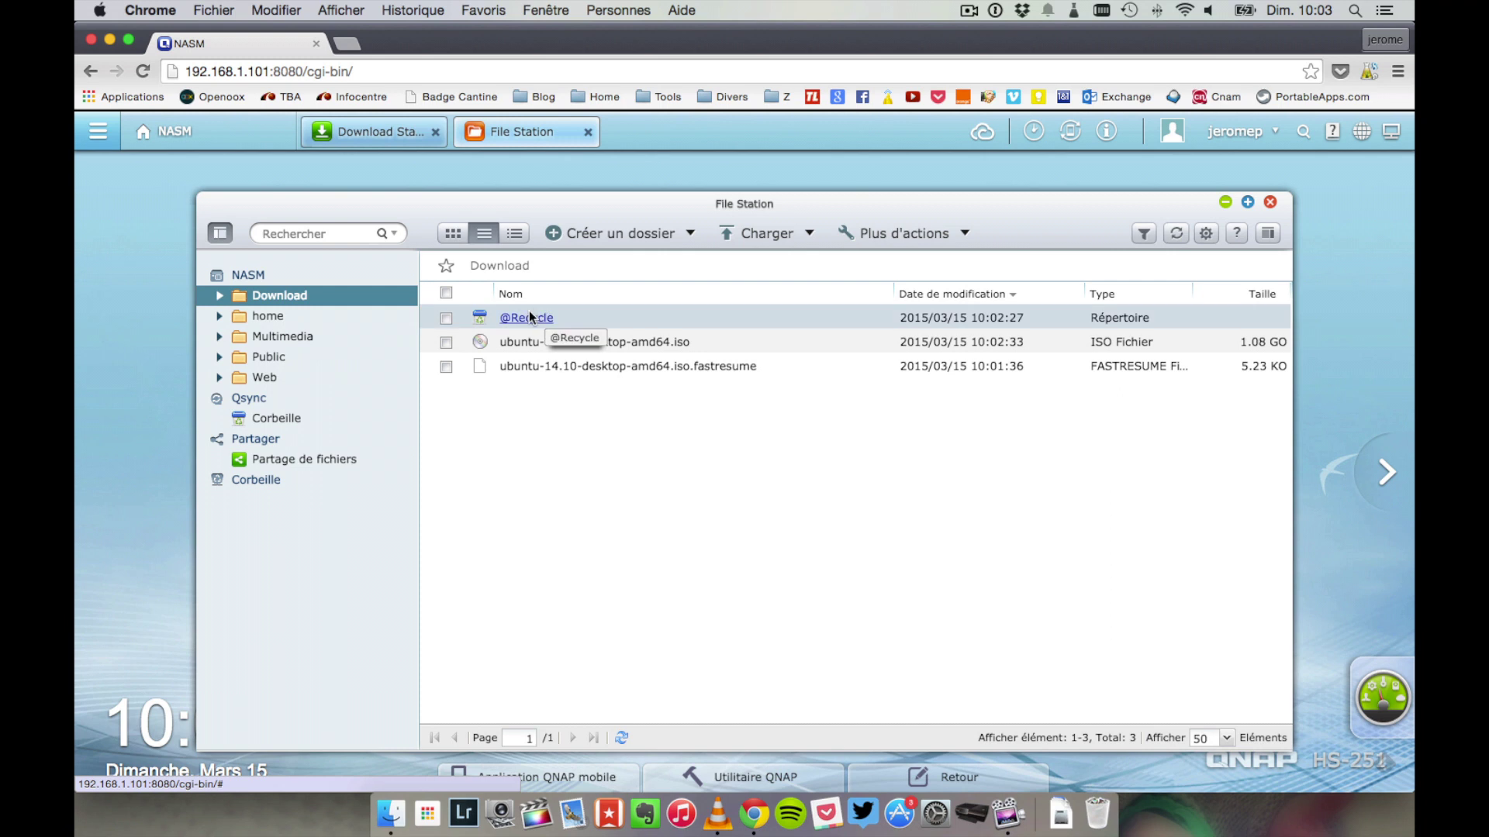
{"action": "left_click", "coordinate": [1270, 201]}
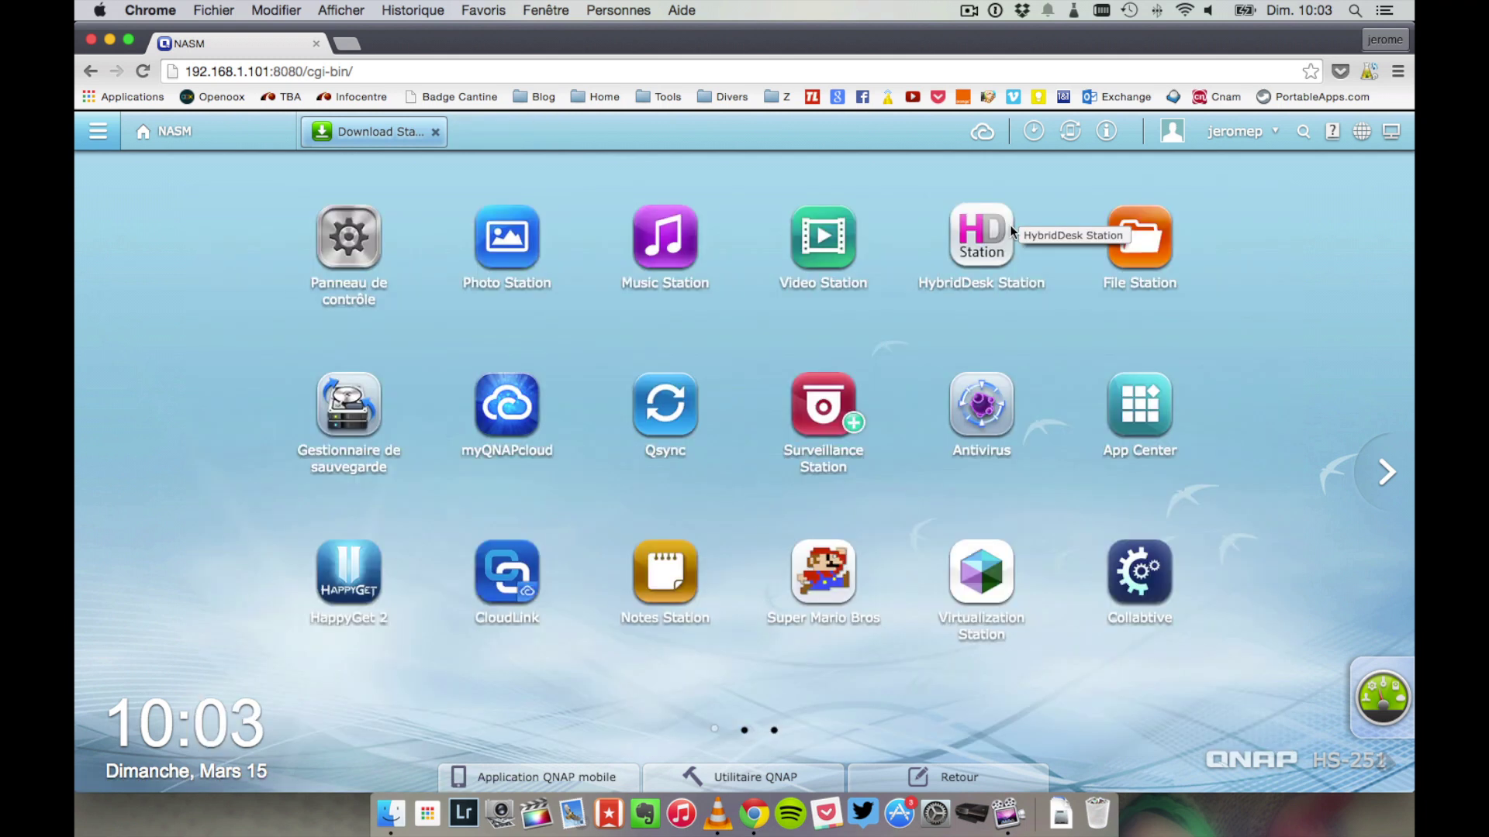
{"action": "left_click", "coordinate": [1139, 399]}
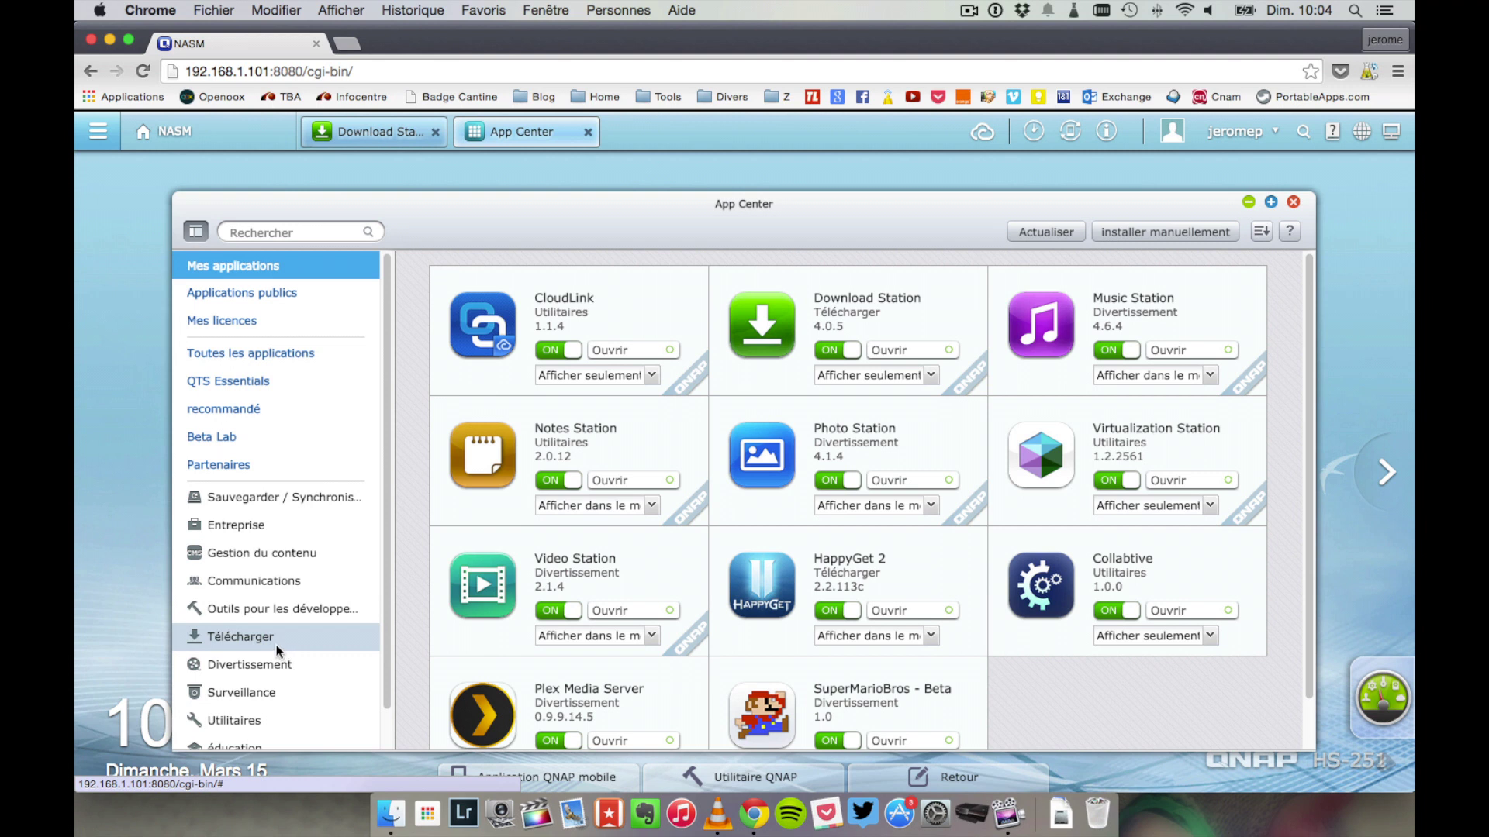
- List the Télécharger app category and review the Transmission app details
{"action": "left_click", "coordinate": [276, 644]}
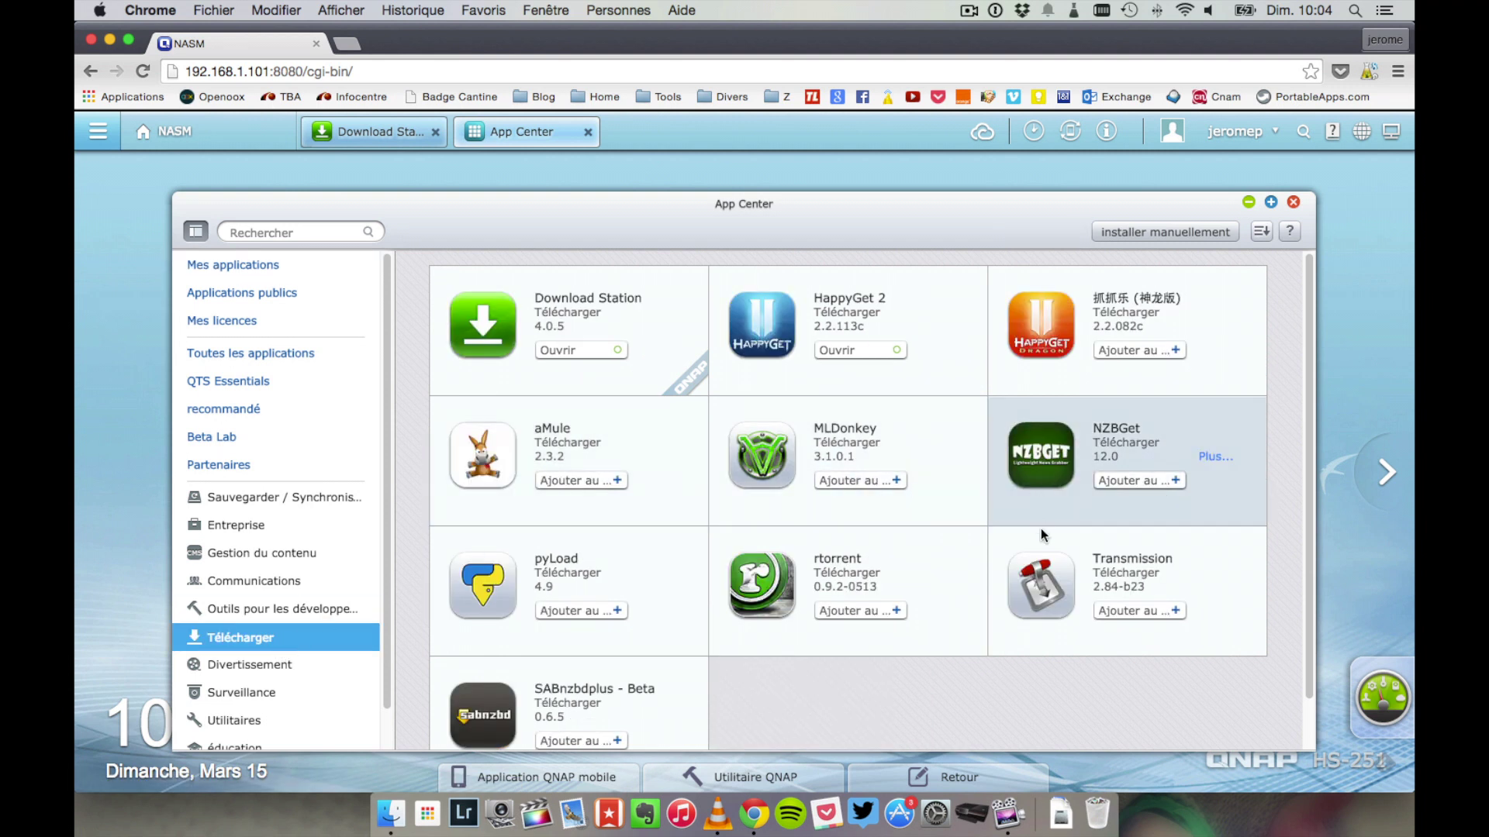
{"action": "left_click", "coordinate": [1035, 555]}
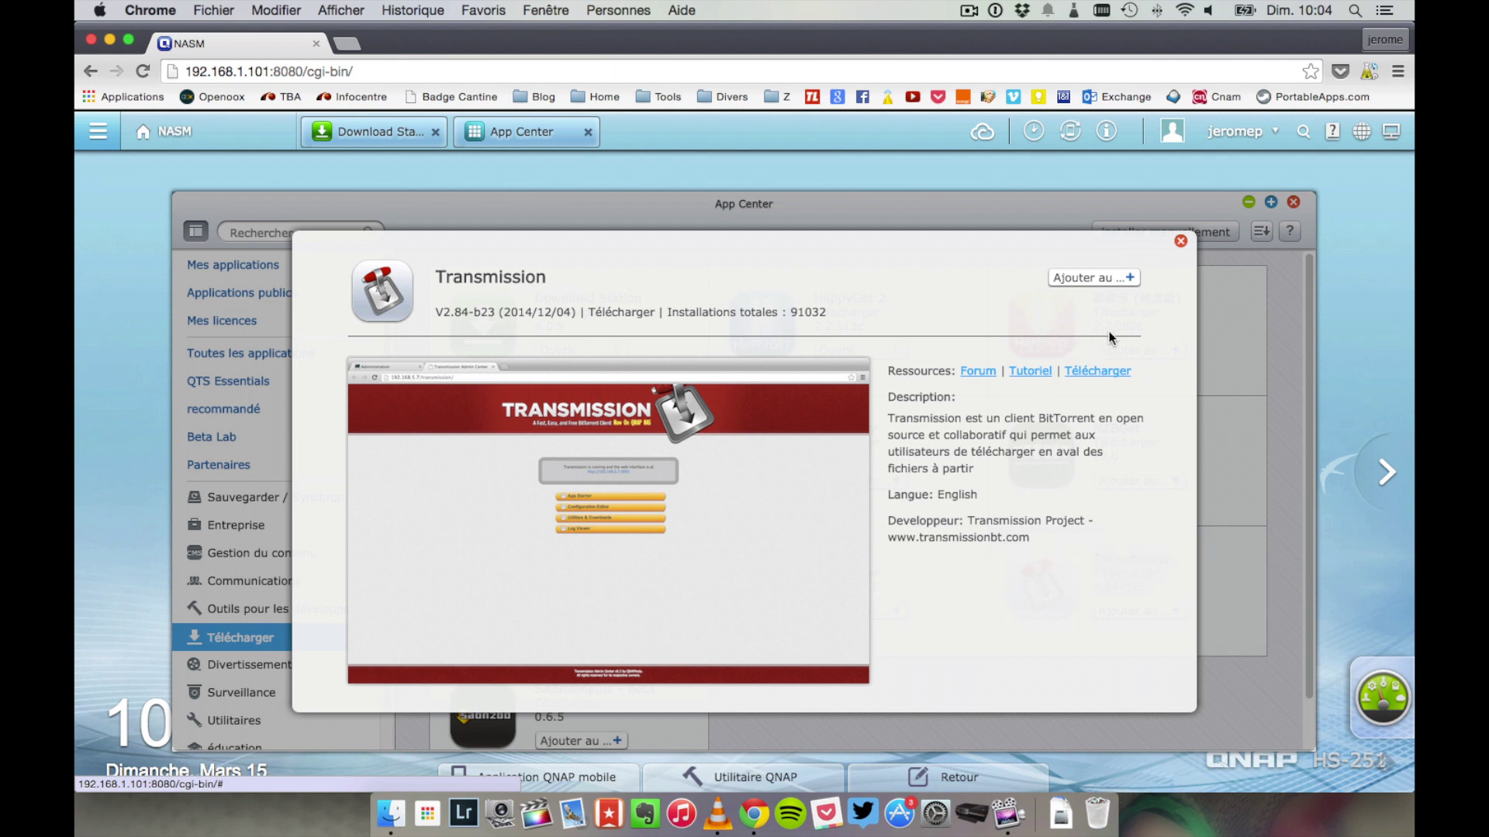
{"action": "left_click", "coordinate": [1179, 243]}
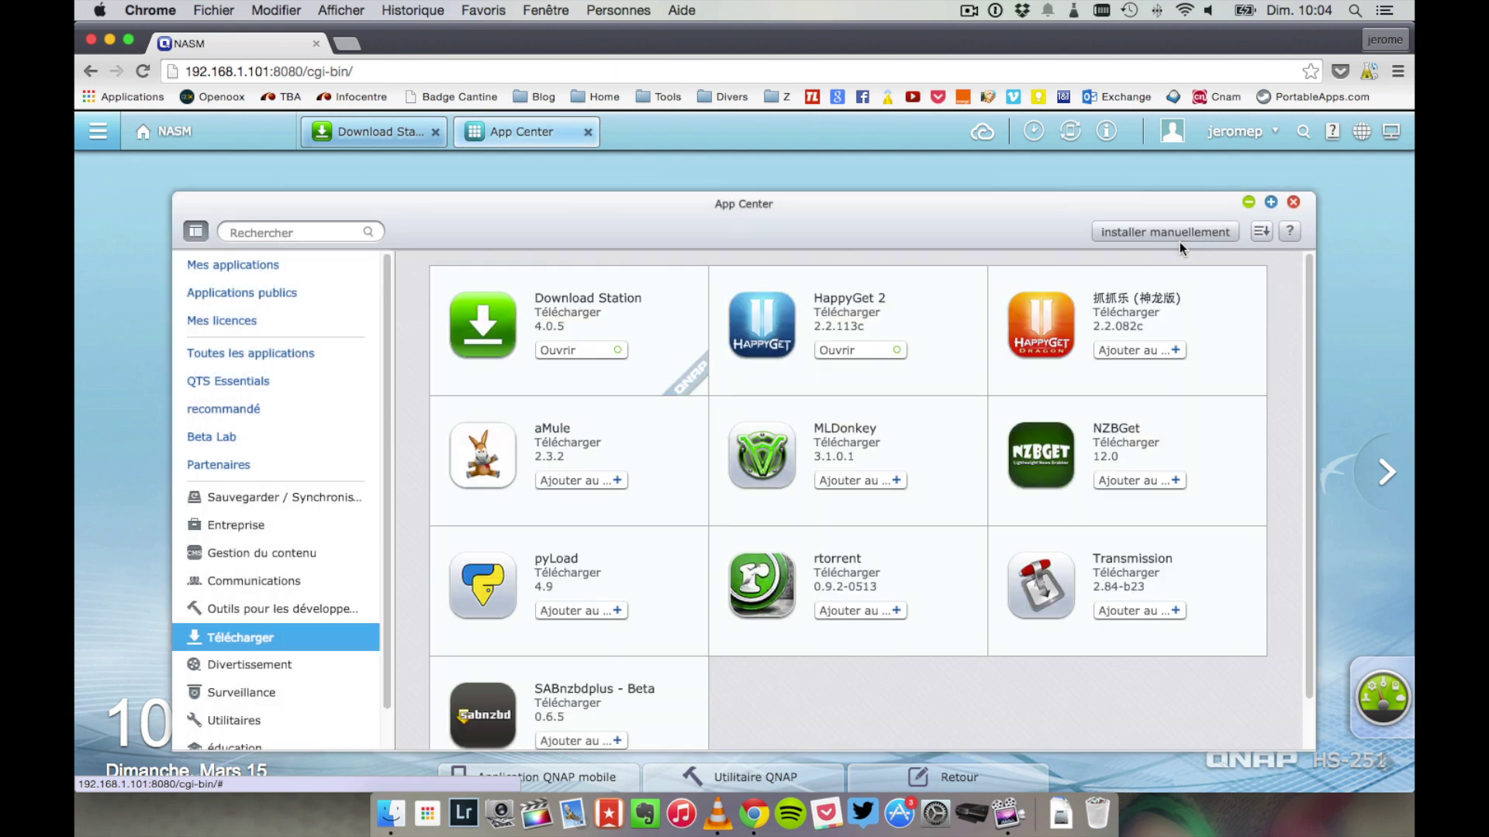
- Review the SABnzbdplus app details, then close App Center
{"action": "scroll", "coordinate": [446, 694], "scroll_direction": "down", "scroll_amount": 2}
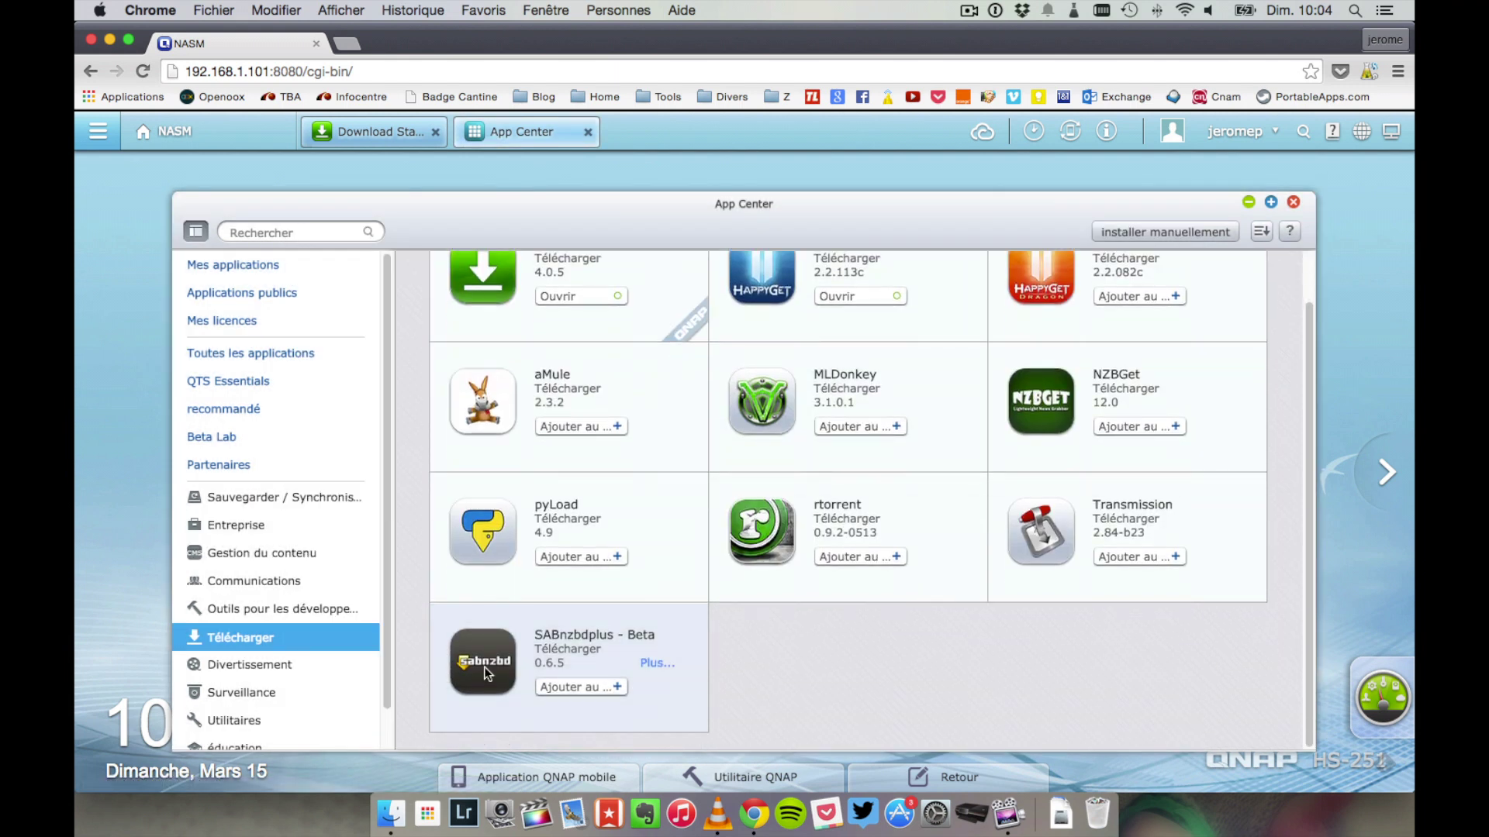
{"action": "left_click", "coordinate": [483, 667]}
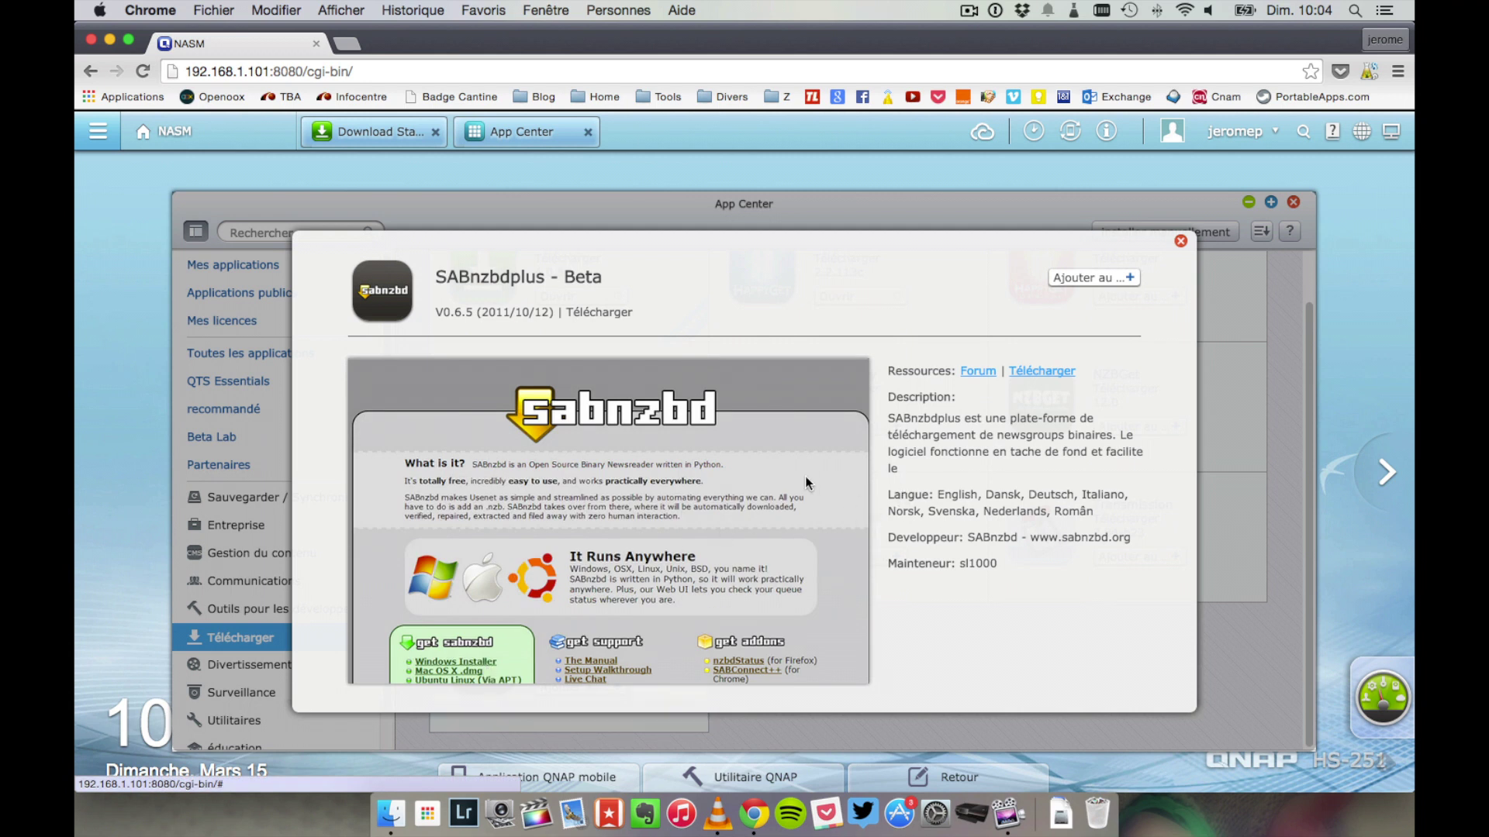
{"action": "left_click", "coordinate": [1179, 243]}
{"action": "scroll", "coordinate": [964, 513], "scroll_direction": "up", "scroll_amount": 2}
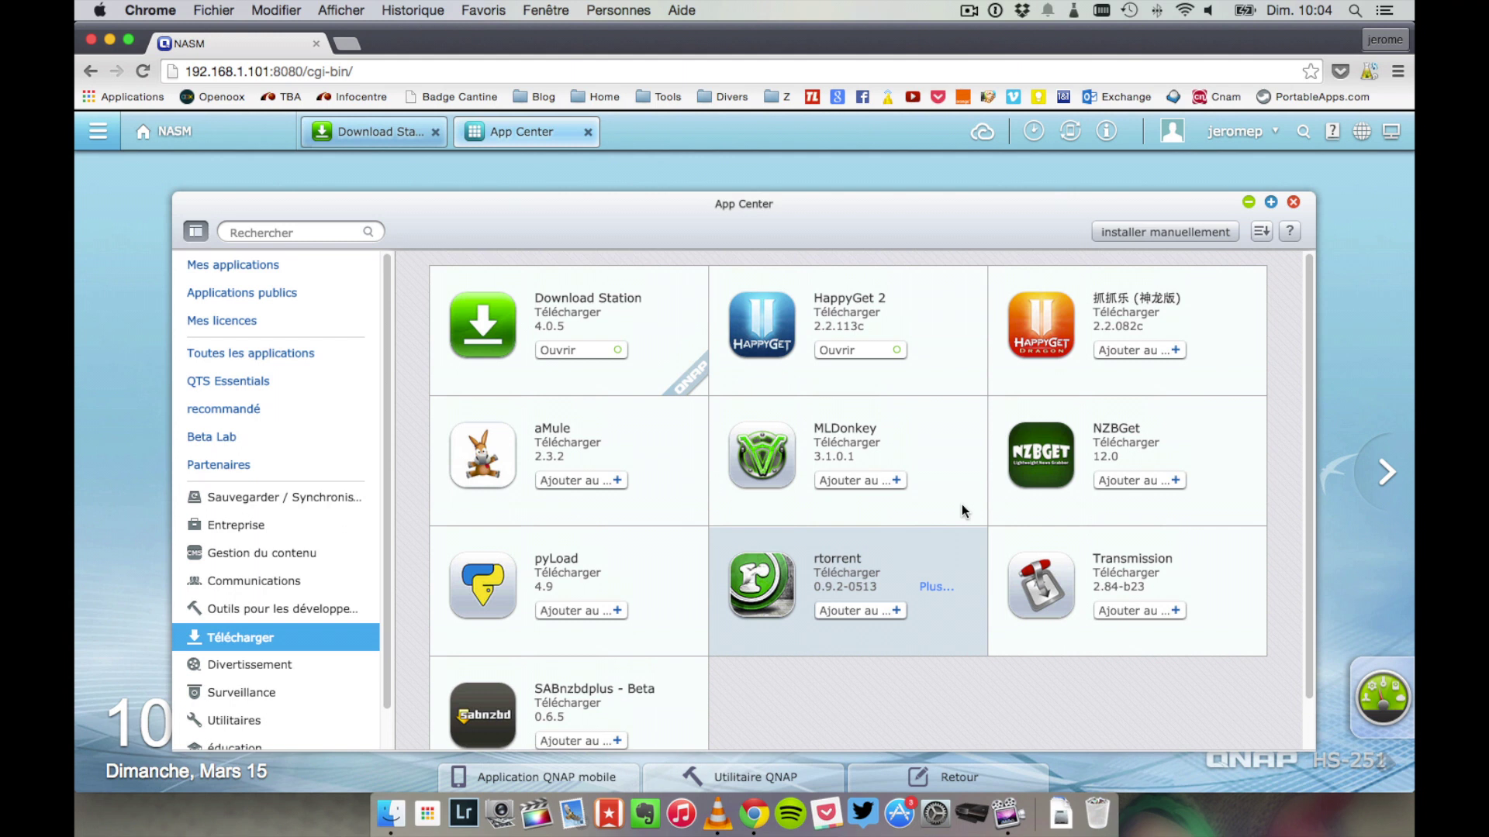
{"action": "left_click", "coordinate": [1299, 202]}
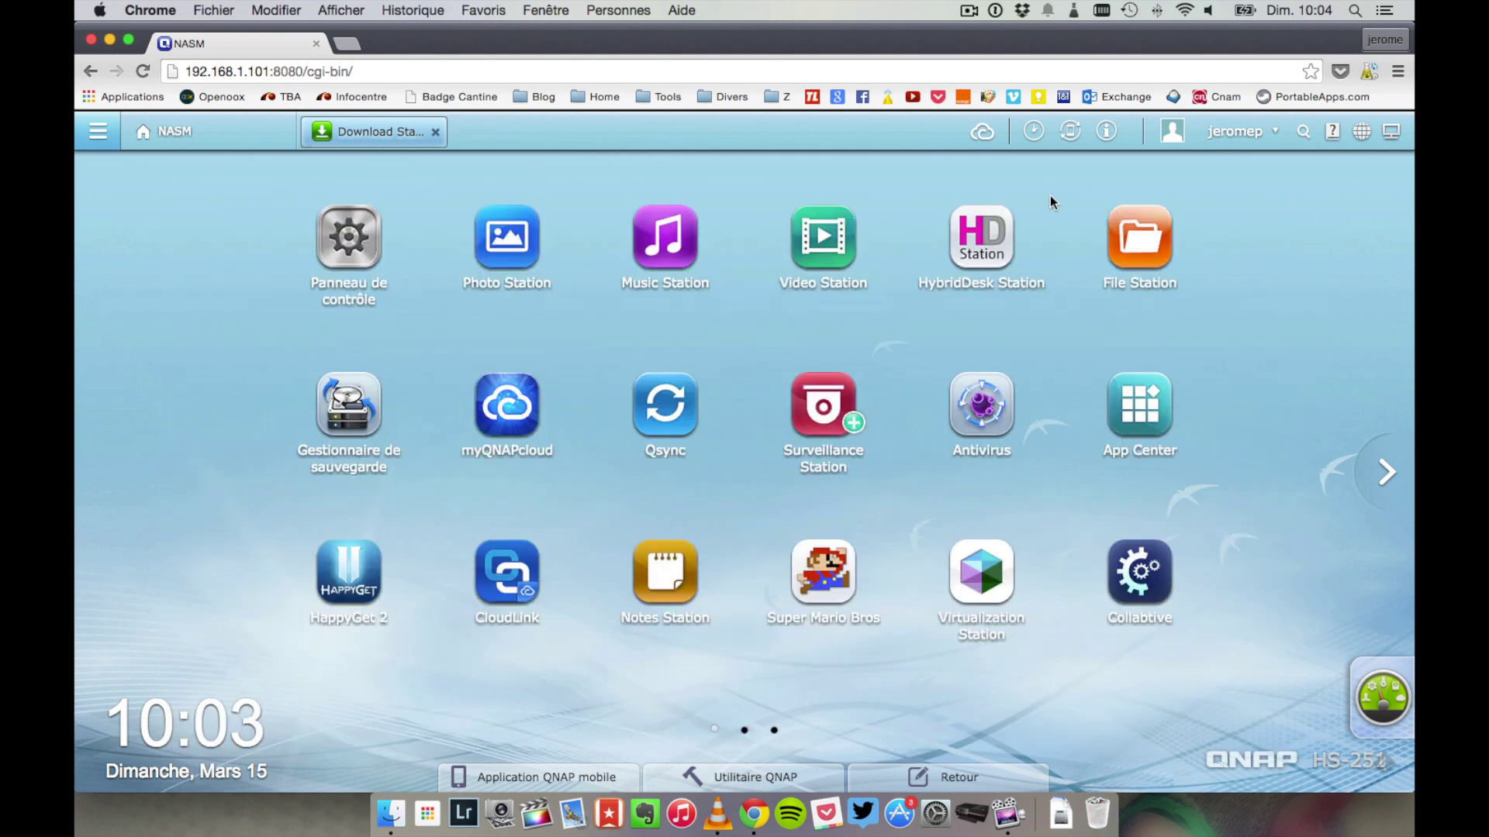